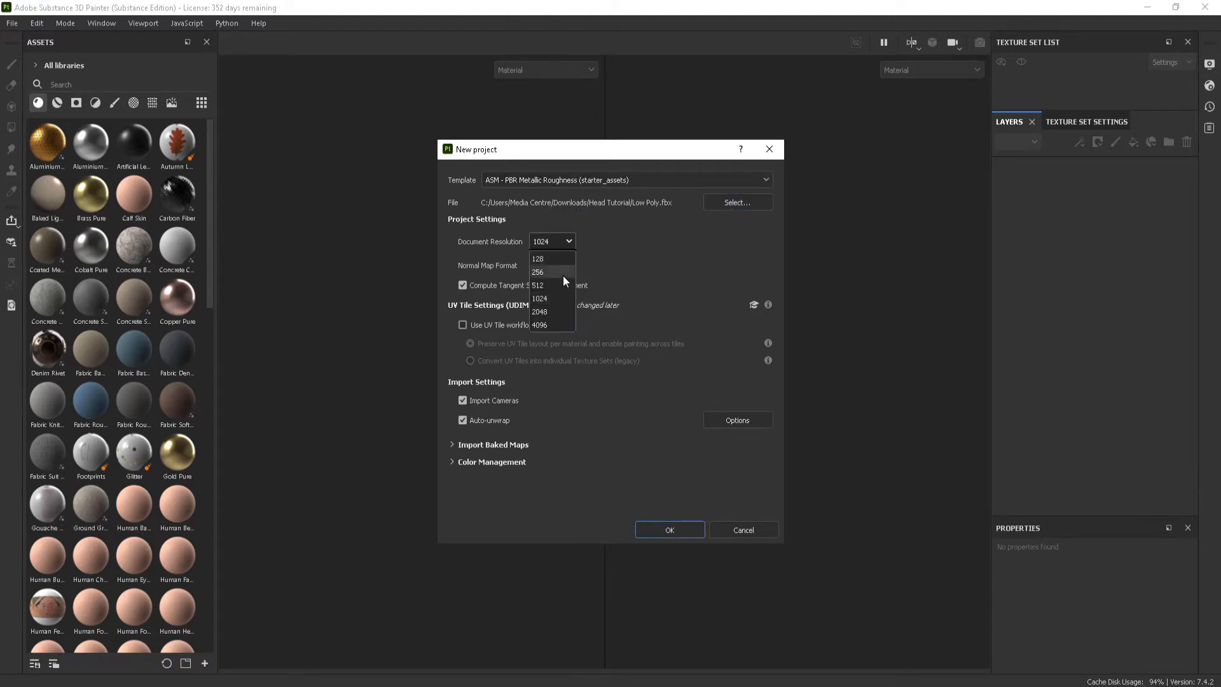
# Set the document resolution to 2048 and create the project from Low Poly.fbx
pyautogui.click(548, 311)
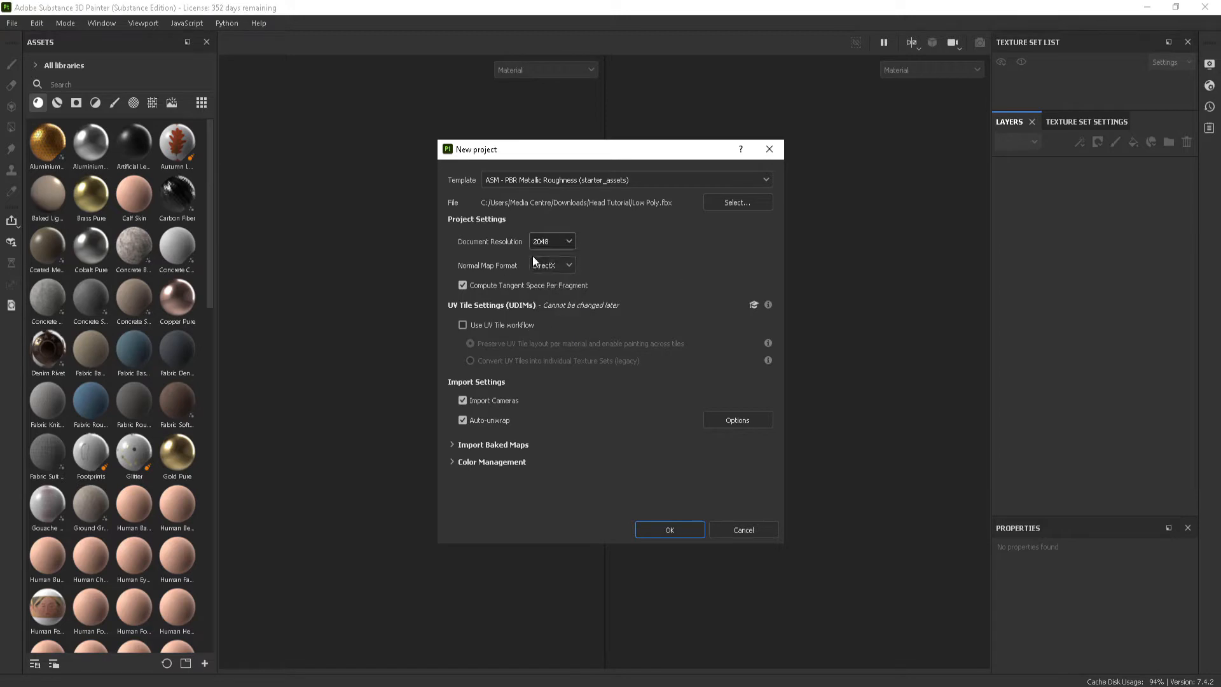
pyautogui.click(569, 266)
pyautogui.click(670, 530)
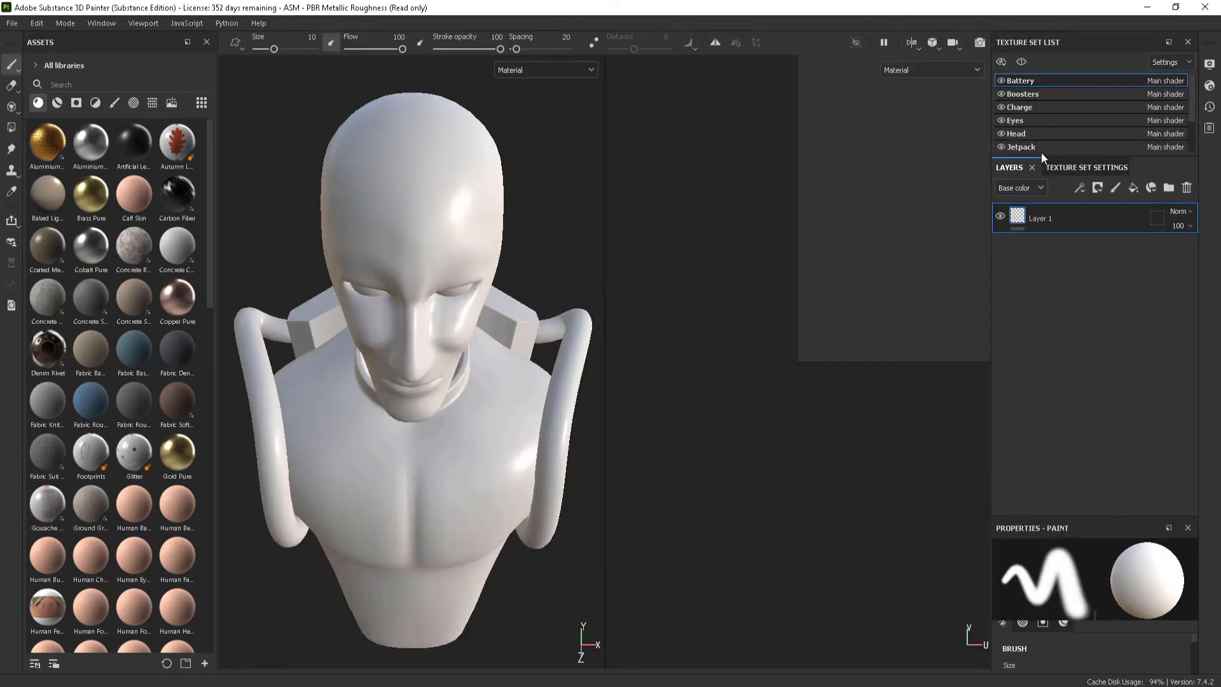
# Examine the imported low-poly bust and its jetpack from the front, back and side
pyautogui.scroll(-2, 456, 283)
pyautogui.keyDown('alt'); pyautogui.moveTo(497, 337); pyautogui.dragTo(386, 240); pyautogui.keyUp('alt')
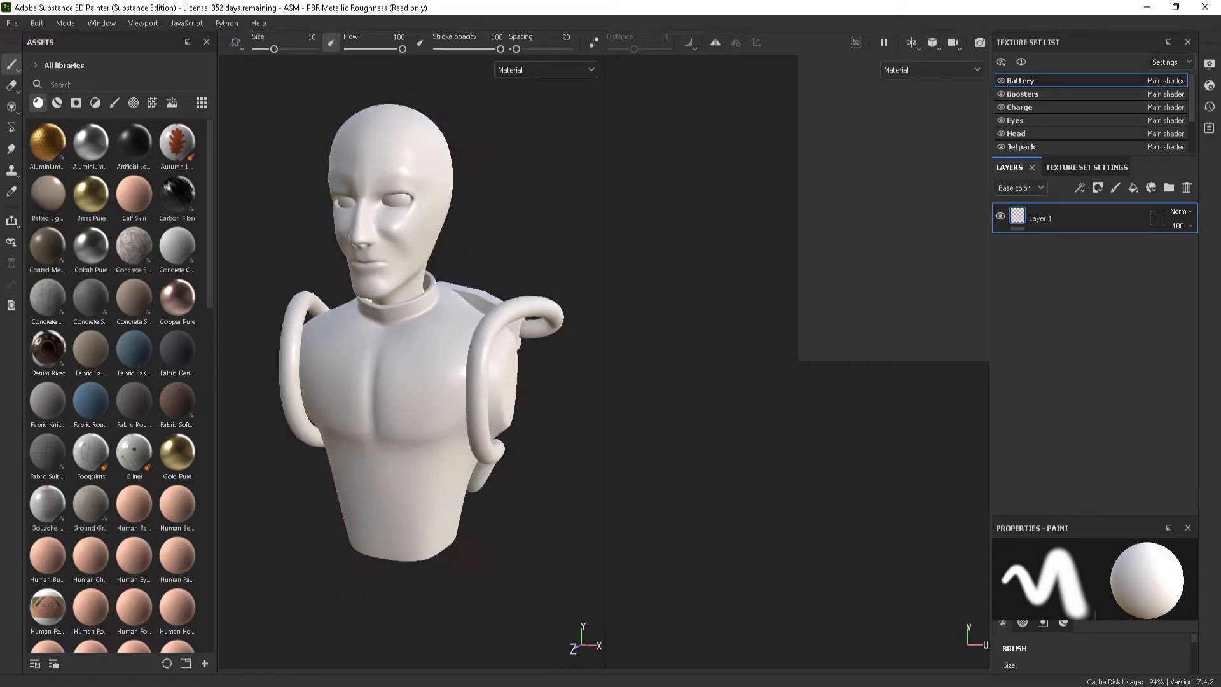
pyautogui.keyDown('alt'); pyautogui.moveTo(386, 240); pyautogui.dragTo(399, 311, button='middle'); pyautogui.keyUp('alt')
pyautogui.keyDown('alt'); pyautogui.moveTo(400, 311); pyautogui.dragTo(524, 326); pyautogui.keyUp('alt')
pyautogui.keyDown('alt'); pyautogui.moveTo(317, 275); pyautogui.dragTo(390, 333); pyautogui.keyUp('alt')
pyautogui.keyDown('alt'); pyautogui.moveTo(390, 333); pyautogui.dragTo(414, 210, button='middle'); pyautogui.keyUp('alt')
pyautogui.scroll(-3, 407, 217)
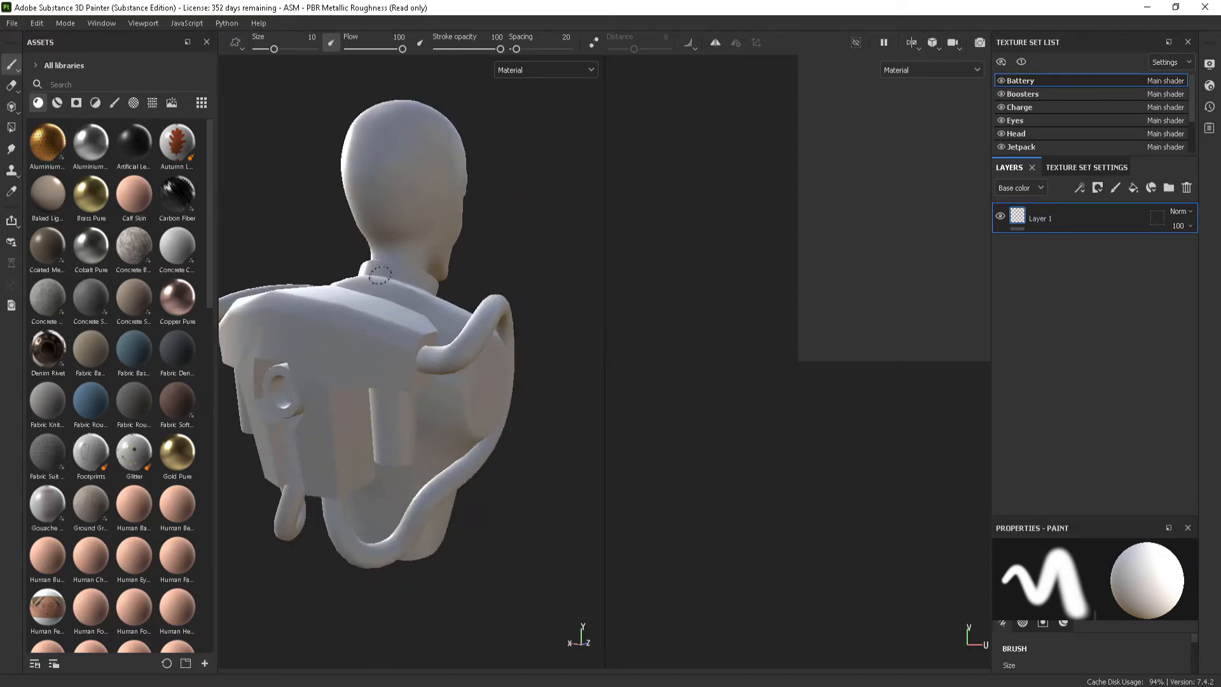
pyautogui.keyDown('alt'); pyautogui.moveTo(399, 218); pyautogui.dragTo(515, 255); pyautogui.keyUp('alt')
pyautogui.keyDown('alt'); pyautogui.moveTo(229, 291); pyautogui.dragTo(496, 280); pyautogui.keyUp('alt')
pyautogui.keyDown('alt'); pyautogui.moveTo(375, 218); pyautogui.dragTo(401, 271, button='middle'); pyautogui.keyUp('alt')
pyautogui.scroll(-2, 806, 237)
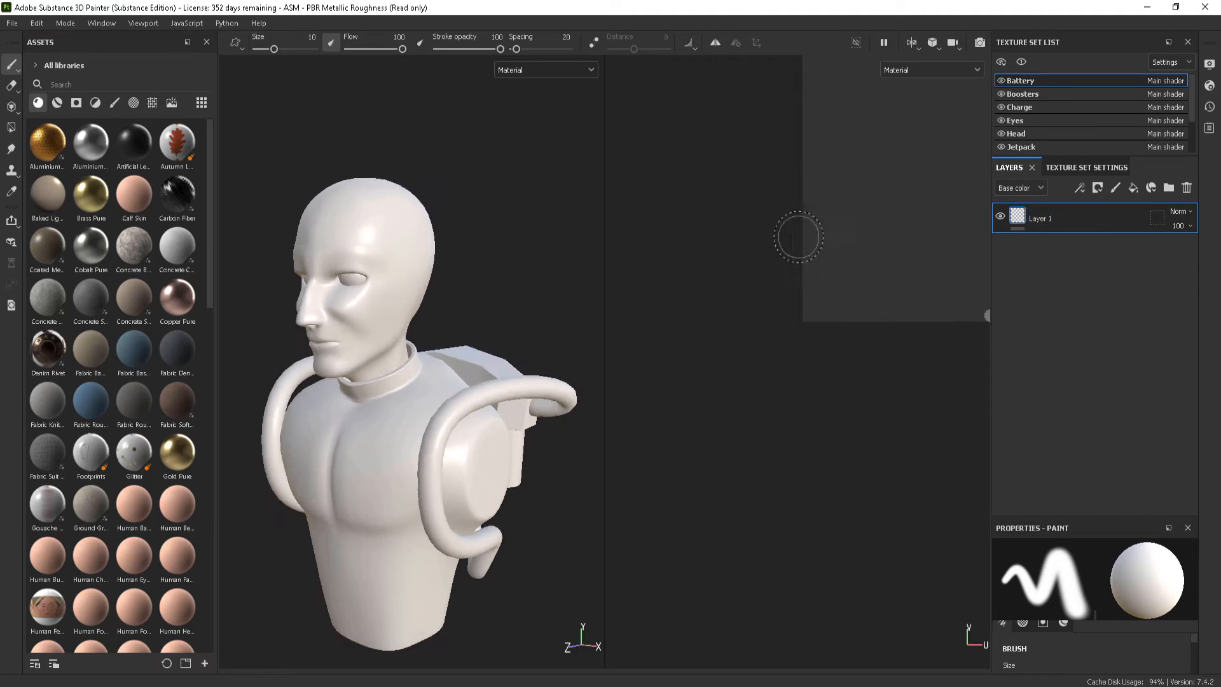
# Inspect the UV layouts of the Boosters, Charge, Eyes and Head texture sets, and return to Battery
pyautogui.keyDown('alt'); pyautogui.moveTo(959, 143); pyautogui.dragTo(818, 387, button='middle'); pyautogui.keyUp('alt')
pyautogui.scroll(-2, 817, 387)
pyautogui.moveTo(873, 325)
pyautogui.keyDown('alt'); pyautogui.mouseDown(button='middle')
pyautogui.moveTo(816, 355)
pyautogui.moveTo(878, 343)
pyautogui.mouseUp(button='middle'); pyautogui.keyUp('alt')
pyautogui.scroll(1, 816, 354)
pyautogui.scroll(1, 878, 344)
pyautogui.click(1032, 97)
pyautogui.click(1022, 106)
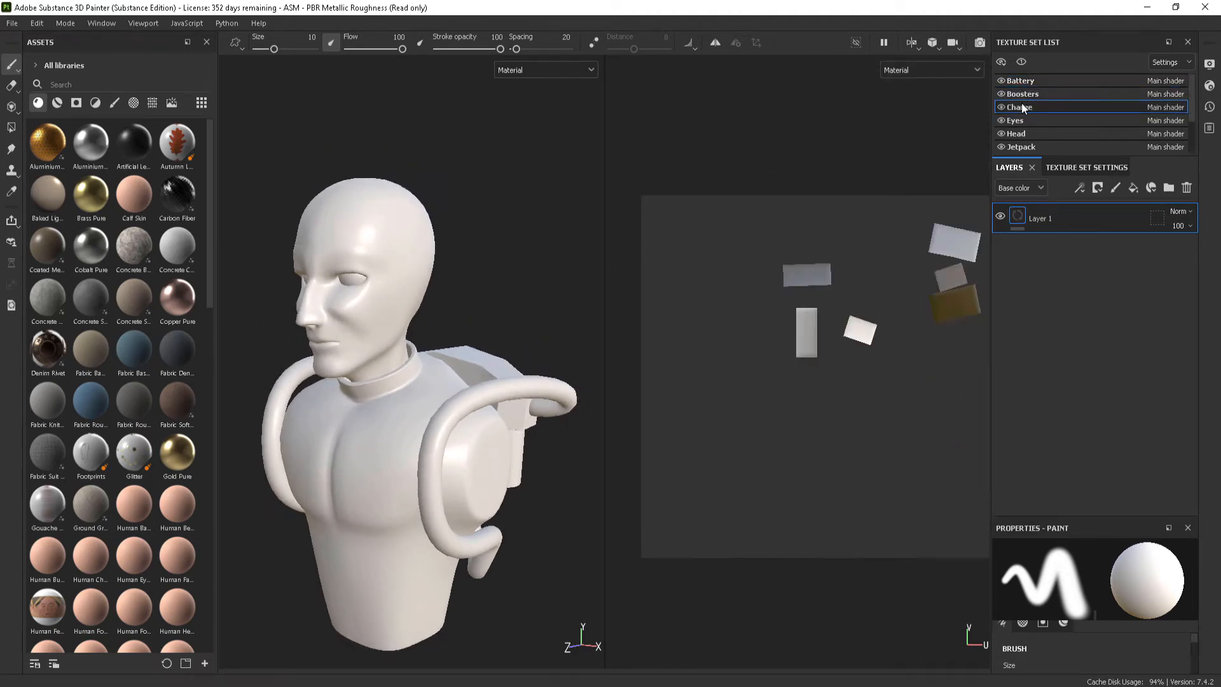
pyautogui.click(1020, 121)
pyautogui.click(1029, 134)
pyautogui.click(1043, 81)
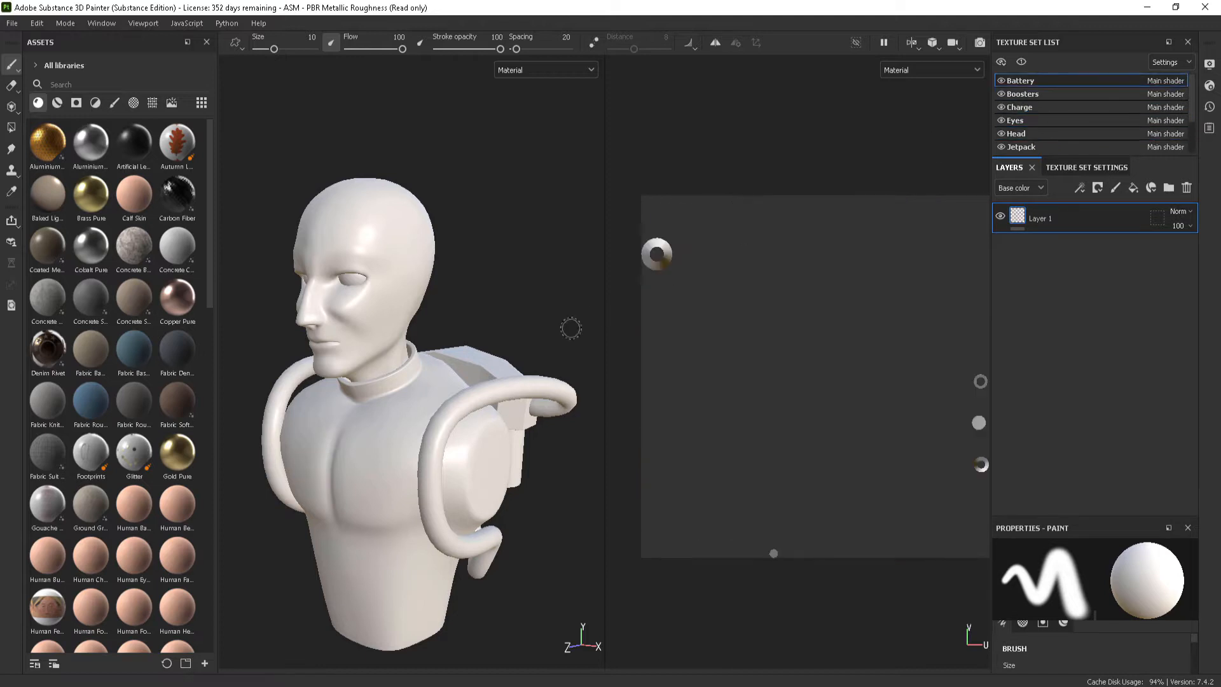
pyautogui.keyDown('alt'); pyautogui.moveTo(471, 382); pyautogui.dragTo(488, 358, button='middle'); pyautogui.keyUp('alt')
pyautogui.keyDown('alt'); pyautogui.moveTo(488, 358); pyautogui.dragTo(517, 341); pyautogui.keyUp('alt')
pyautogui.keyDown('alt'); pyautogui.moveTo(518, 341); pyautogui.dragTo(507, 346, button='middle'); pyautogui.keyUp('alt')
pyautogui.keyDown('alt'); pyautogui.moveTo(507, 346); pyautogui.dragTo(482, 338); pyautogui.keyUp('alt')
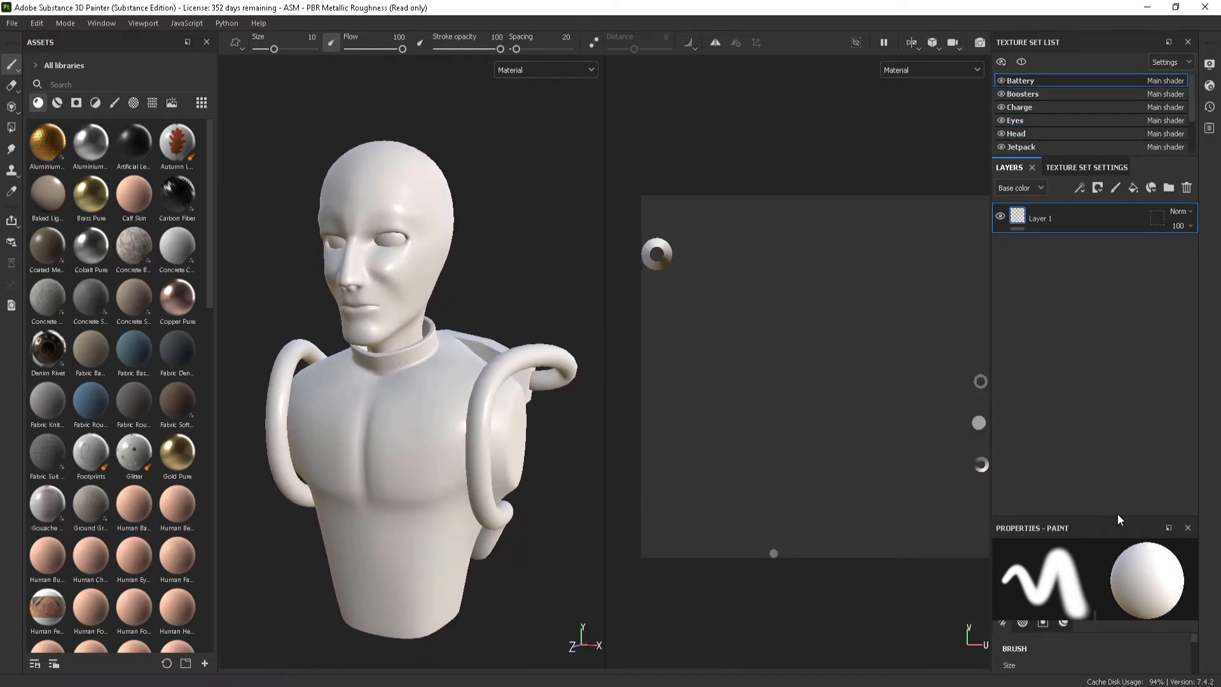
# Enlarge the brush properties area and open the mesh map baking options for the Battery texture set
pyautogui.moveTo(1109, 518); pyautogui.dragTo(1109, 447)
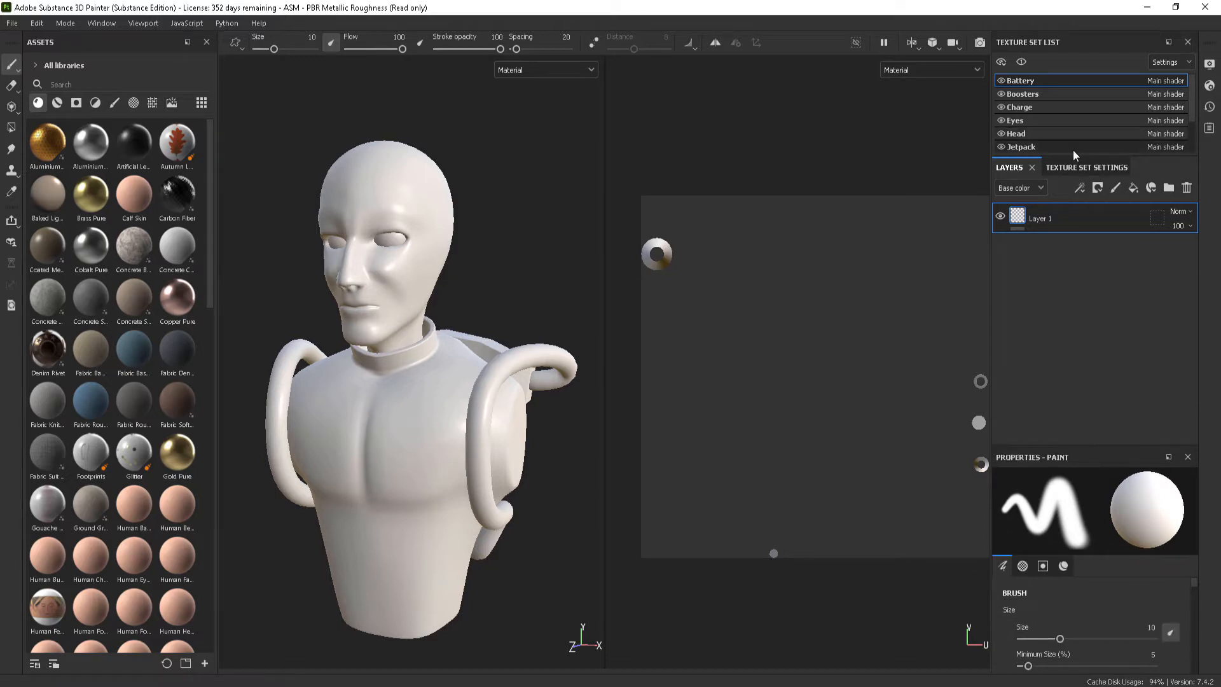
pyautogui.click(1062, 167)
pyautogui.scroll(-10, 1155, 382)
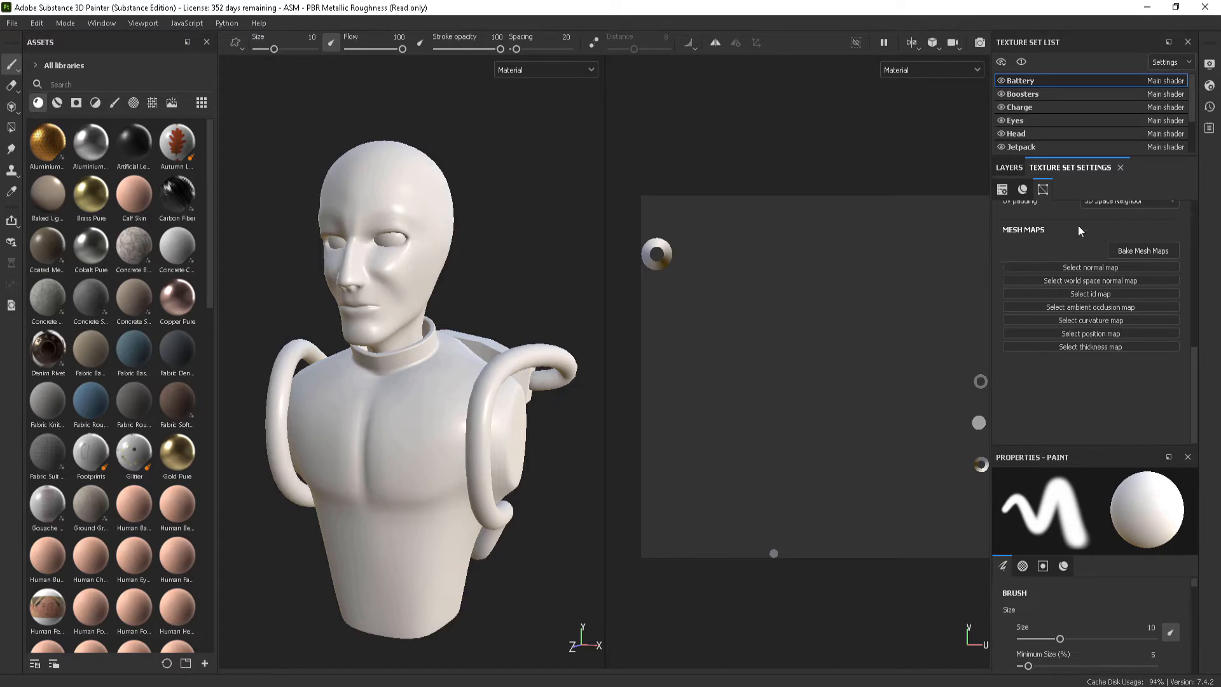
pyautogui.click(1142, 251)
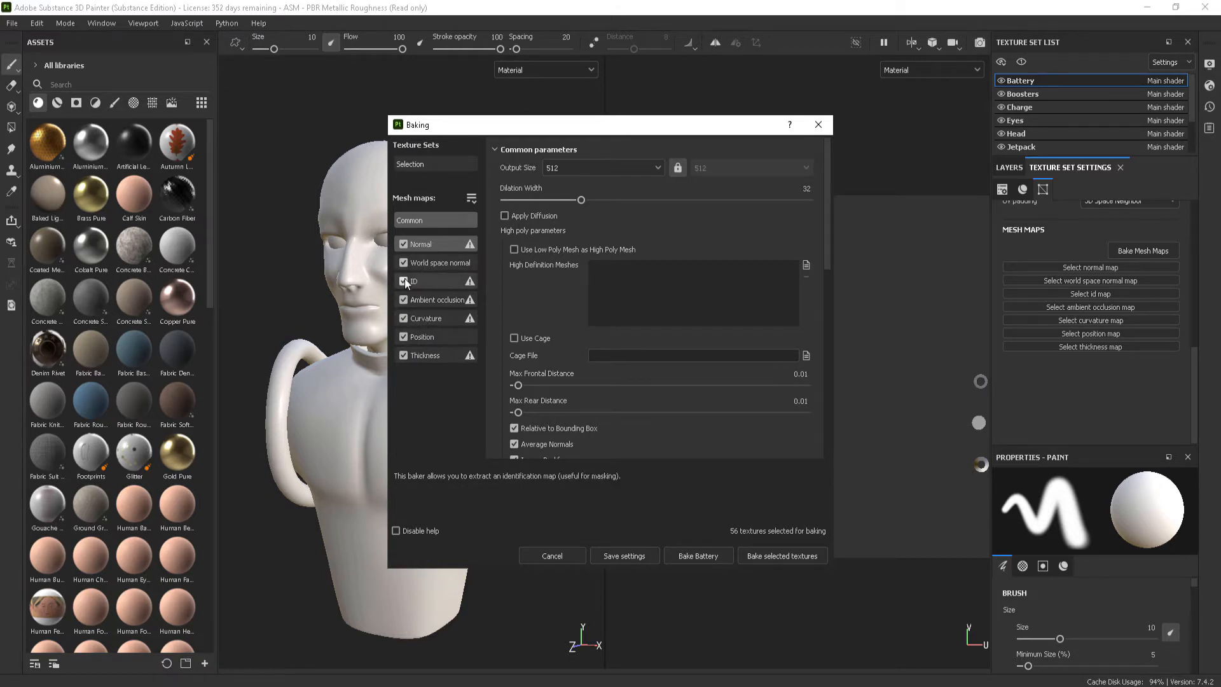
# Set the output size of the baked mesh maps to 2048
pyautogui.click(430, 262)
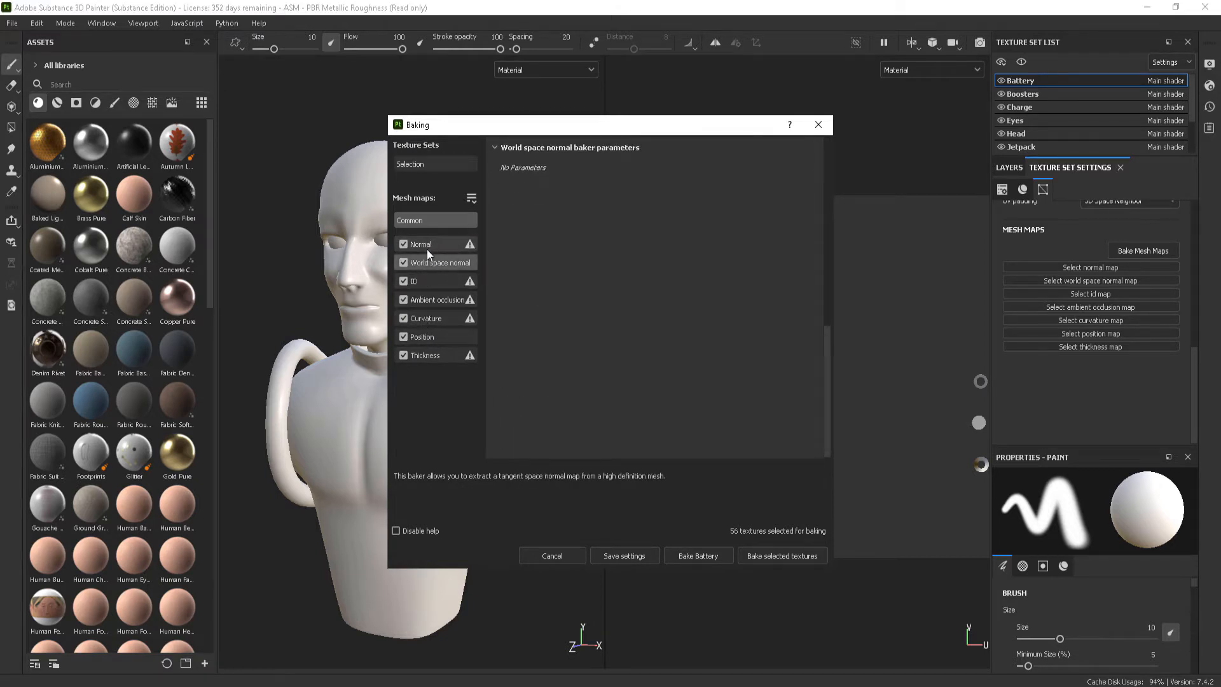
pyautogui.click(426, 249)
pyautogui.scroll(5, 598, 255)
pyautogui.scroll(1, 602, 257)
pyautogui.click(589, 167)
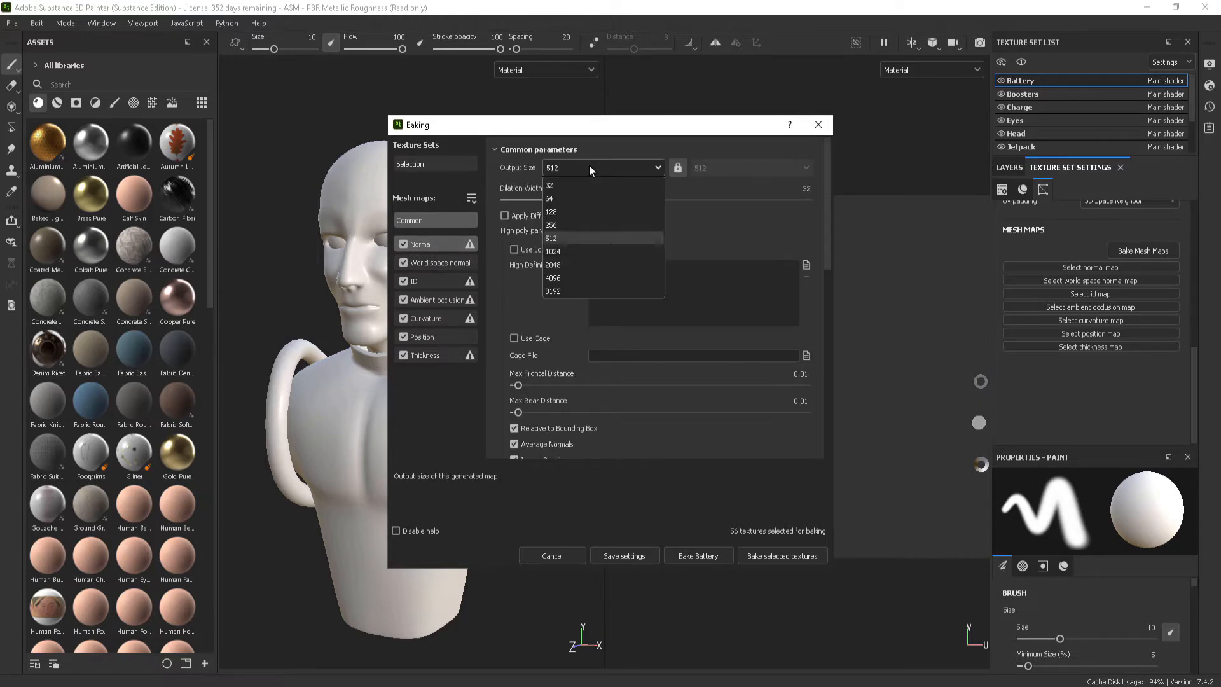
pyautogui.click(585, 264)
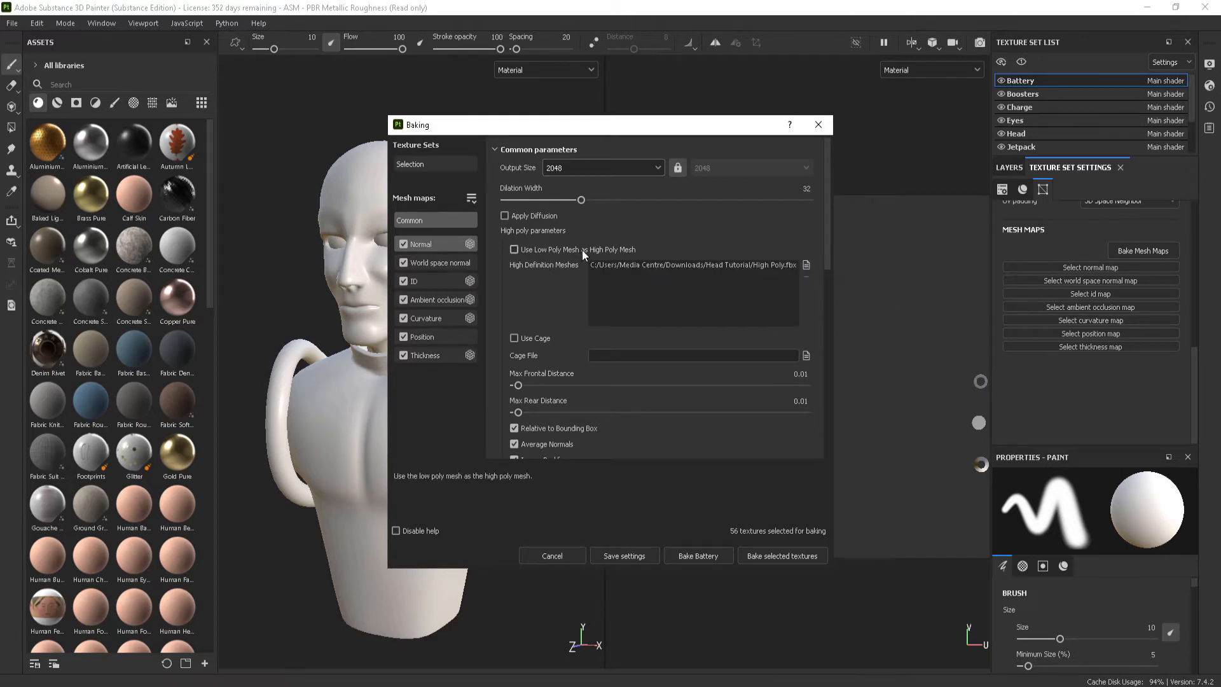
# Review the high-poly and normal baker parameters, and bake the selected textures for all texture sets
pyautogui.scroll(-1, 585, 299)
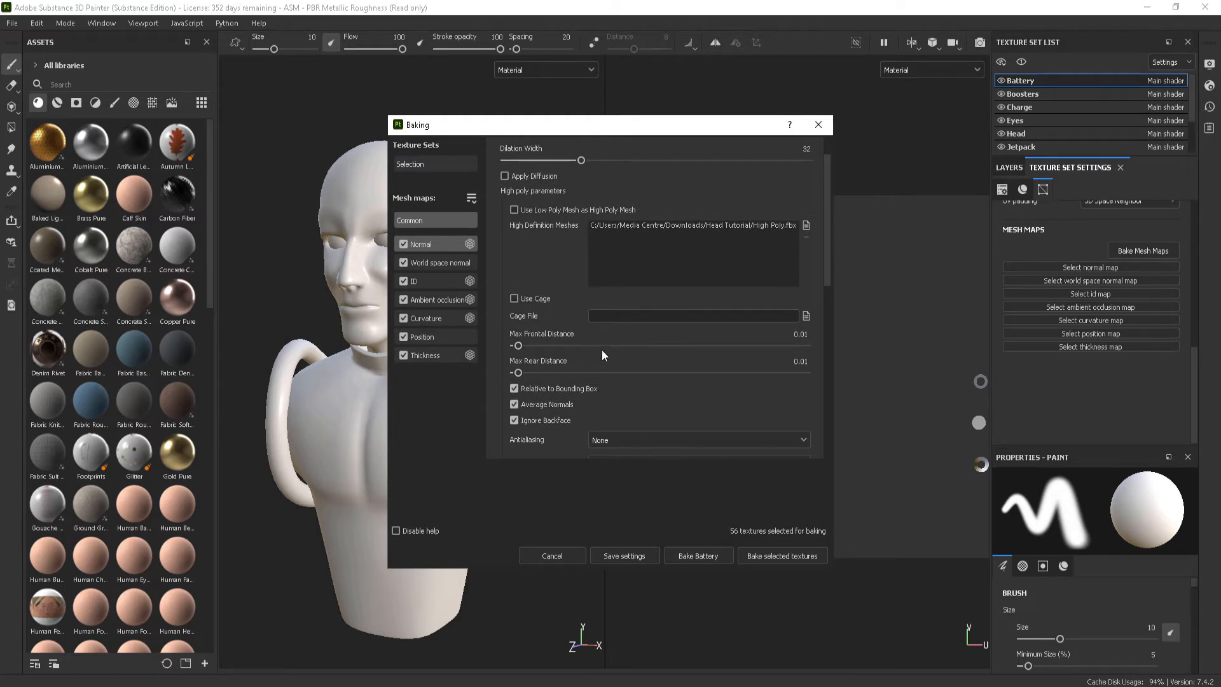
pyautogui.scroll(-3, 571, 319)
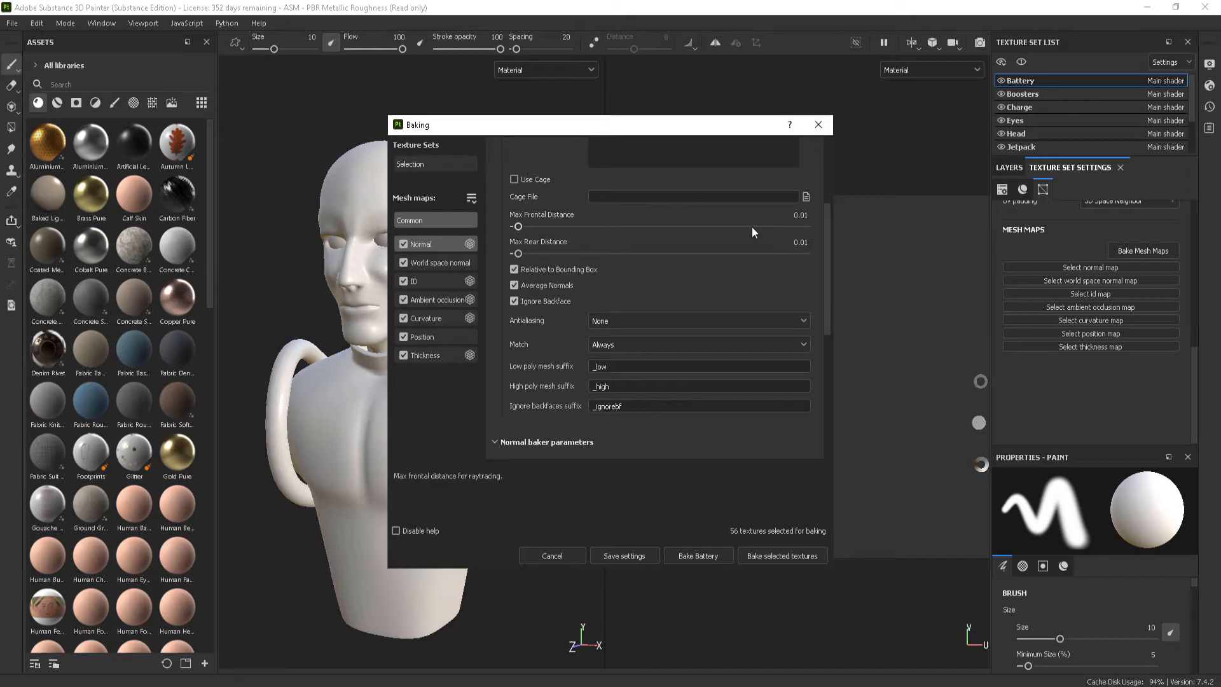
pyautogui.scroll(-3, 546, 353)
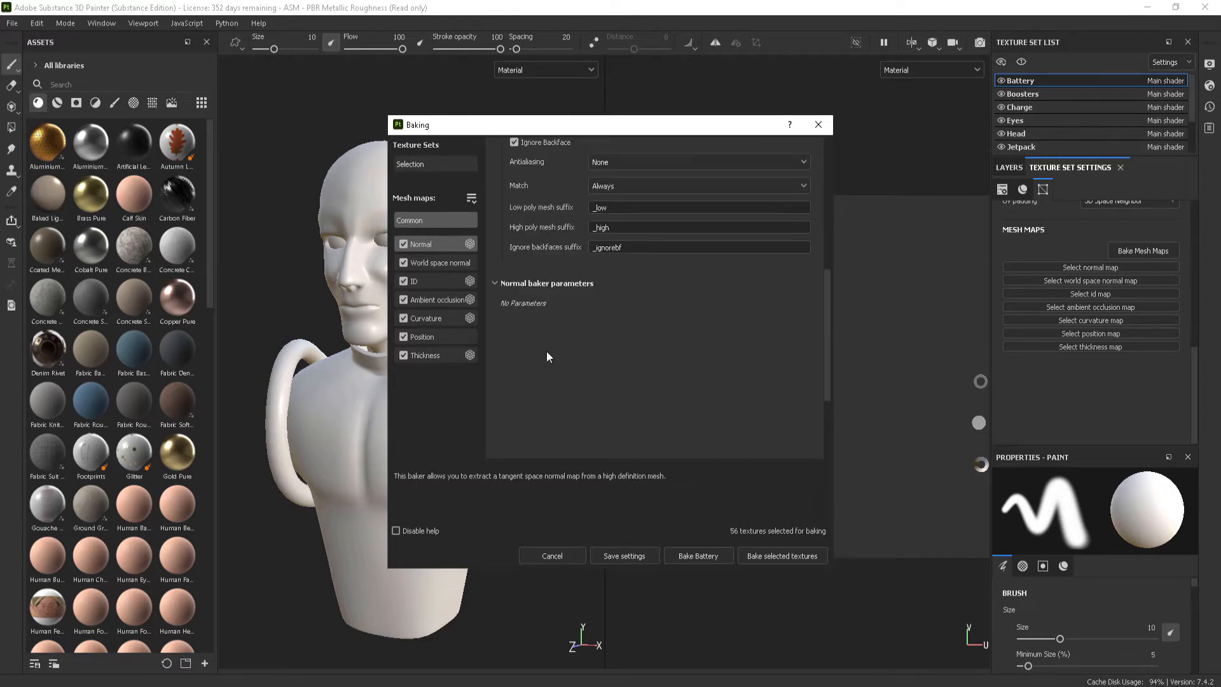
pyautogui.scroll(6, 551, 348)
pyautogui.click(792, 554)
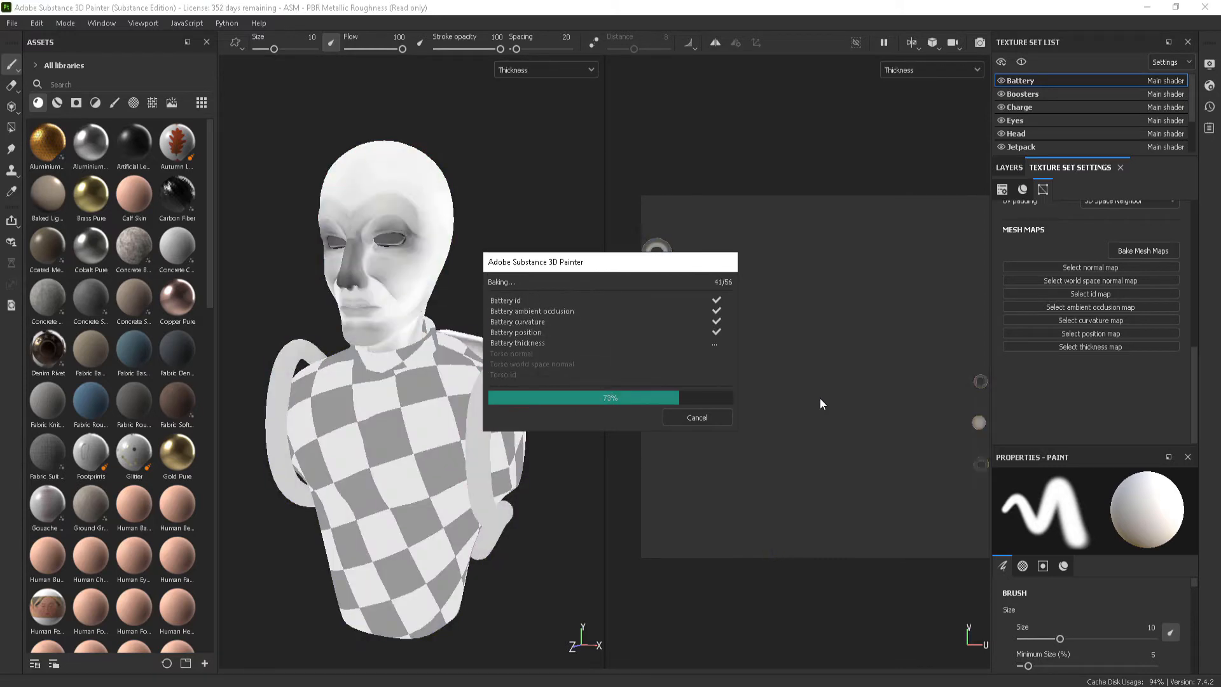
pyautogui.click(683, 419)
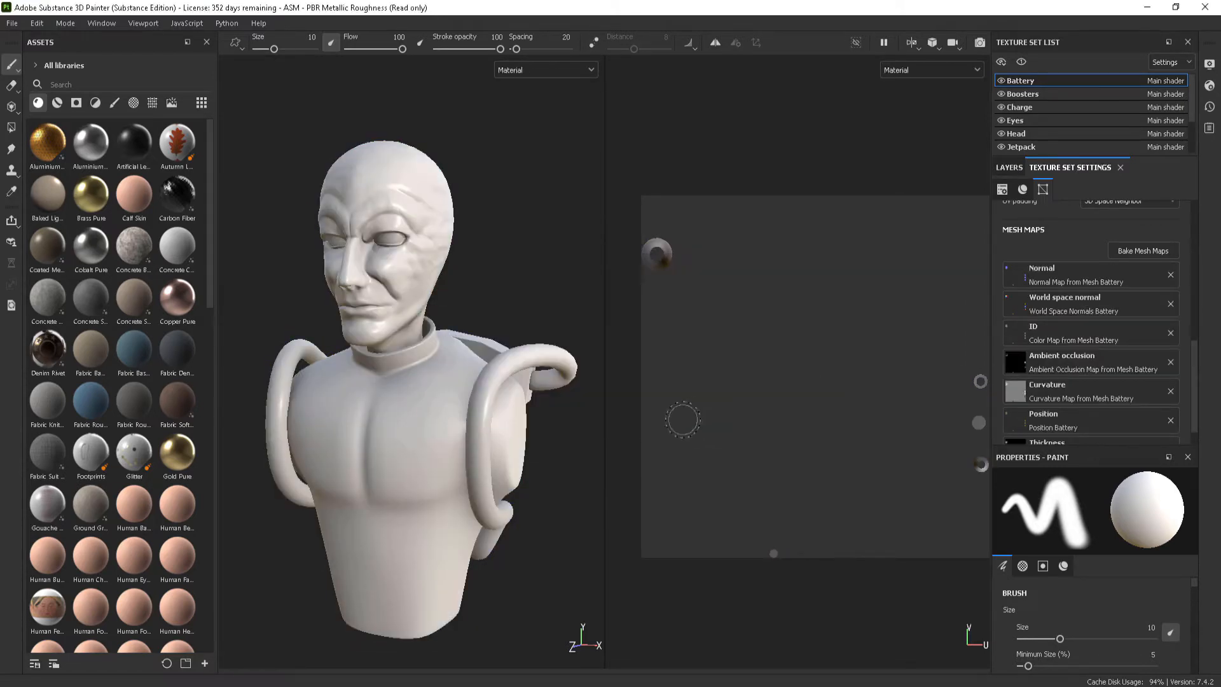
# Examine the baked normal detail on the head up close and around the torso and shoulder tubes
pyautogui.keyDown('alt'); pyautogui.moveTo(494, 377); pyautogui.dragTo(477, 299); pyautogui.keyUp('alt')
pyautogui.keyDown('alt'); pyautogui.moveTo(478, 299); pyautogui.dragTo(439, 324, button='middle'); pyautogui.keyUp('alt')
pyautogui.scroll(2, 439, 325)
pyautogui.keyDown('alt'); pyautogui.moveTo(407, 318); pyautogui.dragTo(482, 307); pyautogui.keyUp('alt')
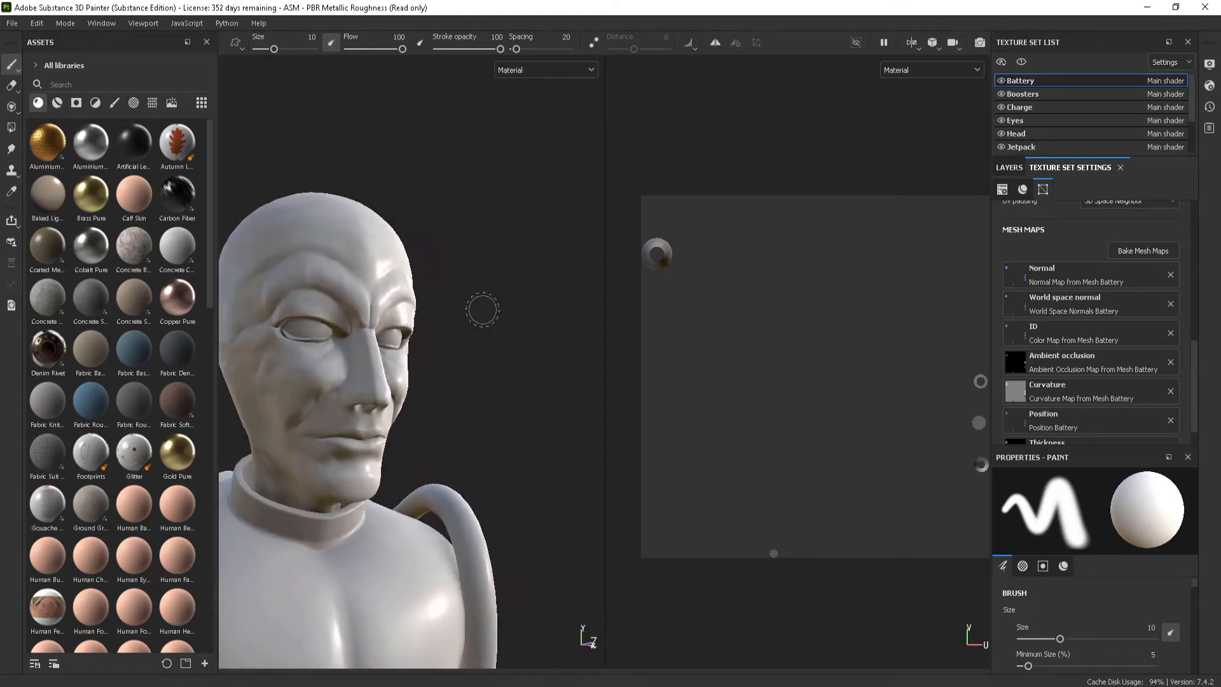
pyautogui.keyDown('alt'); pyautogui.moveTo(483, 308); pyautogui.dragTo(512, 307, button='middle'); pyautogui.keyUp('alt')
pyautogui.scroll(2, 503, 315)
pyautogui.keyDown('alt'); pyautogui.moveTo(503, 315); pyautogui.dragTo(474, 312); pyautogui.keyUp('alt')
pyautogui.scroll(-3, 475, 313)
pyautogui.keyDown('alt'); pyautogui.moveTo(475, 313); pyautogui.dragTo(423, 224, button='middle'); pyautogui.keyUp('alt')
pyautogui.scroll(-1, 445, 241)
pyautogui.keyDown('alt'); pyautogui.moveTo(502, 285); pyautogui.dragTo(464, 354, button='middle'); pyautogui.keyUp('alt')
pyautogui.keyDown('alt'); pyautogui.moveTo(464, 354); pyautogui.dragTo(552, 372); pyautogui.keyUp('alt')
pyautogui.keyDown('alt'); pyautogui.moveTo(553, 372); pyautogui.dragTo(420, 433, button='middle'); pyautogui.keyUp('alt')
pyautogui.keyDown('alt'); pyautogui.moveTo(419, 433); pyautogui.dragTo(414, 357); pyautogui.keyUp('alt')
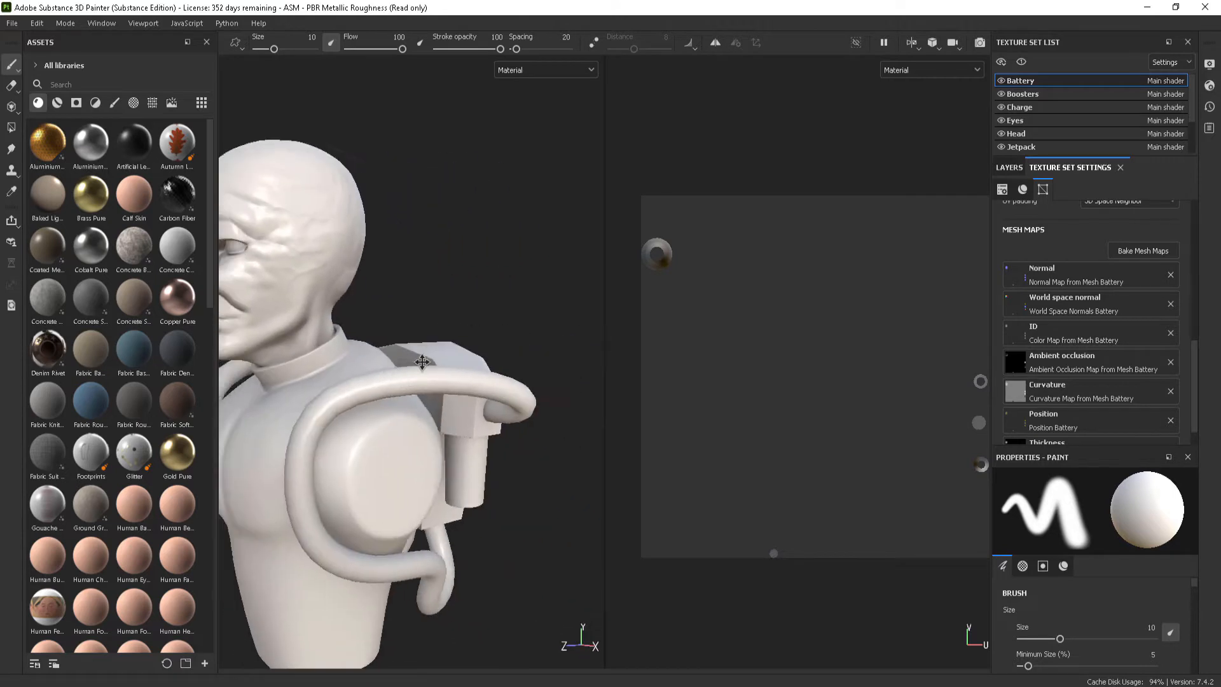
pyautogui.keyDown('alt'); pyautogui.moveTo(414, 357); pyautogui.dragTo(479, 343, button='middle'); pyautogui.keyUp('alt')
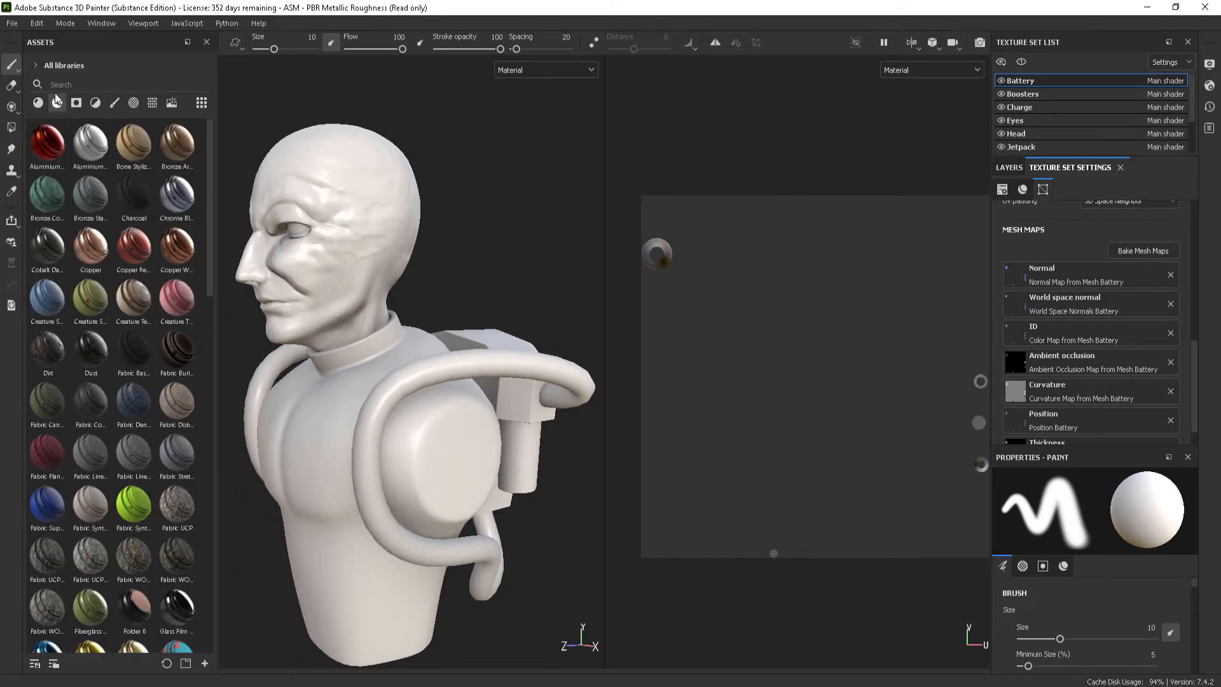
# Browse the smart materials library for a skin material while checking the face from several angles
pyautogui.scroll(-3, 108, 240)
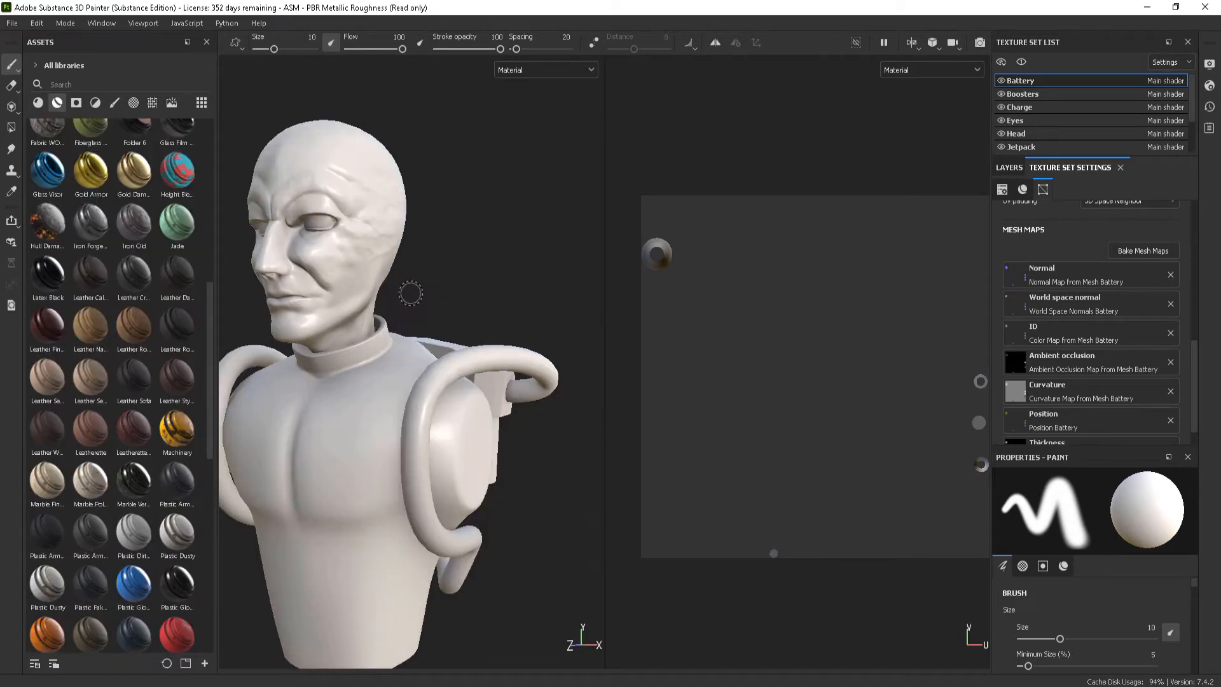
pyautogui.keyDown('alt'); pyautogui.moveTo(411, 292); pyautogui.dragTo(430, 272); pyautogui.keyUp('alt')
pyautogui.keyDown('alt'); pyautogui.moveTo(370, 229); pyautogui.dragTo(366, 256); pyautogui.keyUp('alt')
pyautogui.keyDown('alt'); pyautogui.moveTo(366, 256); pyautogui.dragTo(408, 368, button='middle'); pyautogui.keyUp('alt')
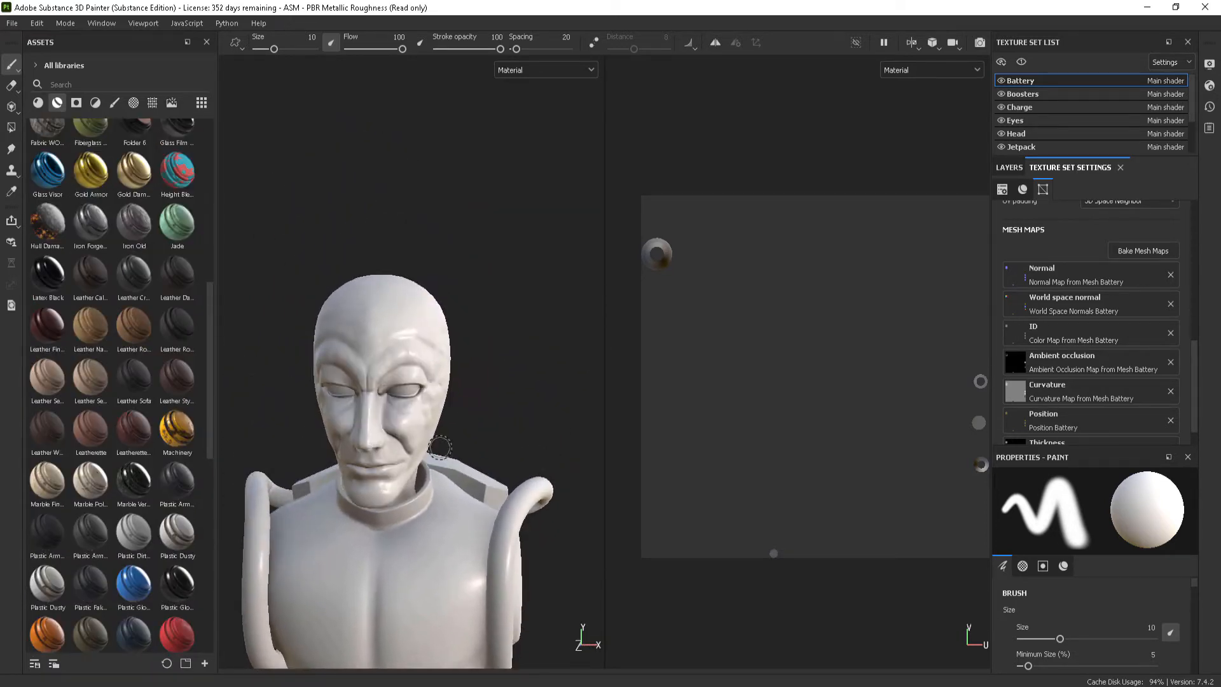
pyautogui.scroll(6, 428, 393)
pyautogui.scroll(-4, 417, 388)
pyautogui.keyDown('alt'); pyautogui.moveTo(445, 373); pyautogui.dragTo(385, 378); pyautogui.keyUp('alt')
pyautogui.scroll(-3, 142, 403)
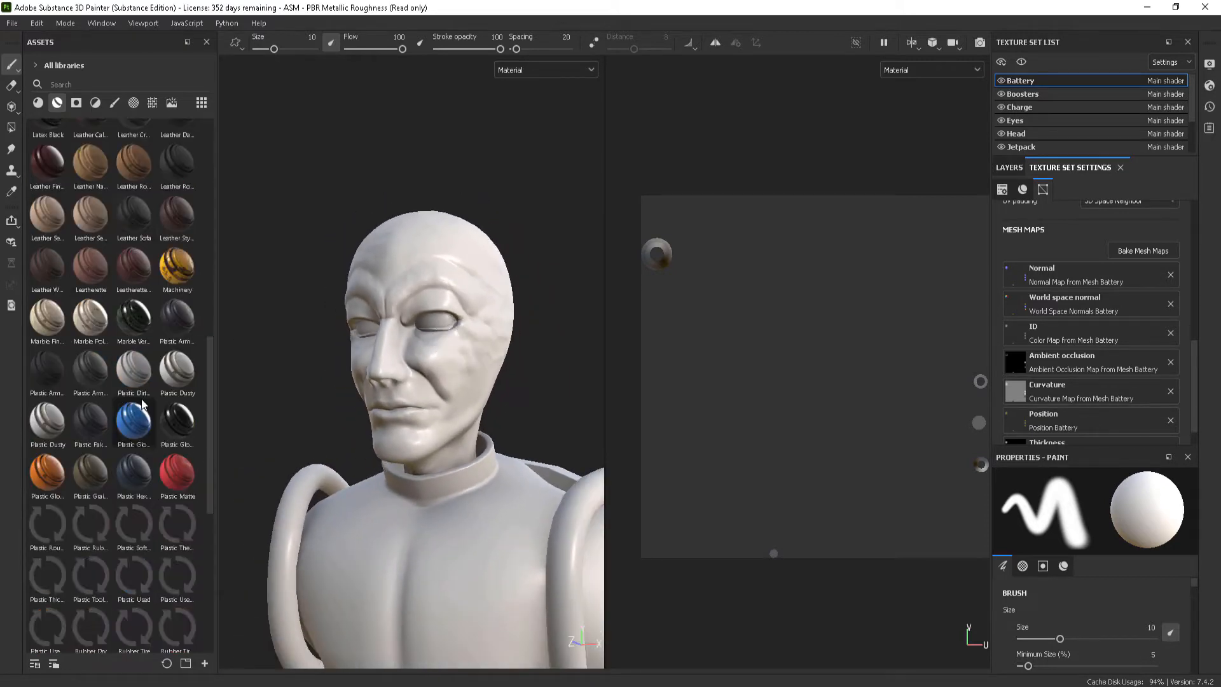
pyautogui.scroll(10, 142, 404)
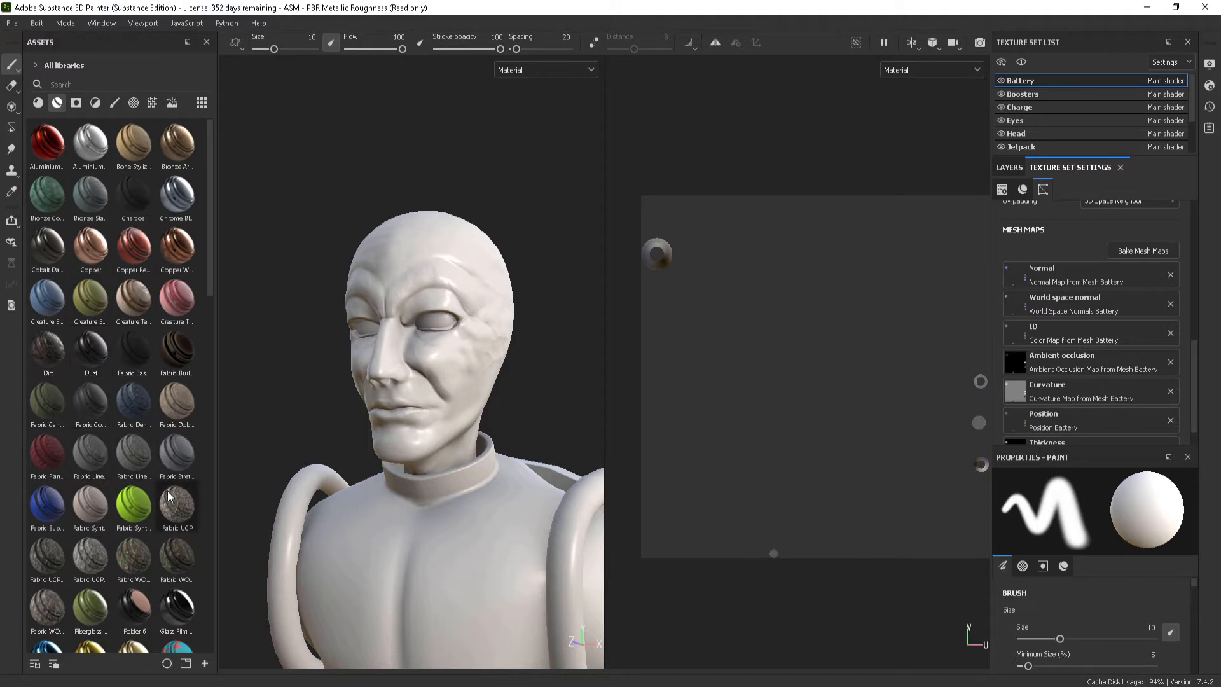
pyautogui.scroll(-6, 146, 278)
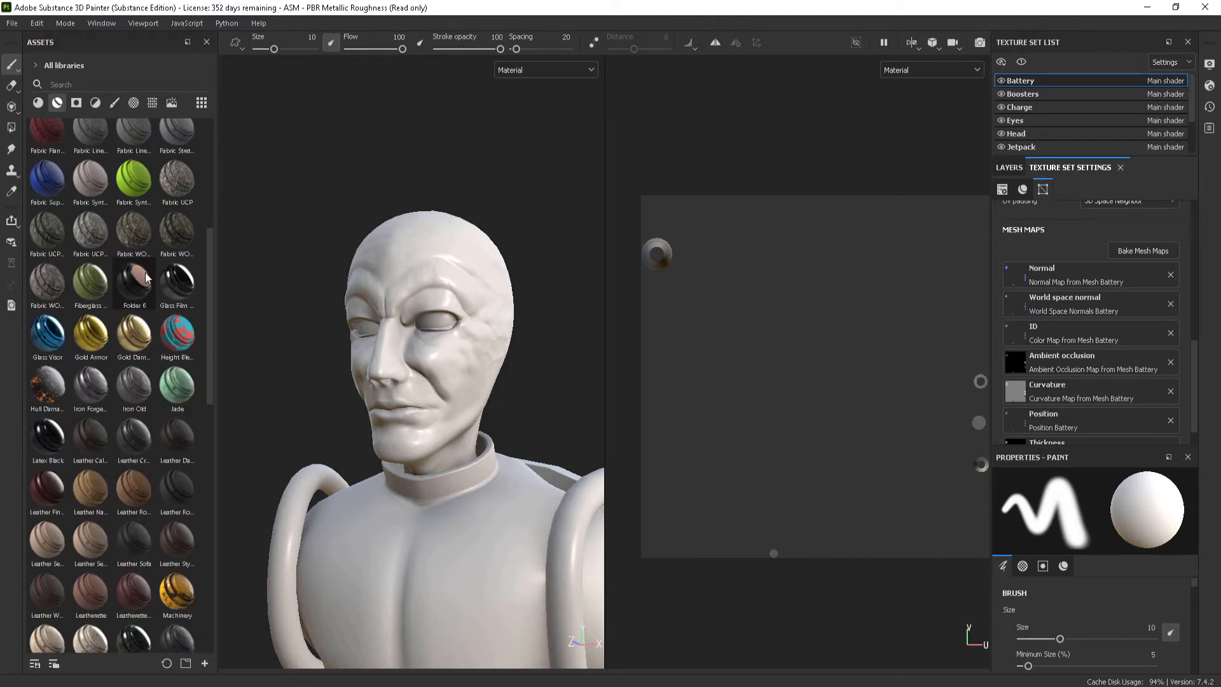
pyautogui.scroll(6, 89, 209)
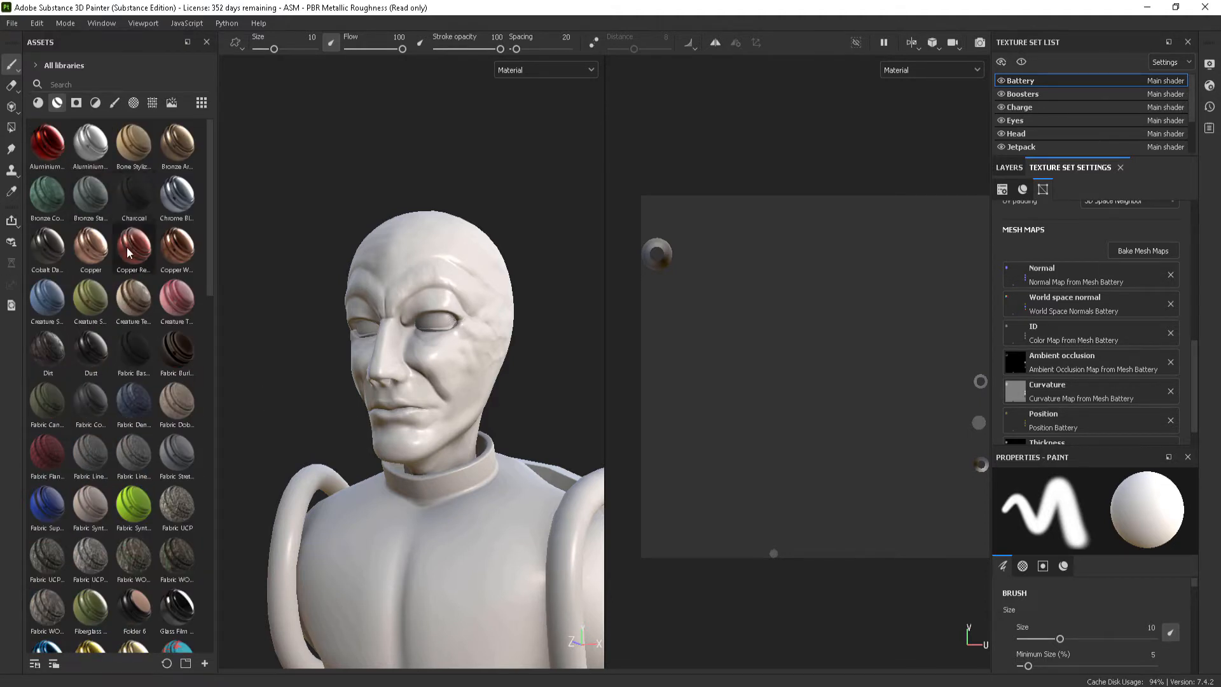
# Filter the smart materials by "crea" and apply the green Creature material to the Head texture set
pyautogui.click(94, 79)
pyautogui.write('crea')
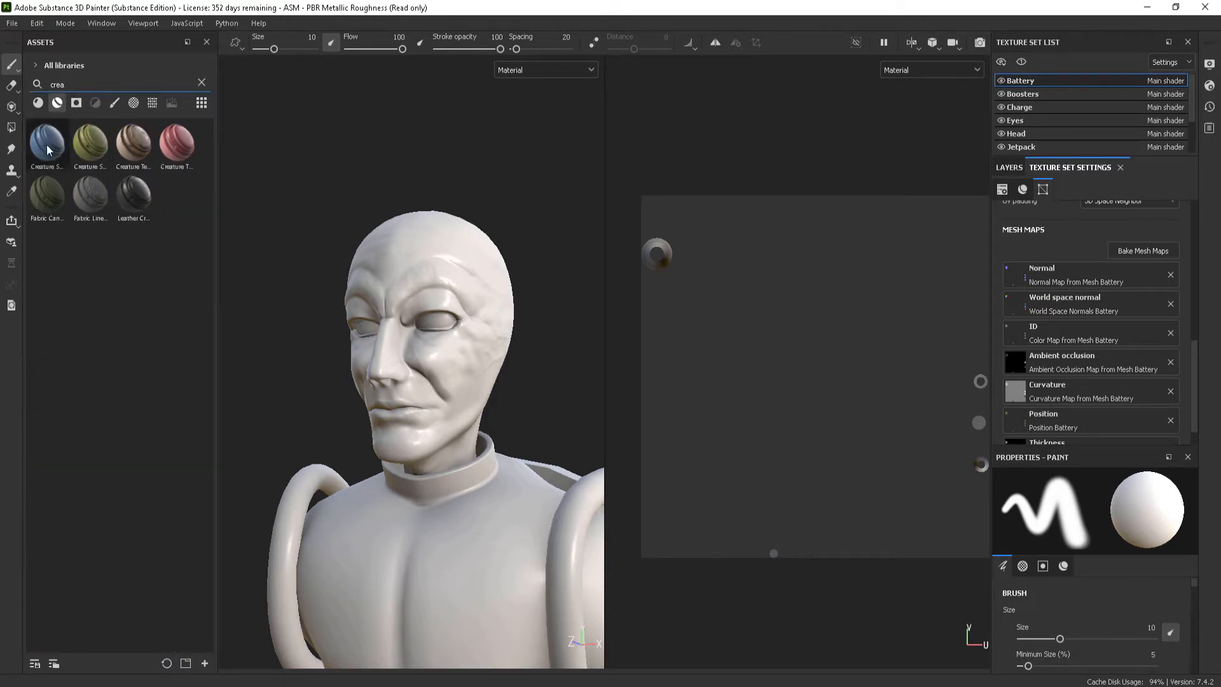
pyautogui.moveTo(90, 144); pyautogui.dragTo(578, 311)
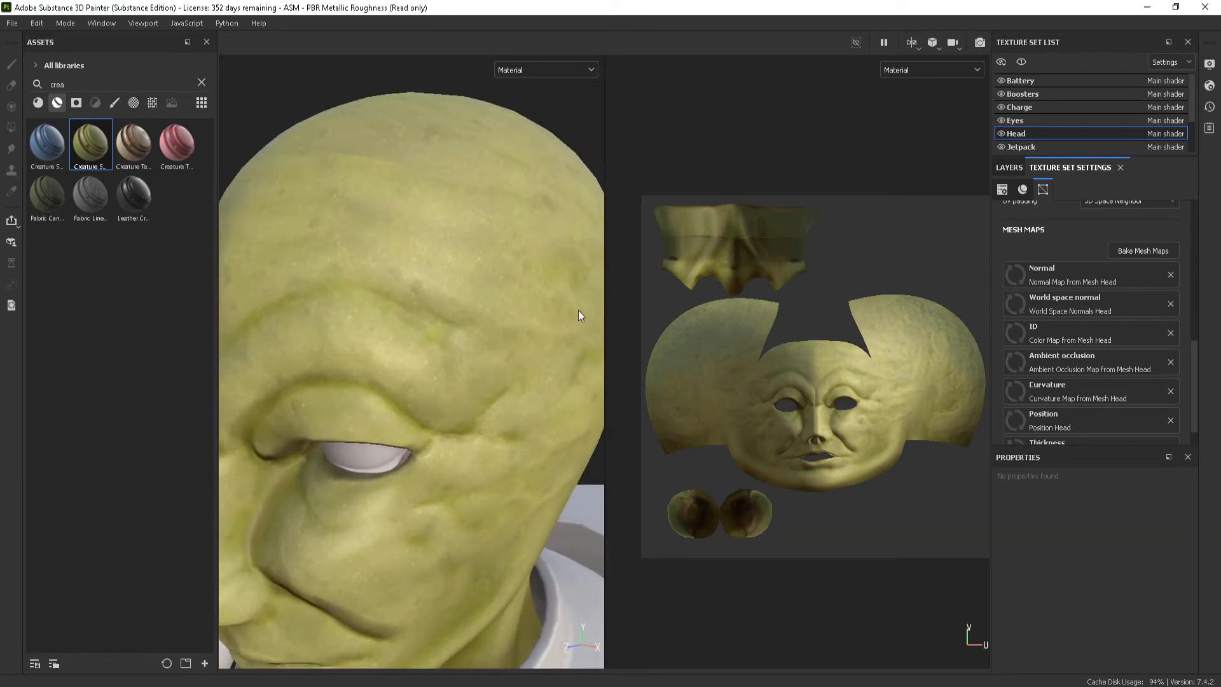
# Try the blue Creature smart material on the head and check it on the face
pyautogui.keyDown('alt'); pyautogui.moveTo(579, 310); pyautogui.dragTo(421, 476, button='right'); pyautogui.keyUp('alt')
pyautogui.keyDown('alt'); pyautogui.moveTo(421, 475); pyautogui.dragTo(484, 356); pyautogui.keyUp('alt')
pyautogui.scroll(-3, 467, 380)
pyautogui.moveTo(47, 143); pyautogui.dragTo(582, 383)
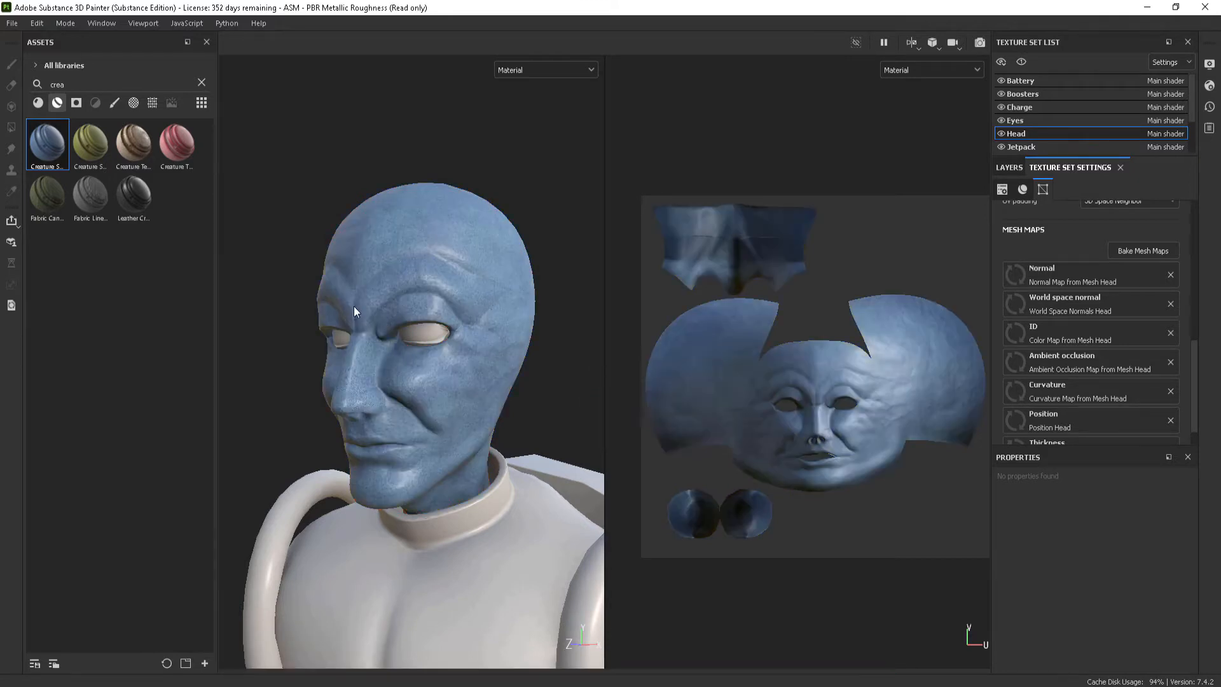
pyautogui.scroll(2, 422, 320)
pyautogui.moveTo(421, 321)
pyautogui.keyDown('alt'); pyautogui.mouseDown()
pyautogui.moveTo(502, 292)
pyautogui.moveTo(413, 284)
pyautogui.moveTo(414, 315)
pyautogui.mouseUp(); pyautogui.keyUp('alt')
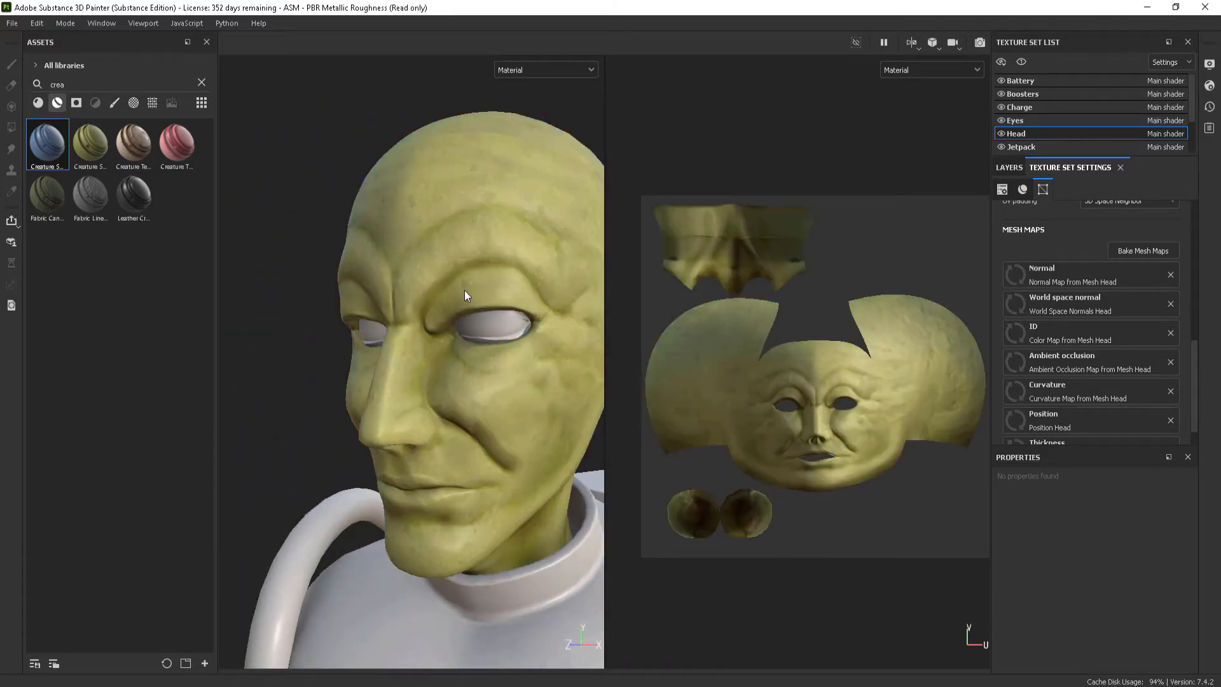
# Clear the smart material search and browse the library down to the steel materials
pyautogui.keyDown('alt'); pyautogui.moveTo(464, 290); pyautogui.dragTo(548, 330); pyautogui.keyUp('alt')
pyautogui.keyDown('alt'); pyautogui.moveTo(548, 330); pyautogui.dragTo(559, 494, button='right'); pyautogui.keyUp('alt')
pyautogui.keyDown('alt'); pyautogui.moveTo(558, 495); pyautogui.dragTo(537, 416, button='middle'); pyautogui.keyUp('alt')
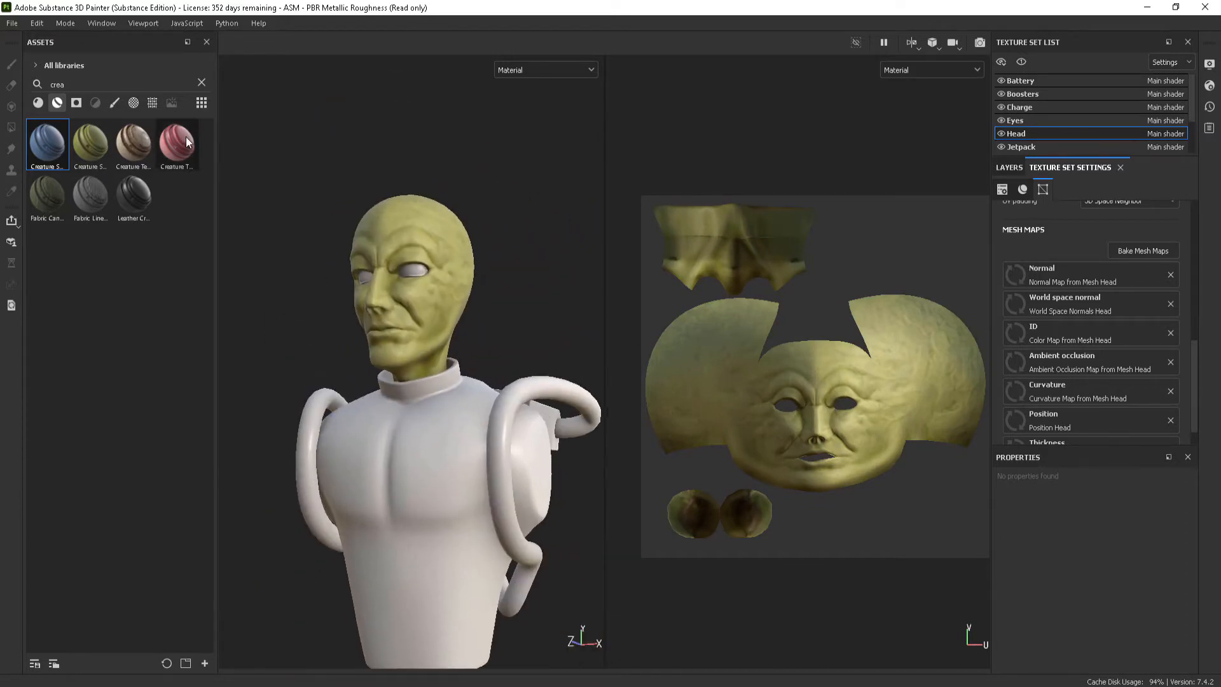
pyautogui.click(201, 82)
pyautogui.scroll(-10, 176, 335)
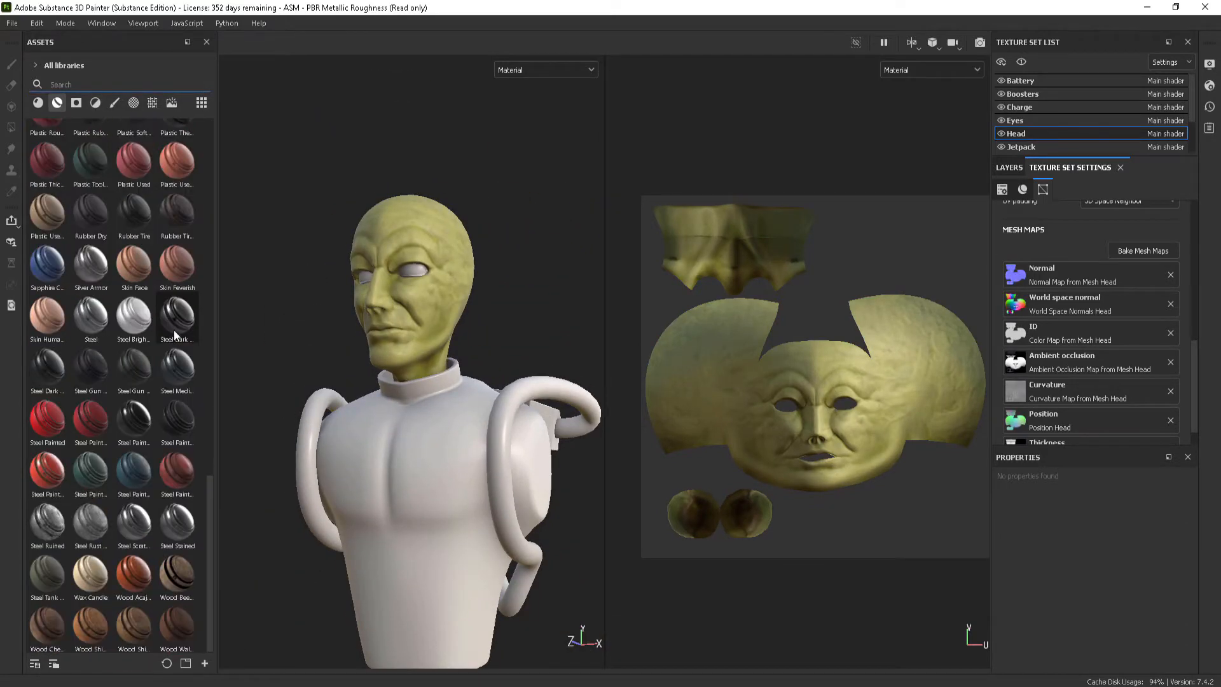
pyautogui.keyDown('alt'); pyautogui.moveTo(524, 482); pyautogui.dragTo(418, 464); pyautogui.keyUp('alt')
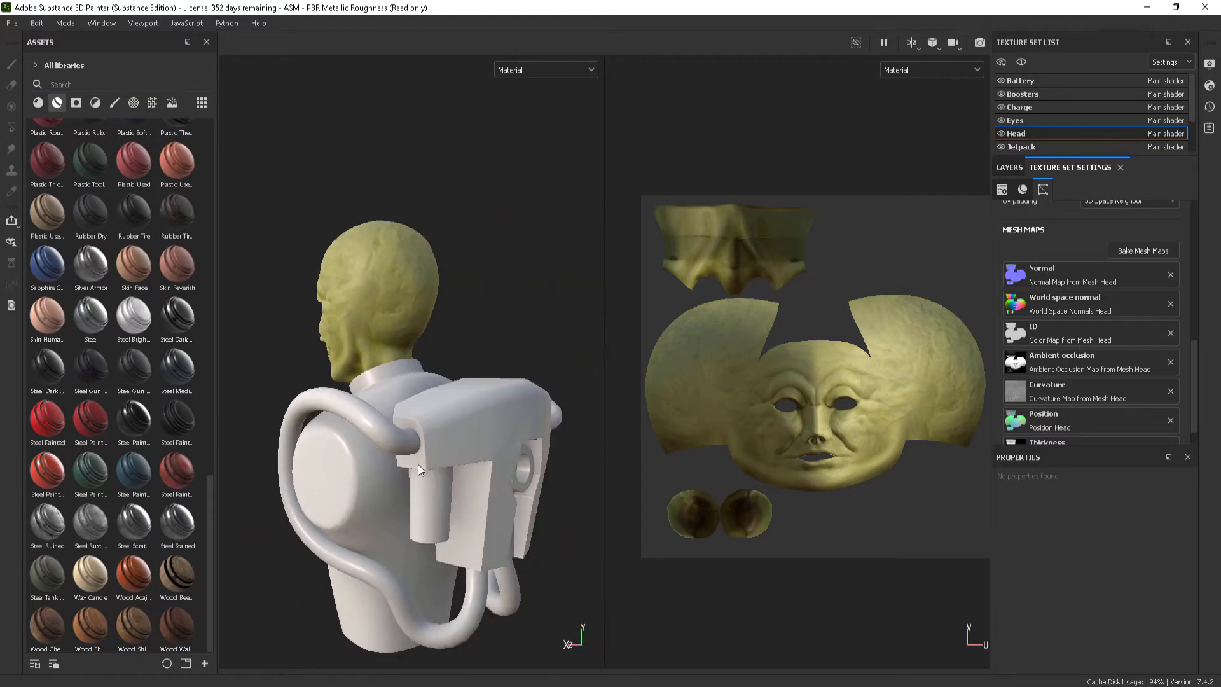
# Try the dark red painted steel smart material on the torso and undo it
pyautogui.moveTo(90, 419)
pyautogui.mouseDown()
pyautogui.moveTo(365, 439)
pyautogui.moveTo(365, 476)
pyautogui.mouseUp()
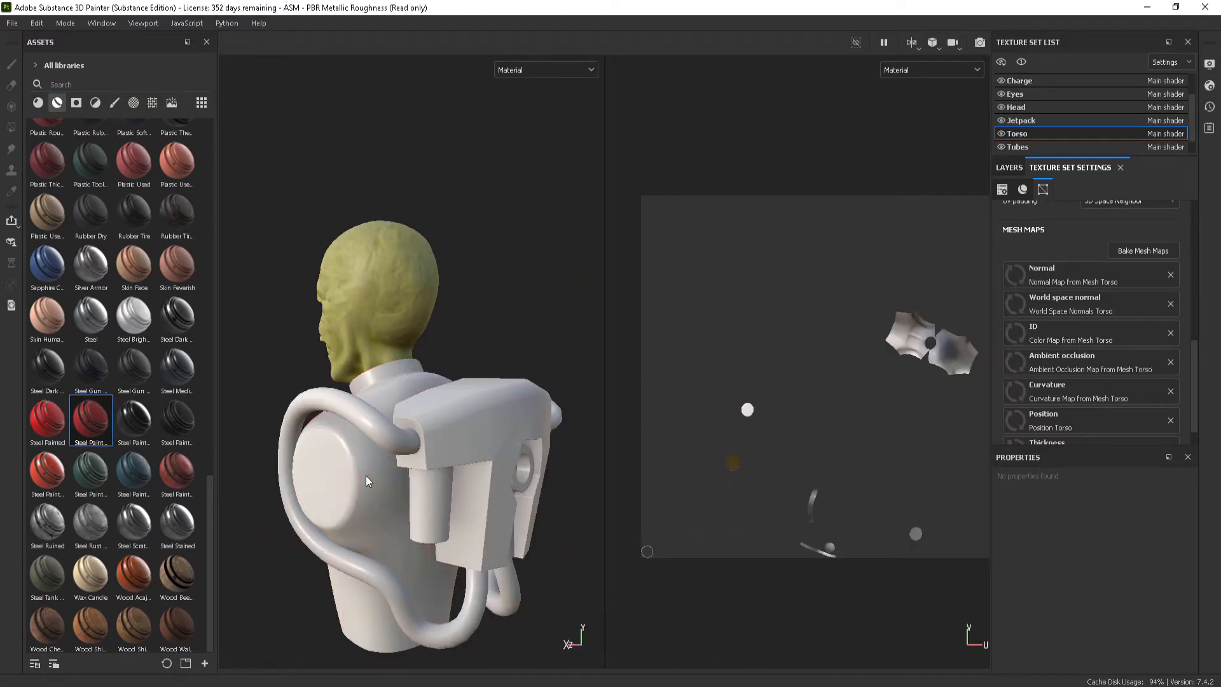
pyautogui.moveTo(337, 406)
pyautogui.keyDown('alt'); pyautogui.mouseDown()
pyautogui.moveTo(469, 368)
pyautogui.moveTo(549, 311)
pyautogui.moveTo(449, 391)
pyautogui.moveTo(559, 406)
pyautogui.moveTo(368, 394)
pyautogui.moveTo(459, 404)
pyautogui.mouseUp(); pyautogui.keyUp('alt')
pyautogui.hotkey('ctrl', 'z')
pyautogui.keyDown('alt'); pyautogui.moveTo(458, 404); pyautogui.dragTo(418, 407, button='middle'); pyautogui.keyUp('alt')
pyautogui.scroll(2, 428, 449)
pyautogui.keyDown('alt'); pyautogui.moveTo(397, 487); pyautogui.dragTo(463, 427, button='middle'); pyautogui.keyUp('alt')
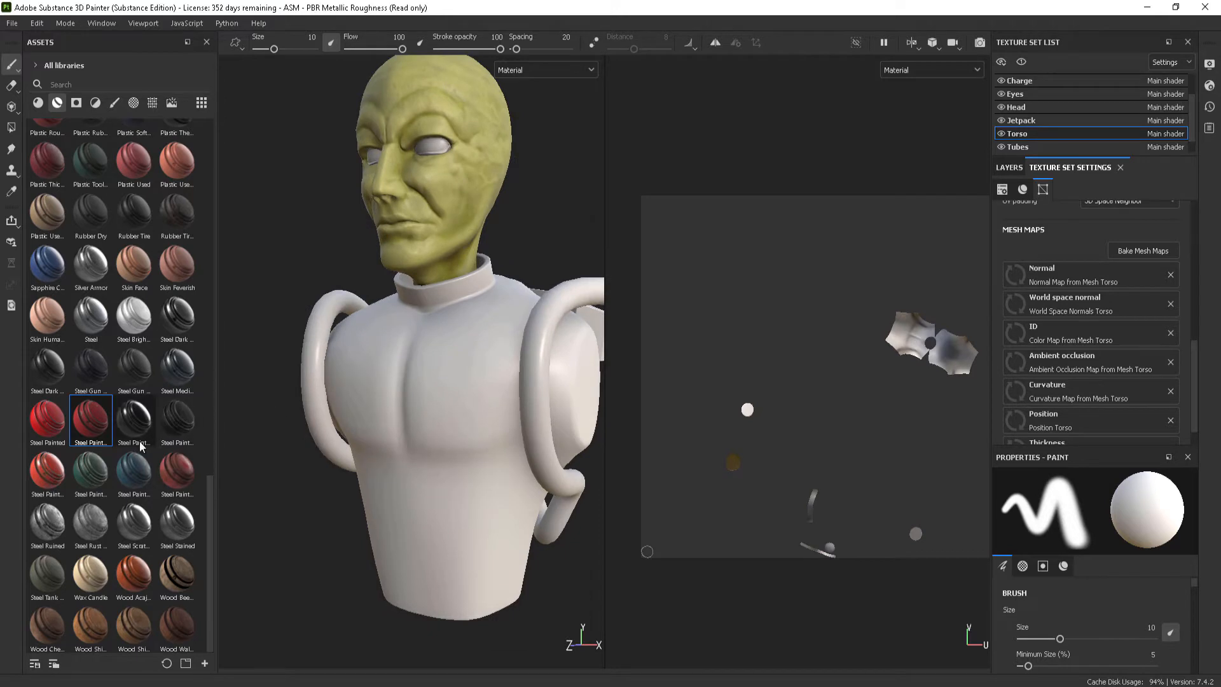
# Try the black and the bright red worn painted steel smart materials on the torso, undoing each one
pyautogui.click(190, 428)
pyautogui.moveTo(190, 428)
pyautogui.mouseDown()
pyautogui.moveTo(422, 484)
pyautogui.moveTo(447, 360)
pyautogui.mouseUp()
pyautogui.hotkey('ctrl', 'z')
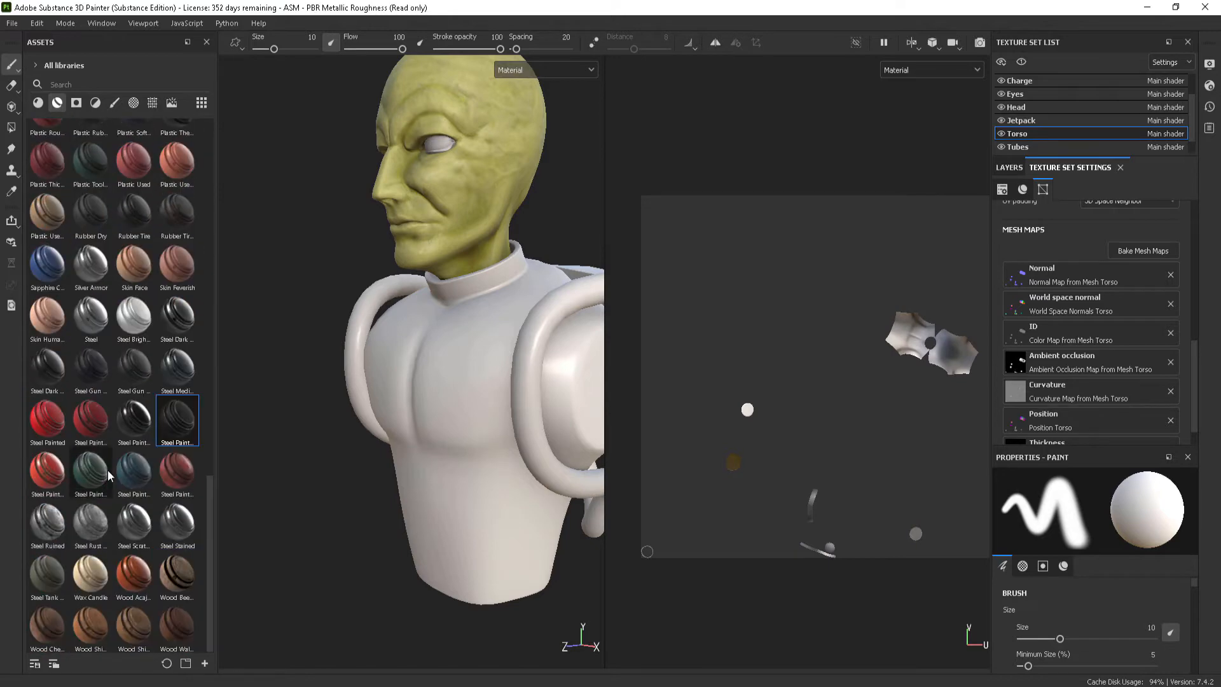
pyautogui.moveTo(47, 470); pyautogui.dragTo(367, 372)
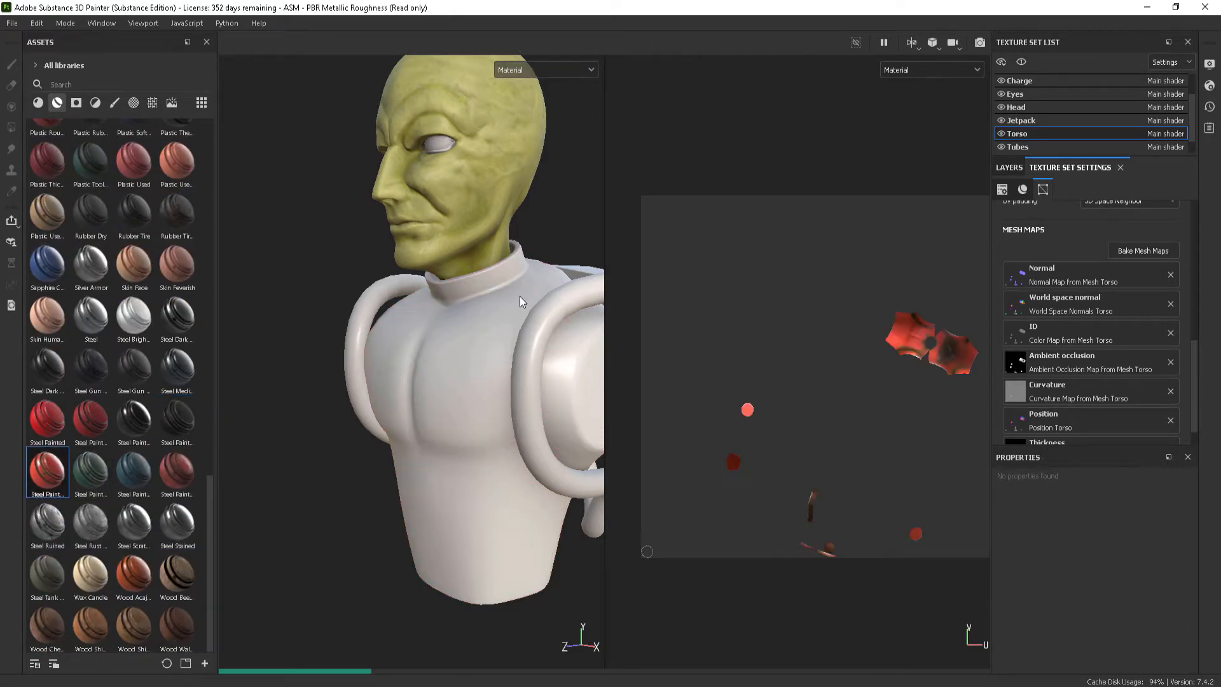
pyautogui.moveTo(518, 296)
pyautogui.keyDown('alt'); pyautogui.mouseDown()
pyautogui.moveTo(492, 335)
pyautogui.moveTo(387, 312)
pyautogui.moveTo(485, 323)
pyautogui.mouseUp(); pyautogui.keyUp('alt')
pyautogui.hotkey('ctrl', 'z')
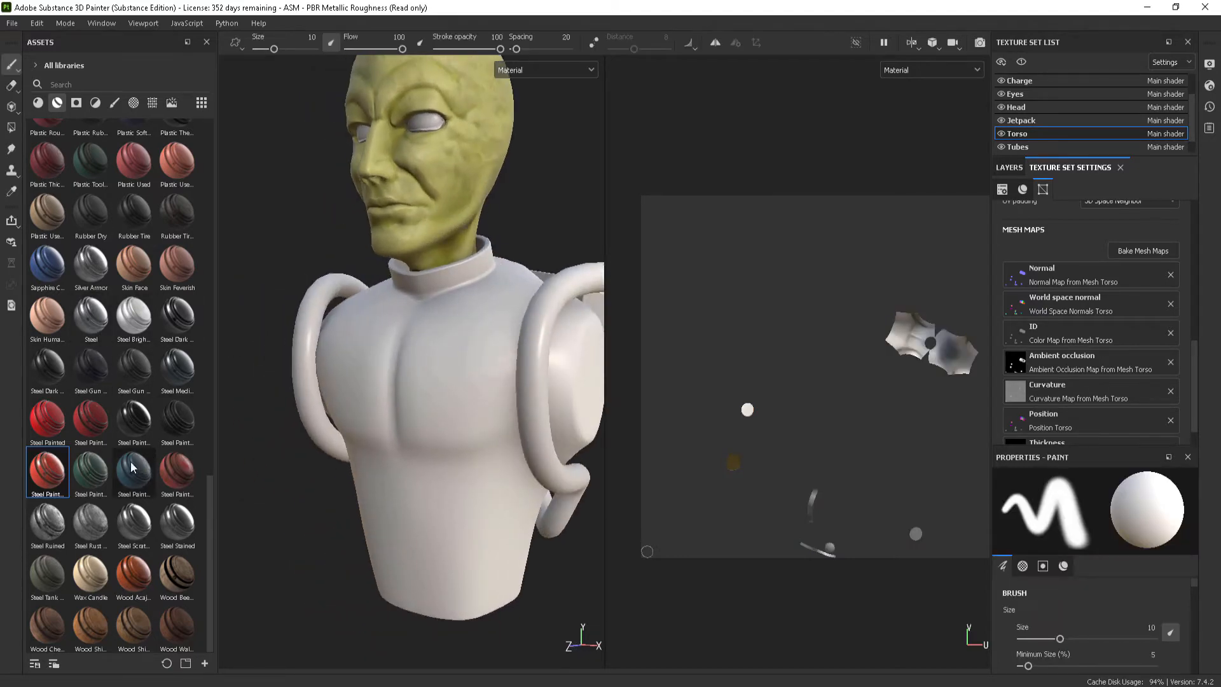
# Compare further smart materials on the torso and give it a worn dark metal material
pyautogui.moveTo(90, 420)
pyautogui.mouseDown()
pyautogui.moveTo(253, 409)
pyautogui.moveTo(439, 423)
pyautogui.moveTo(372, 454)
pyautogui.moveTo(286, 382)
pyautogui.mouseUp()
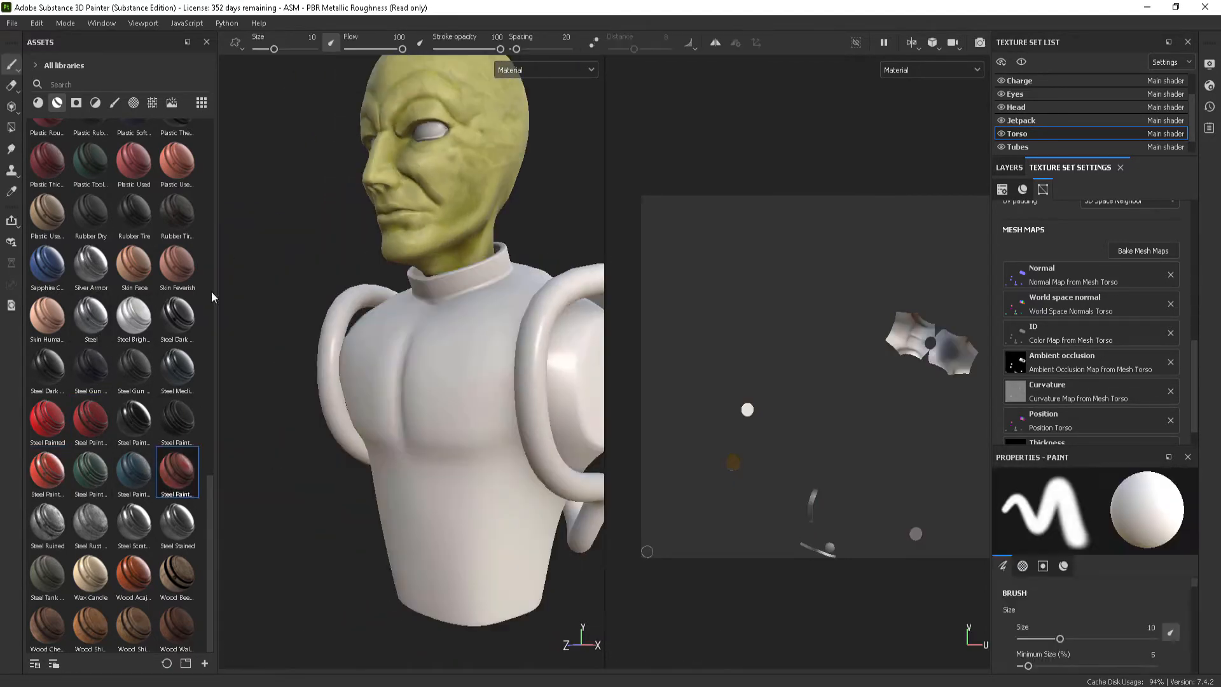
pyautogui.click(211, 291)
pyautogui.moveTo(133, 248)
pyautogui.mouseDown()
pyautogui.moveTo(478, 312)
pyautogui.moveTo(445, 318)
pyautogui.mouseUp()
pyautogui.hotkey('ctrl', 'z')
pyautogui.scroll(-10, 92, 438)
# Apply the dark red painted steel smart material to the jetpack
pyautogui.moveTo(90, 591); pyautogui.dragTo(170, 470)
pyautogui.scroll(-3, 171, 471)
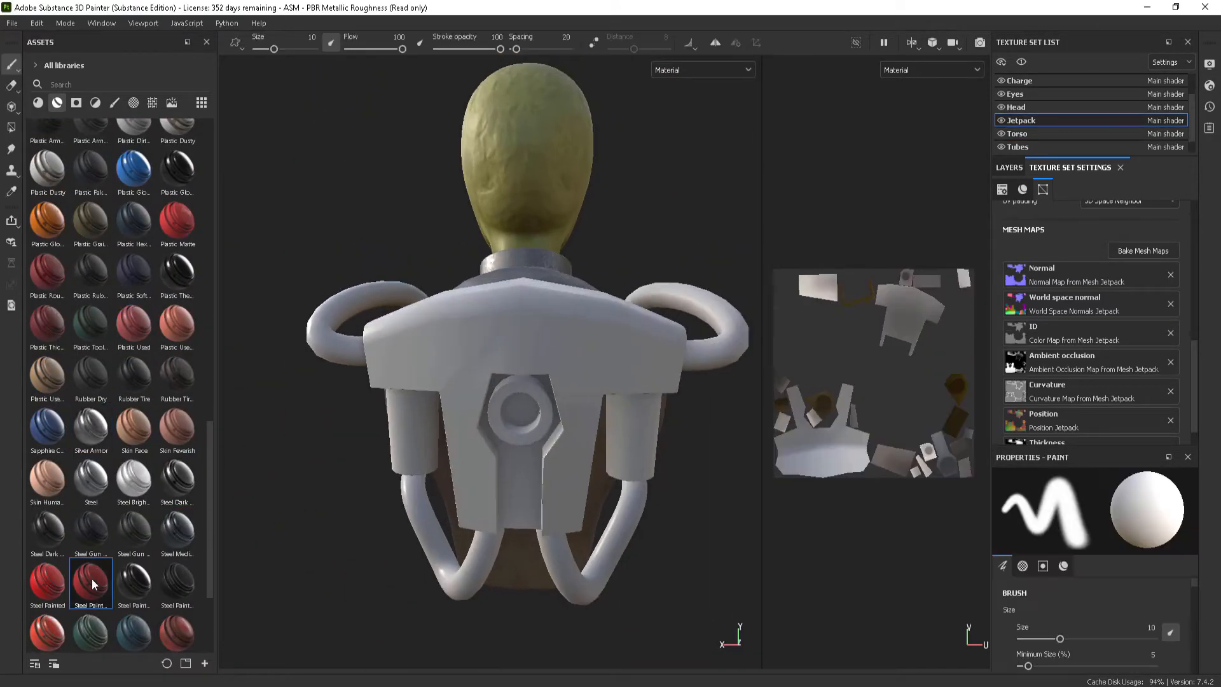
pyautogui.moveTo(90, 480); pyautogui.dragTo(439, 461)
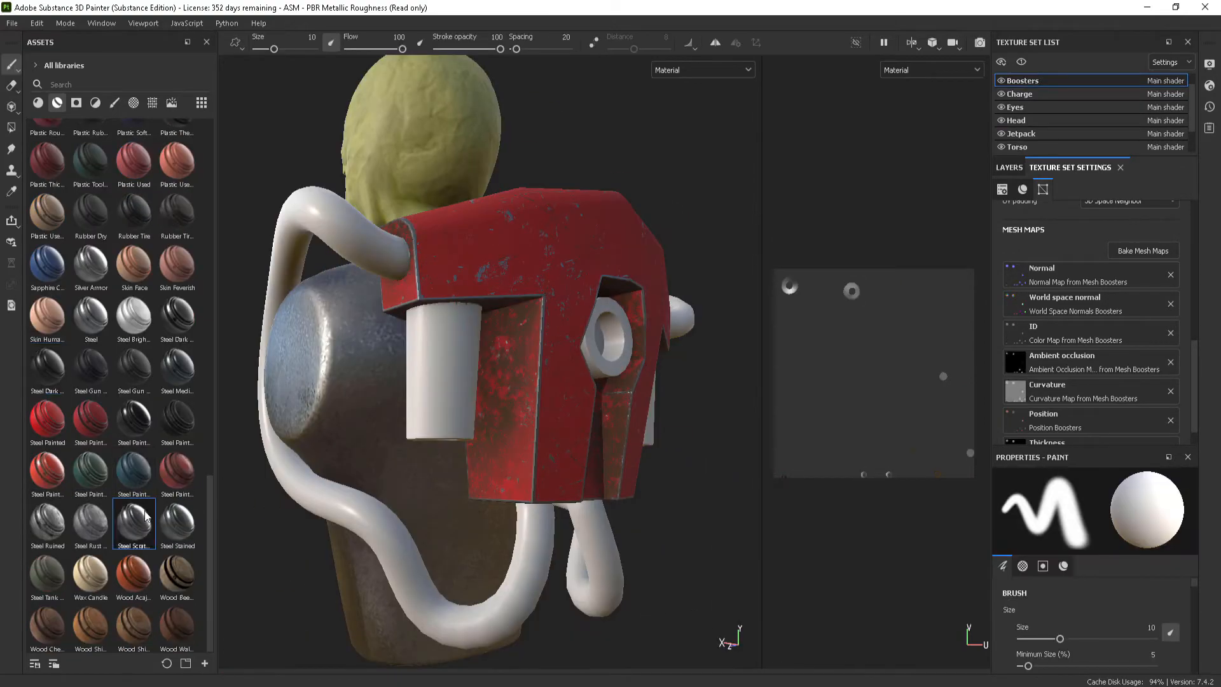
# Apply a copper-coloured smart material to the boosters and try the green painted steel on the tubes
pyautogui.scroll(2, 181, 359)
pyautogui.scroll(3, 445, 382)
pyautogui.keyDown('alt'); pyautogui.moveTo(212, 449); pyautogui.dragTo(610, 390); pyautogui.keyUp('alt')
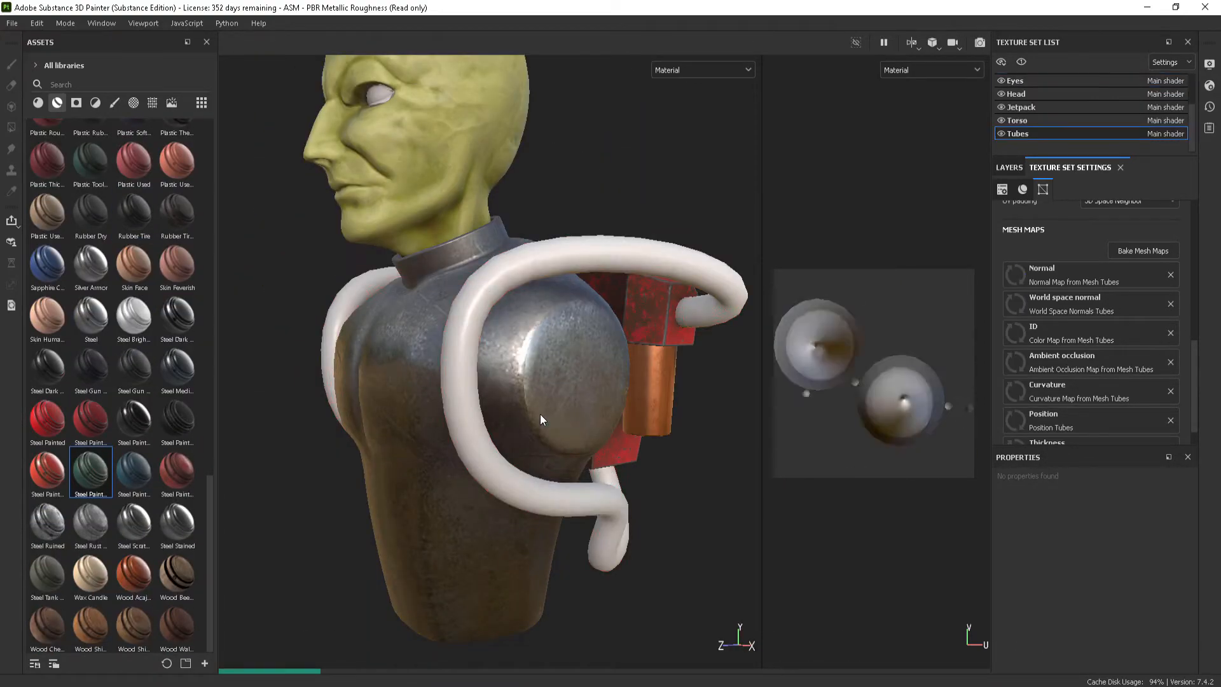
pyautogui.moveTo(573, 496)
pyautogui.keyDown('alt'); pyautogui.mouseDown()
pyautogui.moveTo(600, 510)
pyautogui.moveTo(551, 316)
pyautogui.mouseUp(); pyautogui.keyUp('alt')
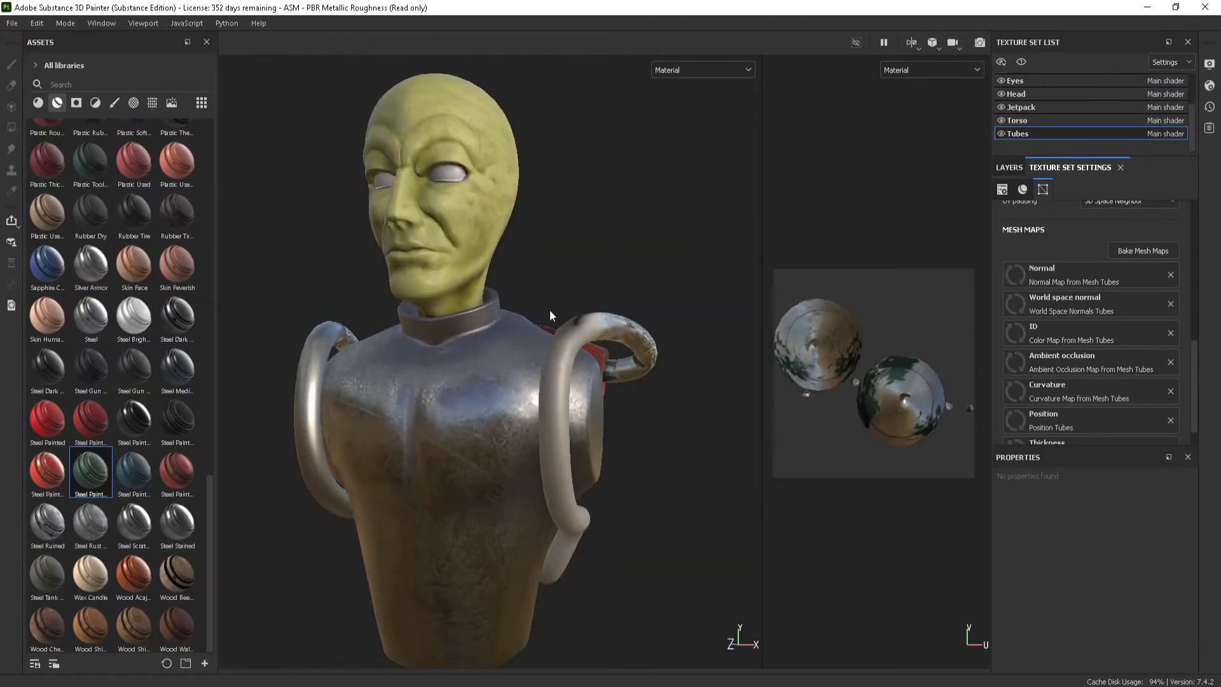
pyautogui.keyDown('alt'); pyautogui.moveTo(691, 464); pyautogui.dragTo(568, 472); pyautogui.keyUp('alt')
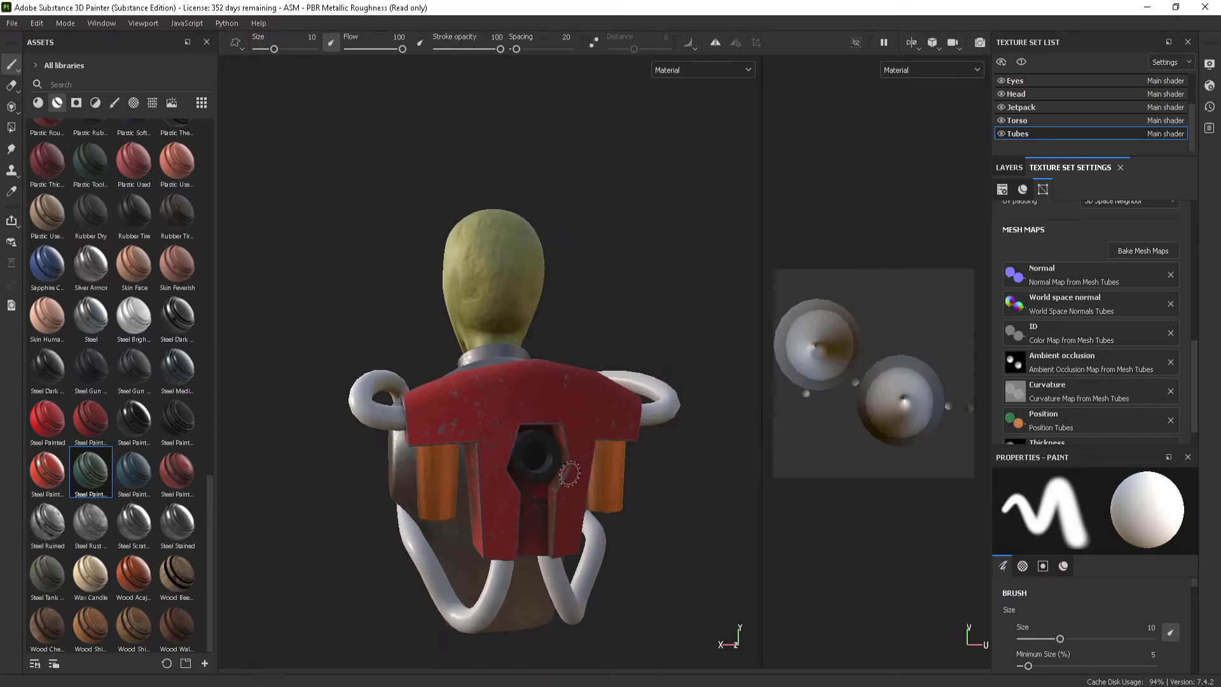
# Show the layer stack of the Head texture set and collapse its Creature Skin Green Smooth folder
pyautogui.moveTo(630, 414)
pyautogui.keyDown('alt'); pyautogui.mouseDown()
pyautogui.moveTo(444, 423)
pyautogui.moveTo(642, 404)
pyautogui.moveTo(572, 426)
pyautogui.moveTo(535, 457)
pyautogui.mouseUp(); pyautogui.keyUp('alt')
pyautogui.scroll(4, 535, 458)
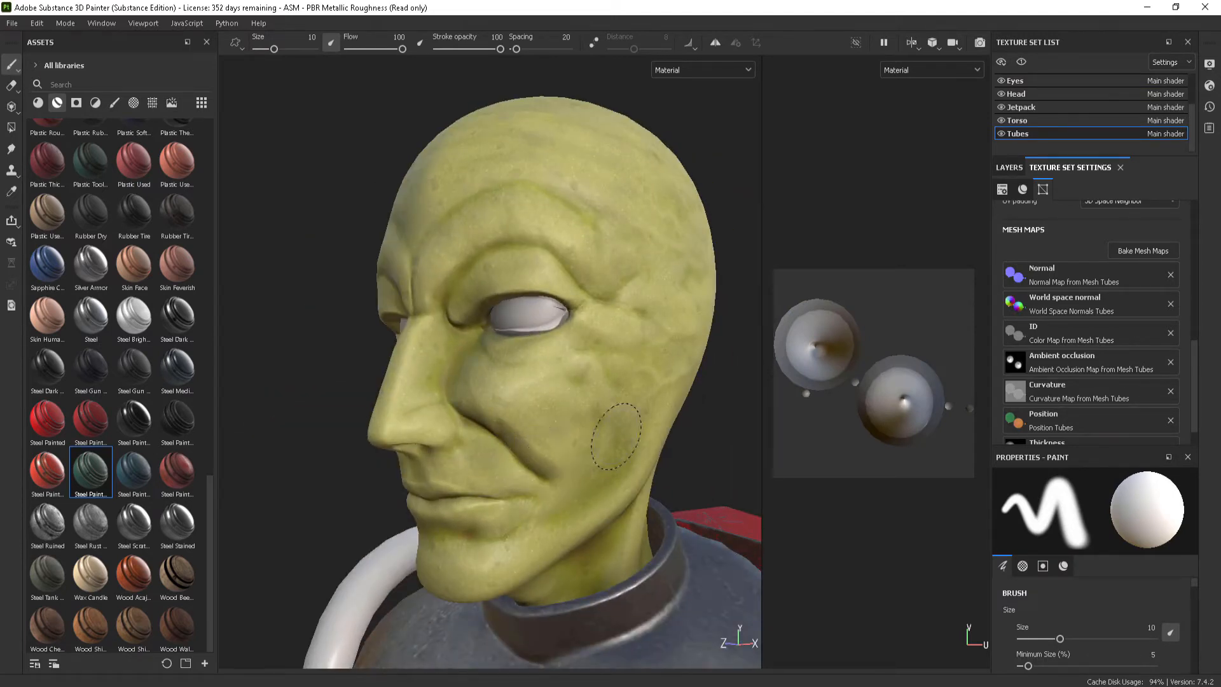
pyautogui.click(1010, 168)
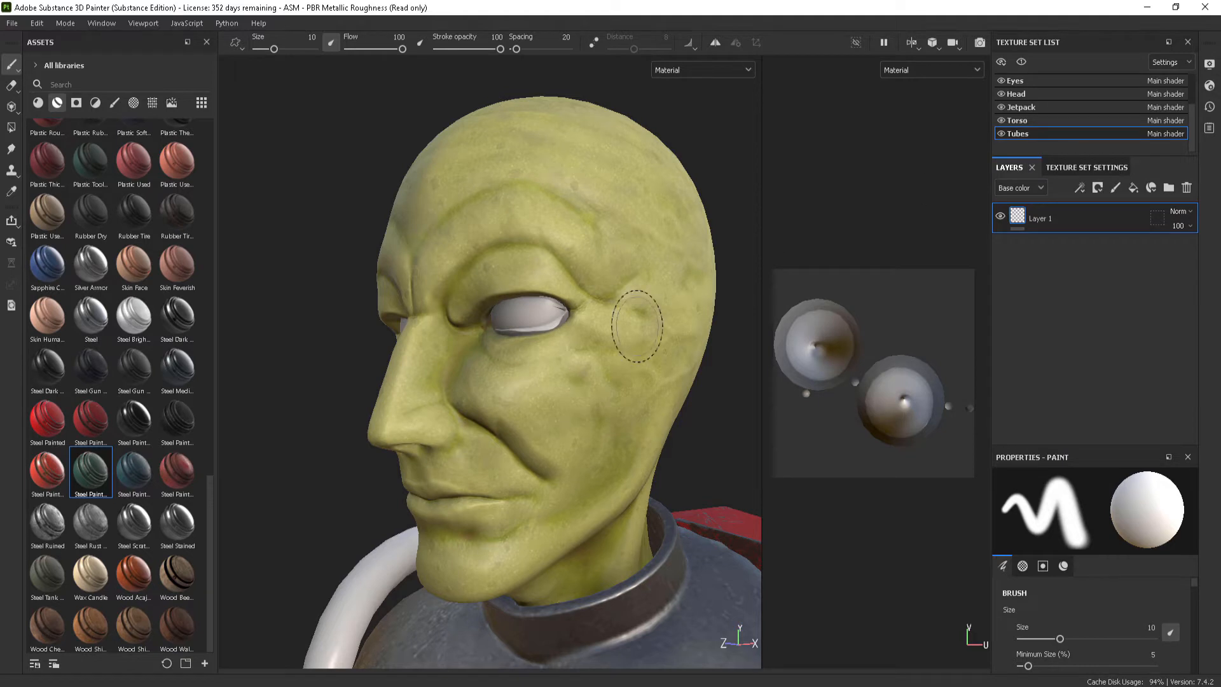
pyautogui.click(1025, 82)
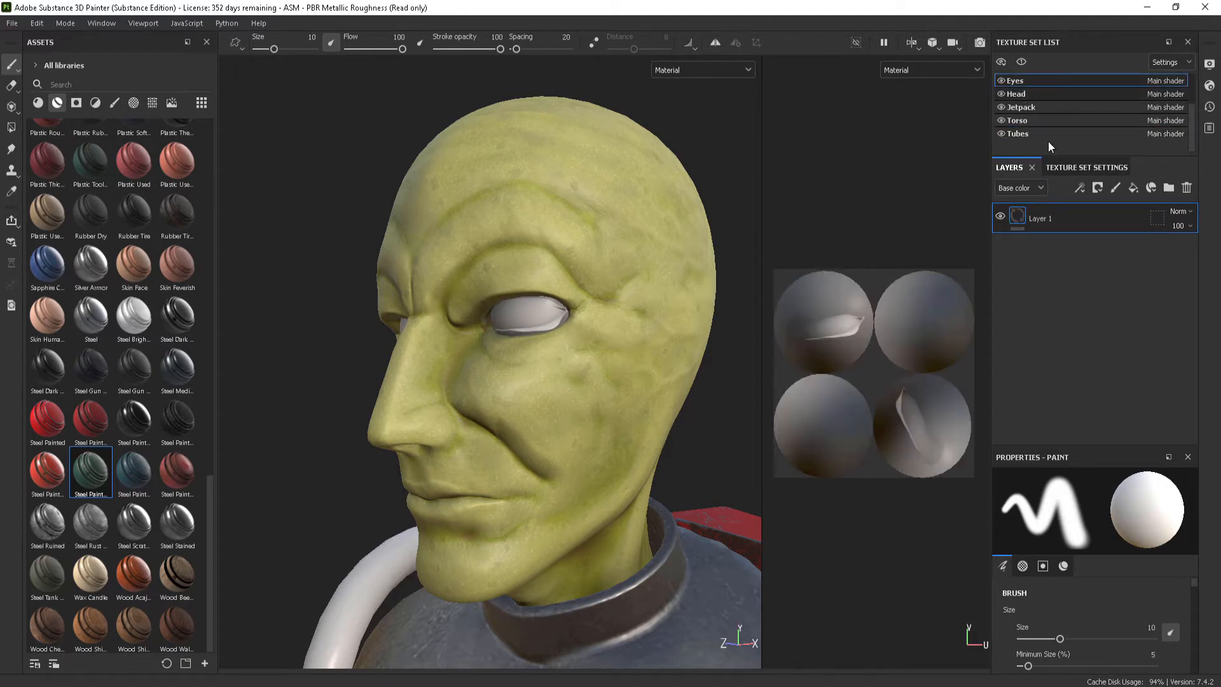
pyautogui.click(1023, 95)
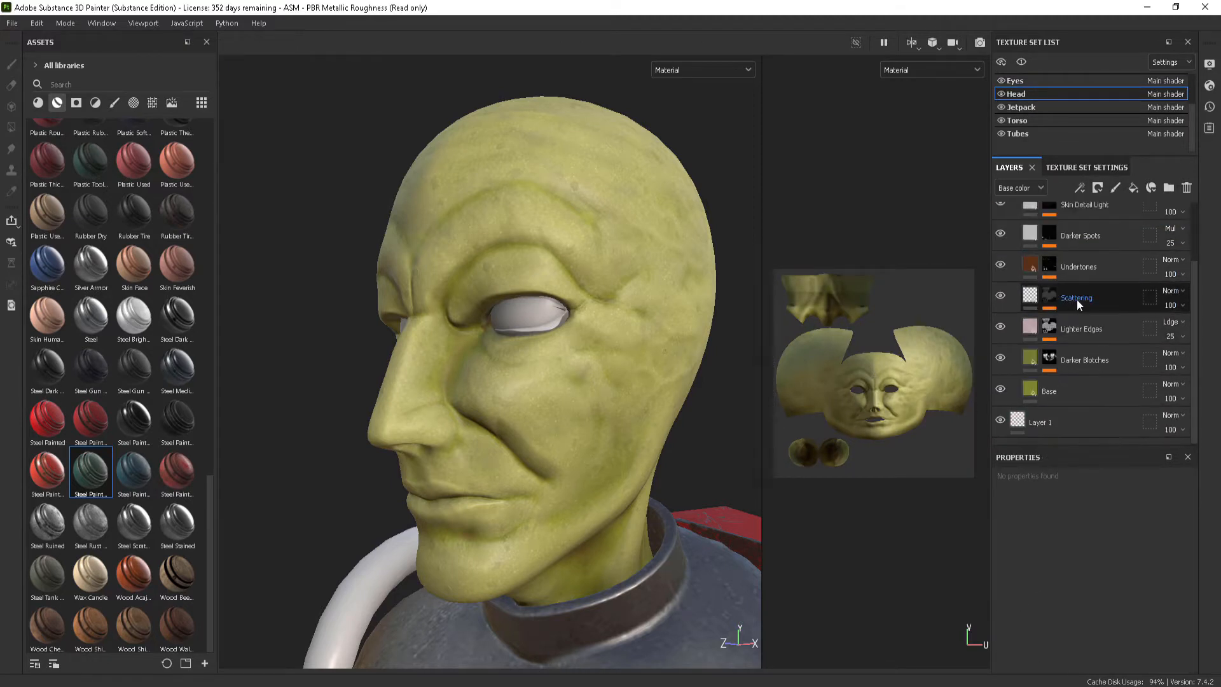
pyautogui.click(1017, 222)
pyautogui.click(1015, 219)
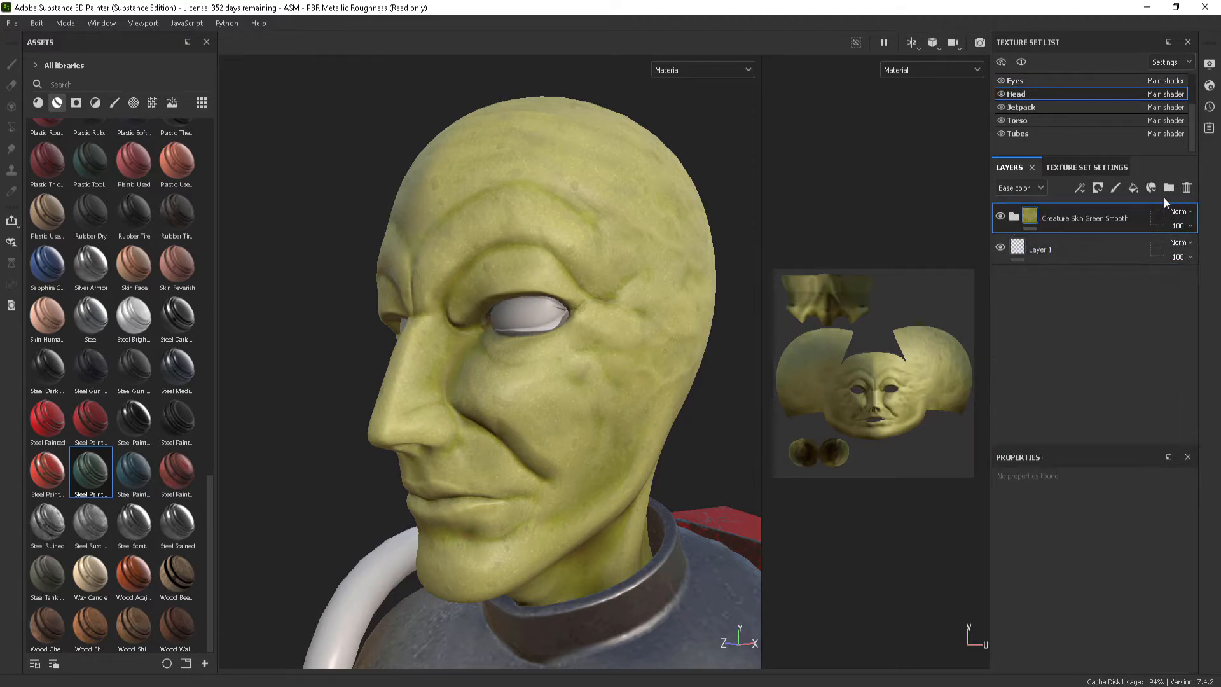
# Add a fill layer above Creature Skin Green Smooth and set its base color to dark purple 1D112D
pyautogui.click(1132, 189)
pyautogui.scroll(-5, 1063, 533)
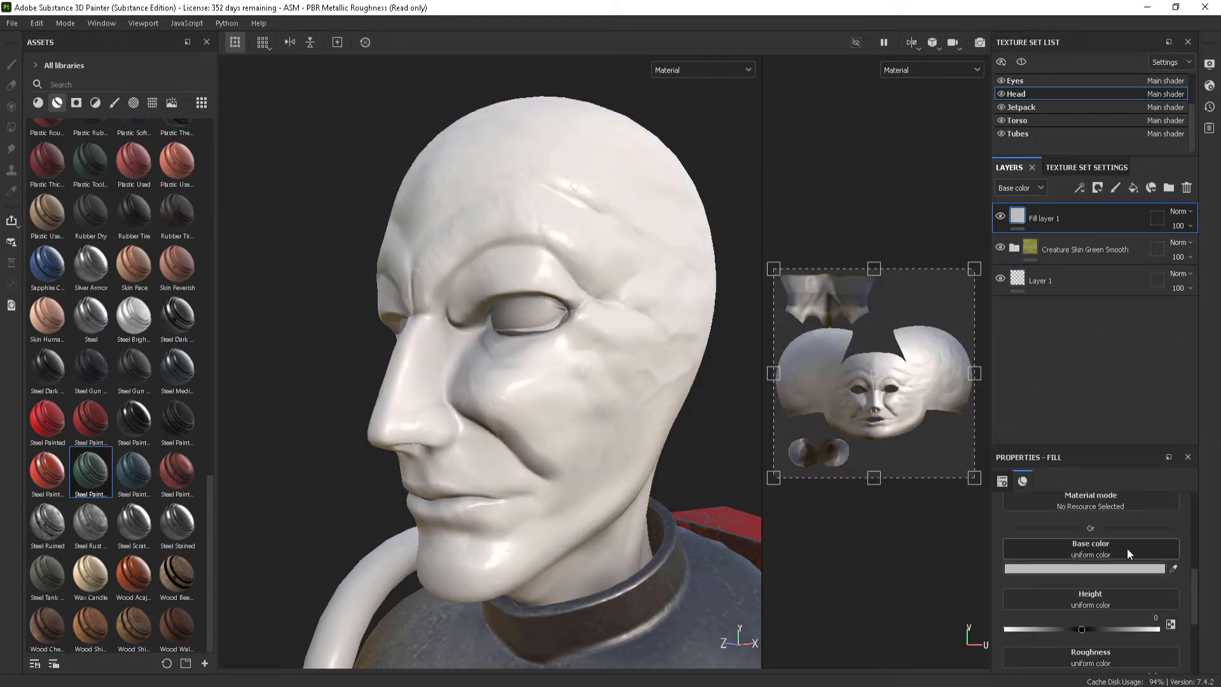
pyautogui.click(1117, 567)
pyautogui.moveTo(1066, 513)
pyautogui.mouseDown()
pyautogui.moveTo(1059, 487)
pyautogui.moveTo(1070, 532)
pyautogui.moveTo(1052, 521)
pyautogui.moveTo(1059, 514)
pyautogui.moveTo(1029, 529)
pyautogui.moveTo(1044, 585)
pyautogui.moveTo(1036, 567)
pyautogui.mouseUp()
pyautogui.click(1097, 486)
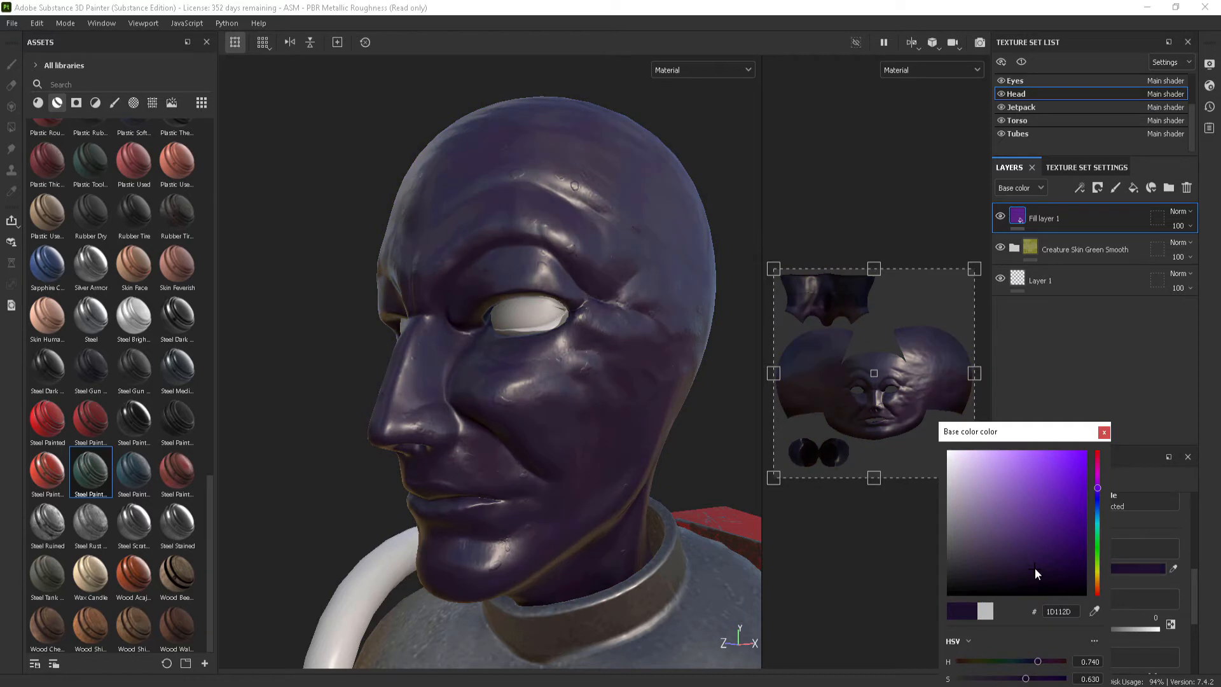
pyautogui.click(1104, 433)
# Add a black mask to the dark purple fill layer on the head
pyautogui.rightClick(1089, 206)
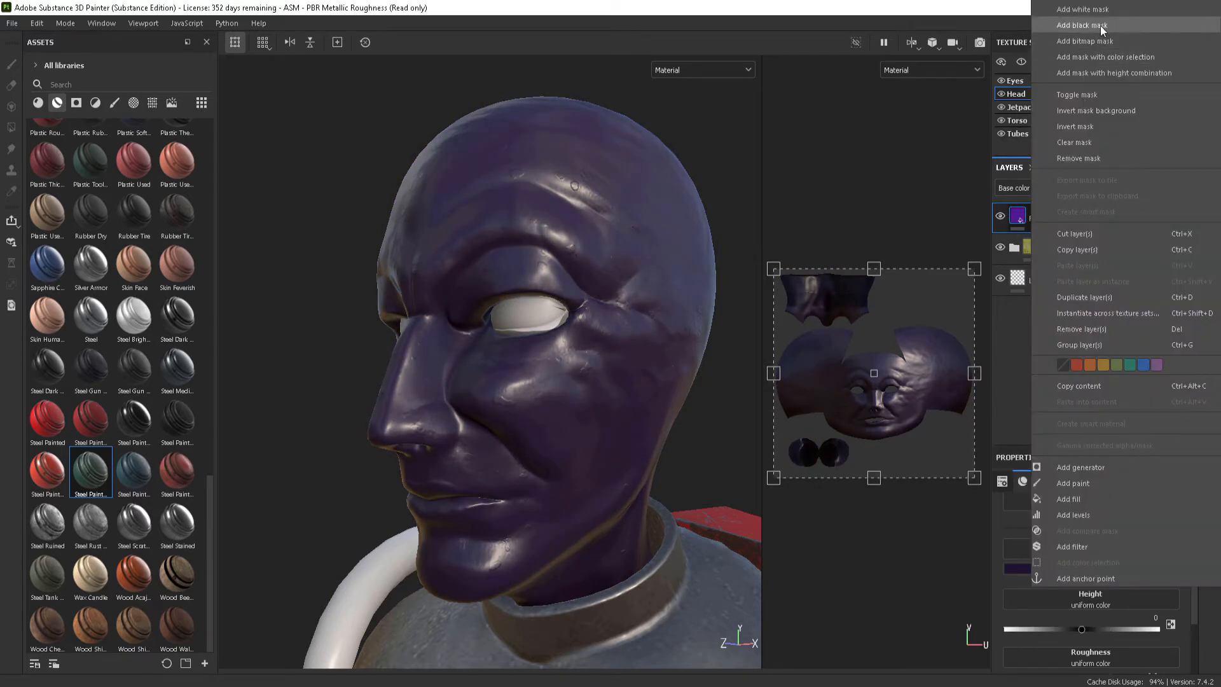
pyautogui.click(1018, 348)
pyautogui.rightClick(1053, 213)
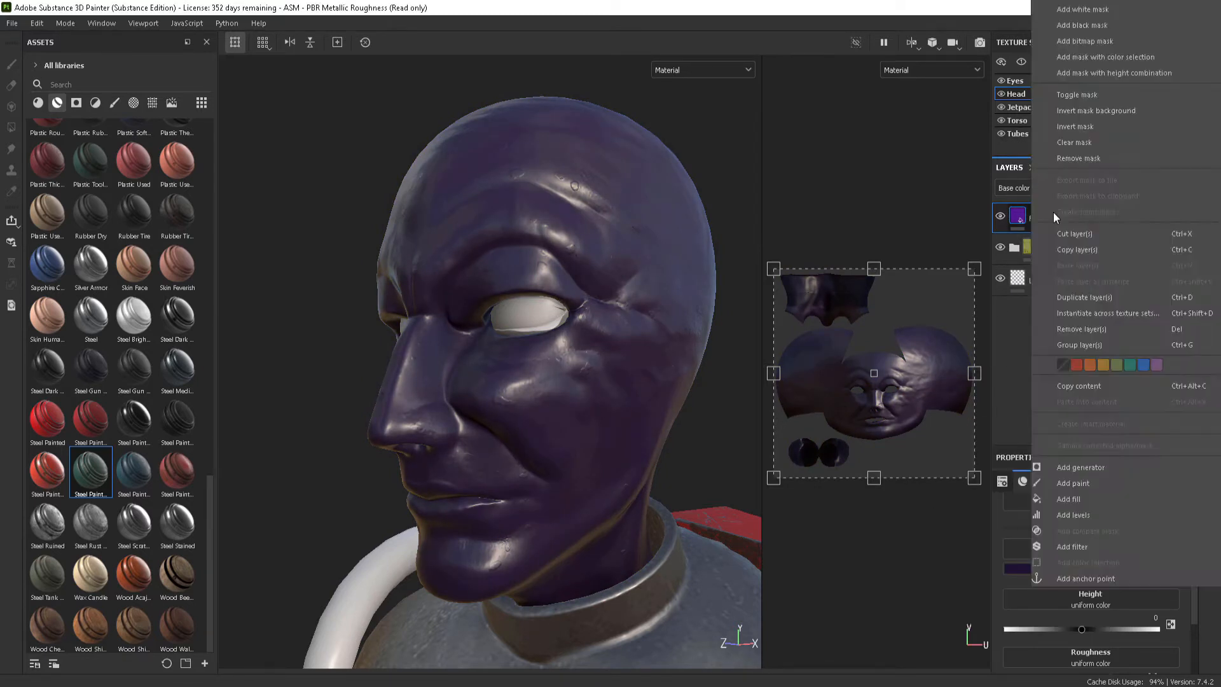
pyautogui.click(1075, 26)
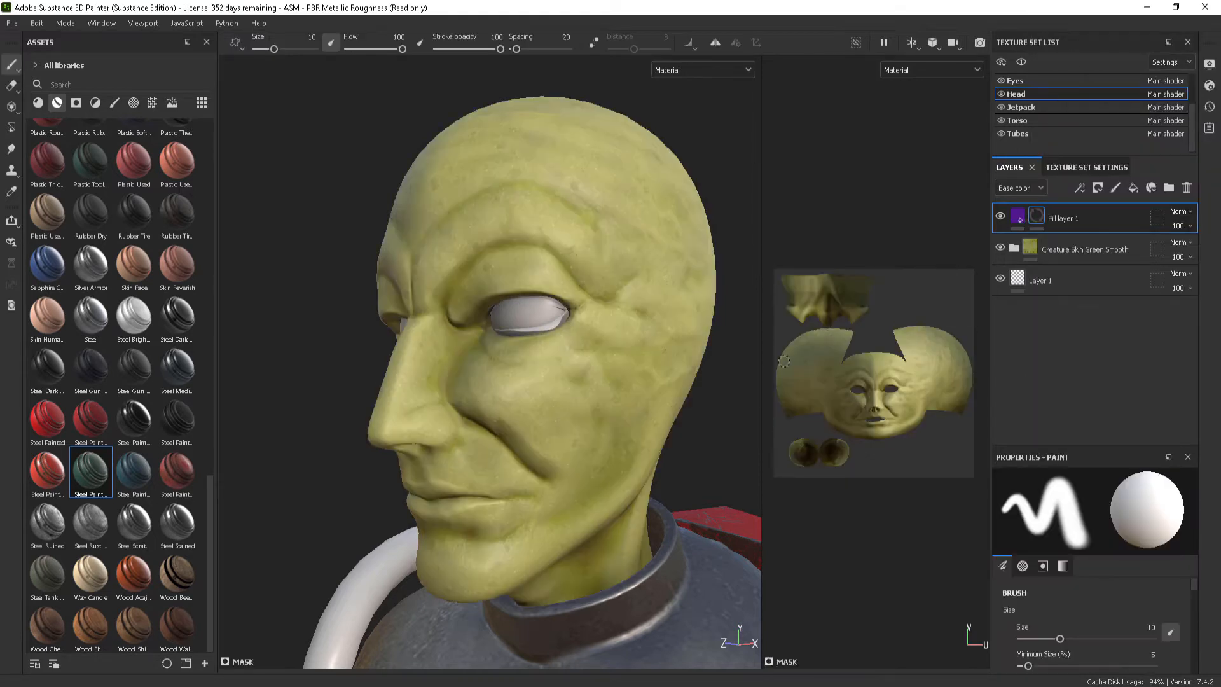
# Try painting the purple fill around the eye with the soft round brush and undo the strokes
pyautogui.keyDown('alt'); pyautogui.moveTo(661, 264); pyautogui.dragTo(618, 280); pyautogui.keyUp('alt')
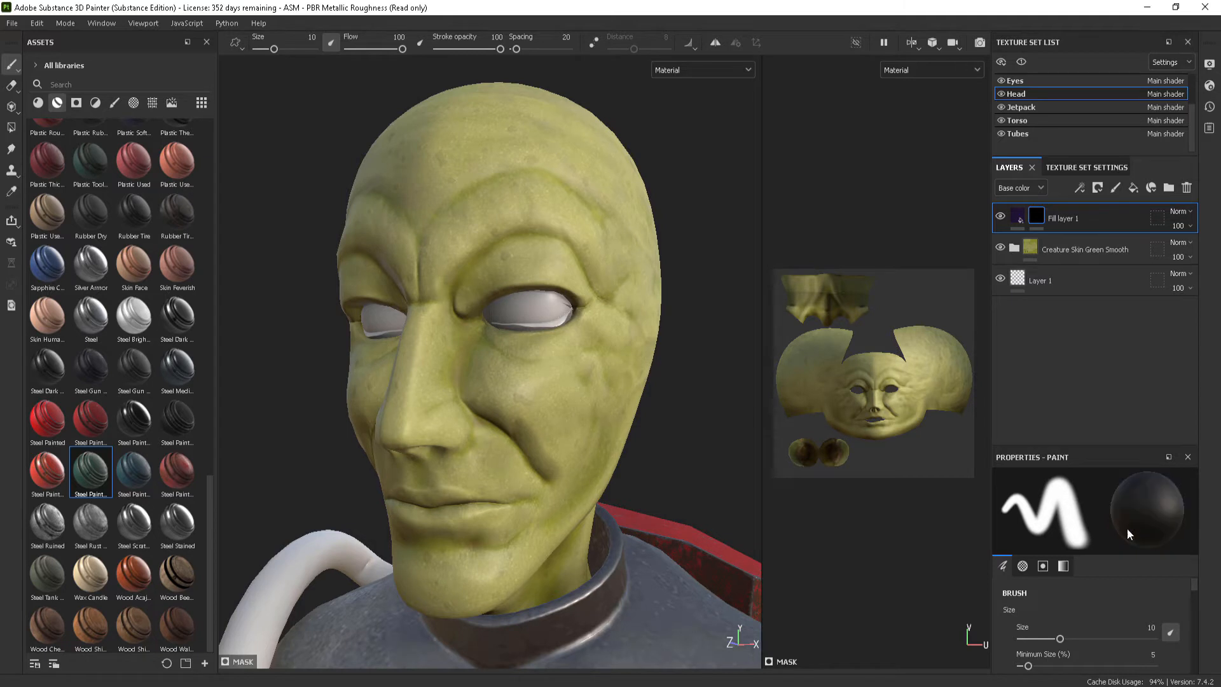
pyautogui.keyDown('alt'); pyautogui.moveTo(694, 410); pyautogui.dragTo(667, 407); pyautogui.keyUp('alt')
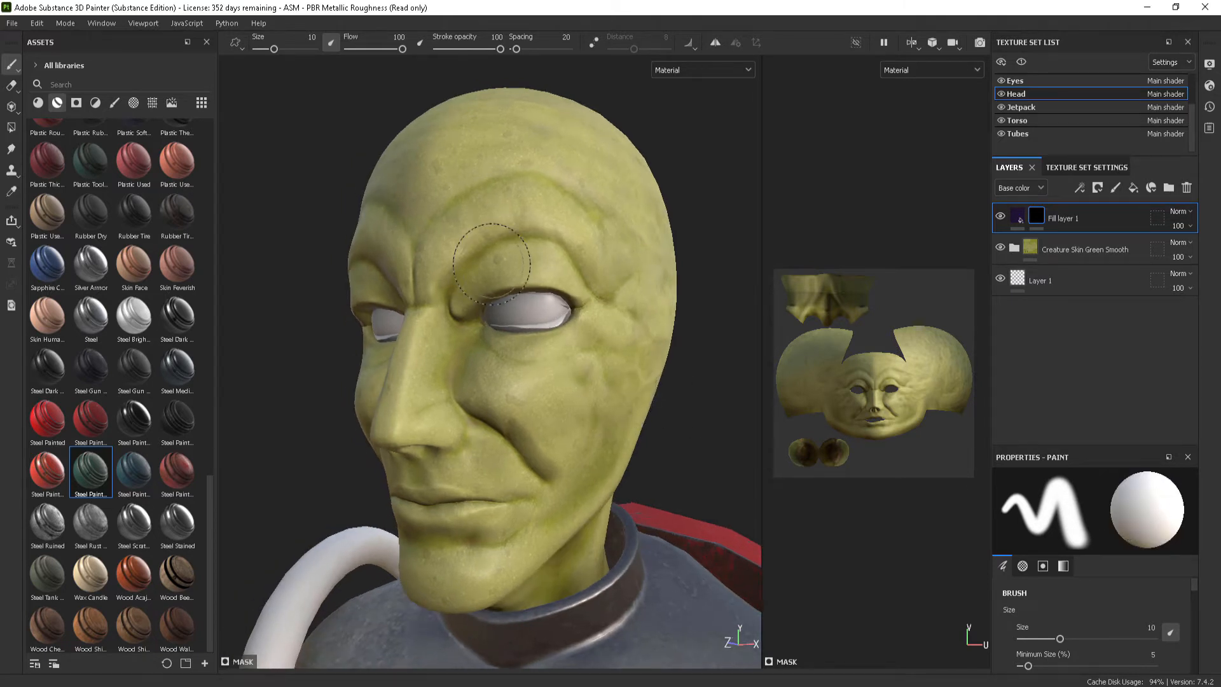
pyautogui.moveTo(512, 267)
pyautogui.mouseDown()
pyautogui.moveTo(553, 322)
pyautogui.moveTo(551, 280)
pyautogui.moveTo(571, 286)
pyautogui.mouseUp()
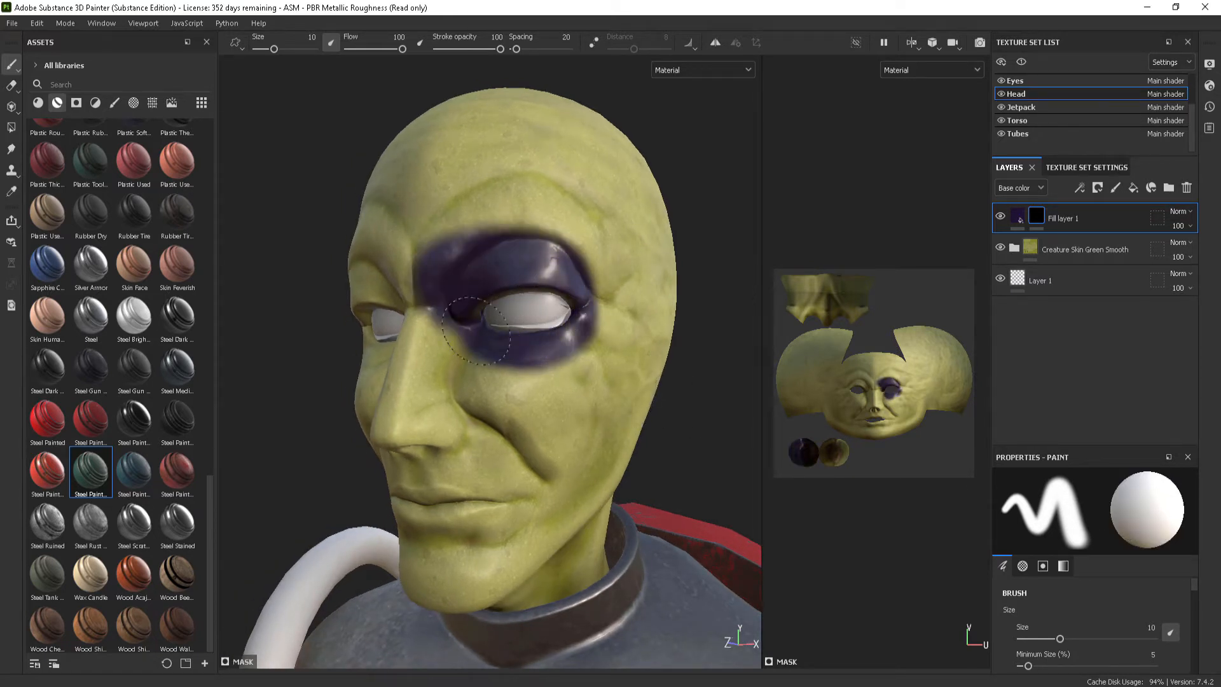
pyautogui.hotkey('ctrl', 'z')
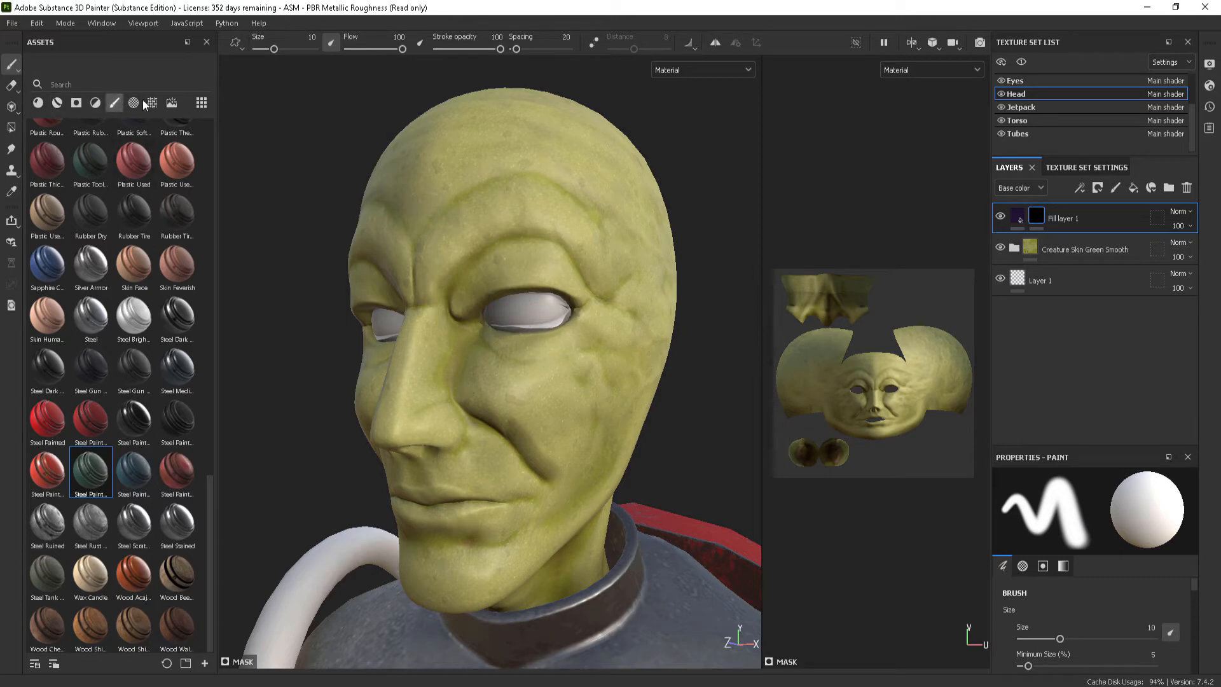
# Find the Dirt 1 brush by searching for "dirt", then set its flow to 34 and stroke opacity to 33
pyautogui.click(106, 82)
pyautogui.write('dirt')
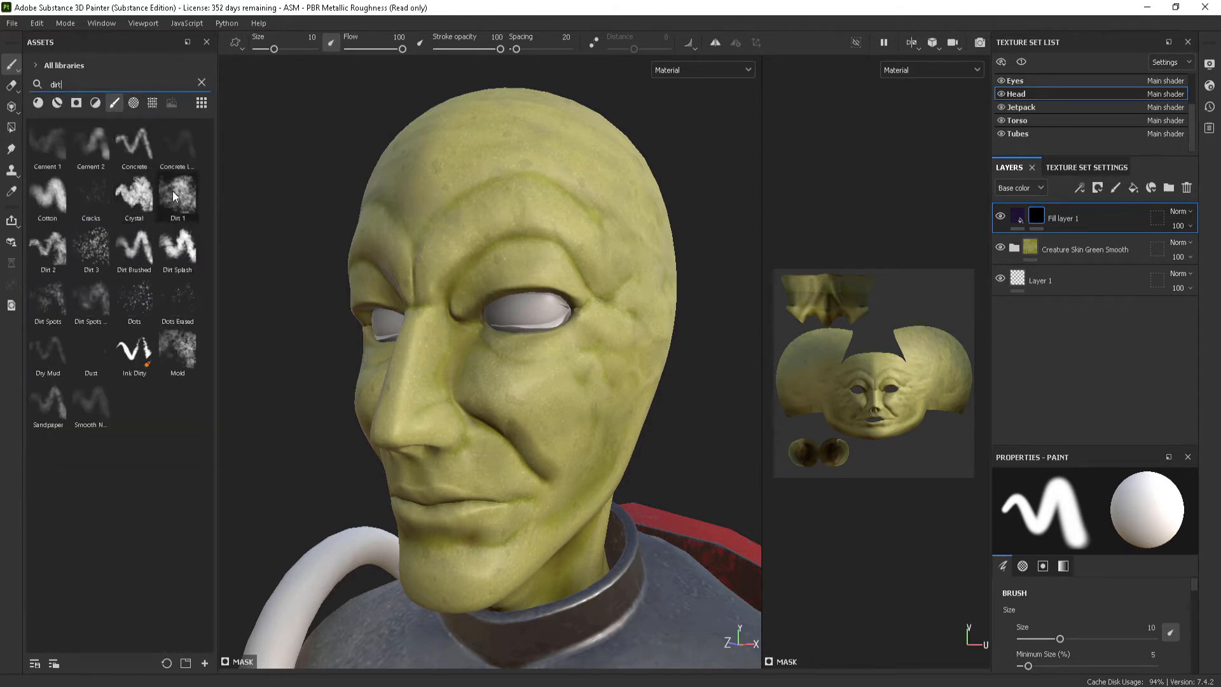
pyautogui.click(173, 193)
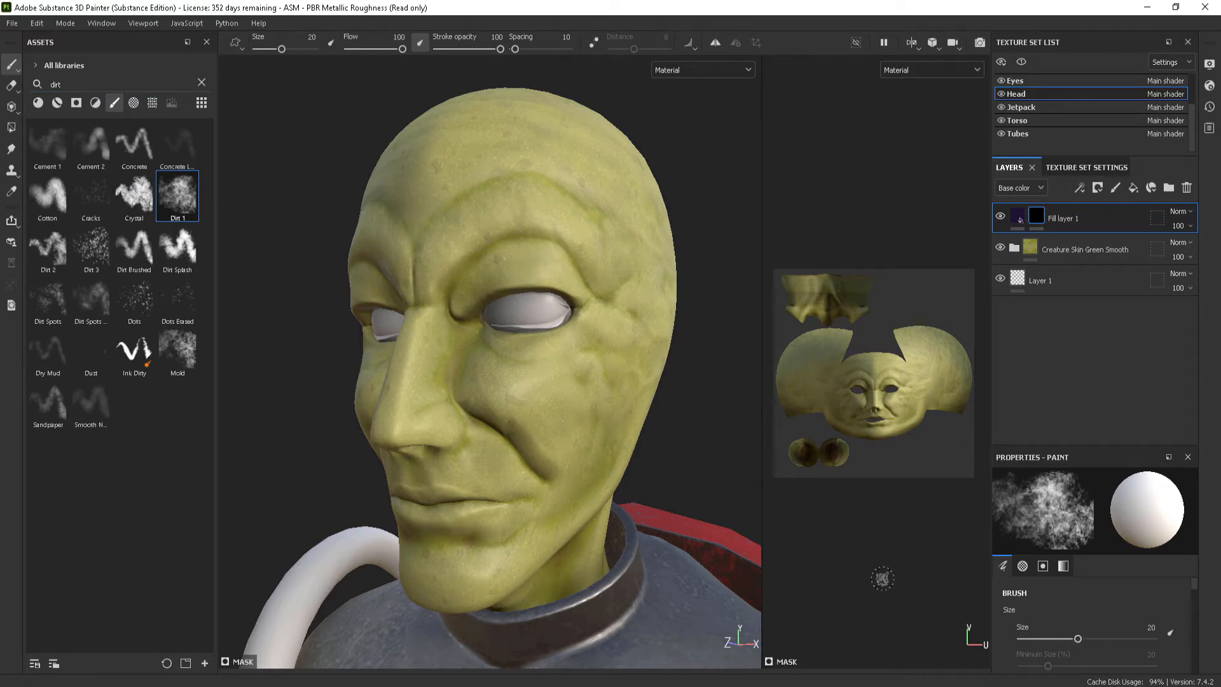
pyautogui.scroll(-3, 1093, 633)
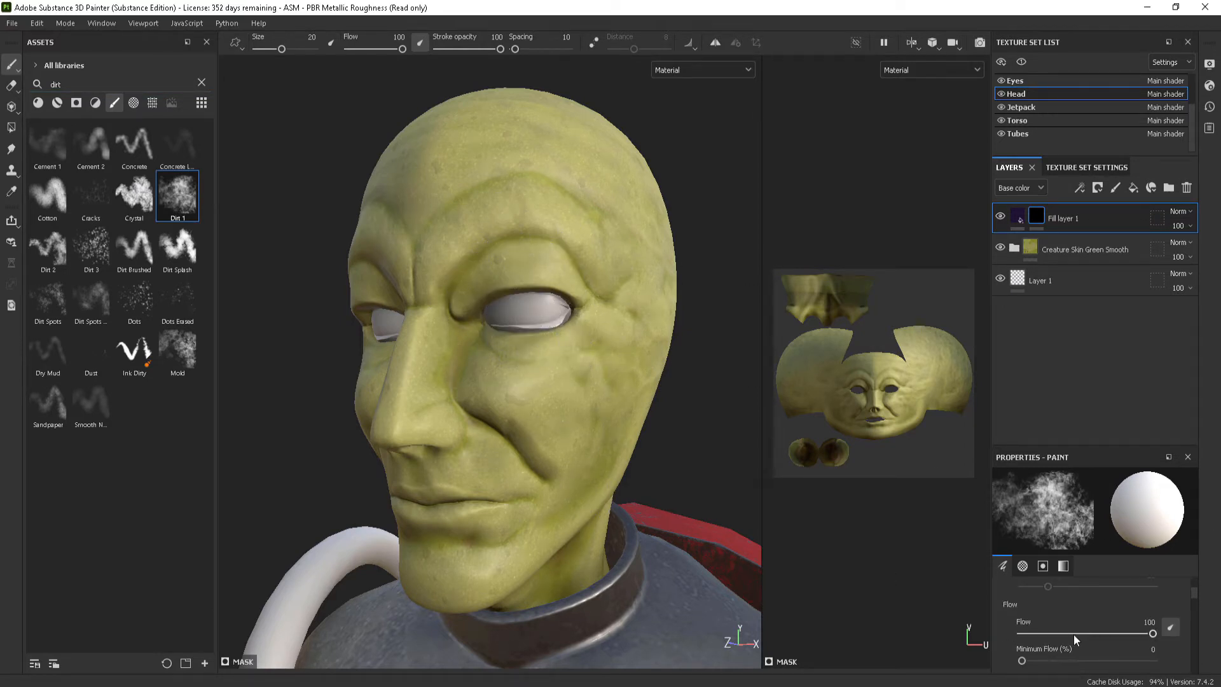
pyautogui.moveTo(1074, 635)
pyautogui.mouseDown()
pyautogui.moveTo(1056, 633)
pyautogui.moveTo(1079, 636)
pyautogui.moveTo(1067, 639)
pyautogui.mouseUp()
pyautogui.scroll(-1, 1090, 617)
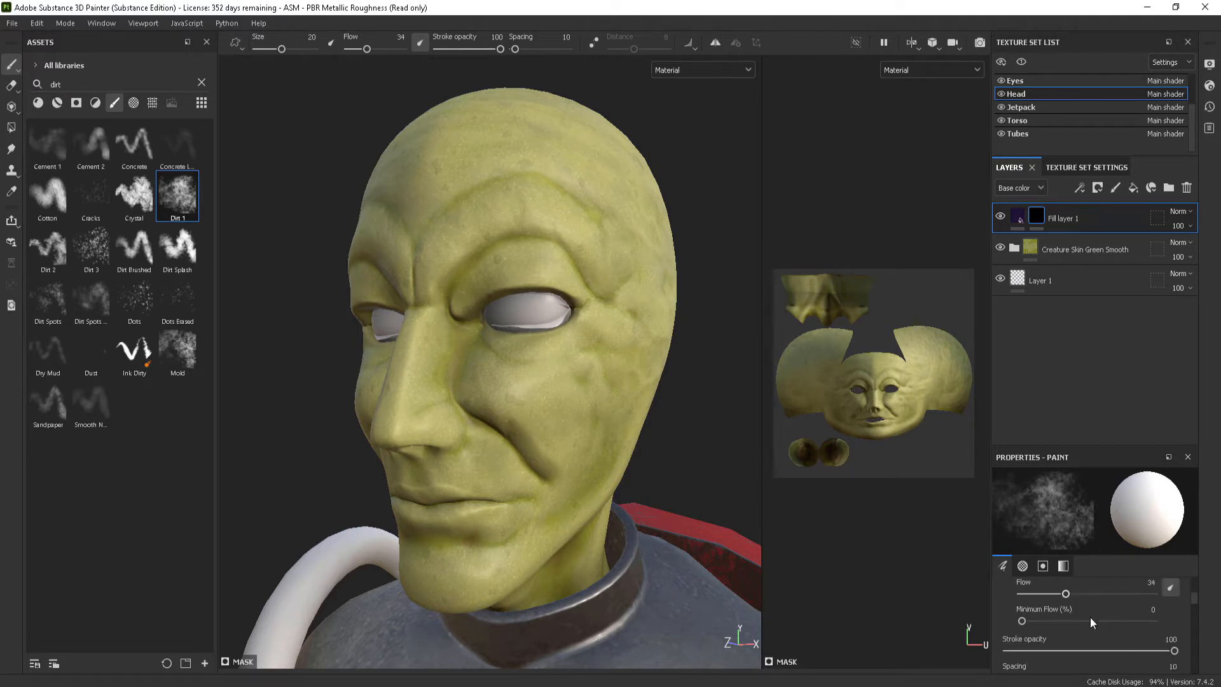
pyautogui.click(1055, 650)
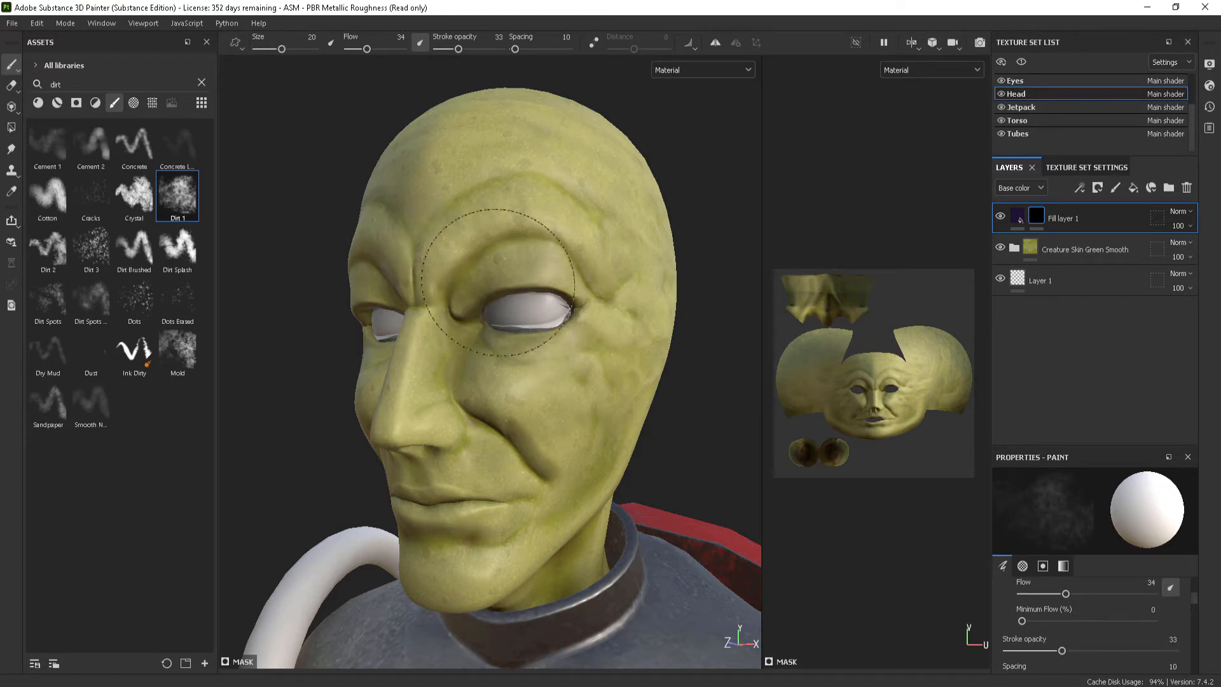
# Lighten the masked fill layer's dark purple base color to 2B1941
pyautogui.moveTo(534, 316)
pyautogui.keyDown('alt'); pyautogui.mouseDown()
pyautogui.moveTo(553, 323)
pyautogui.moveTo(528, 337)
pyautogui.mouseUp(); pyautogui.keyUp('alt')
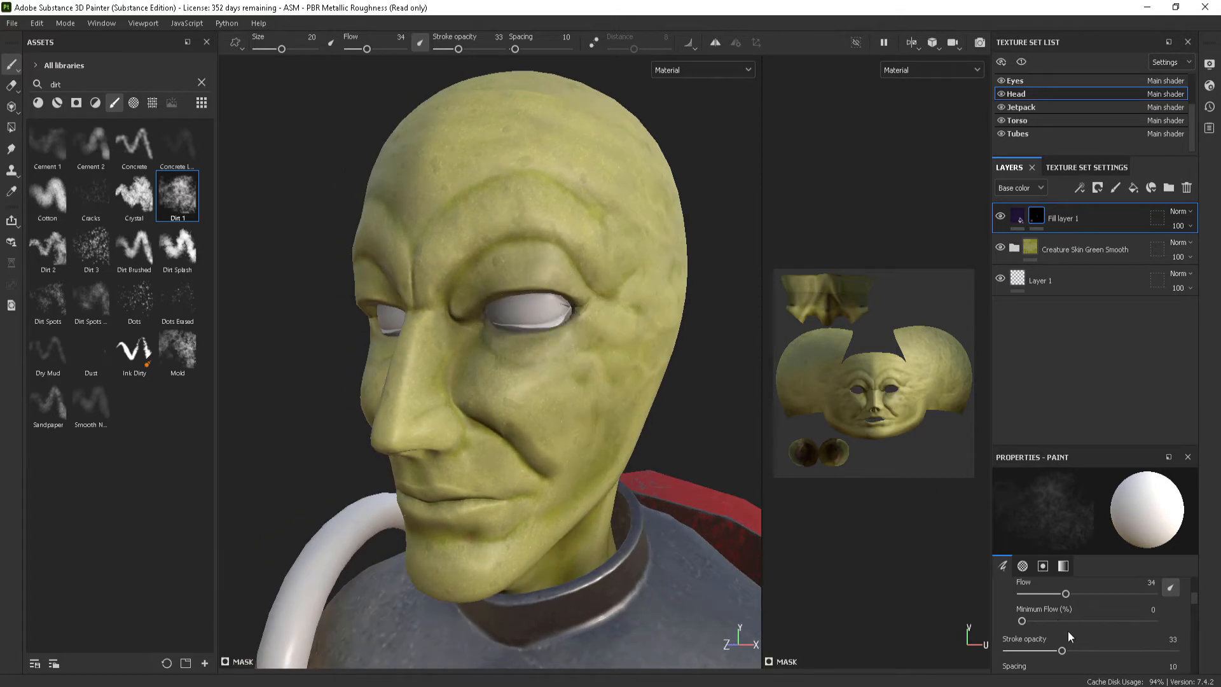
pyautogui.scroll(-5, 1068, 636)
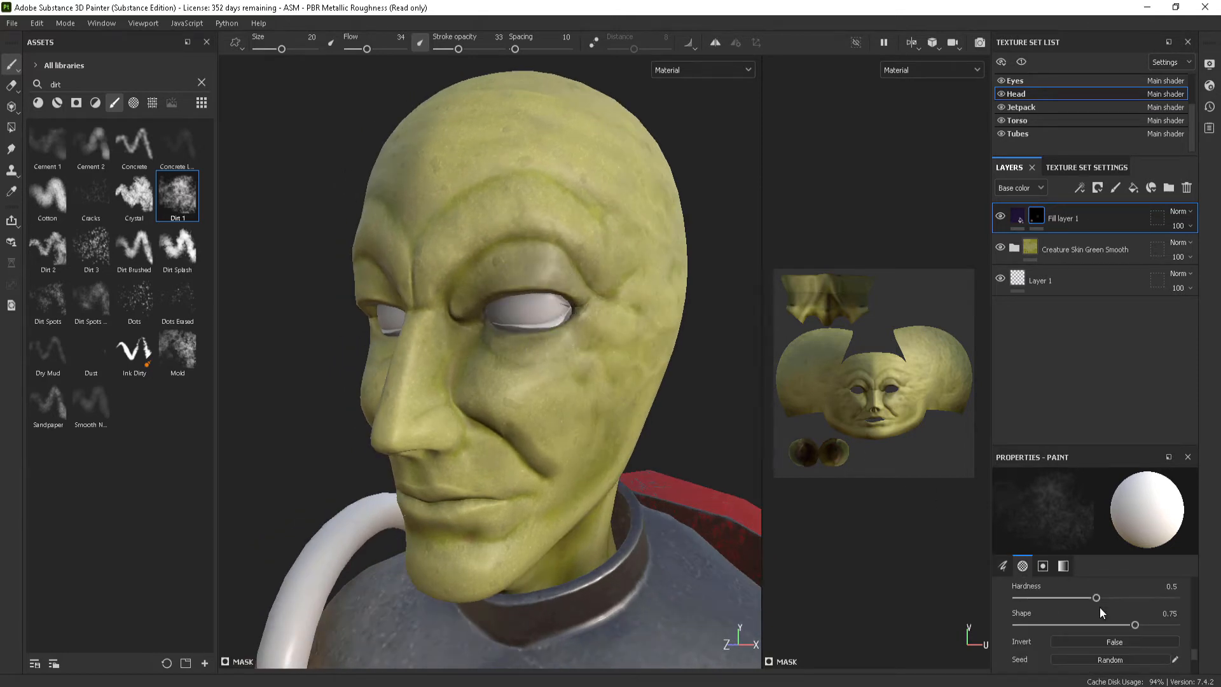
pyautogui.scroll(8, 1100, 606)
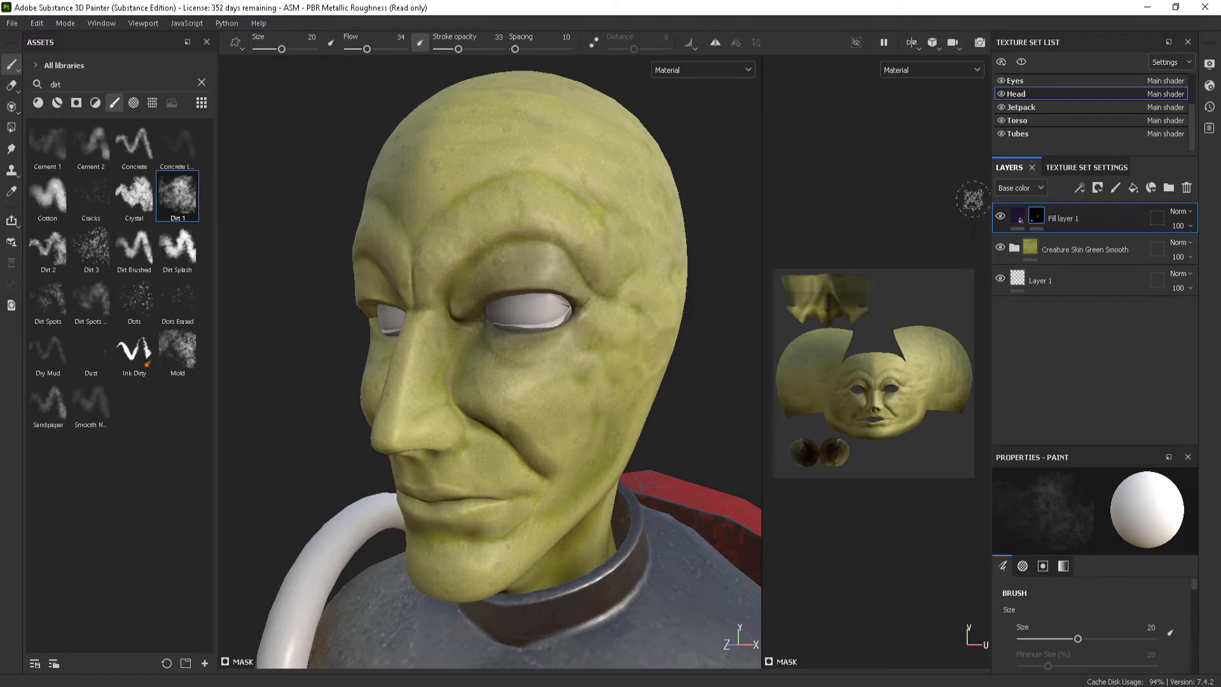
pyautogui.click(1017, 216)
pyautogui.press('1')
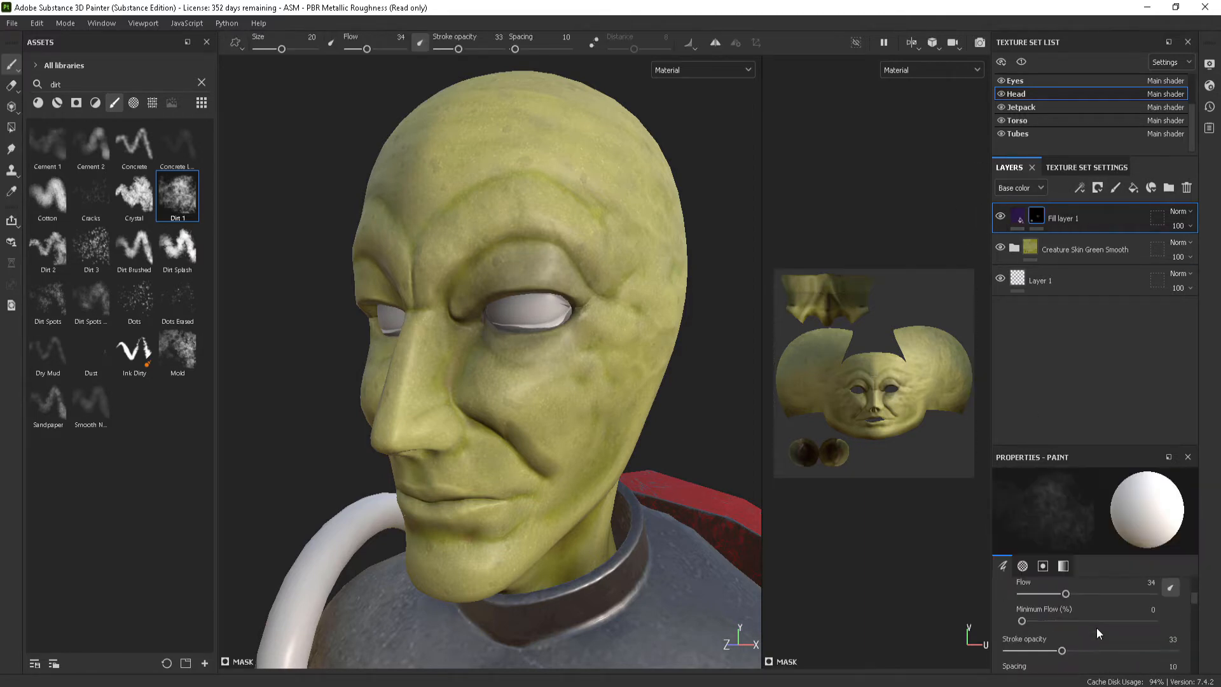
# Set the dirt brush's flow to 39 and stroke opacity to 40, and paint the purple fill around the eye and cheek
pyautogui.click(1072, 594)
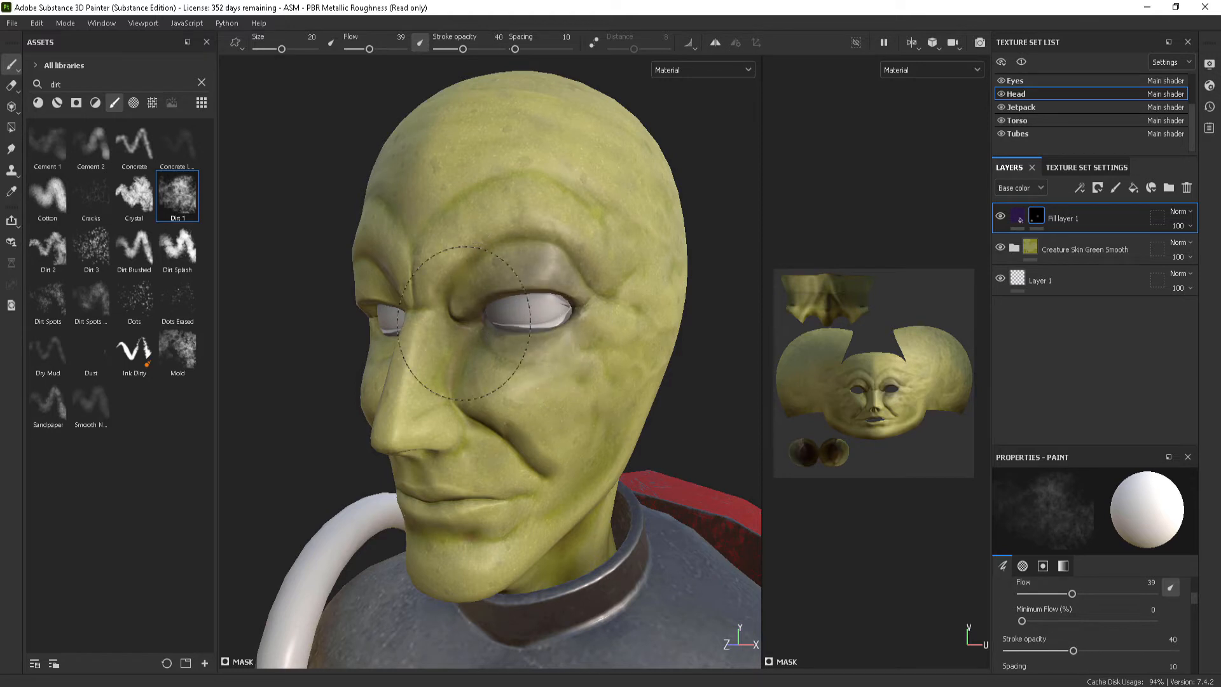
pyautogui.moveTo(470, 313)
pyautogui.mouseDown()
pyautogui.moveTo(562, 264)
pyautogui.moveTo(526, 224)
pyautogui.moveTo(548, 293)
pyautogui.moveTo(514, 213)
pyautogui.mouseUp()
pyautogui.moveTo(459, 297)
pyautogui.keyDown('alt'); pyautogui.mouseDown()
pyautogui.moveTo(467, 308)
pyautogui.moveTo(610, 294)
pyautogui.moveTo(636, 210)
pyautogui.moveTo(703, 175)
pyautogui.mouseUp(); pyautogui.keyUp('alt')
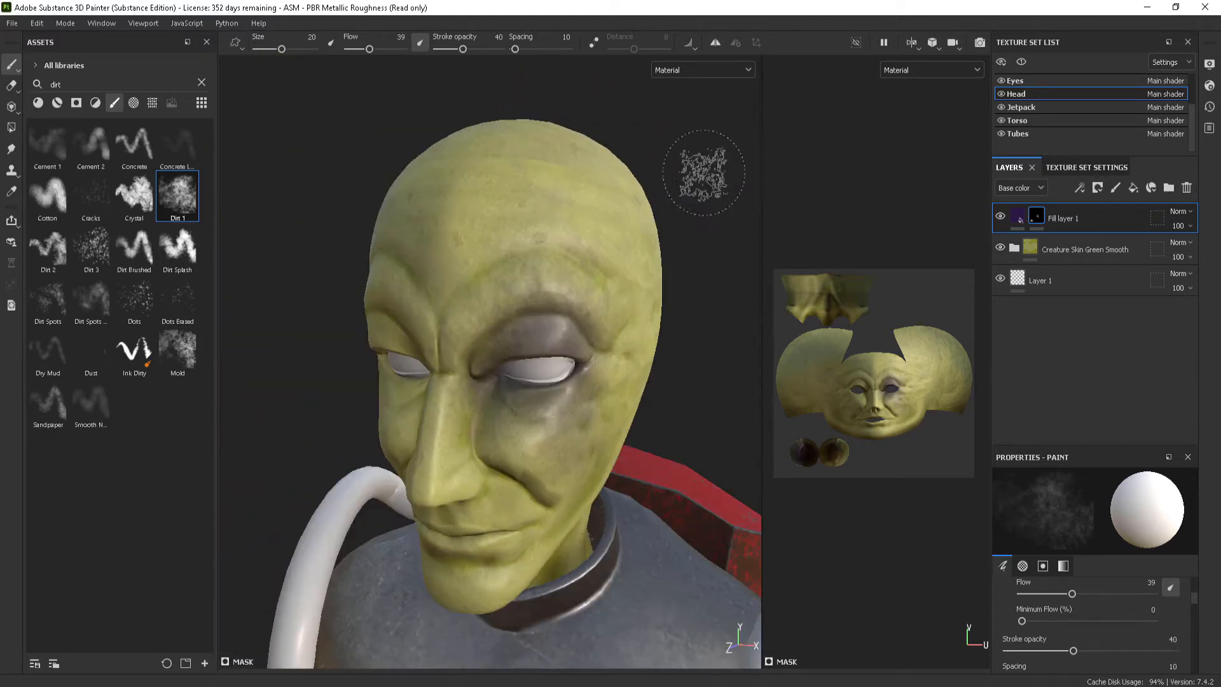
# Turn on symmetry to check the mirror line on the face, and switch it off again
pyautogui.click(715, 43)
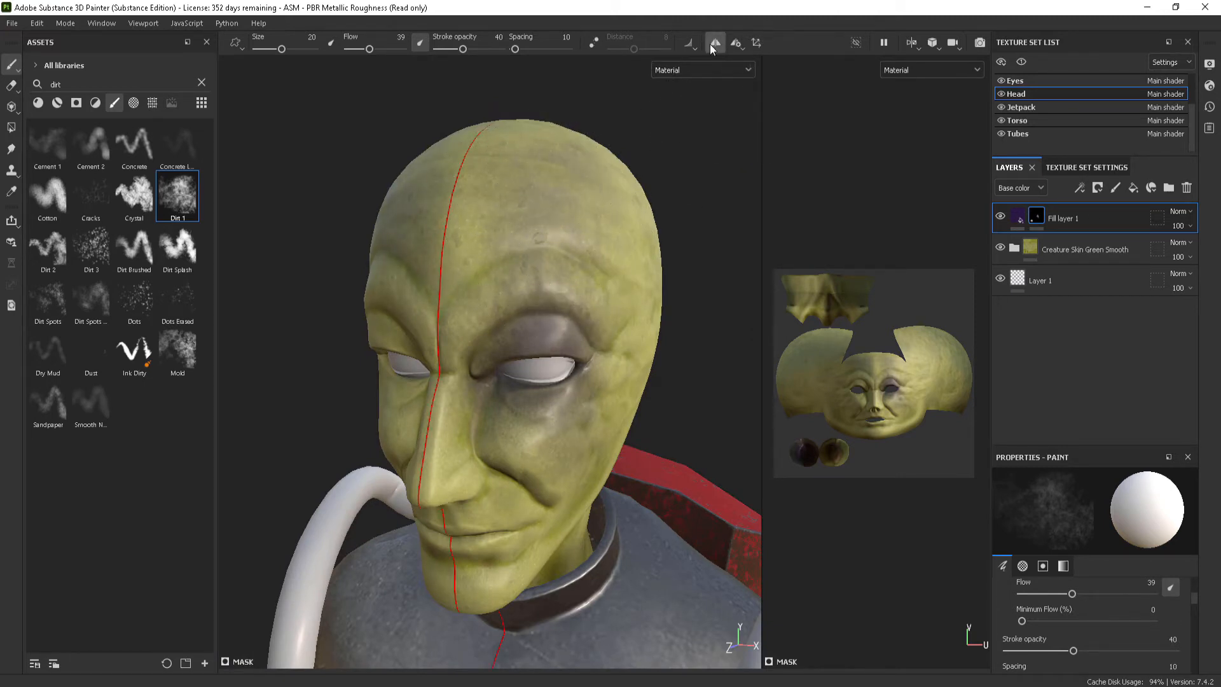
pyautogui.moveTo(610, 223)
pyautogui.keyDown('alt'); pyautogui.mouseDown()
pyautogui.moveTo(623, 254)
pyautogui.moveTo(607, 243)
pyautogui.moveTo(636, 229)
pyautogui.mouseUp(); pyautogui.keyUp('alt')
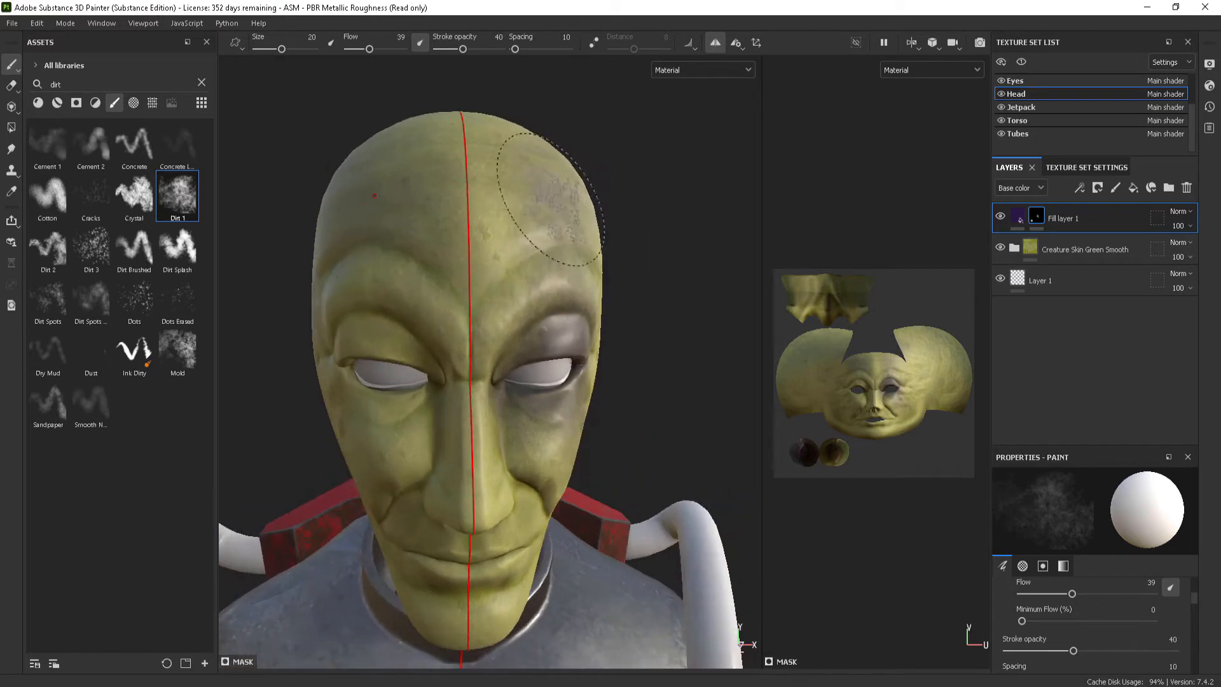
pyautogui.click(714, 43)
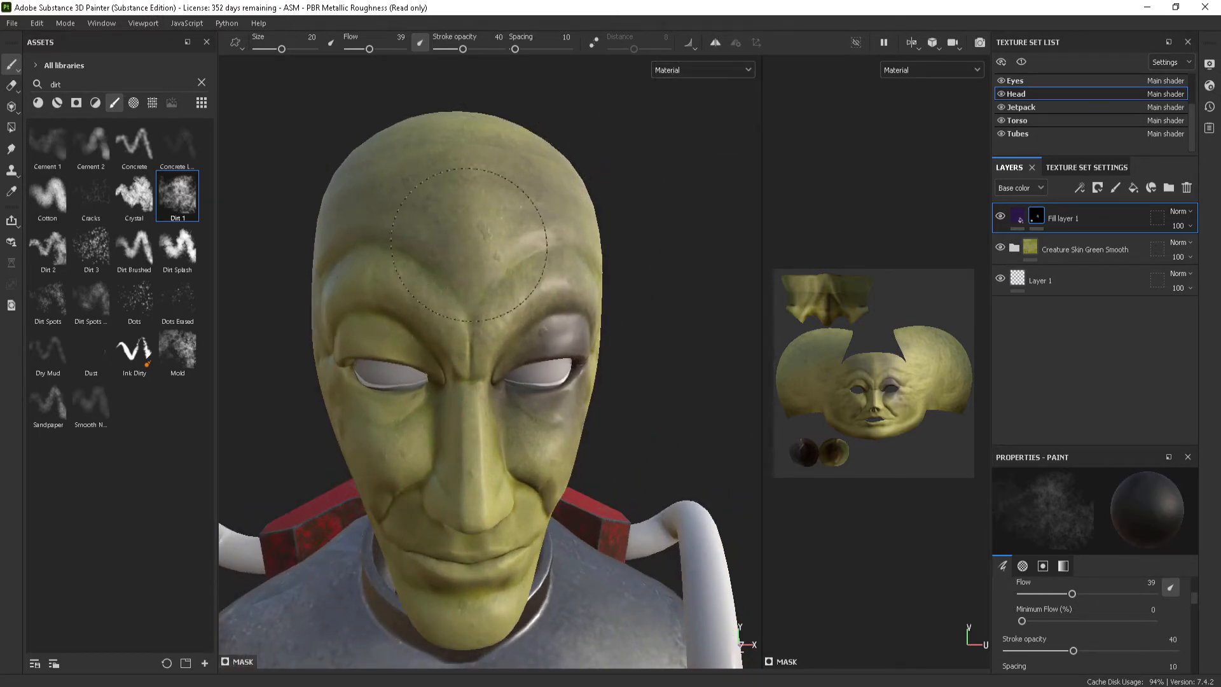
# Build up the purple dirt shading on the eyelid, under the eye and across the brow and forehead
pyautogui.moveTo(574, 218)
pyautogui.keyDown('alt'); pyautogui.mouseDown()
pyautogui.moveTo(603, 265)
pyautogui.moveTo(563, 322)
pyautogui.mouseUp(); pyautogui.keyUp('alt')
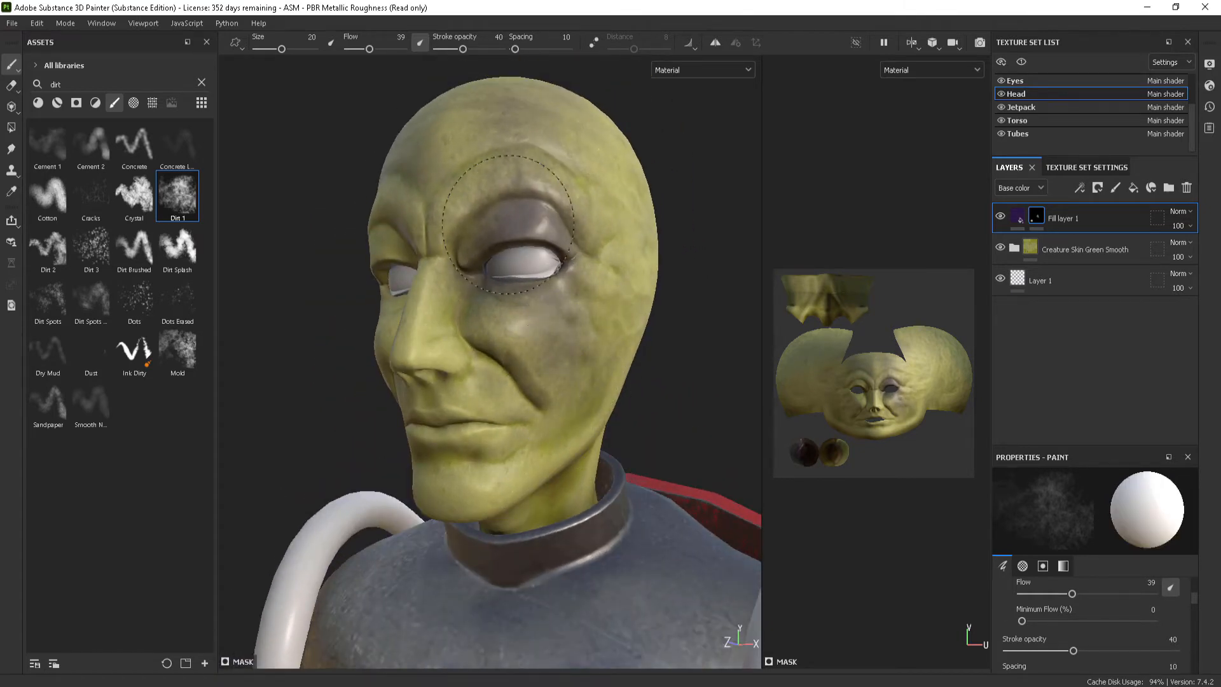
pyautogui.keyDown('alt'); pyautogui.moveTo(550, 262); pyautogui.dragTo(611, 279); pyautogui.keyUp('alt')
# Change the masked fill layer's base color to dark blue 1D1B5F
pyautogui.click(1018, 217)
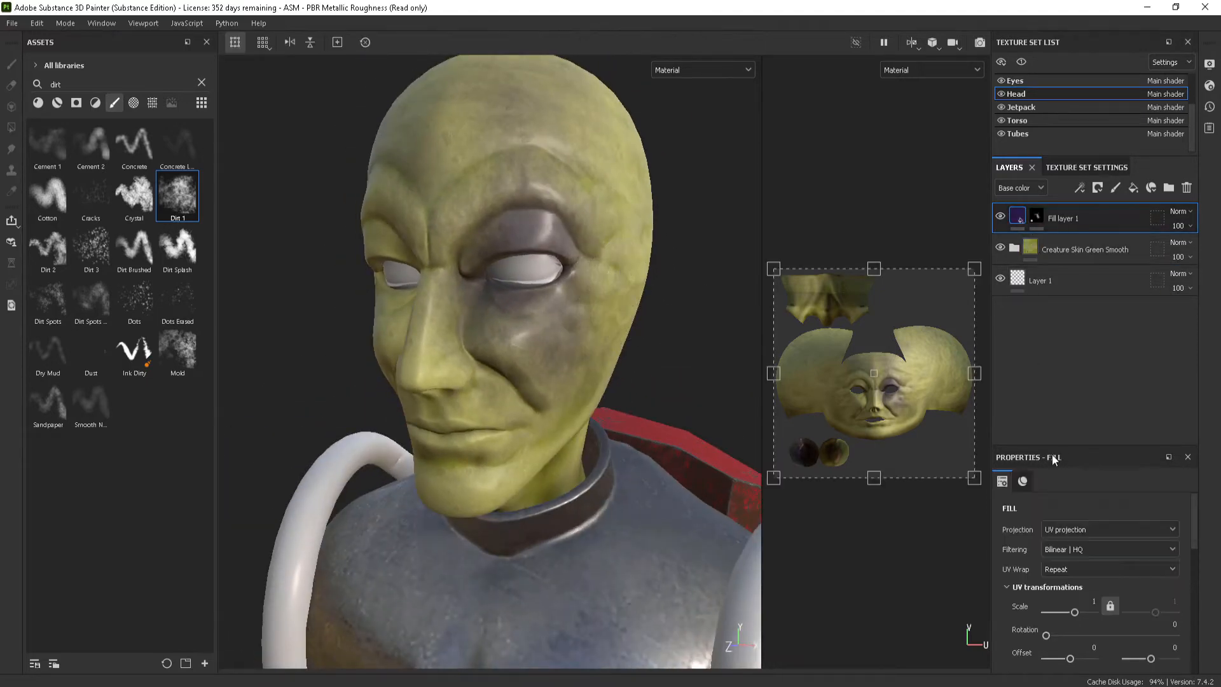
pyautogui.scroll(-6, 1106, 586)
pyautogui.click(1105, 568)
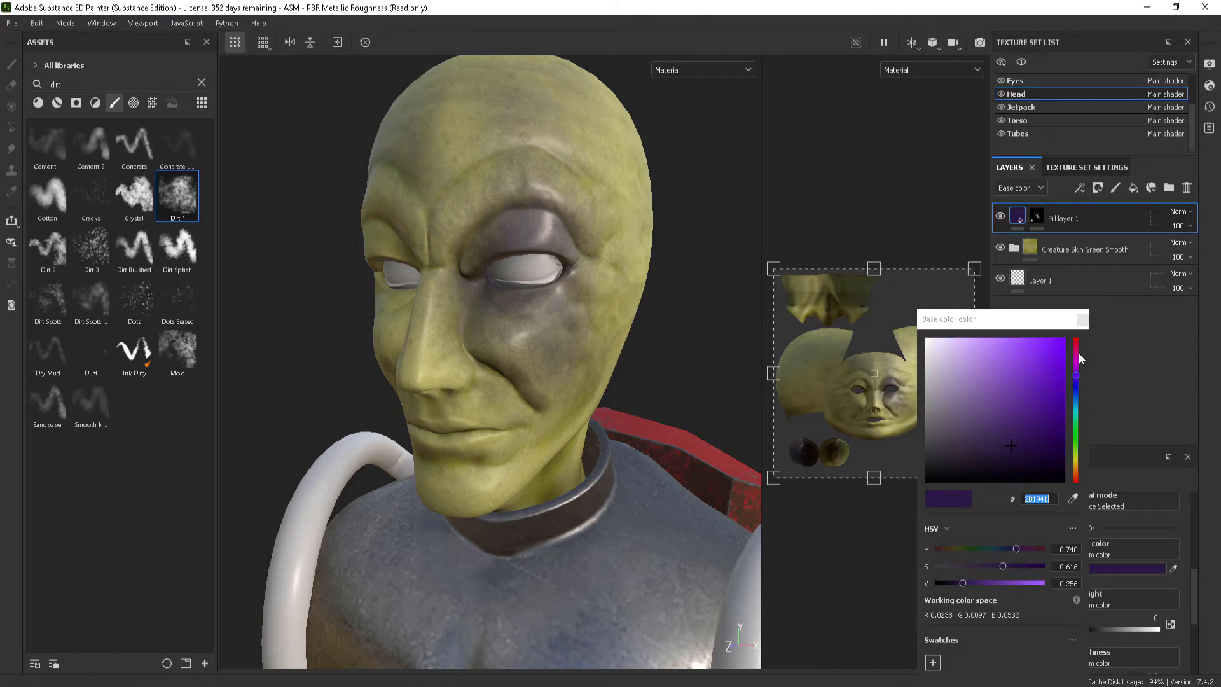
pyautogui.moveTo(1078, 354); pyautogui.dragTo(1096, 542)
pyautogui.moveTo(1053, 375)
pyautogui.mouseDown()
pyautogui.moveTo(1069, 357)
pyautogui.moveTo(1034, 387)
pyautogui.moveTo(1016, 314)
pyautogui.moveTo(1051, 341)
pyautogui.moveTo(1063, 407)
pyautogui.moveTo(1021, 467)
pyautogui.moveTo(1027, 426)
pyautogui.moveTo(1076, 386)
pyautogui.moveTo(1086, 401)
pyautogui.moveTo(1093, 386)
pyautogui.mouseUp()
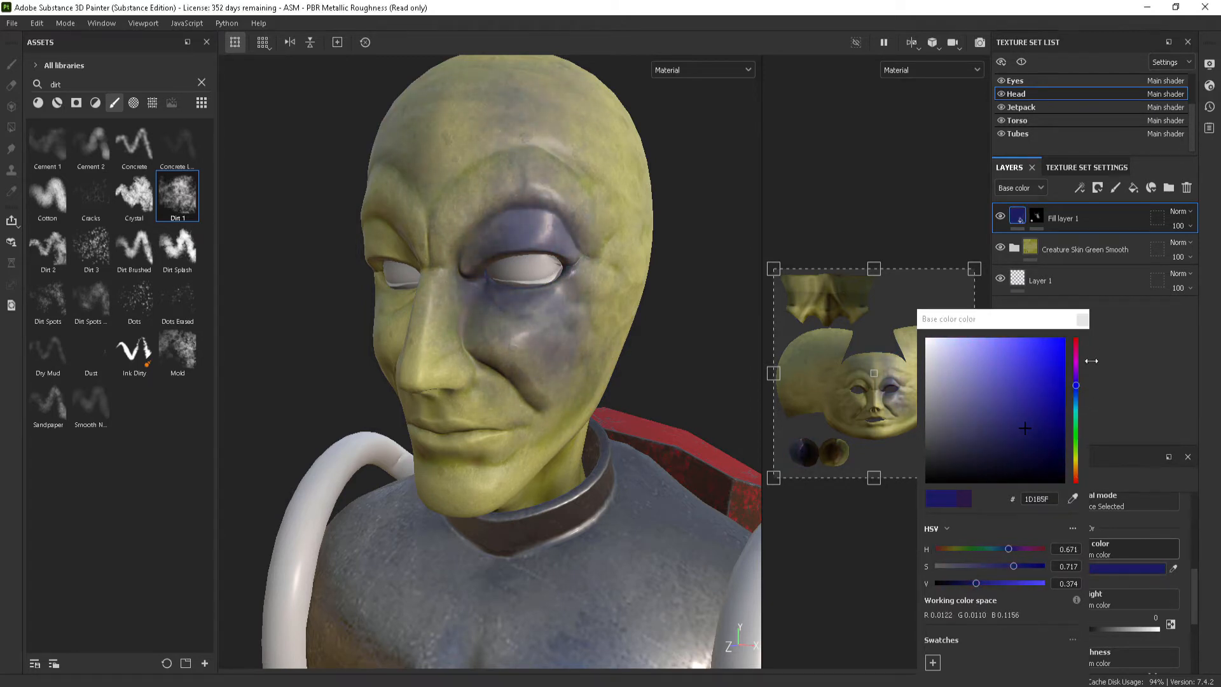
pyautogui.click(1082, 319)
pyautogui.moveTo(634, 225)
pyautogui.keyDown('alt'); pyautogui.mouseDown()
pyautogui.moveTo(659, 217)
pyautogui.moveTo(632, 222)
pyautogui.mouseUp(); pyautogui.keyUp('alt')
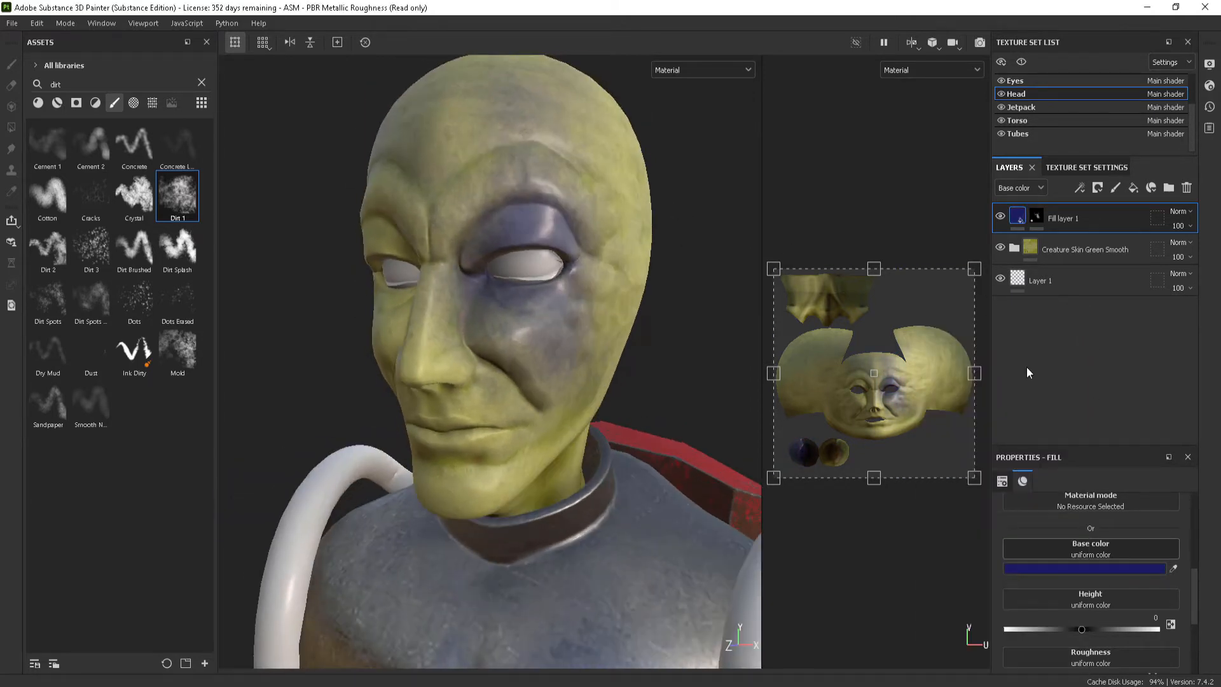
# Switch the fill layer's color channel off and back on to compare its effect on the painted eye area
pyautogui.scroll(3, 1140, 599)
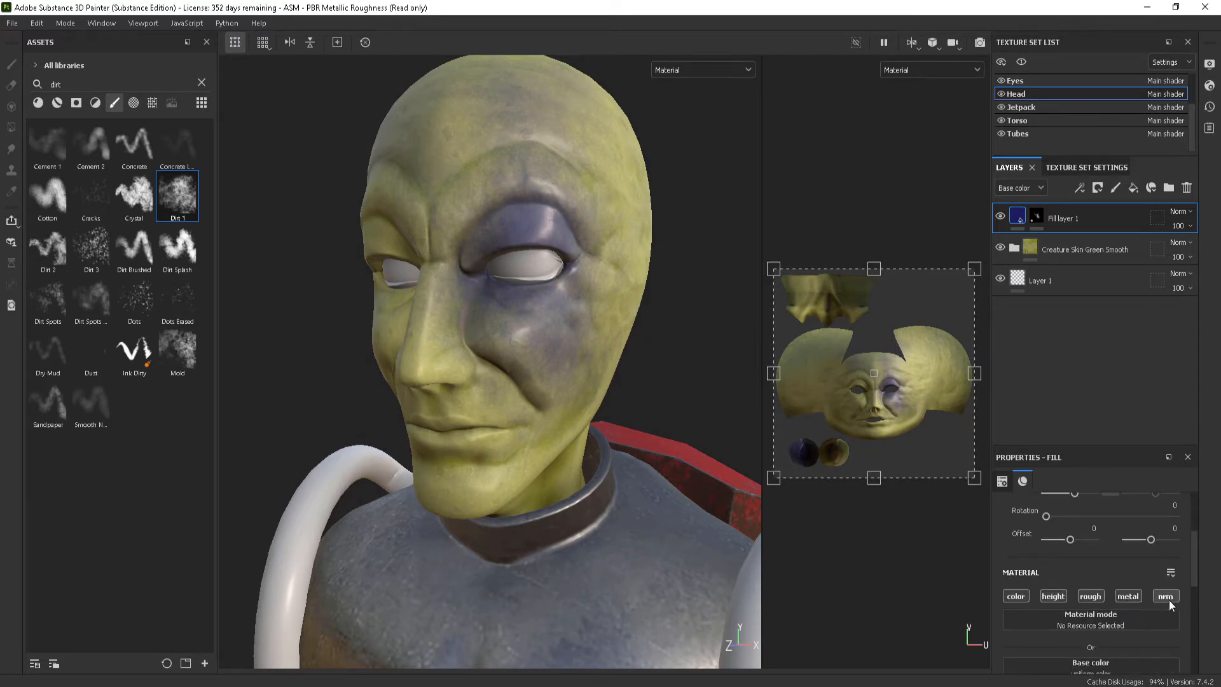
pyautogui.click(1020, 597)
pyautogui.click(1020, 597)
pyautogui.click(1020, 597)
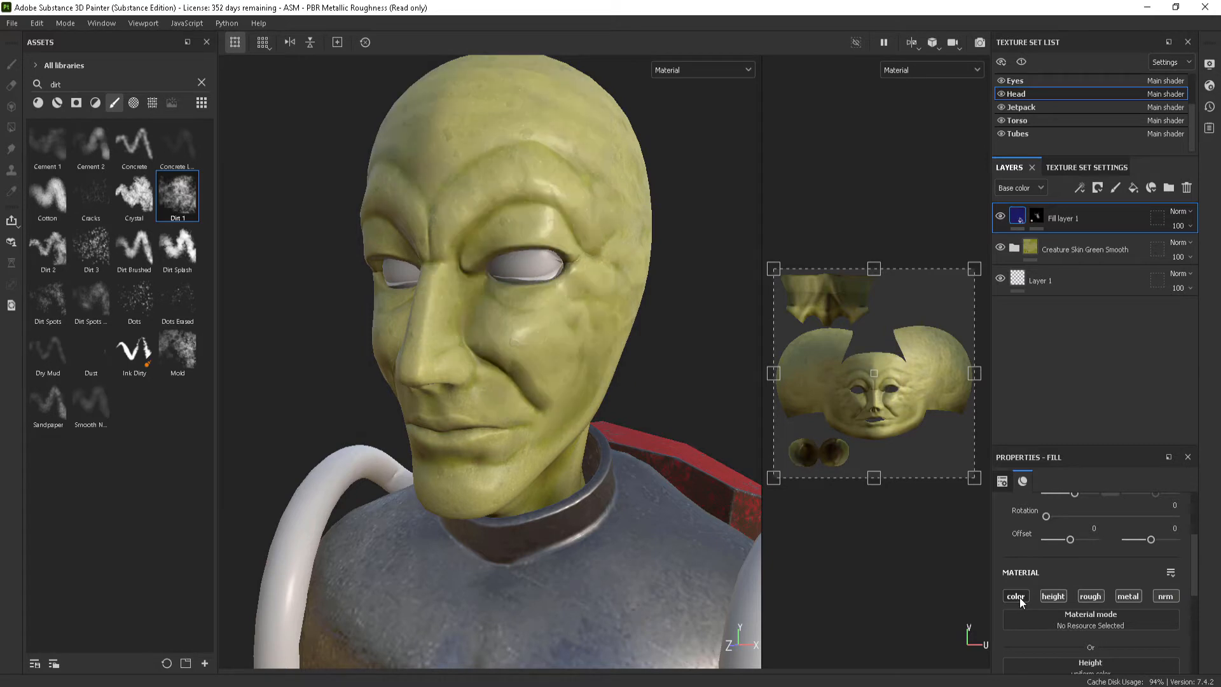
pyautogui.click(1019, 597)
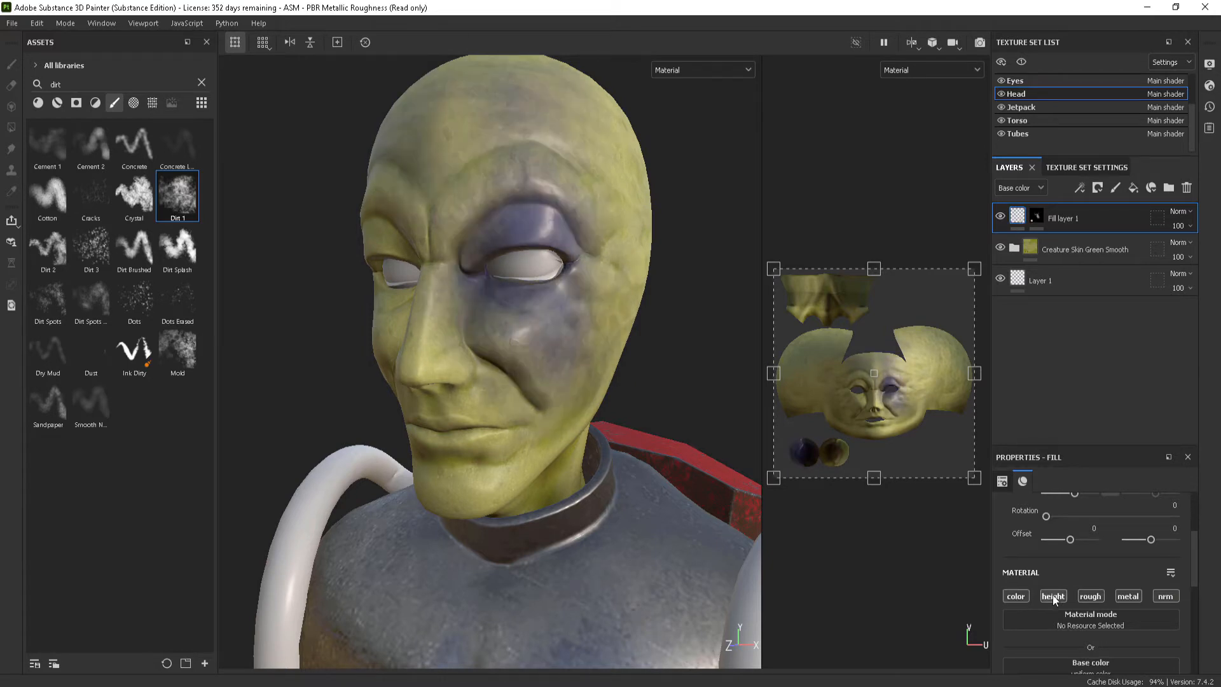
# Toggle the fill layer's roughness channel to compare the shine of the painted area, leaving the channel on
pyautogui.click(1094, 600)
pyautogui.click(1093, 598)
pyautogui.click(1093, 597)
pyautogui.click(1094, 597)
pyautogui.click(1093, 597)
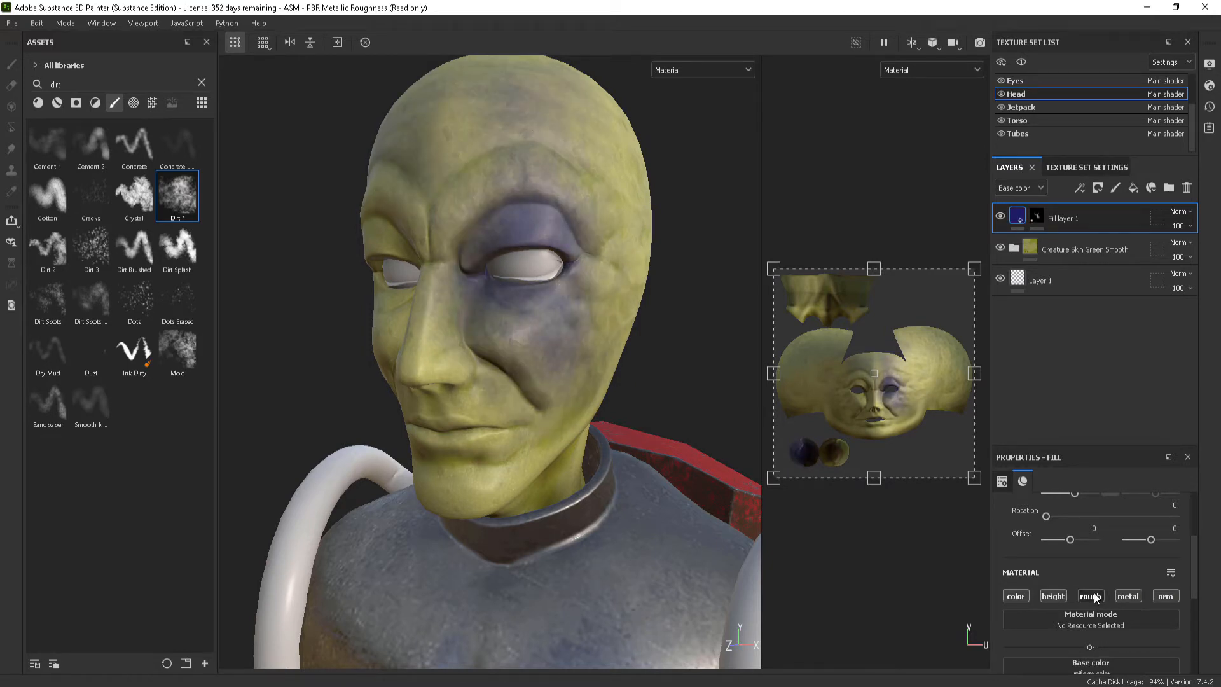
pyautogui.click(1094, 597)
pyautogui.click(1093, 597)
pyautogui.keyDown('alt'); pyautogui.moveTo(549, 367); pyautogui.dragTo(558, 353); pyautogui.keyUp('alt')
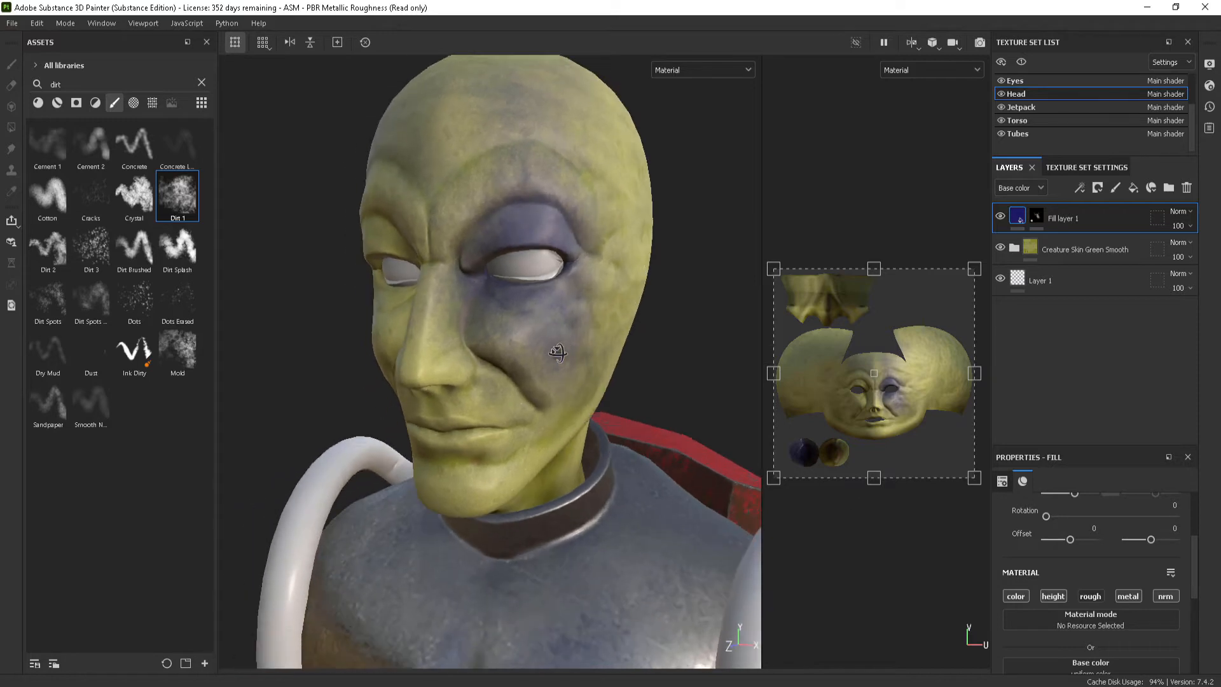
pyautogui.keyDown('alt'); pyautogui.moveTo(557, 353); pyautogui.dragTo(567, 367, button='middle'); pyautogui.keyUp('alt')
pyautogui.keyDown('alt'); pyautogui.moveTo(376, 224); pyautogui.dragTo(406, 321); pyautogui.keyUp('alt')
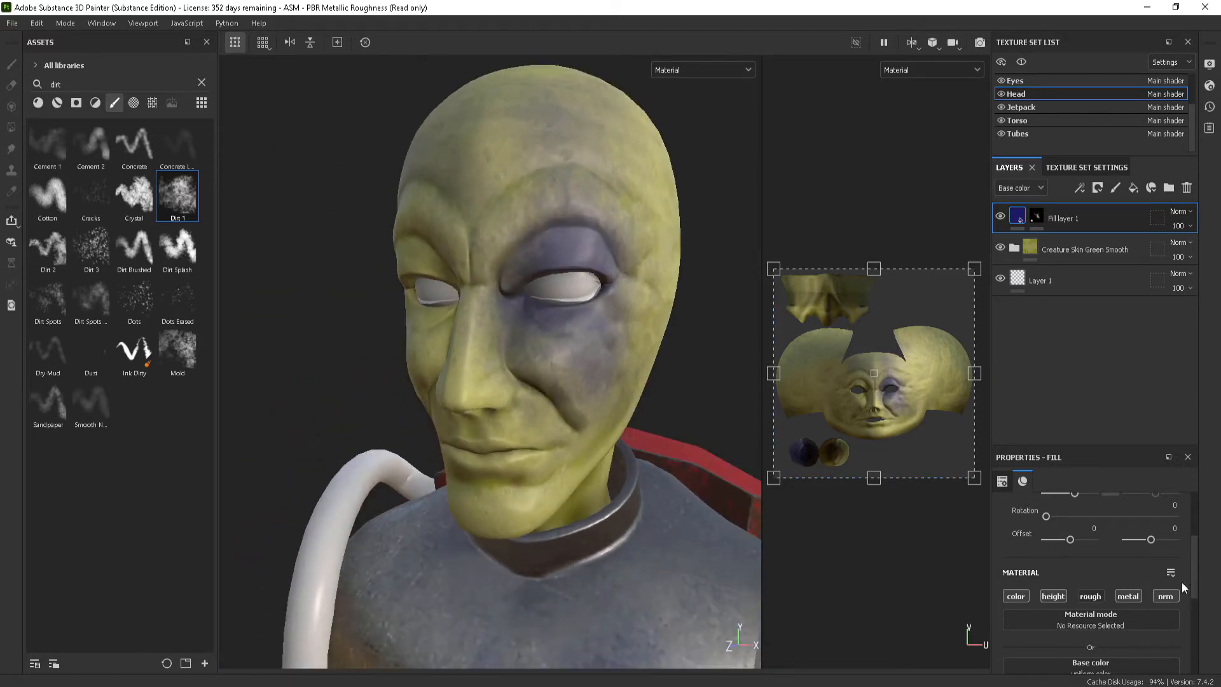
pyautogui.click(1087, 597)
# Switch off the fill layer's color and height channels to inspect the head, and restore both channels
pyautogui.click(1017, 595)
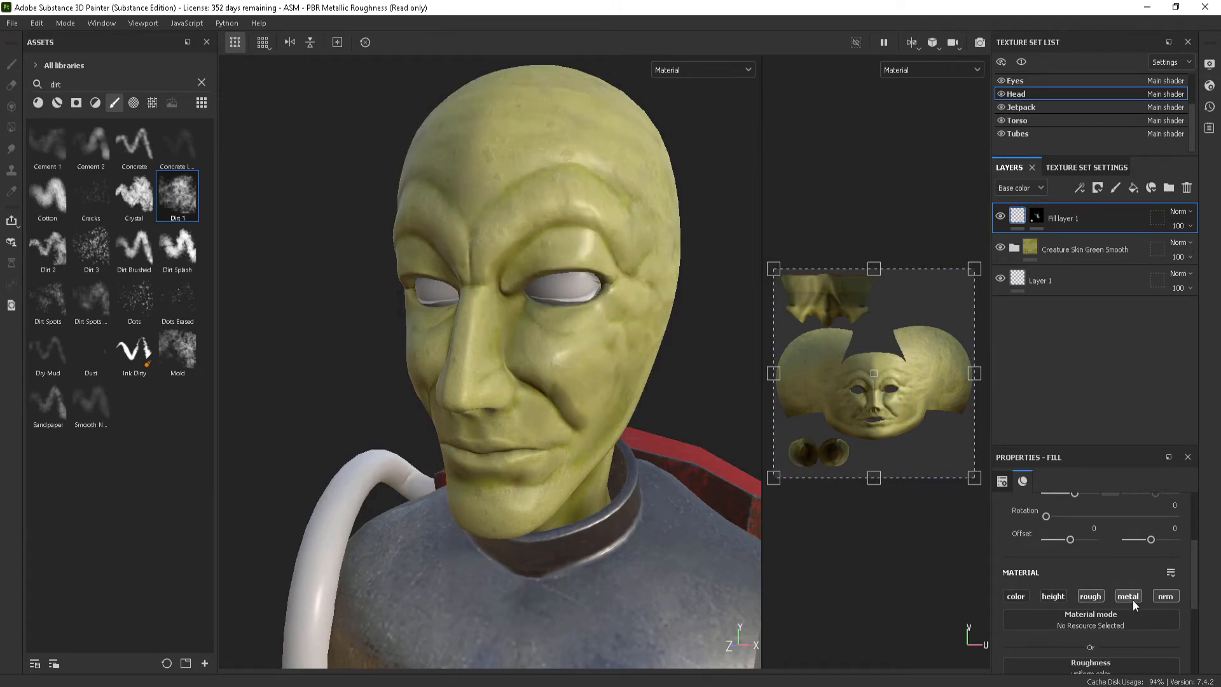
pyautogui.click(1130, 598)
pyautogui.moveTo(481, 329)
pyautogui.keyDown('alt'); pyautogui.mouseDown()
pyautogui.moveTo(507, 289)
pyautogui.moveTo(494, 323)
pyautogui.mouseUp(); pyautogui.keyUp('alt')
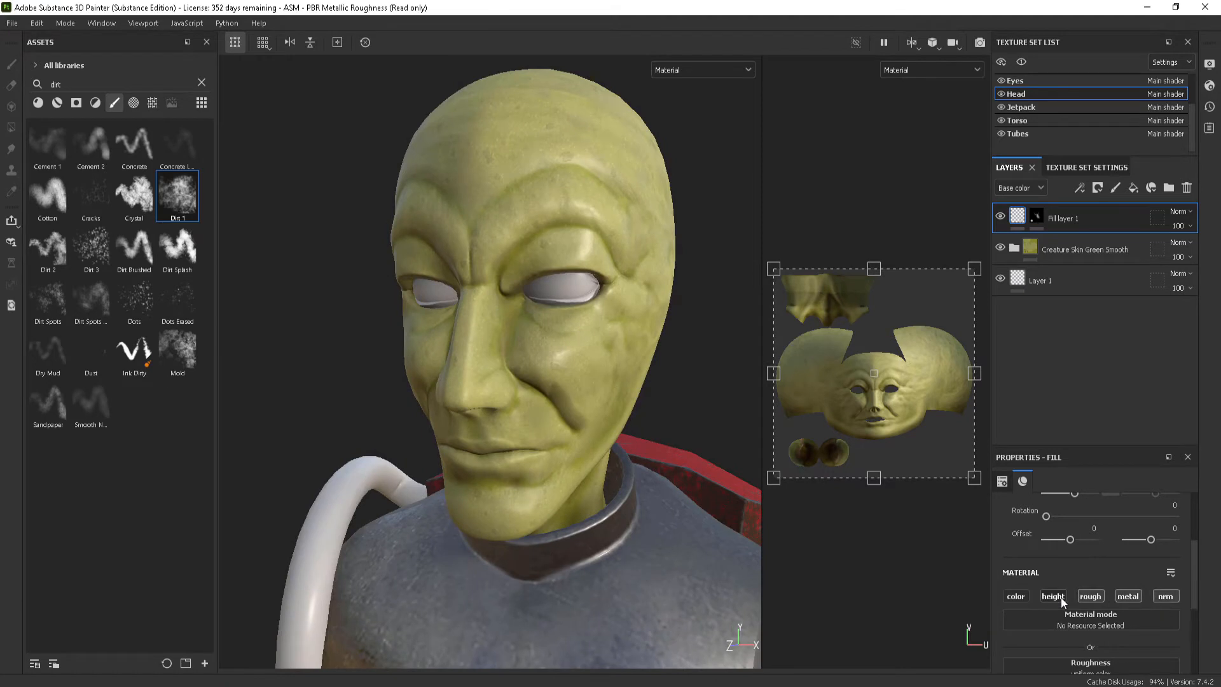
pyautogui.click(1016, 596)
# Lower the blue fill layer's roughness to 0.2408
pyautogui.scroll(-3, 1087, 567)
pyautogui.scroll(1, 1087, 566)
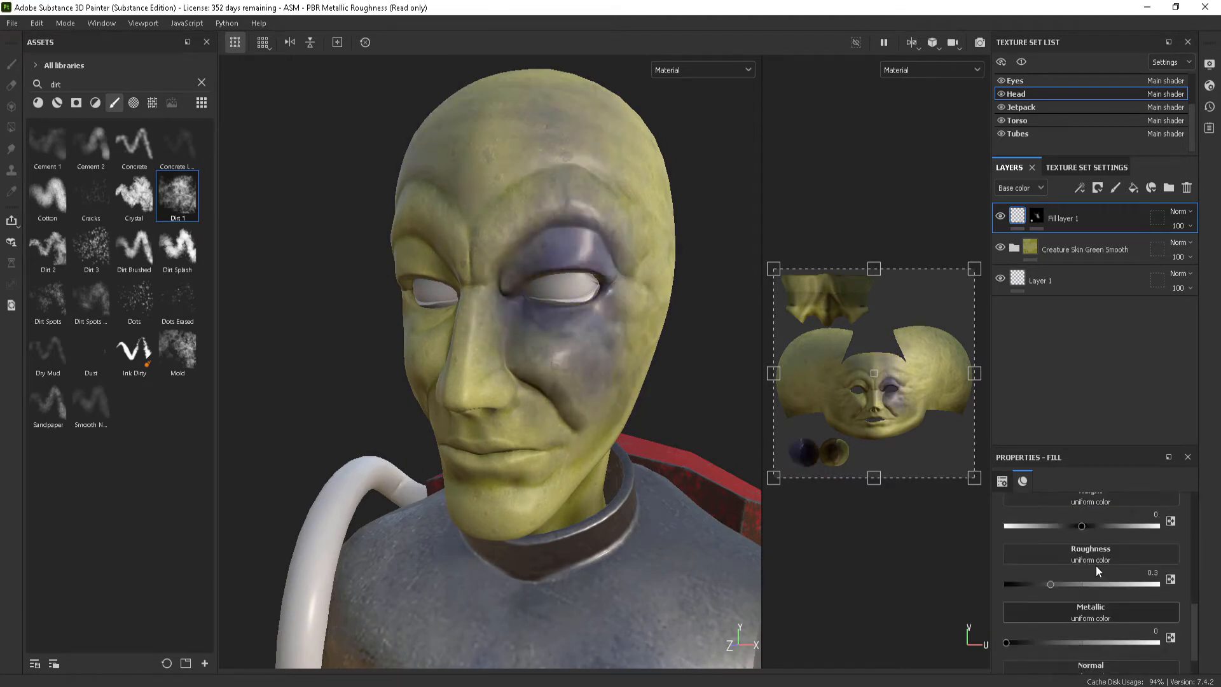
pyautogui.moveTo(1050, 584)
pyautogui.mouseDown()
pyautogui.moveTo(1106, 582)
pyautogui.moveTo(971, 604)
pyautogui.moveTo(1063, 602)
pyautogui.moveTo(1040, 605)
pyautogui.mouseUp()
# Try adjusting the blue fill layer's metallic value and return it to 0
pyautogui.scroll(5, 1129, 596)
pyautogui.scroll(-6, 1112, 541)
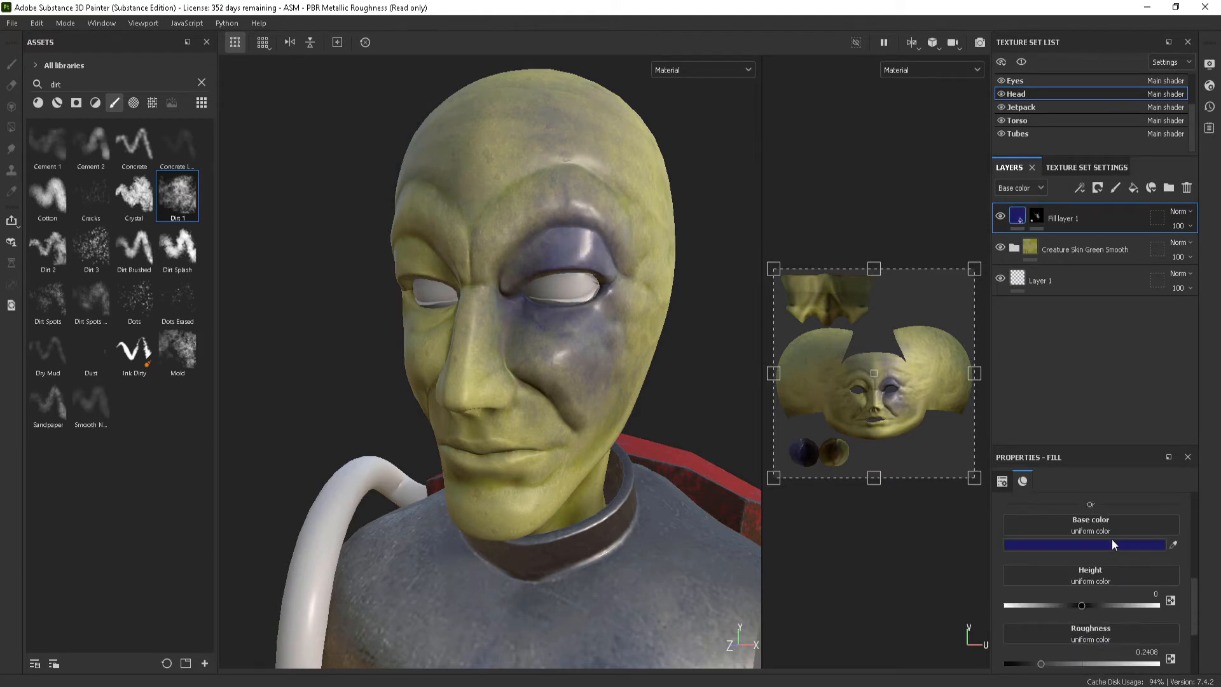
pyautogui.moveTo(1021, 602); pyautogui.dragTo(915, 627)
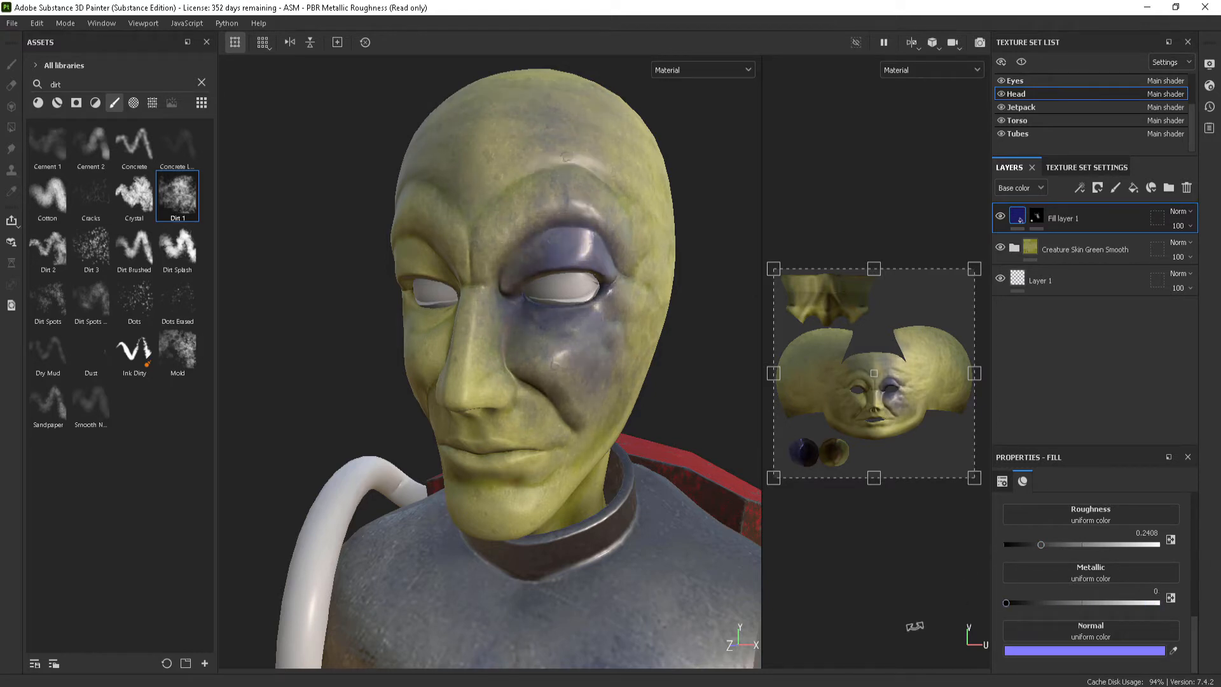
pyautogui.scroll(10, 1121, 577)
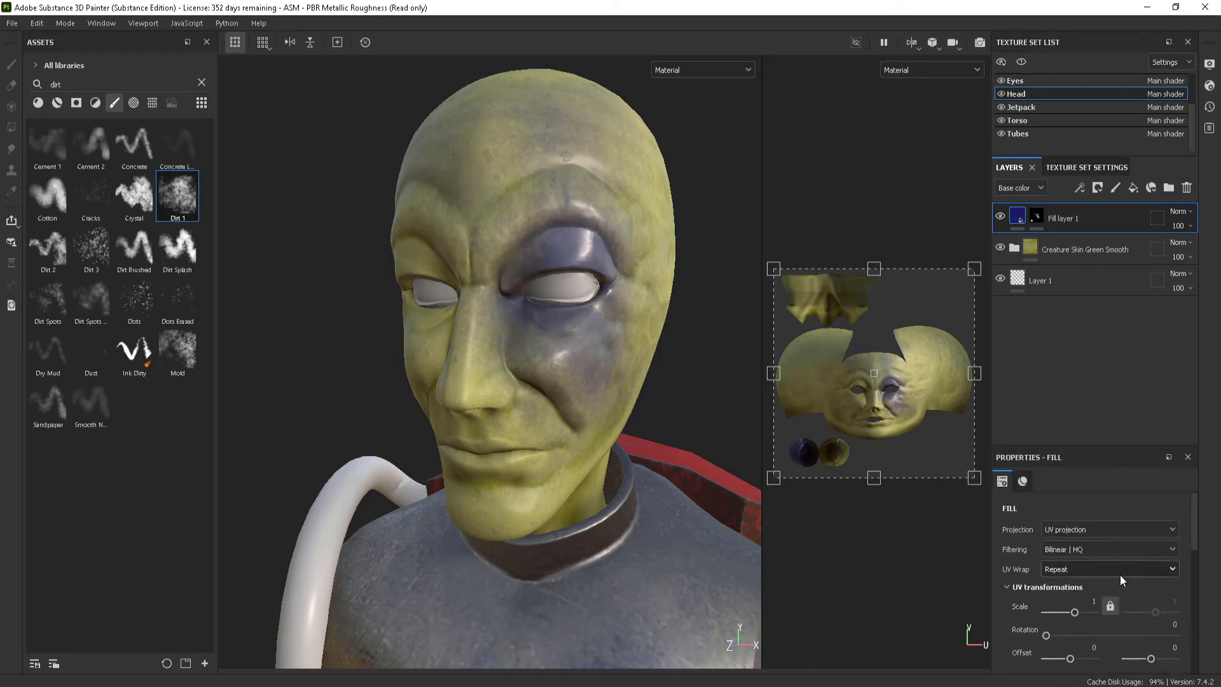
# Add a second fill layer above the blue fill on the head and set its base color to dark red
pyautogui.keyDown('alt'); pyautogui.moveTo(617, 363); pyautogui.dragTo(599, 335); pyautogui.keyUp('alt')
pyautogui.keyDown('alt'); pyautogui.moveTo(600, 335); pyautogui.dragTo(599, 259, button='middle'); pyautogui.keyUp('alt')
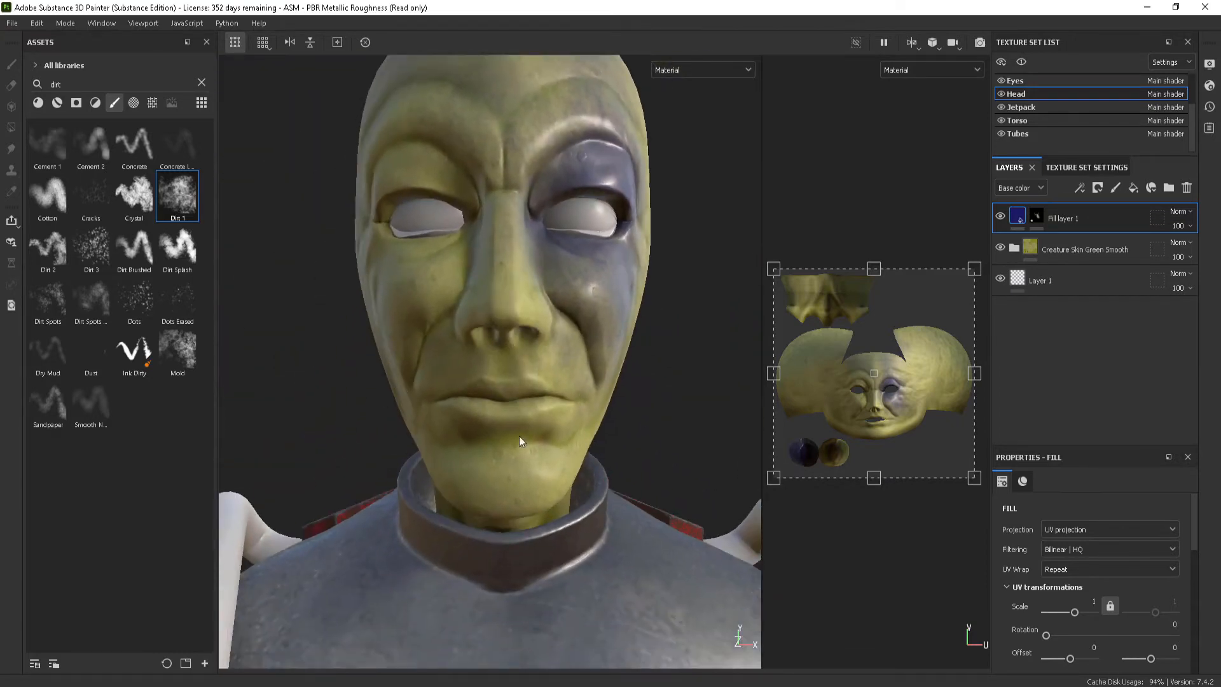
pyautogui.scroll(2, 515, 457)
pyautogui.keyDown('alt'); pyautogui.moveTo(515, 457); pyautogui.dragTo(478, 393); pyautogui.keyUp('alt')
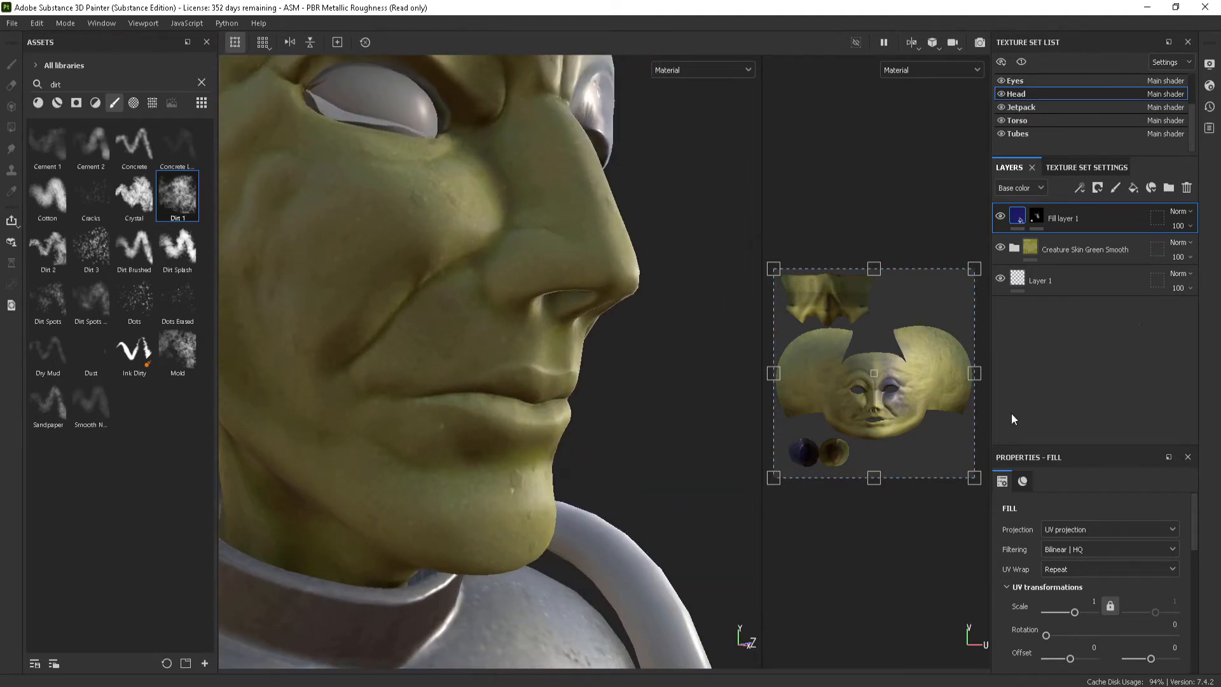
pyautogui.click(1128, 194)
pyautogui.scroll(-5, 1119, 588)
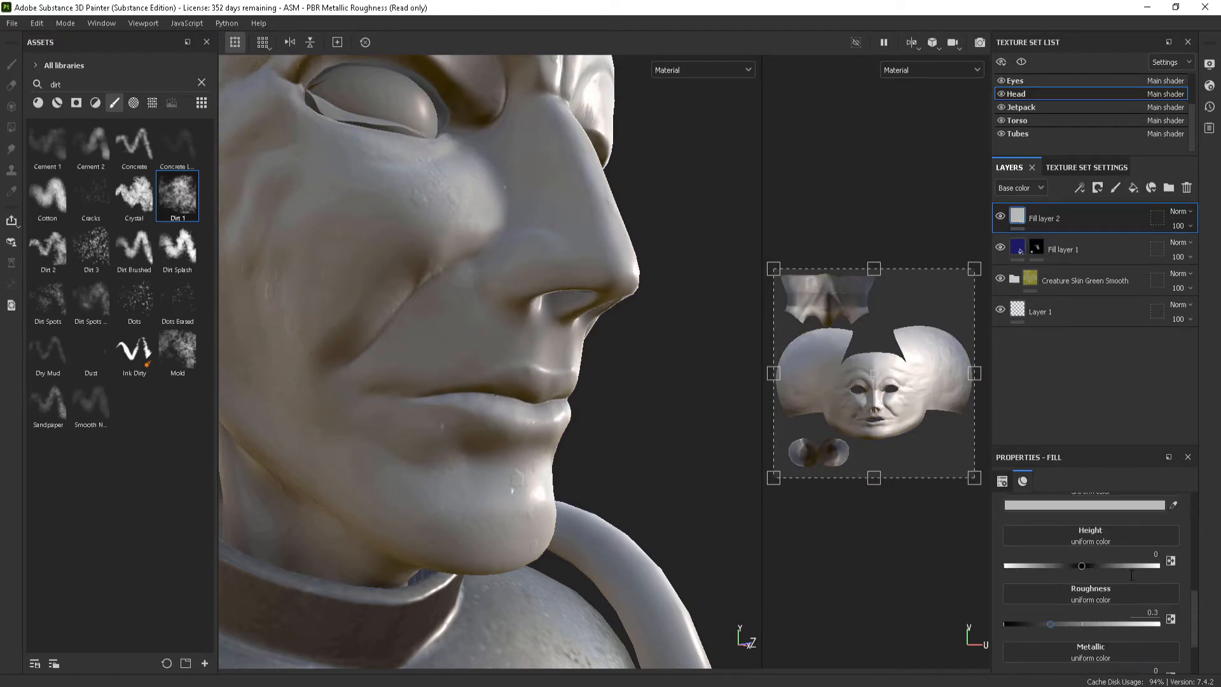
pyautogui.scroll(2, 1100, 534)
pyautogui.click(1093, 542)
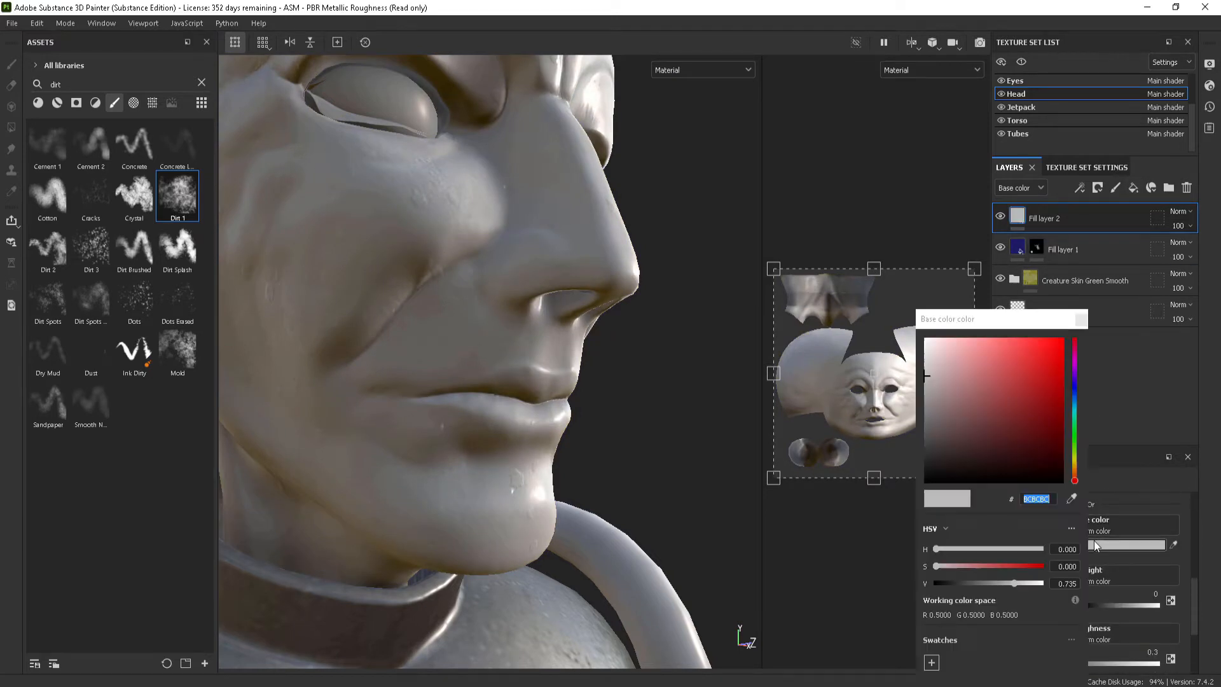
pyautogui.click(1033, 429)
pyautogui.click(1080, 319)
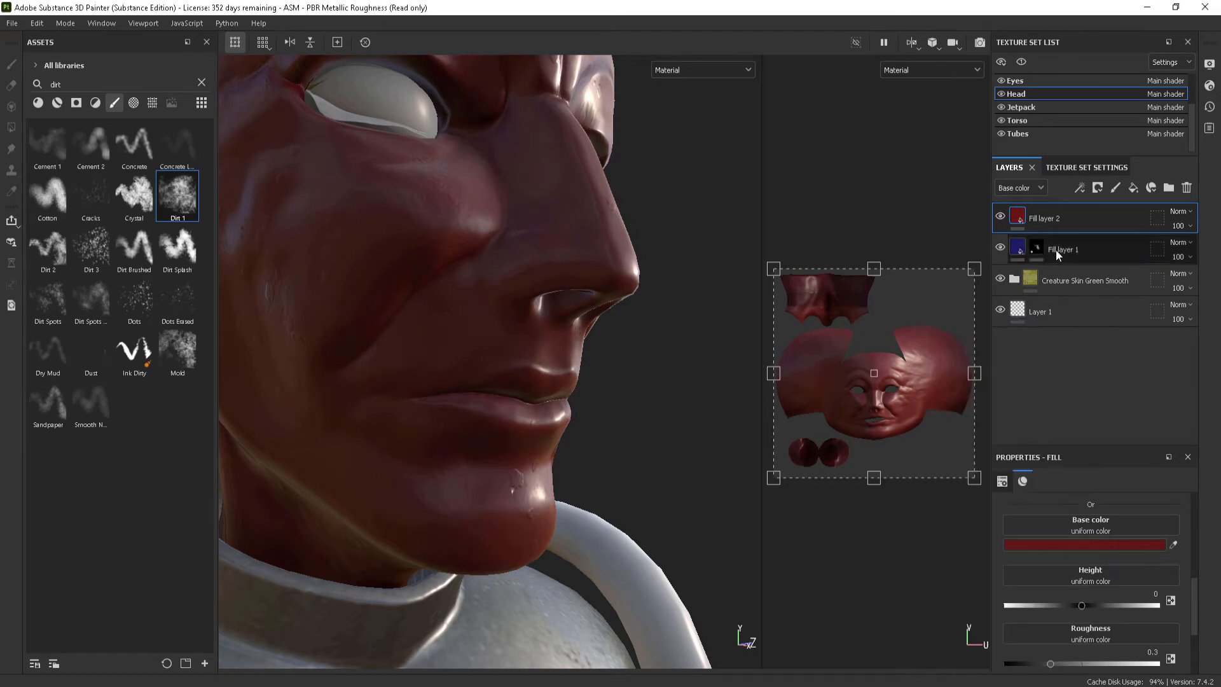
# Add a bitmap mask to the dark red fill layer using the Curvature Map from Mesh Head, and check the layer hidden and shown
pyautogui.rightClick(1046, 217)
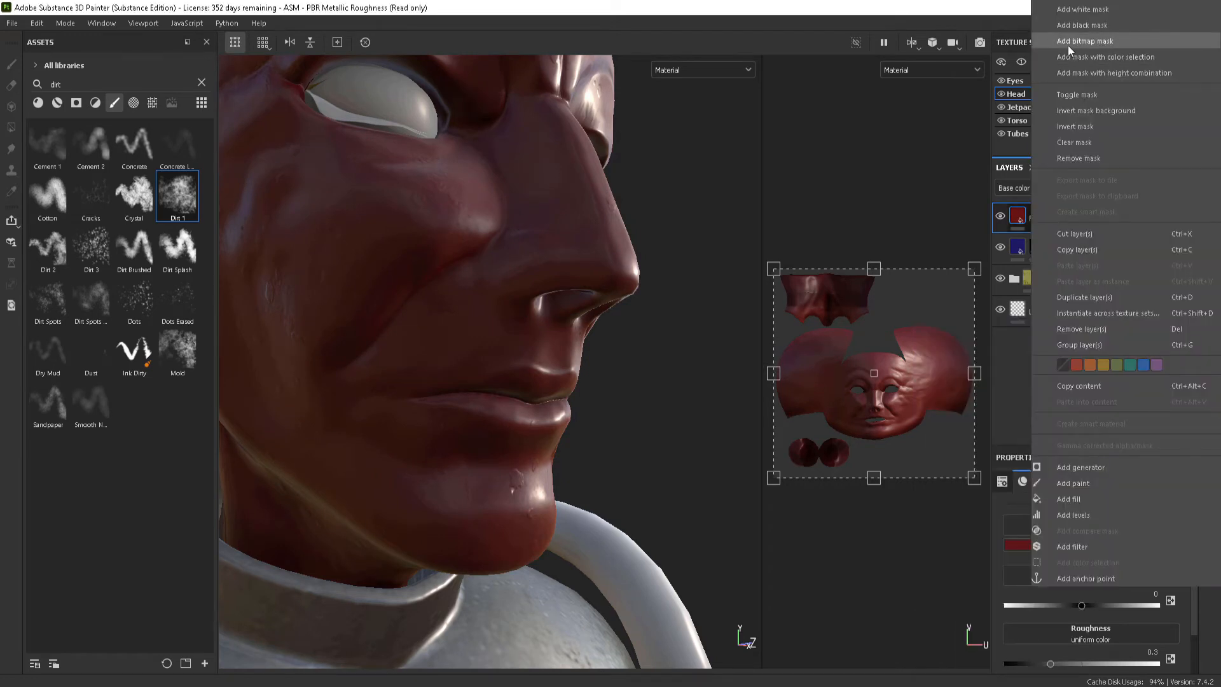
pyautogui.click(1097, 42)
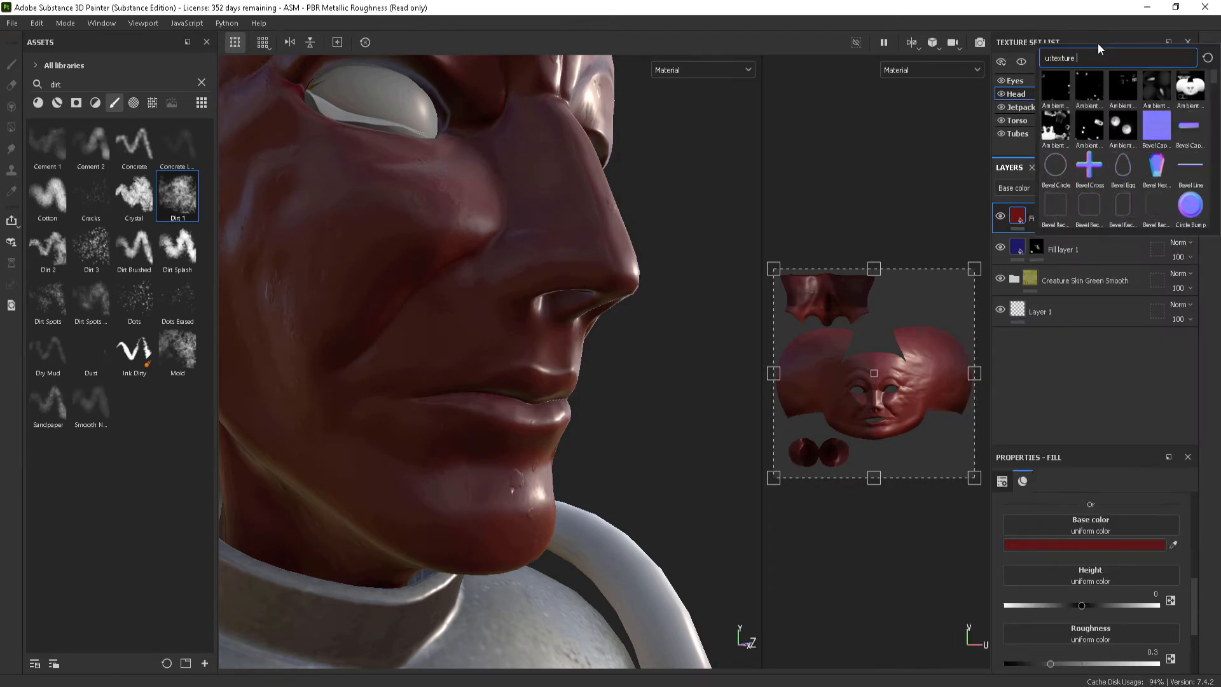
pyautogui.write('curv')
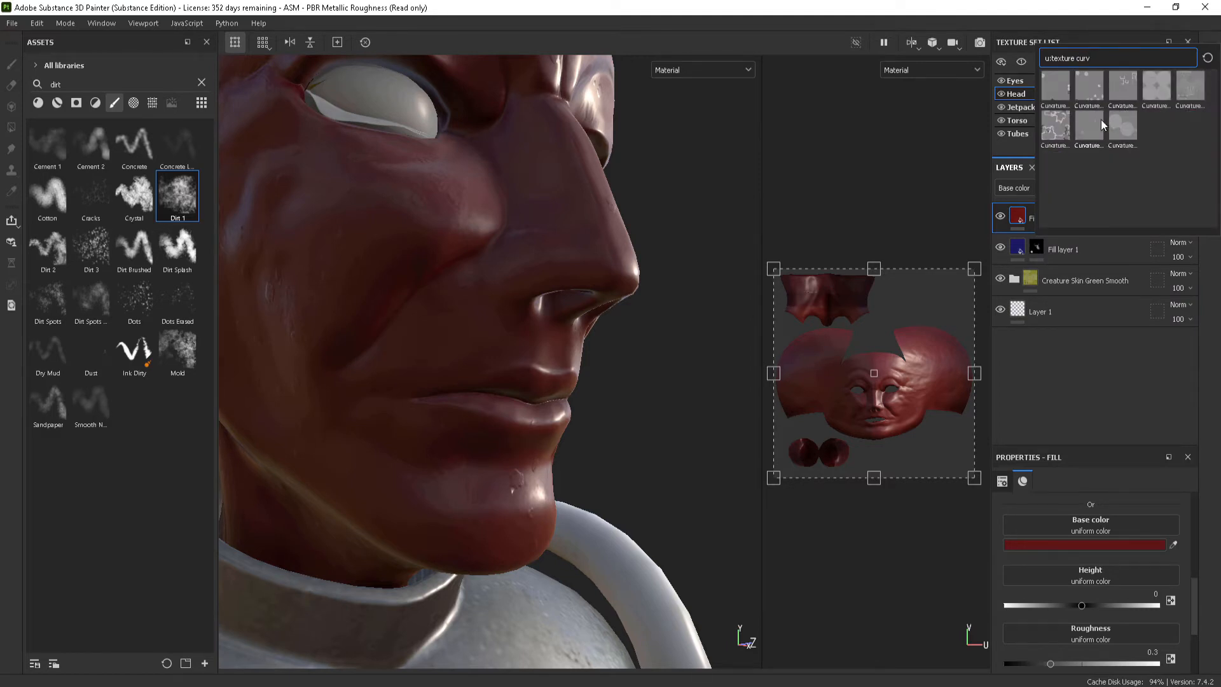
pyautogui.moveTo(1051, 83)
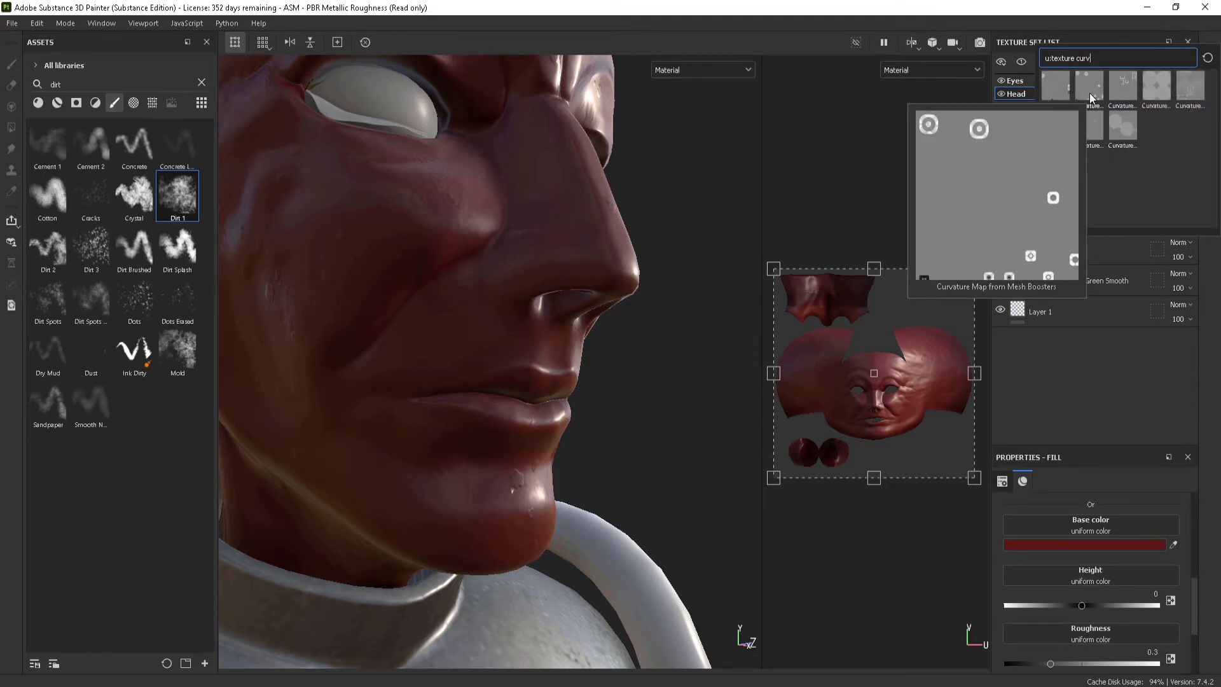
pyautogui.moveTo(1159, 86)
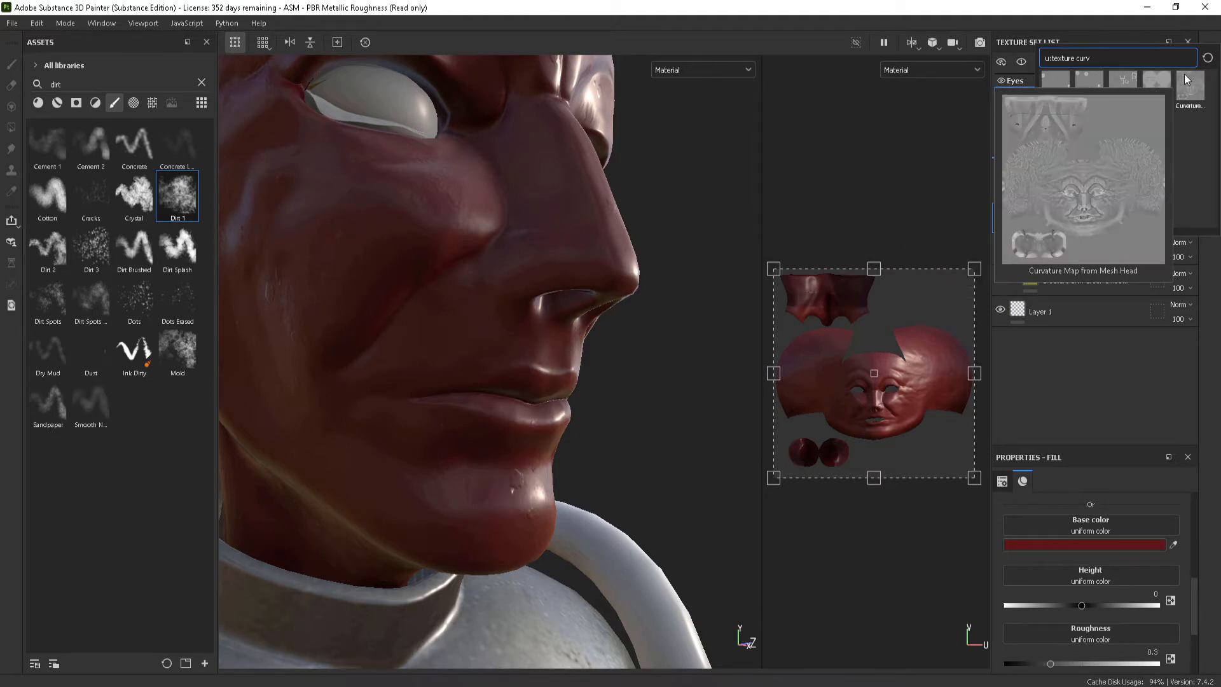
pyautogui.click(1186, 79)
pyautogui.press('1')
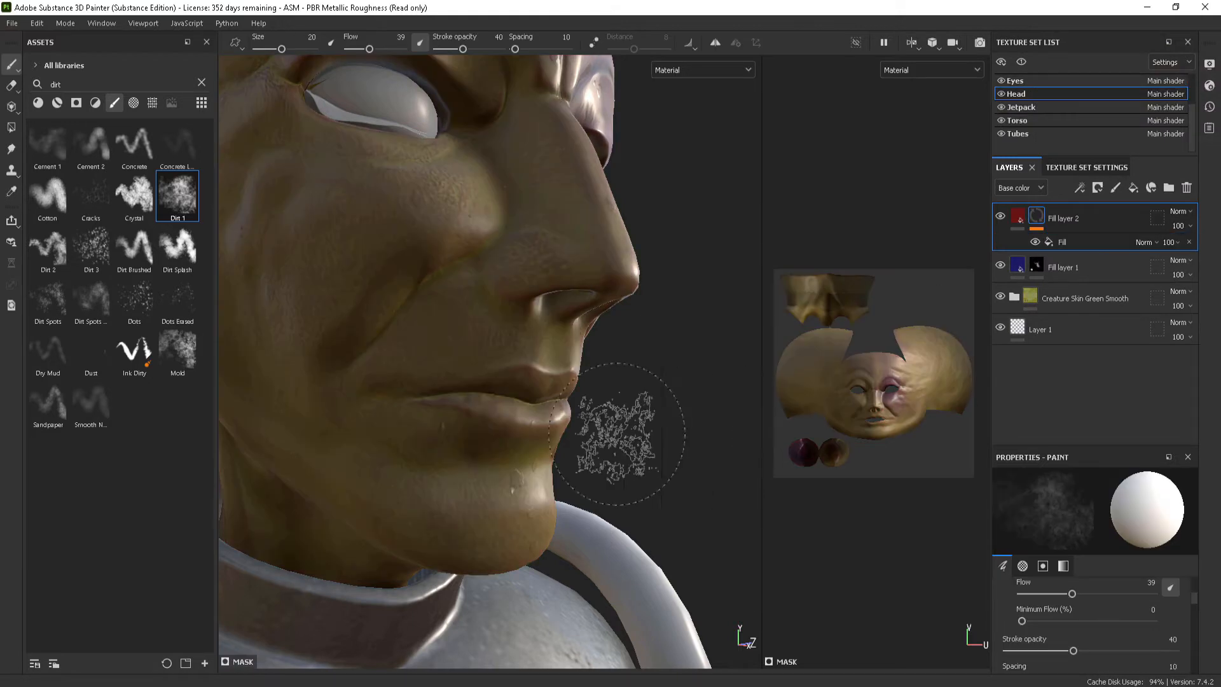
pyautogui.moveTo(613, 436)
pyautogui.keyDown('alt'); pyautogui.mouseDown()
pyautogui.moveTo(564, 382)
pyautogui.moveTo(477, 382)
pyautogui.moveTo(540, 369)
pyautogui.moveTo(586, 381)
pyautogui.moveTo(281, 382)
pyautogui.moveTo(686, 356)
pyautogui.moveTo(526, 387)
pyautogui.moveTo(581, 423)
pyautogui.moveTo(601, 300)
pyautogui.mouseUp(); pyautogui.keyUp('alt')
pyautogui.scroll(6, 601, 300)
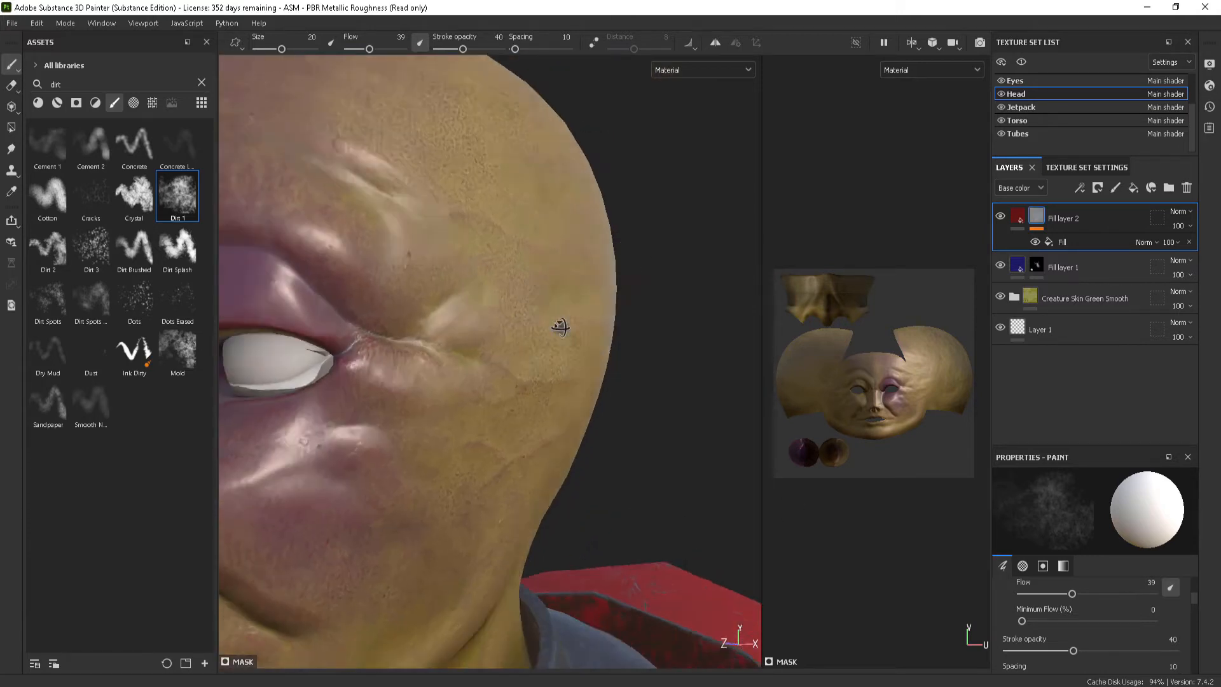
pyautogui.click(1000, 217)
pyautogui.click(1000, 217)
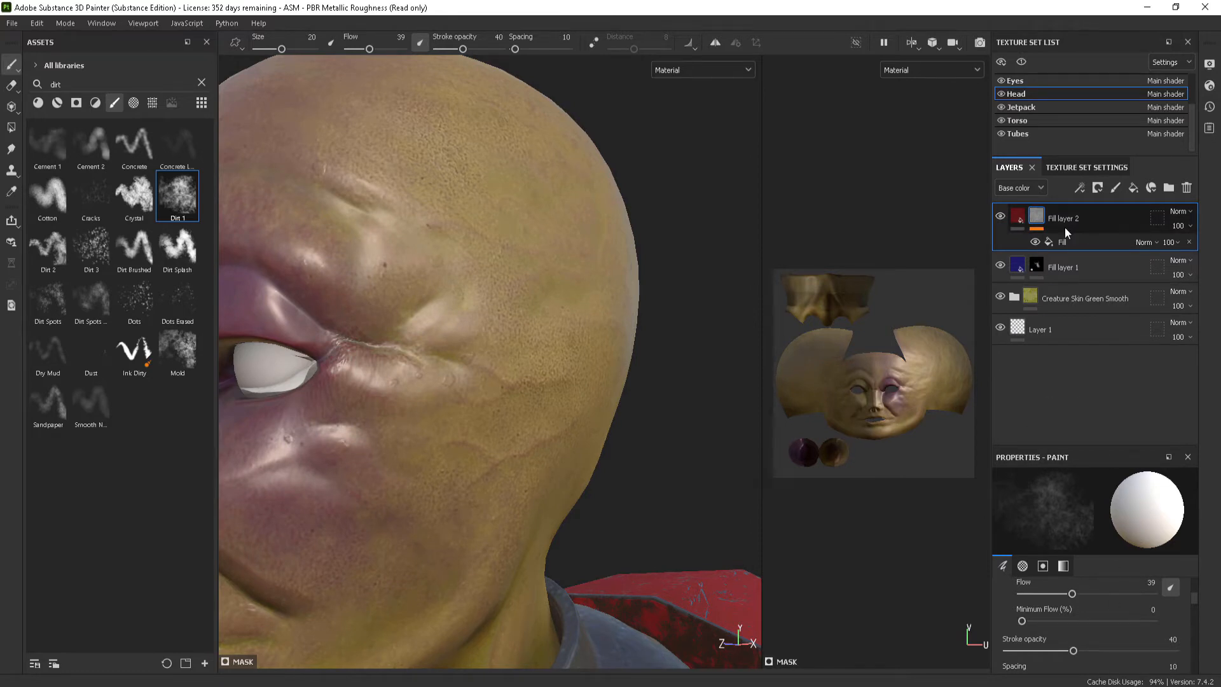
# Add a Levels effect to the red fill layer's mask and set its input midtone to 1.739
pyautogui.rightClick(1069, 243)
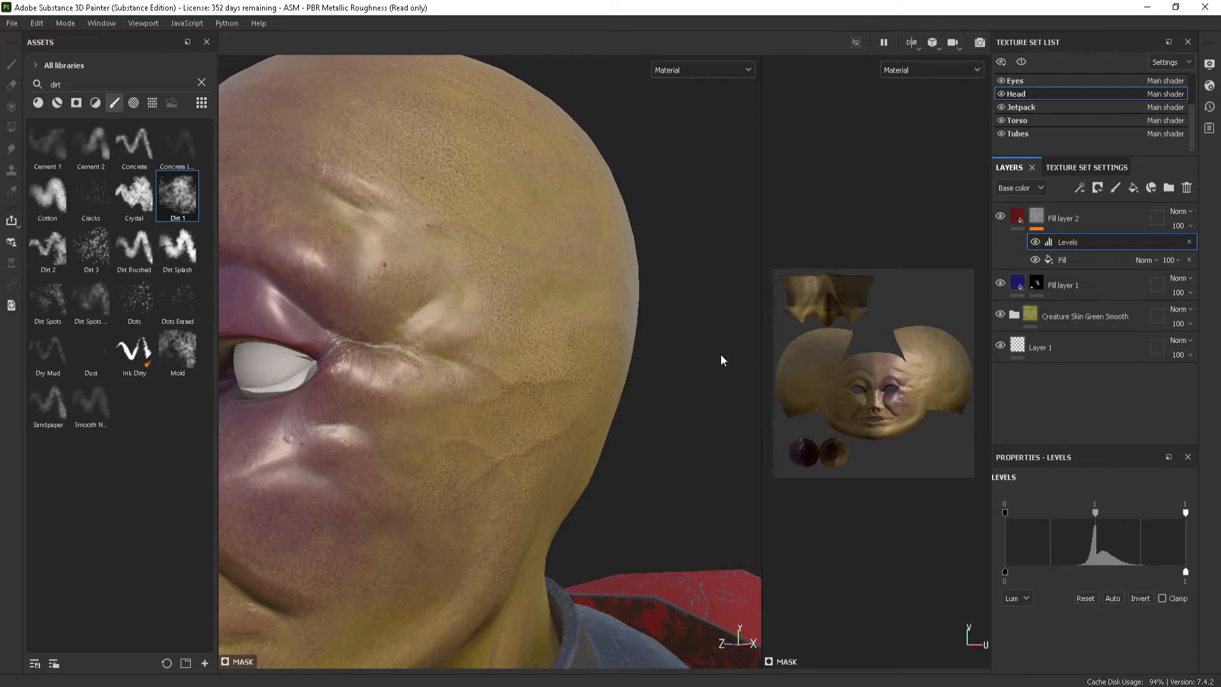
pyautogui.keyDown('alt'); pyautogui.moveTo(399, 405); pyautogui.dragTo(574, 387); pyautogui.keyUp('alt')
pyautogui.scroll(5, 575, 388)
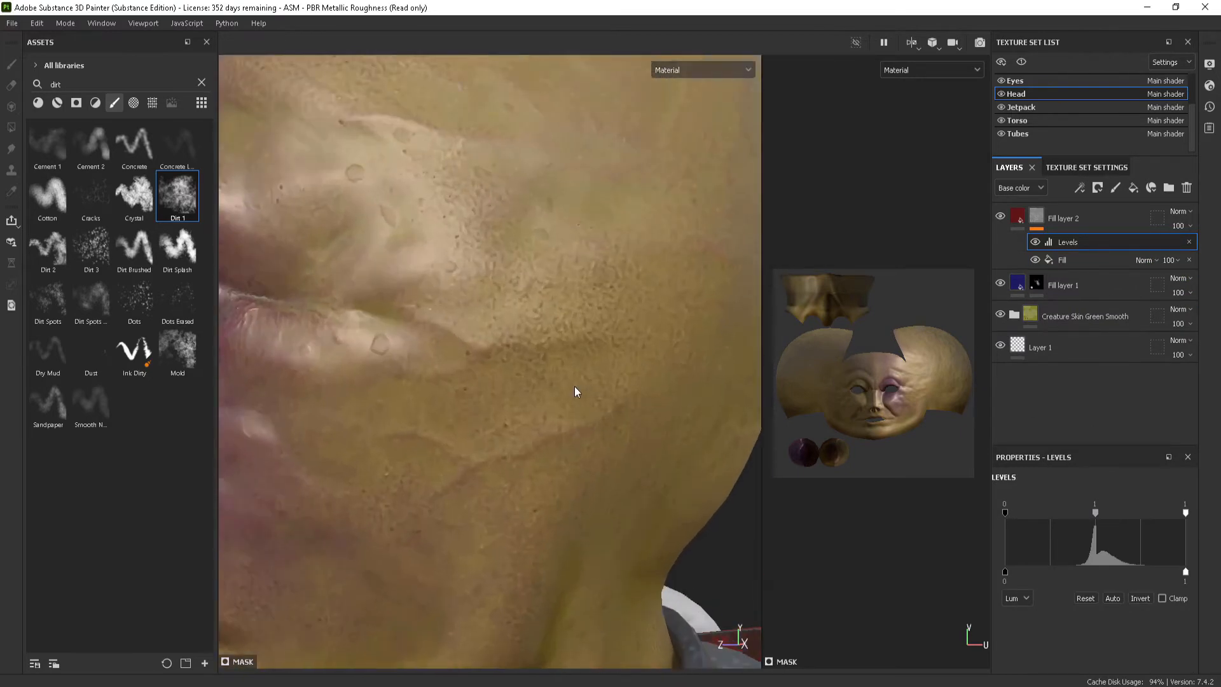
pyautogui.moveTo(1094, 515); pyautogui.dragTo(1100, 540)
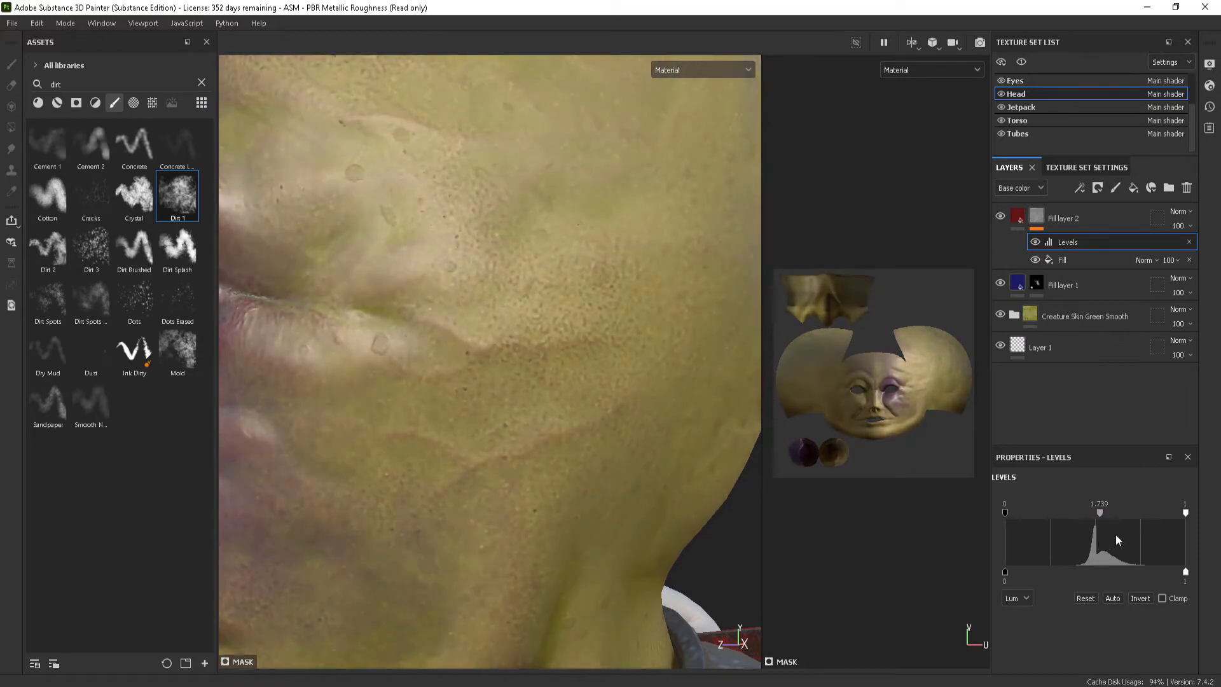
# Try inverting the Levels on the red fill layer's mask, and revert the inversion
pyautogui.click(1139, 599)
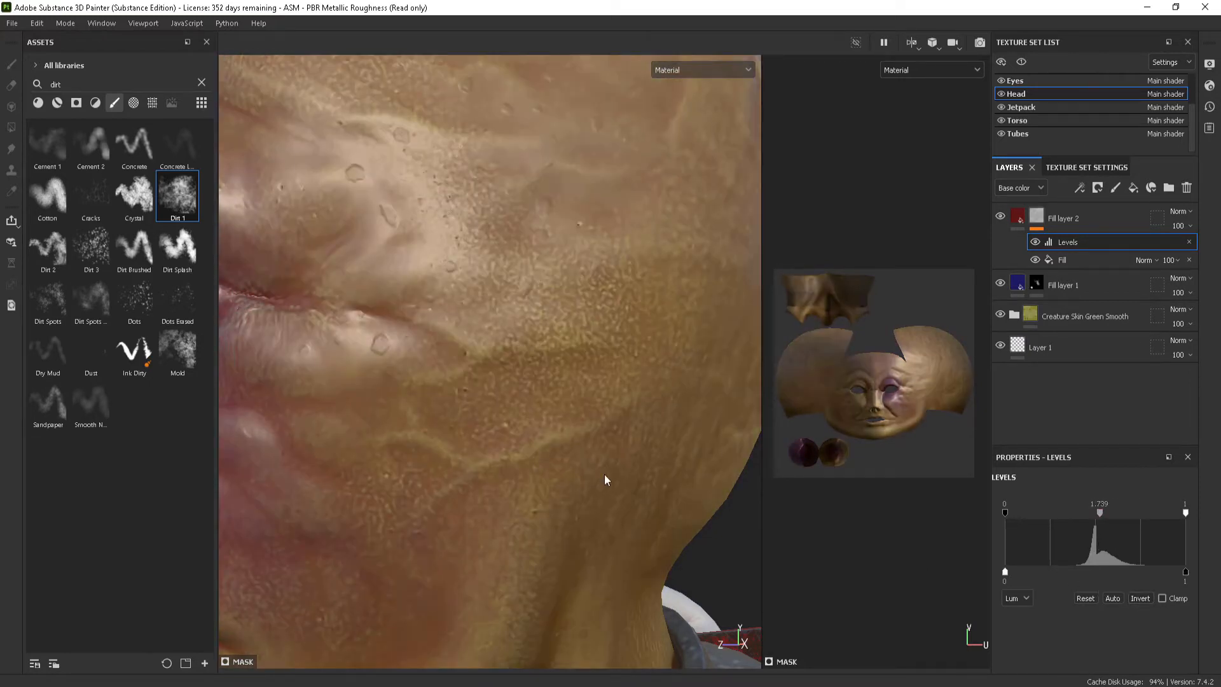
pyautogui.scroll(-10, 604, 480)
pyautogui.keyDown('alt'); pyautogui.moveTo(559, 469); pyautogui.dragTo(582, 538); pyautogui.keyUp('alt')
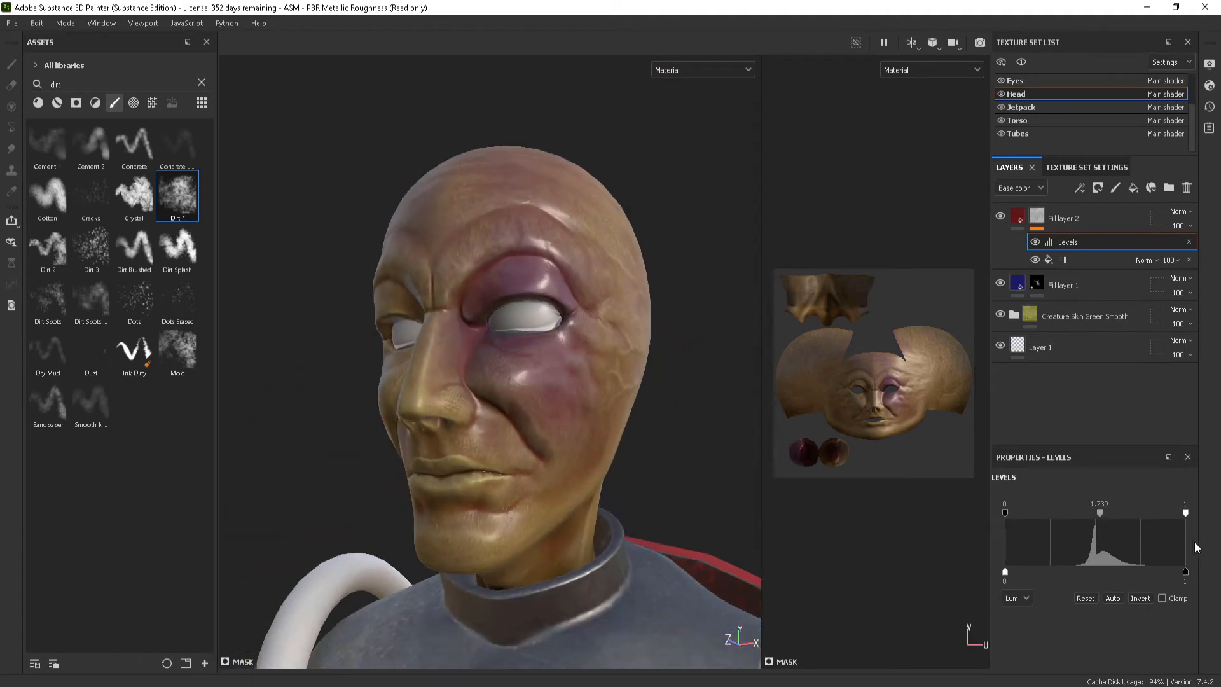
pyautogui.click(1142, 601)
pyautogui.keyDown('alt'); pyautogui.moveTo(582, 538); pyautogui.dragTo(518, 537); pyautogui.keyUp('alt')
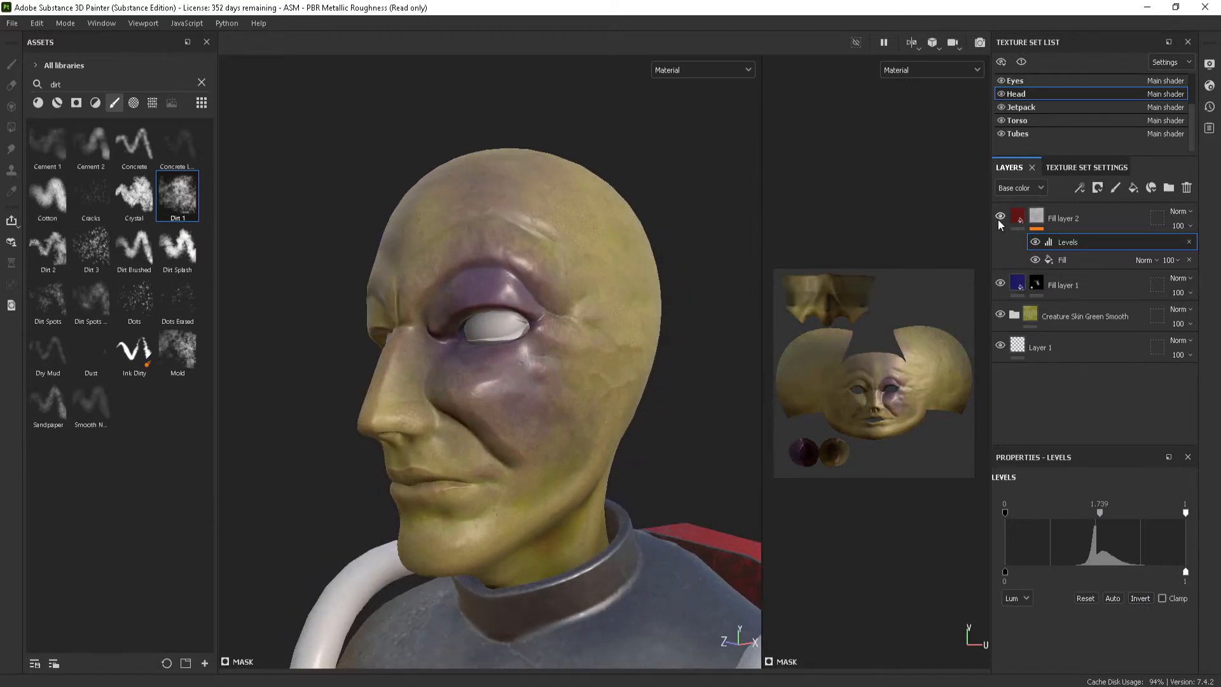
pyautogui.click(1002, 217)
pyautogui.click(1003, 218)
# Try the mask's Levels with an input white point of 0.746 and a midtone of 1.566, checking the face's skin detail
pyautogui.keyDown('alt'); pyautogui.moveTo(594, 341); pyautogui.dragTo(545, 455); pyautogui.keyUp('alt')
pyautogui.scroll(5, 621, 337)
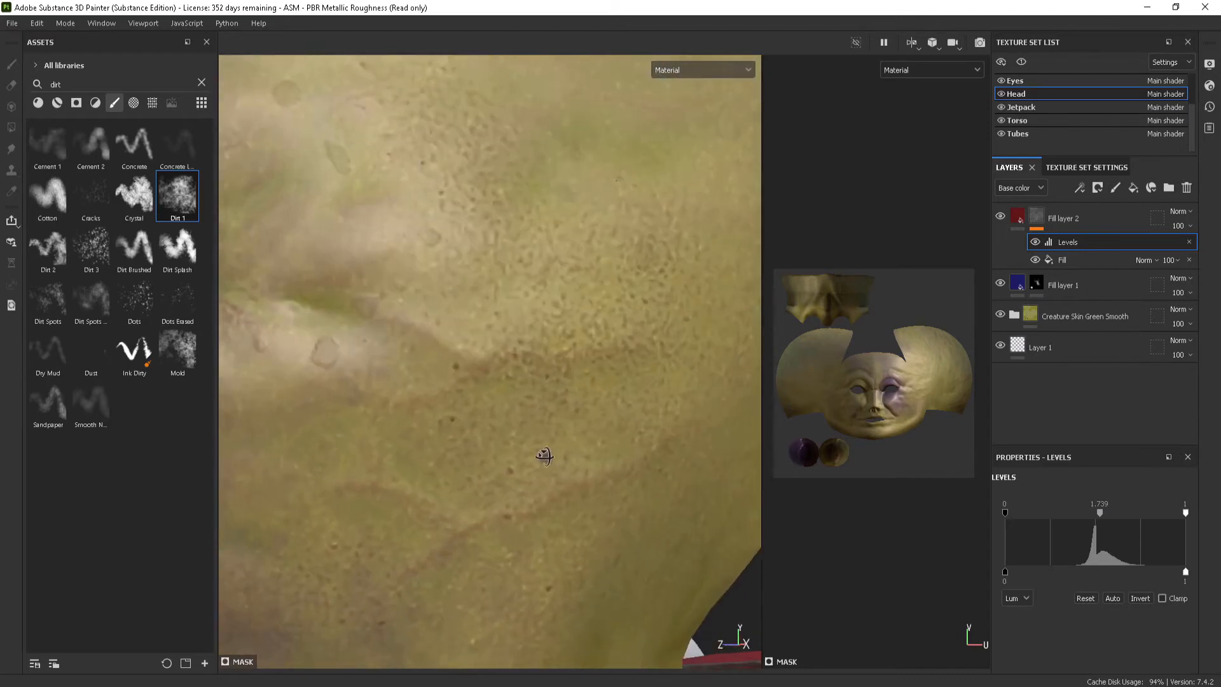
pyautogui.scroll(-2, 544, 456)
pyautogui.moveTo(1101, 513); pyautogui.dragTo(1047, 535)
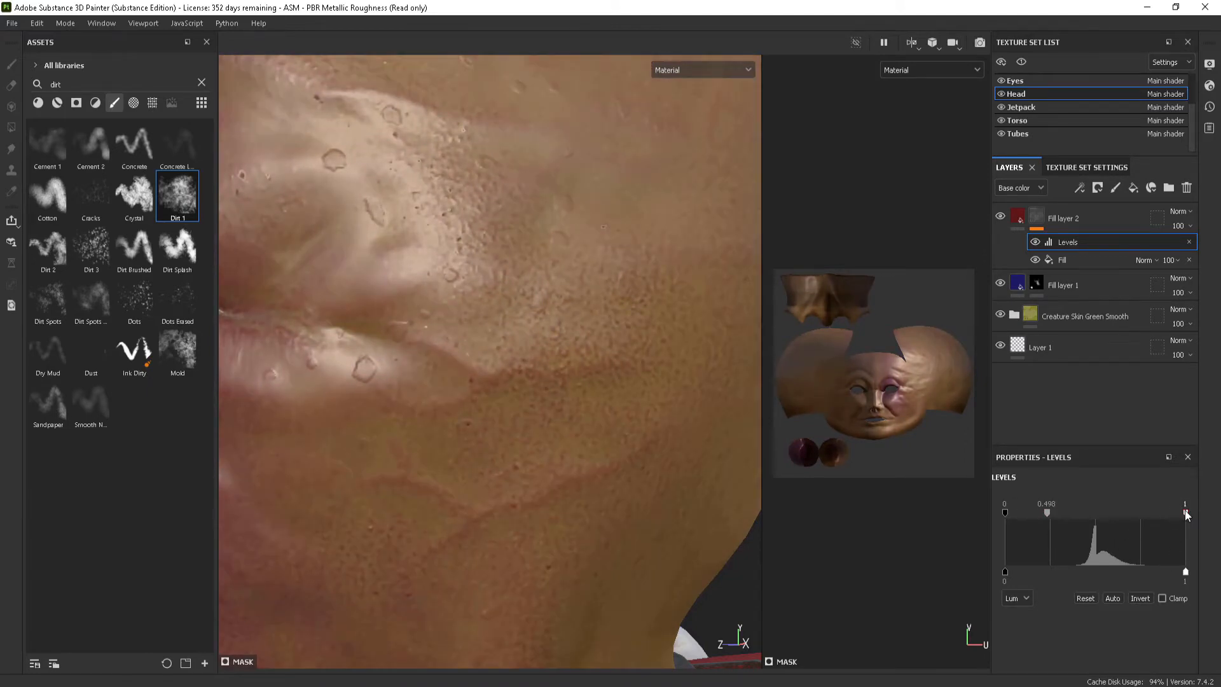
pyautogui.moveTo(1185, 512); pyautogui.dragTo(1141, 536)
pyautogui.moveTo(1036, 514); pyautogui.dragTo(1100, 506)
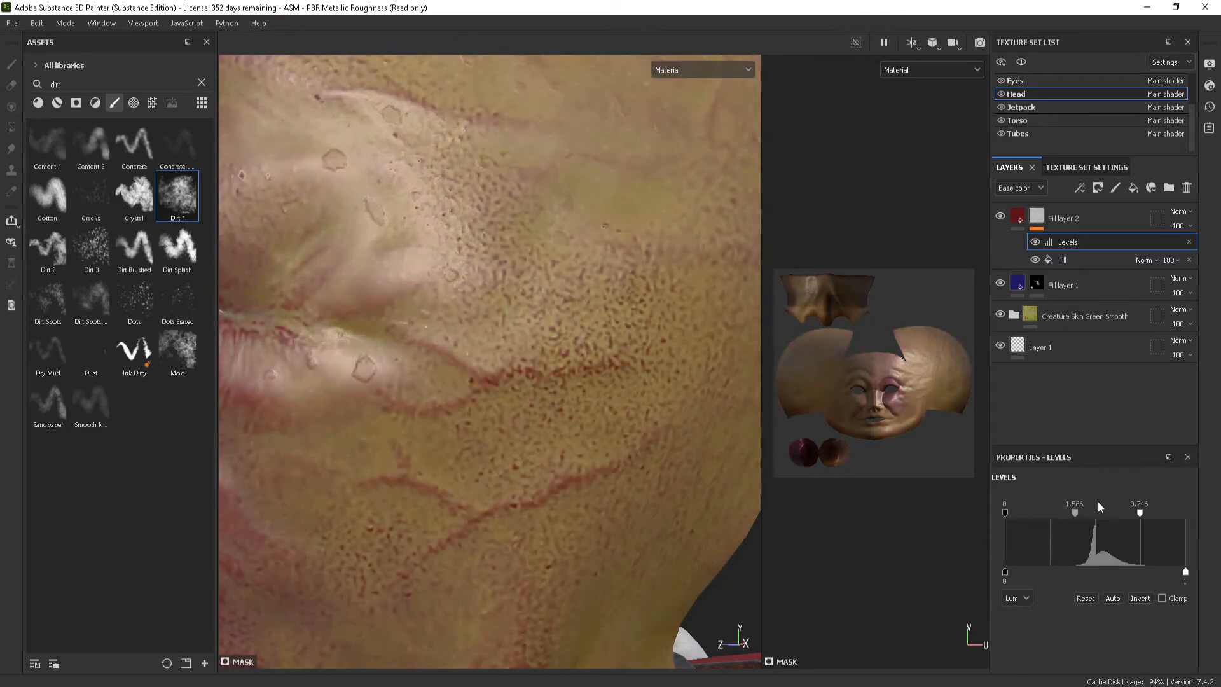
pyautogui.scroll(-5, 485, 284)
pyautogui.scroll(2, 573, 286)
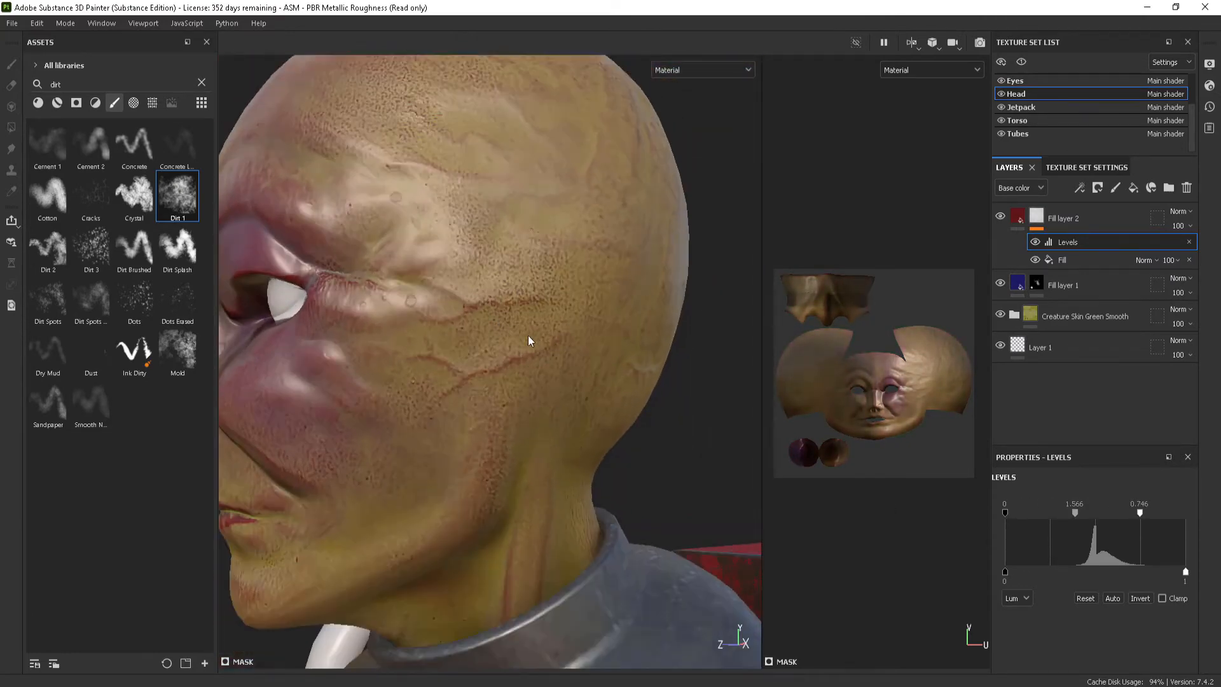
pyautogui.keyDown('alt'); pyautogui.moveTo(529, 340); pyautogui.dragTo(665, 341); pyautogui.keyUp('alt')
pyautogui.scroll(2, 665, 341)
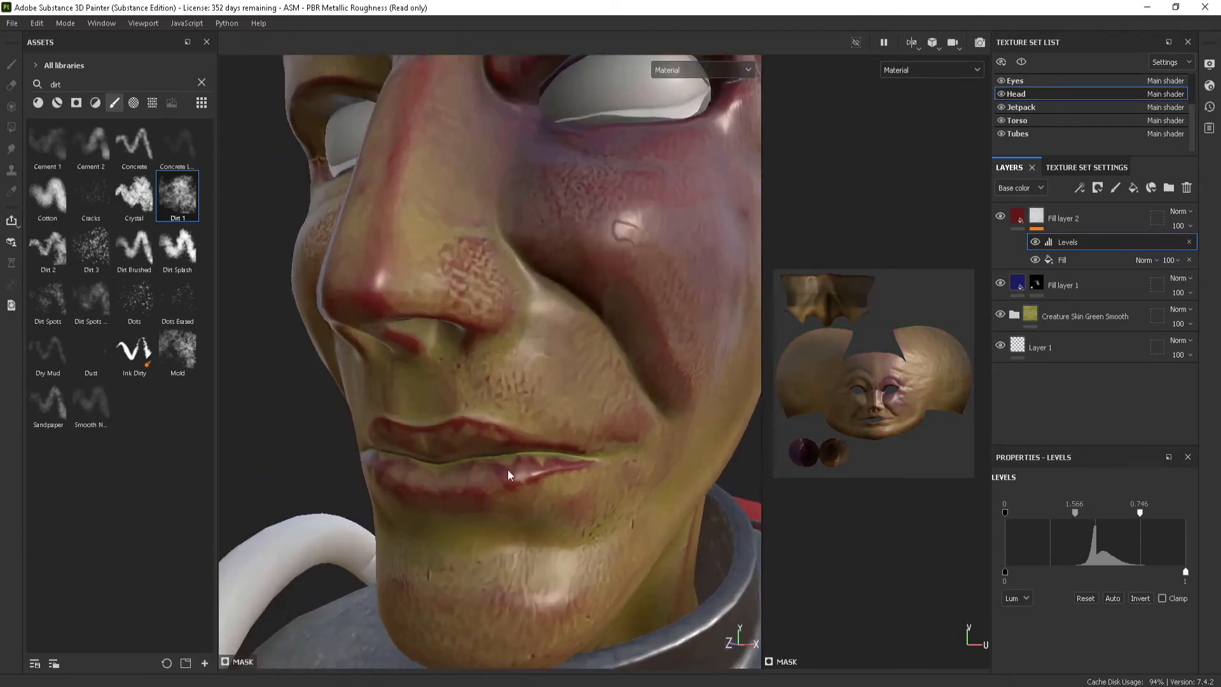
pyautogui.scroll(2, 509, 474)
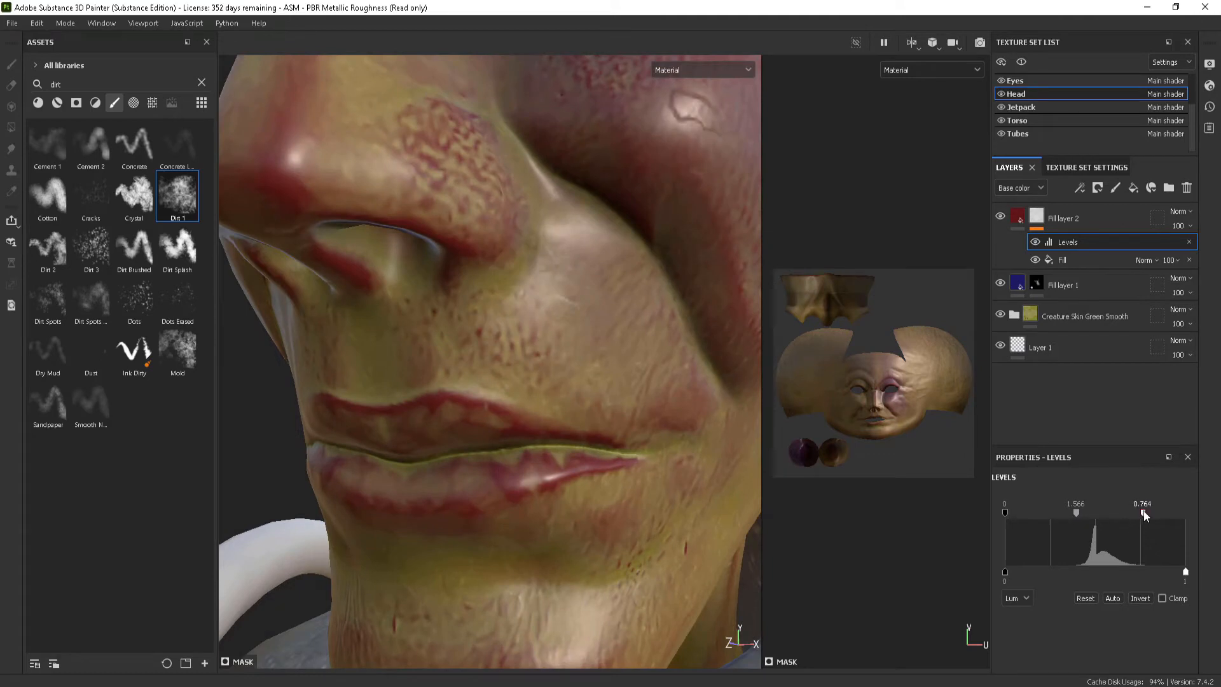
# Set the mask's Levels to an input white point of 0.915 and a midtone of 2.552, and compare the red layer hidden and shown
pyautogui.moveTo(1144, 512); pyautogui.dragTo(1172, 514)
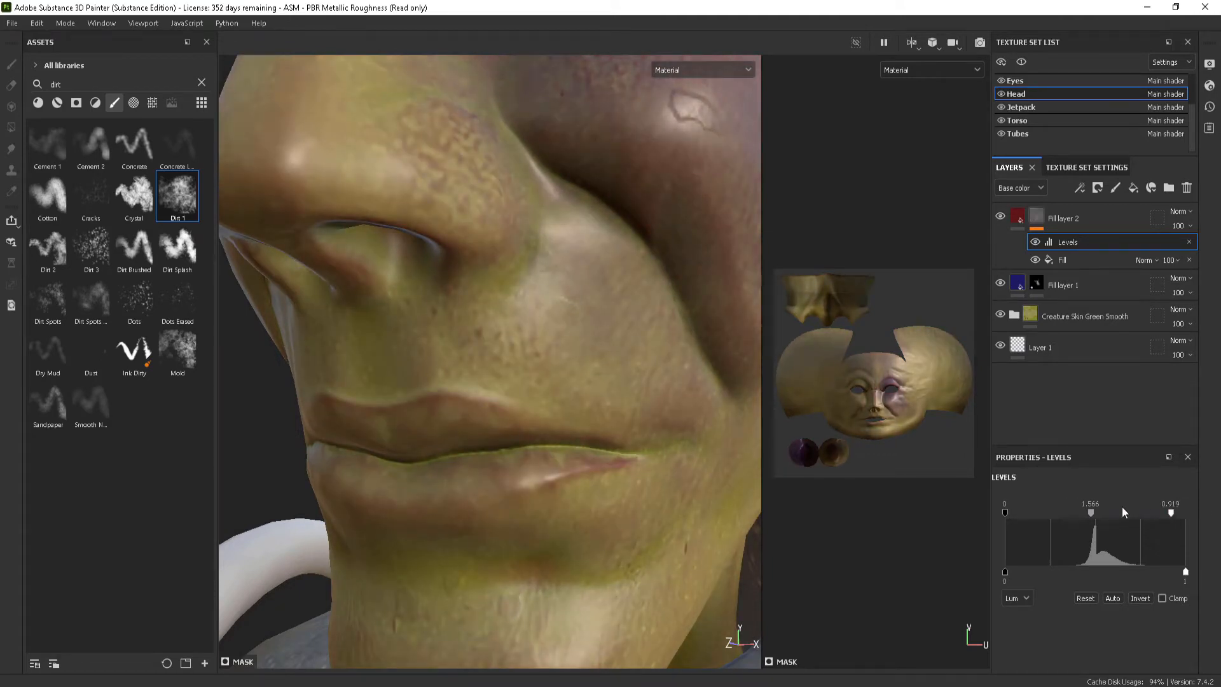
pyautogui.moveTo(1091, 511)
pyautogui.mouseDown()
pyautogui.moveTo(1005, 521)
pyautogui.moveTo(1119, 509)
pyautogui.moveTo(1097, 524)
pyautogui.mouseUp()
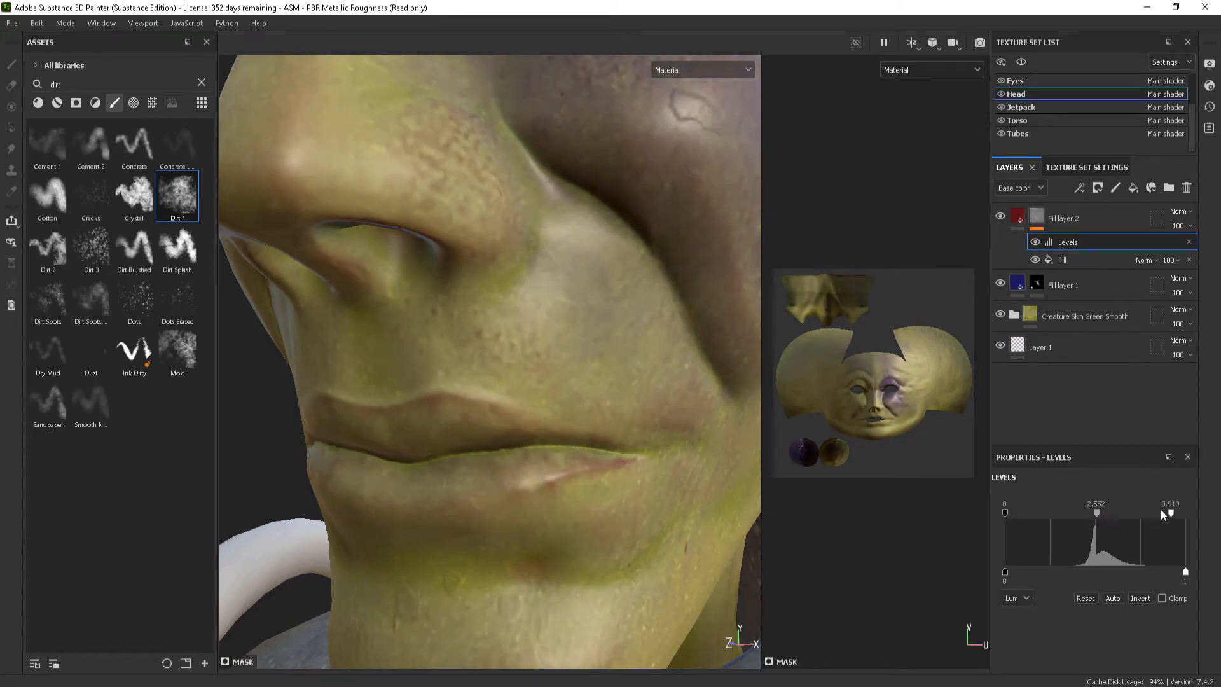
pyautogui.moveTo(1169, 512)
pyautogui.mouseDown()
pyautogui.moveTo(1157, 520)
pyautogui.moveTo(1182, 513)
pyautogui.moveTo(1170, 517)
pyautogui.mouseUp()
pyautogui.scroll(-3, 644, 386)
pyautogui.keyDown('alt'); pyautogui.moveTo(643, 386); pyautogui.dragTo(560, 302); pyautogui.keyUp('alt')
pyautogui.scroll(-3, 480, 526)
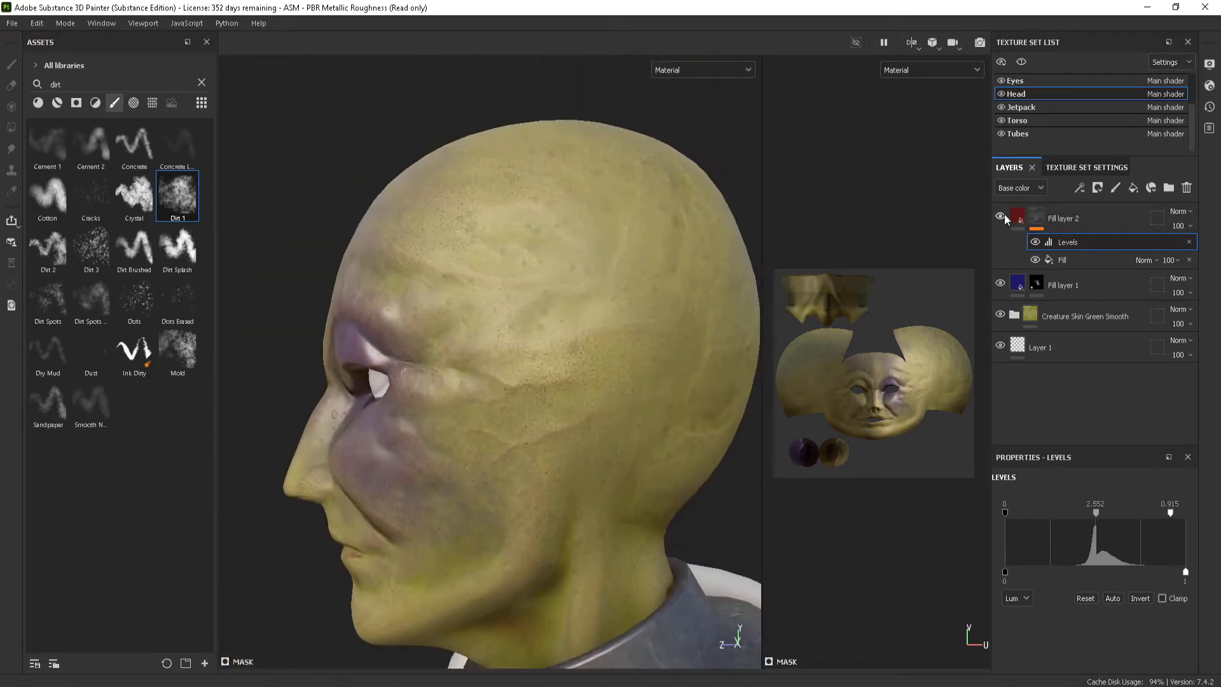
pyautogui.click(1000, 215)
pyautogui.click(1000, 216)
# Examine the textured head, torso, tubes and jetpack of the robot bust from all sides
pyautogui.scroll(-2, 482, 373)
pyautogui.keyDown('alt'); pyautogui.moveTo(482, 374); pyautogui.dragTo(619, 379); pyautogui.keyUp('alt')
pyautogui.keyDown('alt'); pyautogui.moveTo(445, 379); pyautogui.dragTo(560, 356, button='middle'); pyautogui.keyUp('alt')
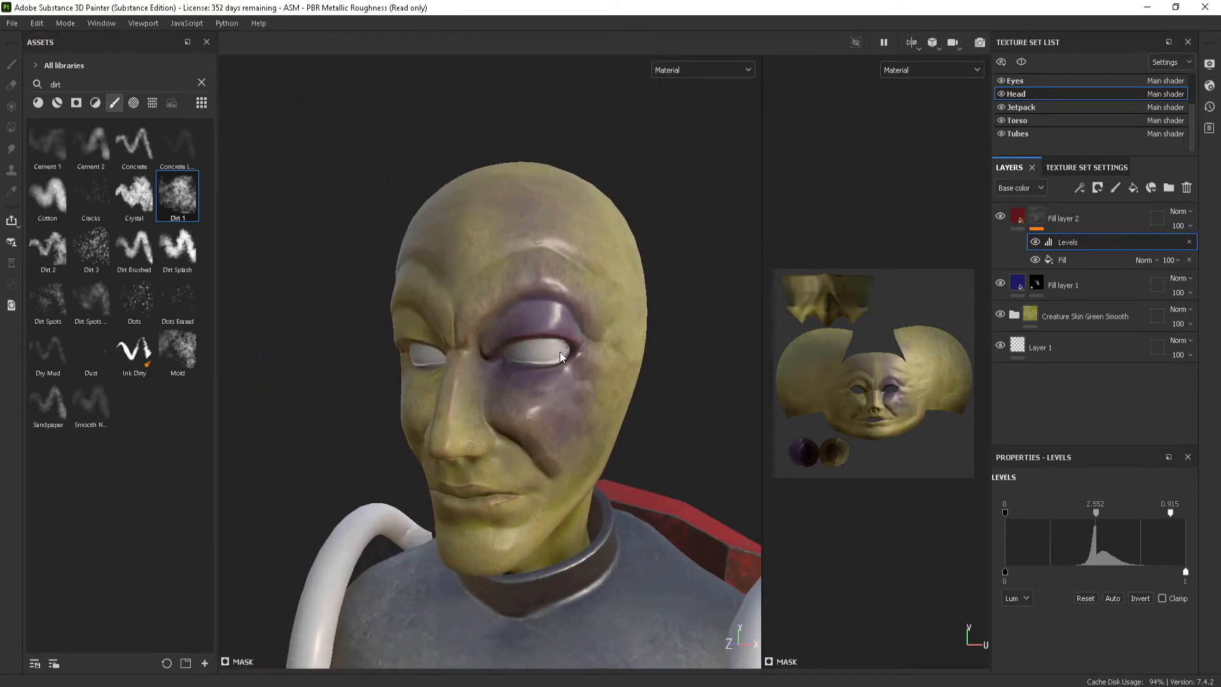
pyautogui.keyDown('alt'); pyautogui.moveTo(559, 357); pyautogui.dragTo(636, 360); pyautogui.keyUp('alt')
pyautogui.scroll(3, 636, 359)
pyautogui.keyDown('alt'); pyautogui.moveTo(398, 464); pyautogui.dragTo(550, 287, button='middle'); pyautogui.keyUp('alt')
pyautogui.scroll(-1, 550, 287)
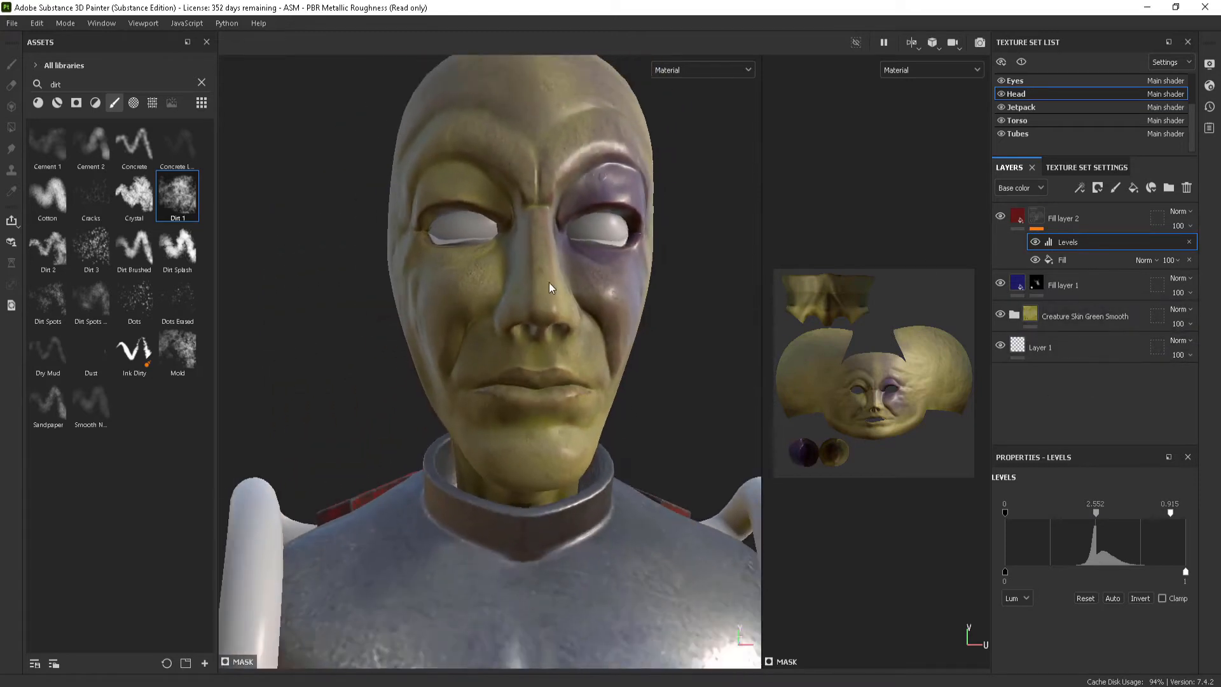
pyautogui.keyDown('alt'); pyautogui.moveTo(550, 288); pyautogui.dragTo(682, 456); pyautogui.keyUp('alt')
pyautogui.keyDown('alt'); pyautogui.moveTo(420, 365); pyautogui.dragTo(426, 502, button='middle'); pyautogui.keyUp('alt')
pyautogui.keyDown('alt'); pyautogui.keyDown('shift'); pyautogui.moveTo(426, 502); pyautogui.dragTo(418, 514); pyautogui.keyUp('shift'); pyautogui.keyUp('alt')
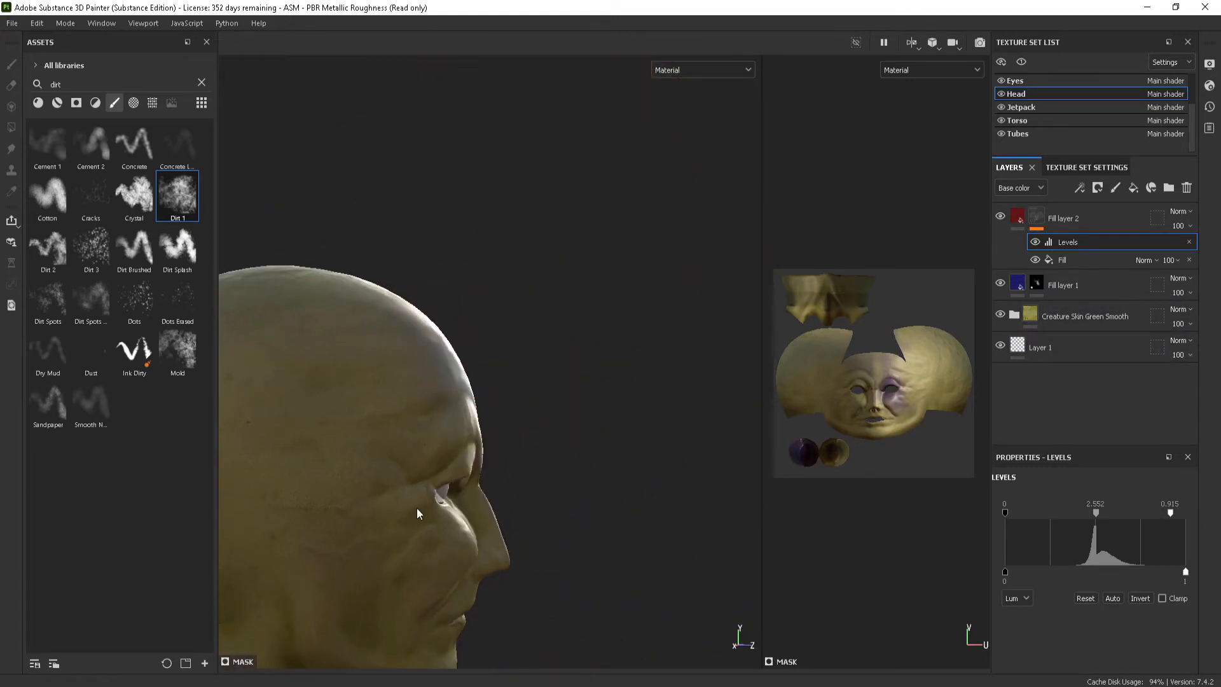
pyautogui.keyDown('alt'); pyautogui.moveTo(417, 514); pyautogui.dragTo(591, 364, button='middle'); pyautogui.keyUp('alt')
pyautogui.keyDown('alt'); pyautogui.moveTo(327, 389); pyautogui.dragTo(379, 379); pyautogui.keyUp('alt')
pyautogui.keyDown('alt'); pyautogui.moveTo(379, 379); pyautogui.dragTo(559, 409, button='middle'); pyautogui.keyUp('alt')
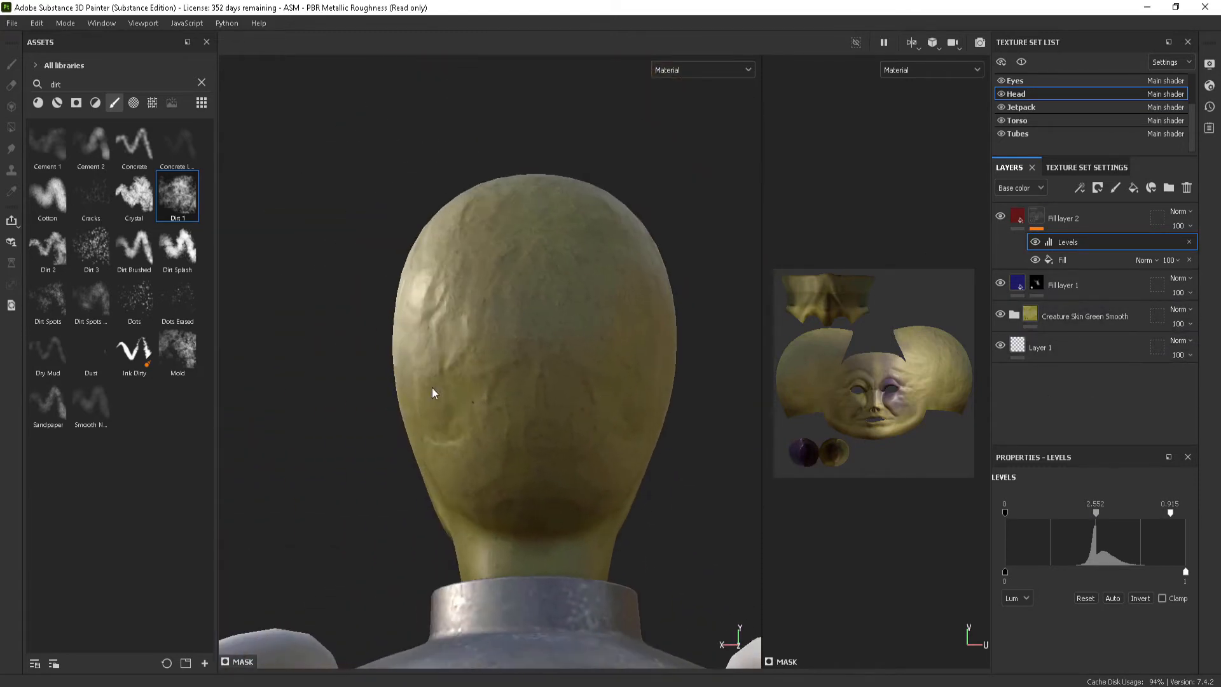
pyautogui.keyDown('alt'); pyautogui.moveTo(433, 393); pyautogui.dragTo(657, 399); pyautogui.keyUp('alt')
pyautogui.keyDown('alt'); pyautogui.moveTo(657, 398); pyautogui.dragTo(673, 409, button='right'); pyautogui.keyUp('alt')
pyautogui.keyDown('alt'); pyautogui.moveTo(672, 409); pyautogui.dragTo(604, 444); pyautogui.keyUp('alt')
pyautogui.keyDown('alt'); pyautogui.moveTo(605, 444); pyautogui.dragTo(400, 505, button='right'); pyautogui.keyUp('alt')
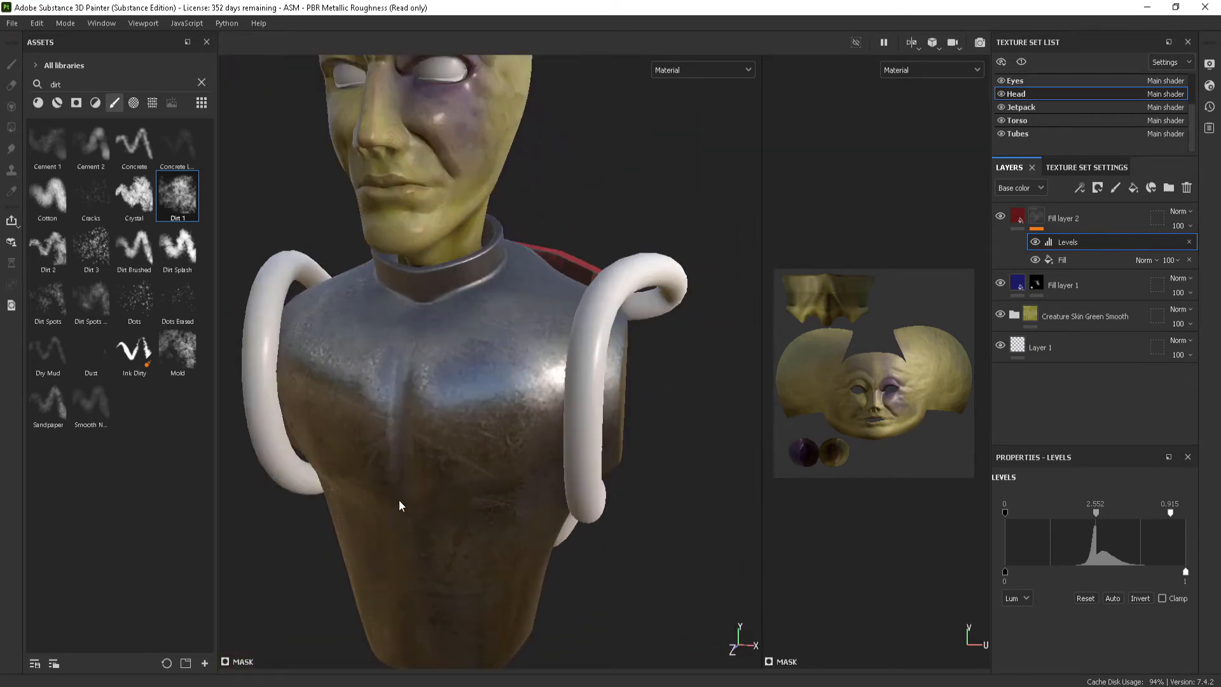
pyautogui.keyDown('alt'); pyautogui.moveTo(400, 506); pyautogui.dragTo(491, 362, button='middle'); pyautogui.keyUp('alt')
pyautogui.scroll(-3, 485, 373)
pyautogui.keyDown('alt'); pyautogui.moveTo(486, 373); pyautogui.dragTo(341, 341); pyautogui.keyUp('alt')
pyautogui.keyDown('alt'); pyautogui.moveTo(753, 396); pyautogui.dragTo(578, 444, button='middle'); pyautogui.keyUp('alt')
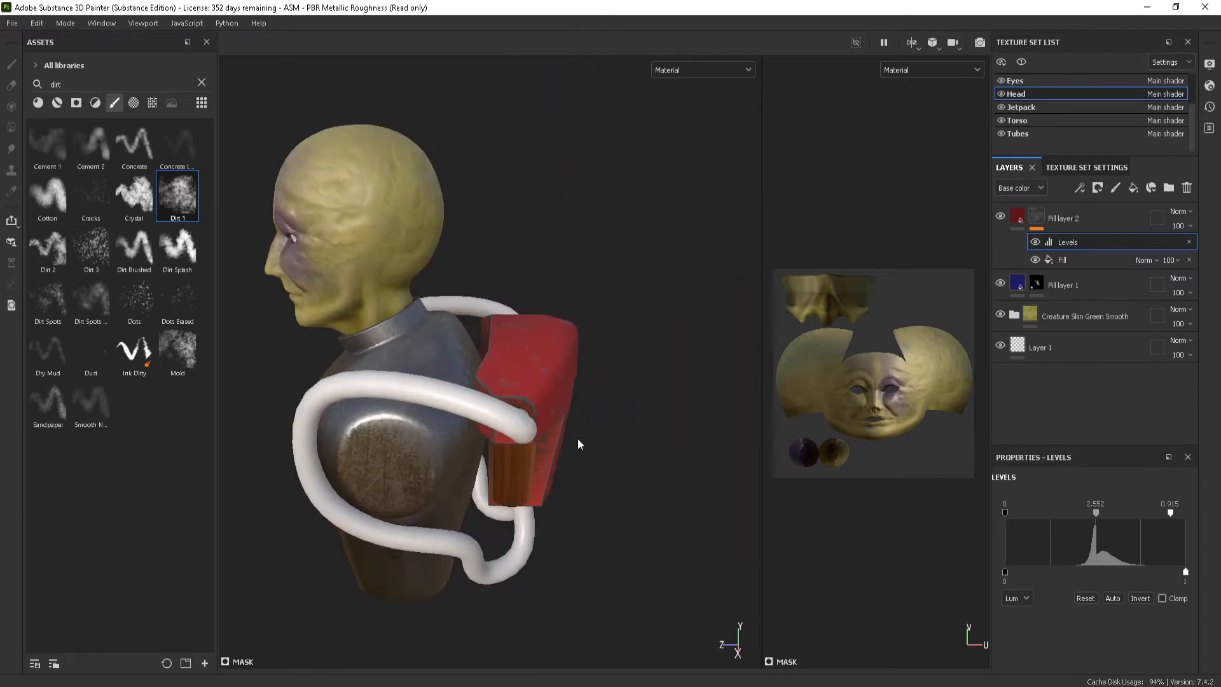
pyautogui.keyDown('alt'); pyautogui.moveTo(578, 444); pyautogui.dragTo(480, 410); pyautogui.keyUp('alt')
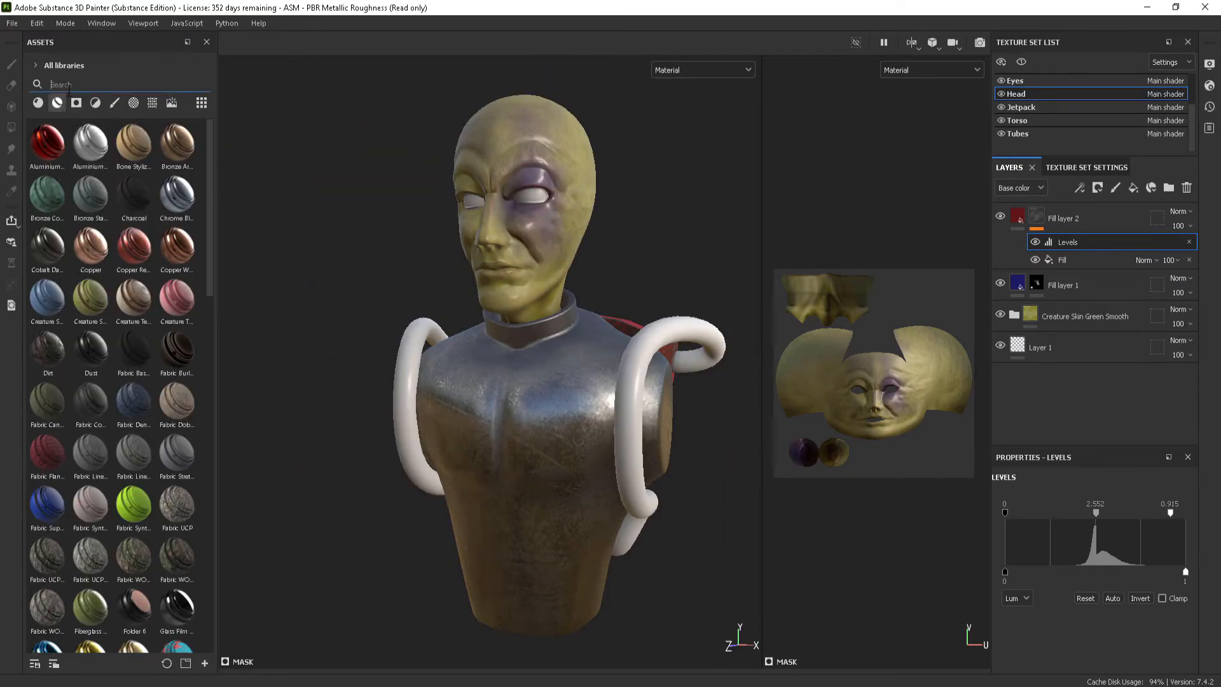
# Show the whole smart mask library and make the Jetpack texture set active, with the jetpack's back in view
pyautogui.click(76, 102)
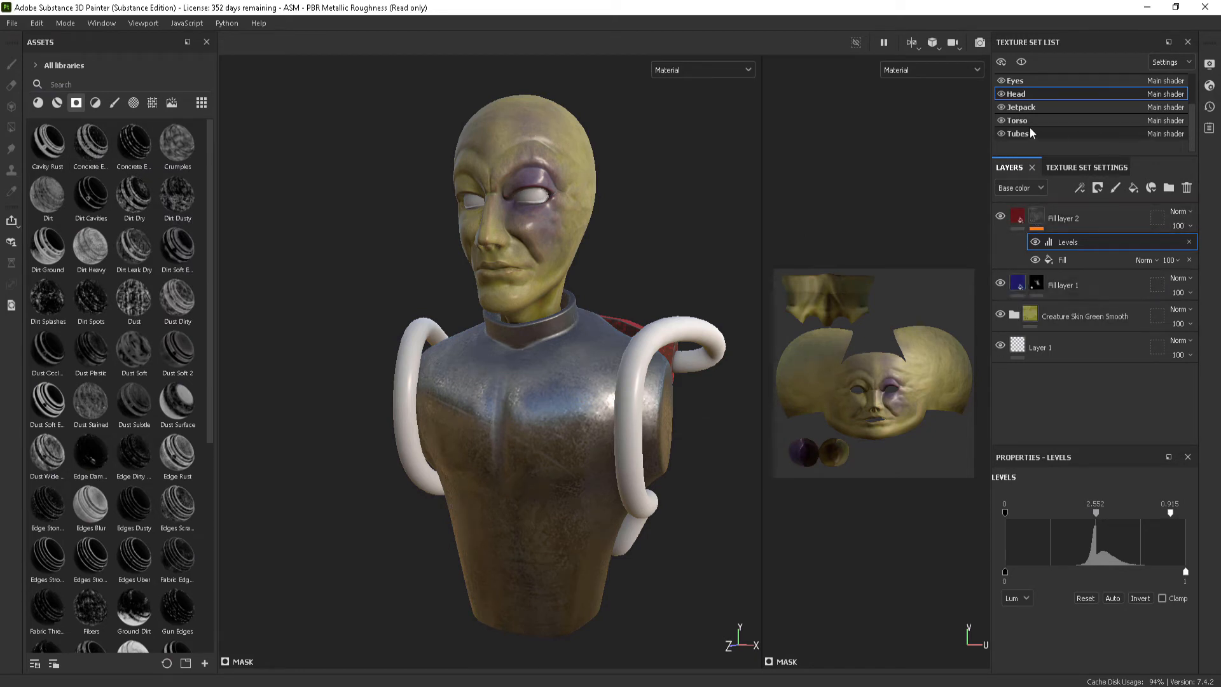
pyautogui.click(1025, 109)
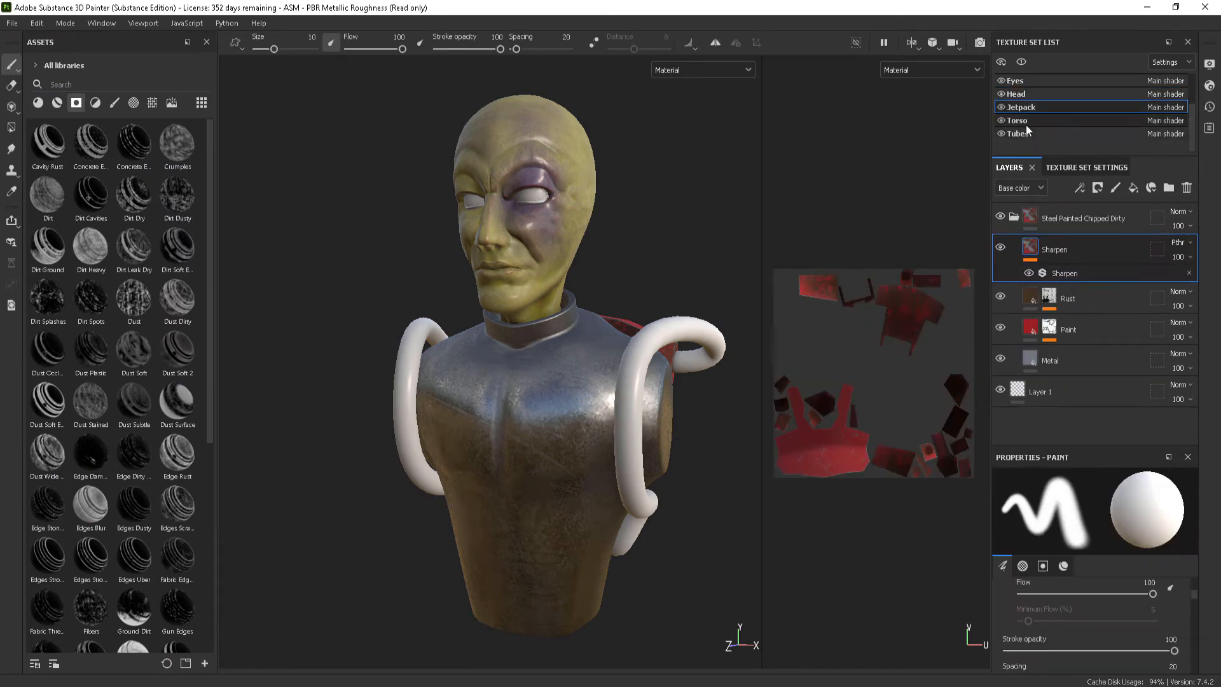
pyautogui.click(1017, 120)
pyautogui.keyDown('alt'); pyautogui.moveTo(643, 337); pyautogui.dragTo(515, 347); pyautogui.keyUp('alt')
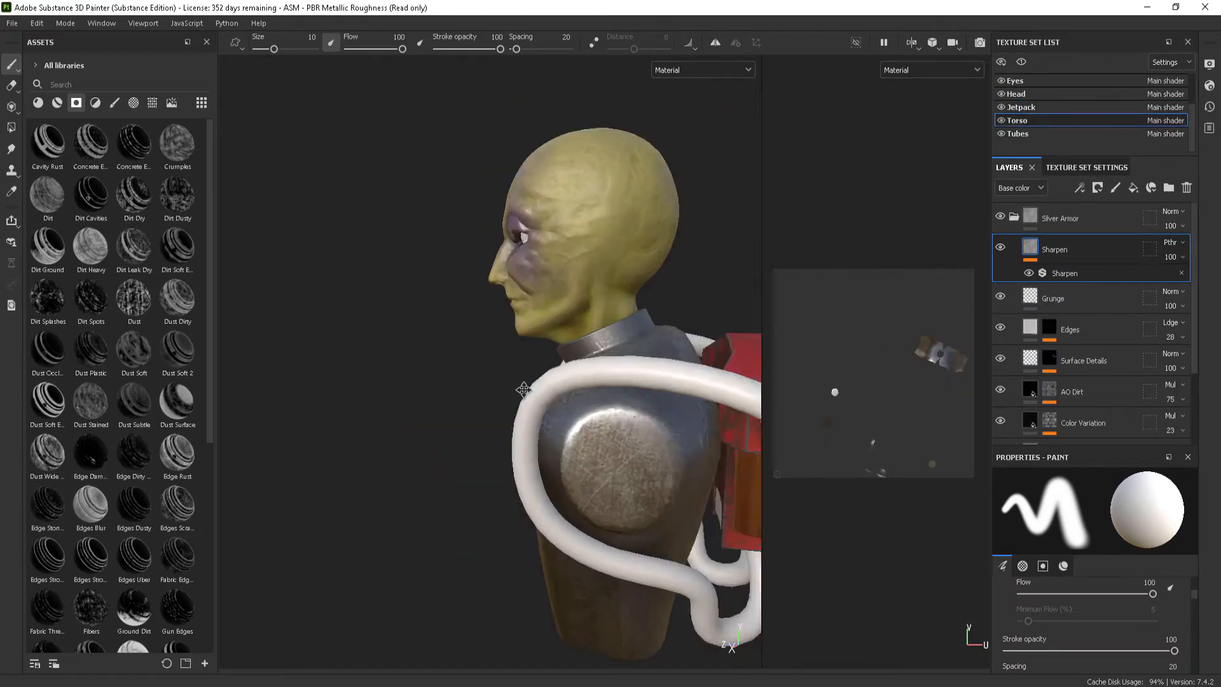
pyautogui.keyDown('alt'); pyautogui.moveTo(712, 376); pyautogui.dragTo(543, 392, button='middle'); pyautogui.keyUp('alt')
pyautogui.keyDown('alt'); pyautogui.moveTo(542, 392); pyautogui.dragTo(454, 407); pyautogui.keyUp('alt')
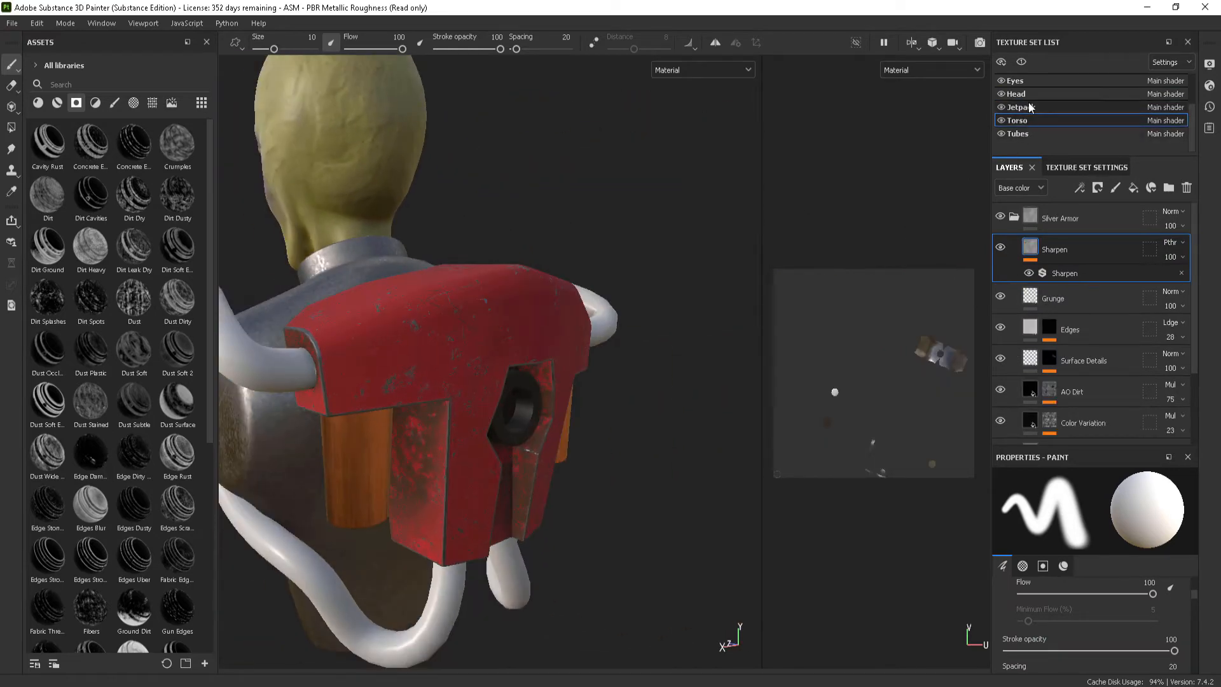
pyautogui.keyDown('alt'); pyautogui.moveTo(488, 248); pyautogui.dragTo(485, 300); pyautogui.keyUp('alt')
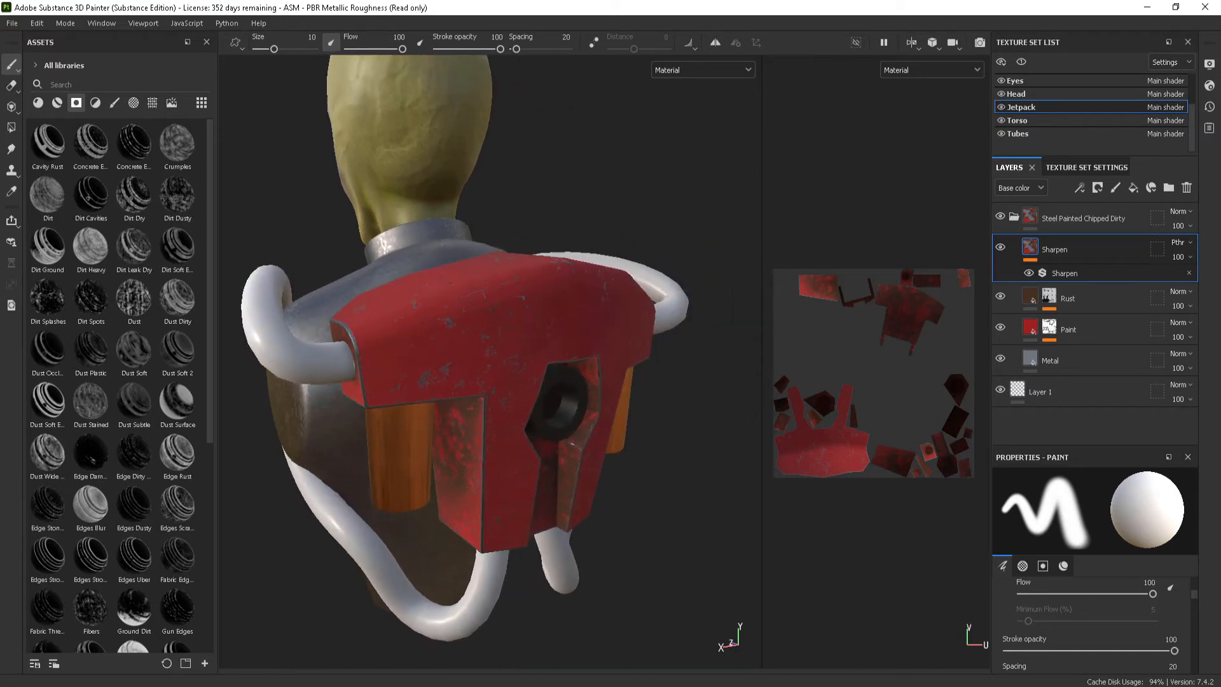
# Search the smart mask library for "gun" and pick out the Gun Edges mask
pyautogui.keyDown('alt'); pyautogui.moveTo(438, 300); pyautogui.dragTo(472, 299, button='middle'); pyautogui.keyUp('alt')
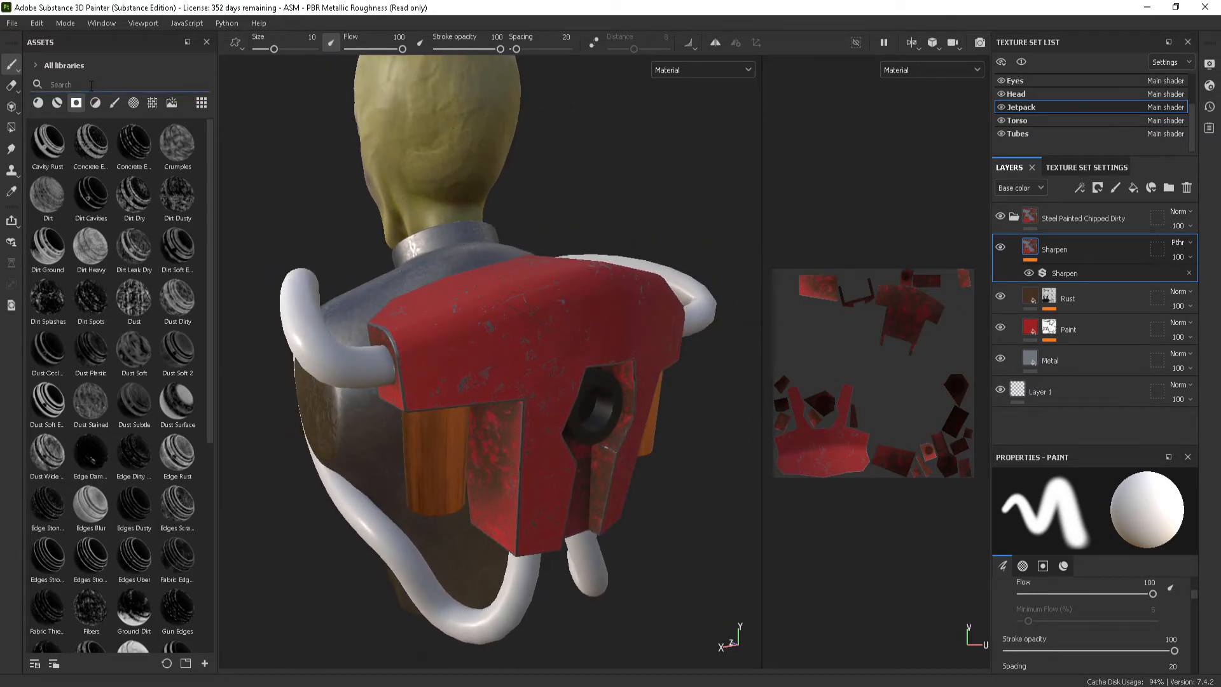
pyautogui.write('gun')
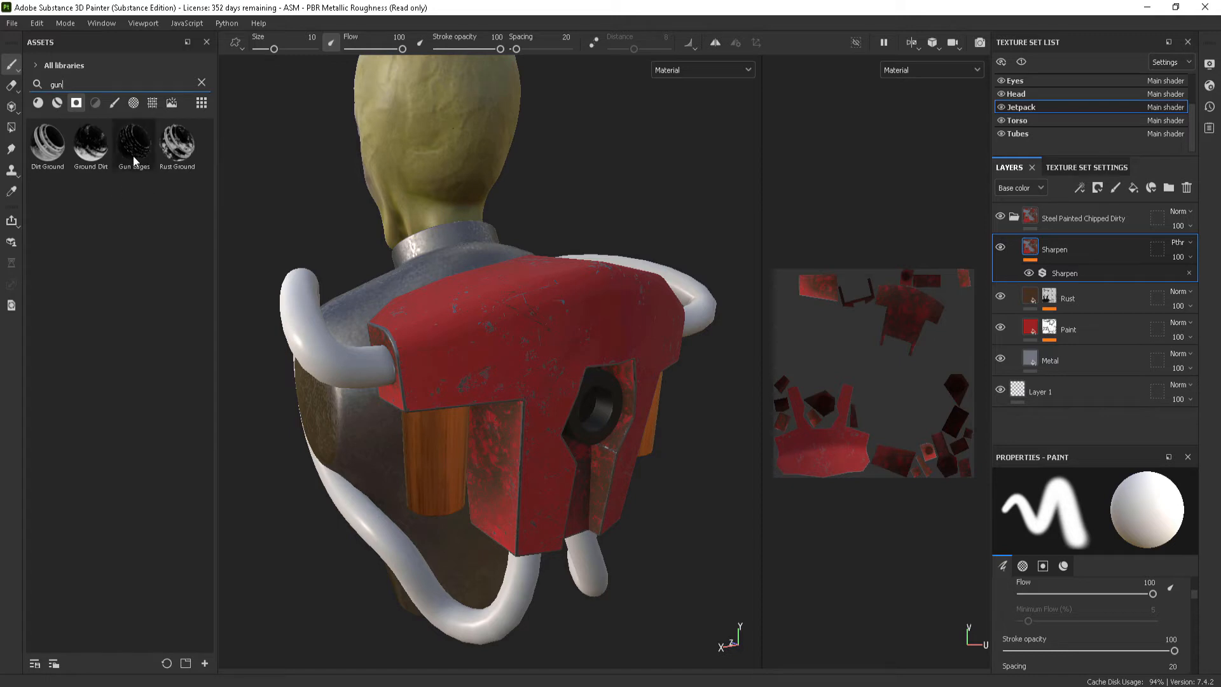
pyautogui.moveTo(132, 156)
pyautogui.mouseDown()
pyautogui.moveTo(501, 293)
pyautogui.moveTo(544, 376)
pyautogui.moveTo(522, 348)
pyautogui.moveTo(173, 188)
pyautogui.moveTo(133, 142)
pyautogui.mouseUp()
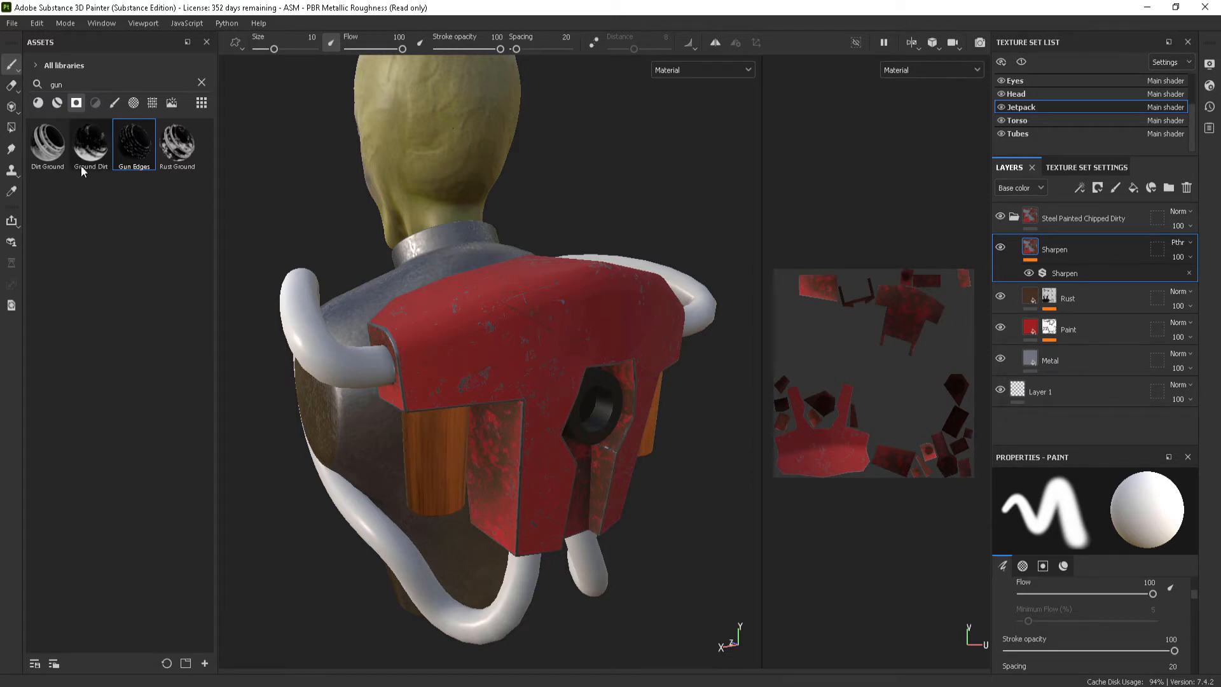
pyautogui.moveTo(785, 207); pyautogui.dragTo(133, 149)
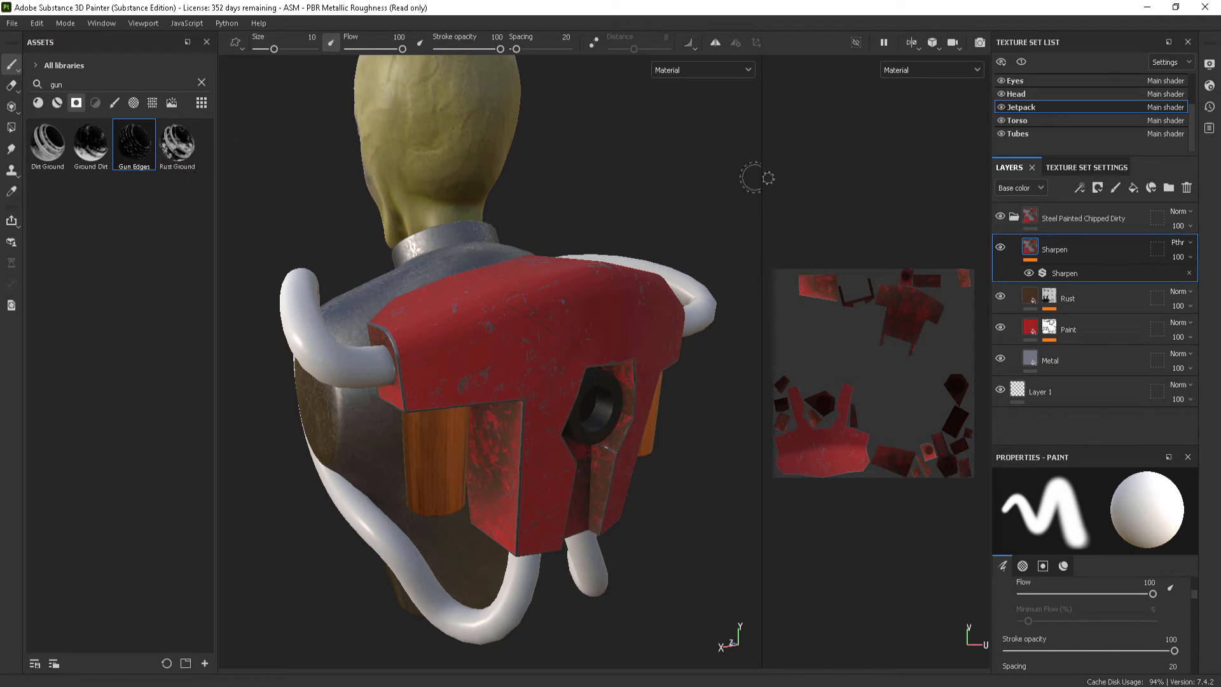
# Collapse the Steel Painted Chipped Dirty folder and add a fill layer above it with the brown base color 745631
pyautogui.click(1074, 218)
pyautogui.click(1014, 216)
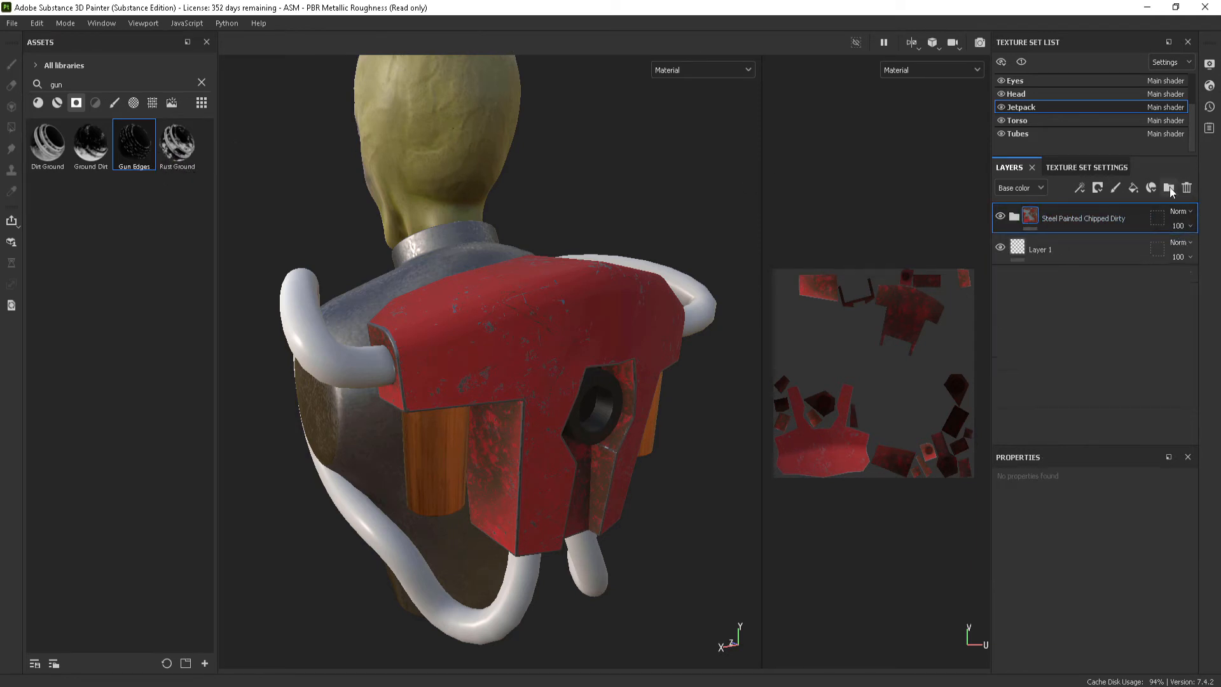
pyautogui.click(1133, 187)
pyautogui.click(1107, 623)
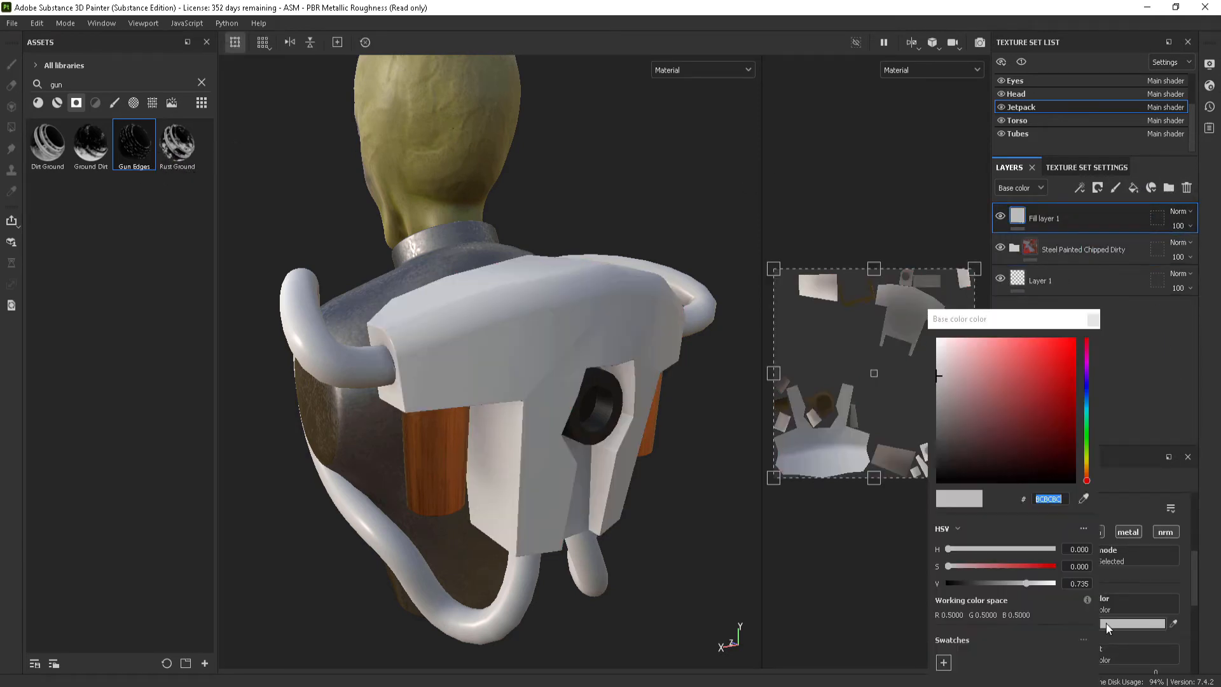
pyautogui.click(1086, 466)
pyautogui.moveTo(1058, 433); pyautogui.dragTo(1016, 416)
pyautogui.click(1087, 471)
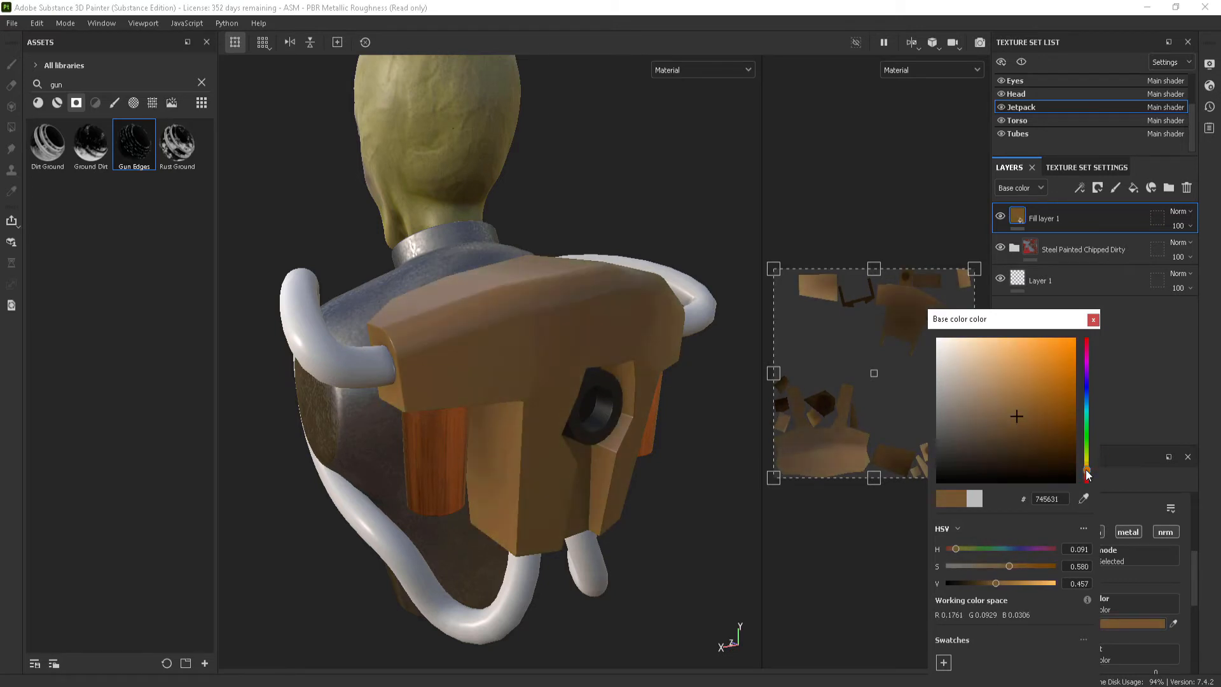
pyautogui.click(1093, 320)
# Apply the Gun Edges smart mask to the brown fill layer and compare the jetpack's edges with the layer hidden and shown
pyautogui.keyDown('alt'); pyautogui.moveTo(594, 394); pyautogui.dragTo(572, 299); pyautogui.keyUp('alt')
pyautogui.moveTo(748, 269); pyautogui.dragTo(1047, 211)
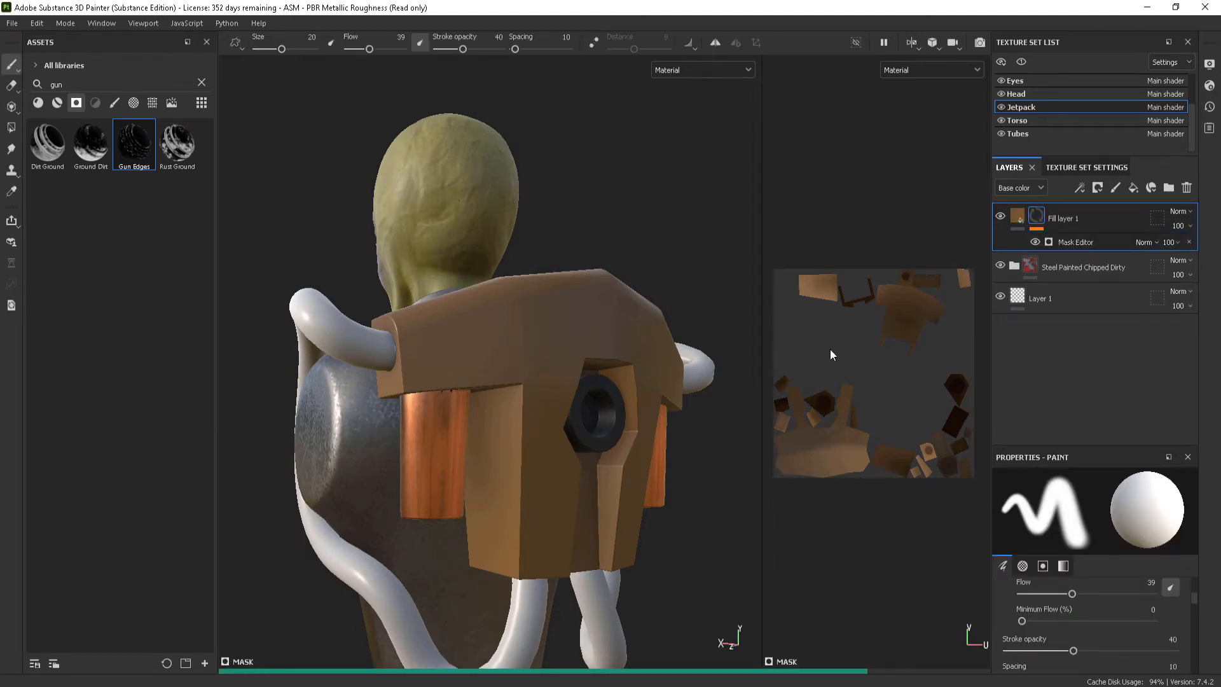
pyautogui.moveTo(617, 350)
pyautogui.keyDown('alt'); pyautogui.mouseDown()
pyautogui.moveTo(591, 365)
pyautogui.moveTo(660, 348)
pyautogui.mouseUp(); pyautogui.keyUp('alt')
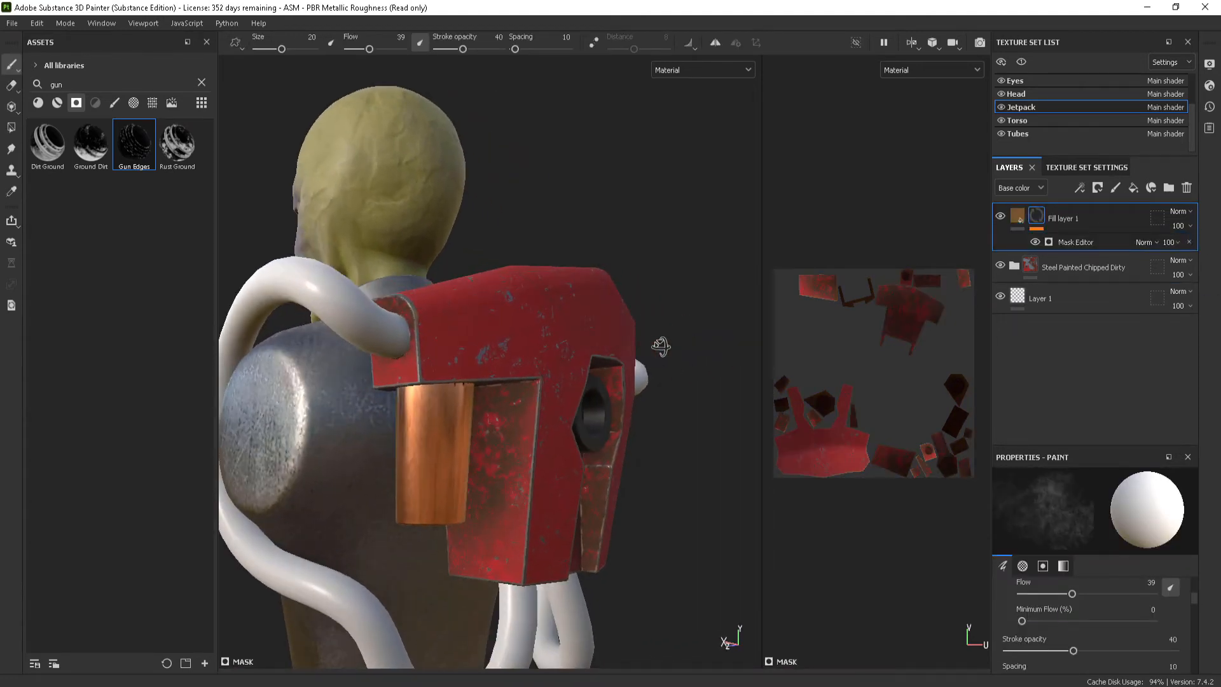
pyautogui.keyDown('alt'); pyautogui.moveTo(286, 229); pyautogui.dragTo(380, 244, button='right'); pyautogui.keyUp('alt')
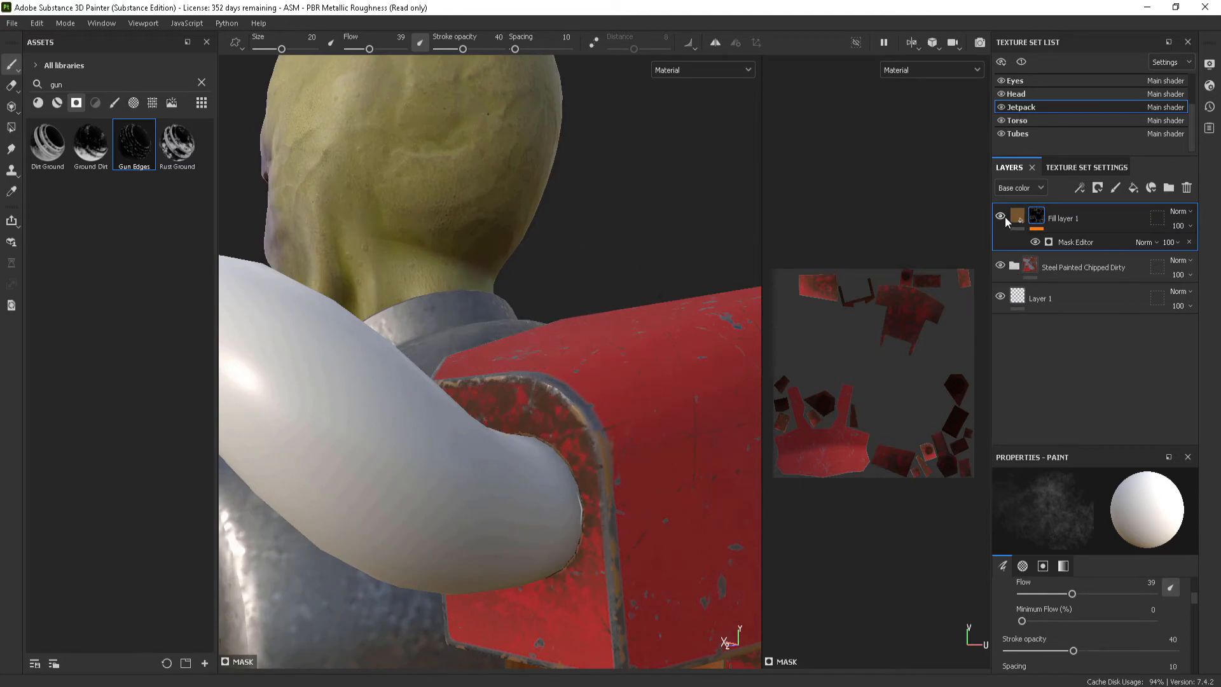
pyautogui.moveTo(572, 357)
pyautogui.keyDown('alt'); pyautogui.mouseDown()
pyautogui.moveTo(491, 371)
pyautogui.moveTo(532, 331)
pyautogui.moveTo(561, 437)
pyautogui.mouseUp(); pyautogui.keyUp('alt')
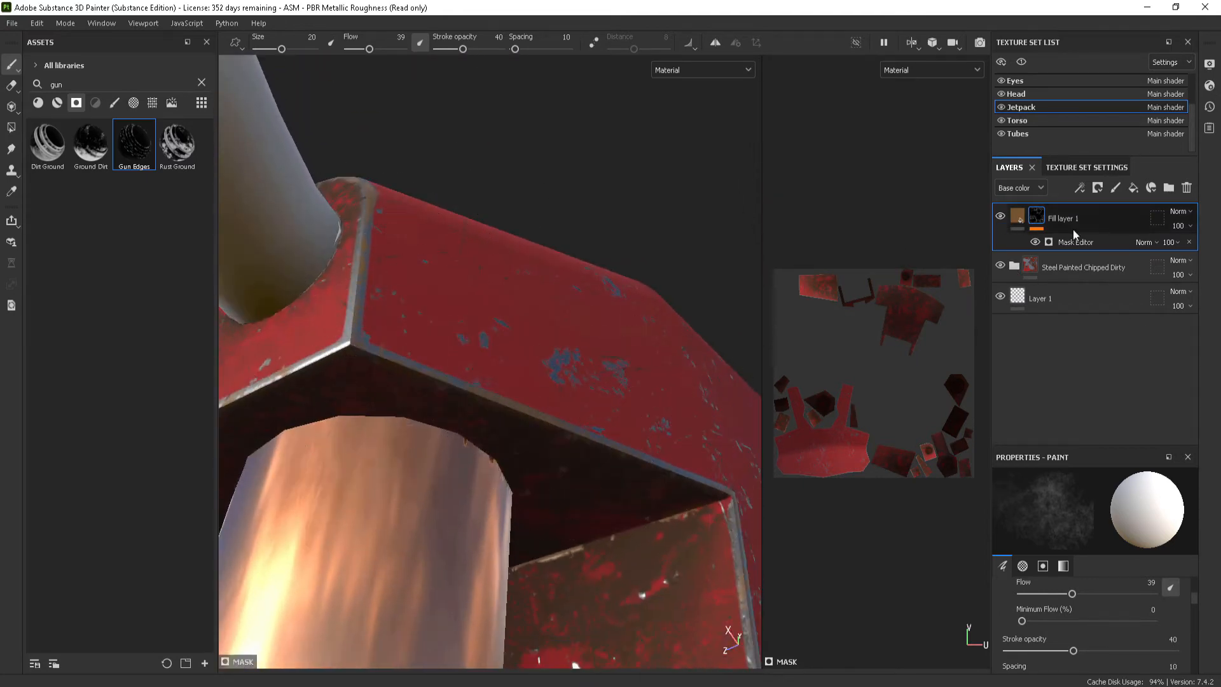
pyautogui.click(1001, 216)
pyautogui.click(1001, 216)
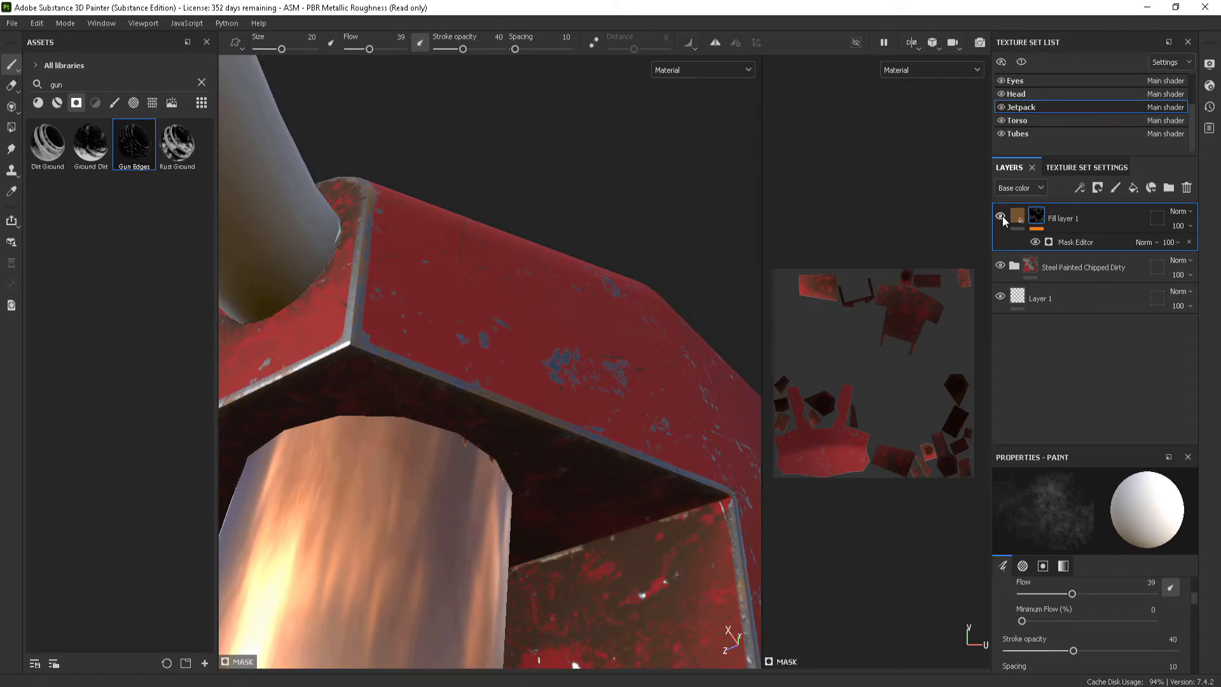
# Make the Torso texture set active, clear the asset search and show the alpha library, with the bust's front in view
pyautogui.scroll(-3, 572, 349)
pyautogui.moveTo(580, 341)
pyautogui.keyDown('alt'); pyautogui.mouseDown()
pyautogui.moveTo(572, 373)
pyautogui.moveTo(606, 480)
pyautogui.moveTo(523, 492)
pyautogui.moveTo(626, 351)
pyautogui.moveTo(551, 489)
pyautogui.moveTo(527, 333)
pyautogui.moveTo(697, 254)
pyautogui.moveTo(514, 357)
pyautogui.mouseUp(); pyautogui.keyUp('alt')
pyautogui.scroll(-4, 606, 481)
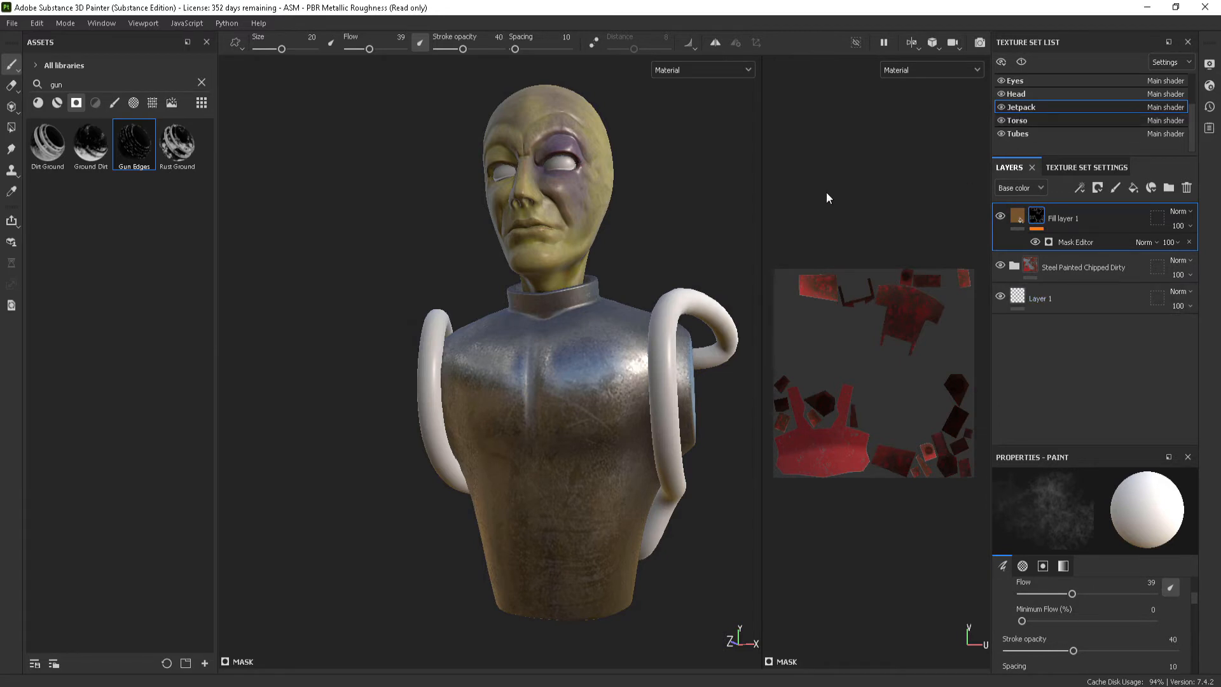
pyautogui.keyDown('alt'); pyautogui.moveTo(534, 472); pyautogui.dragTo(608, 459); pyautogui.keyUp('alt')
pyautogui.click(202, 82)
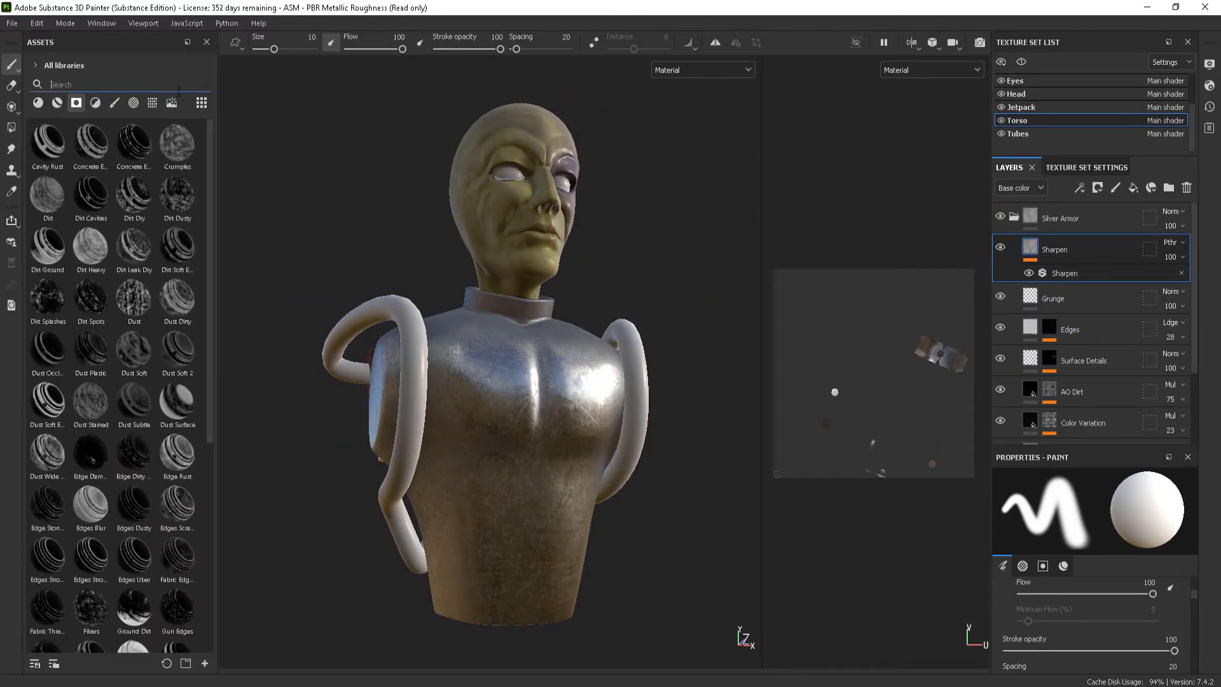
pyautogui.click(137, 102)
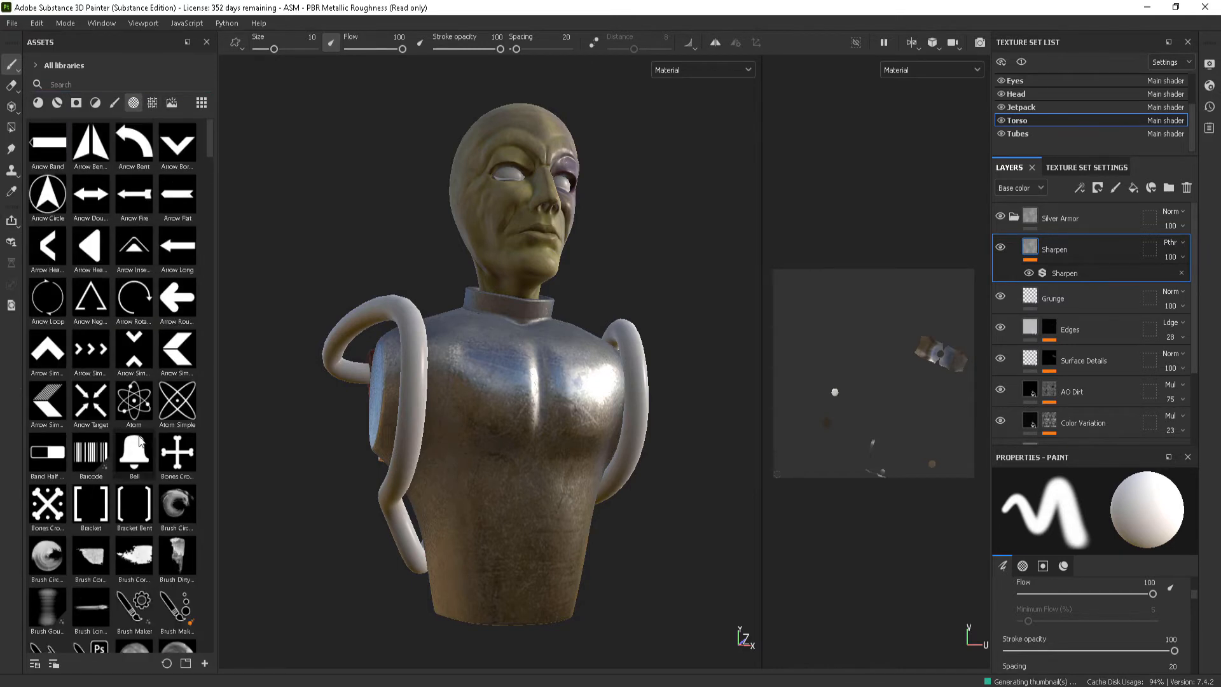
# Place the Handprint Paint Palm alpha on the middle of the chest as a new masked fill layer
pyautogui.keyDown('alt'); pyautogui.moveTo(635, 415); pyautogui.dragTo(598, 428); pyautogui.keyUp('alt')
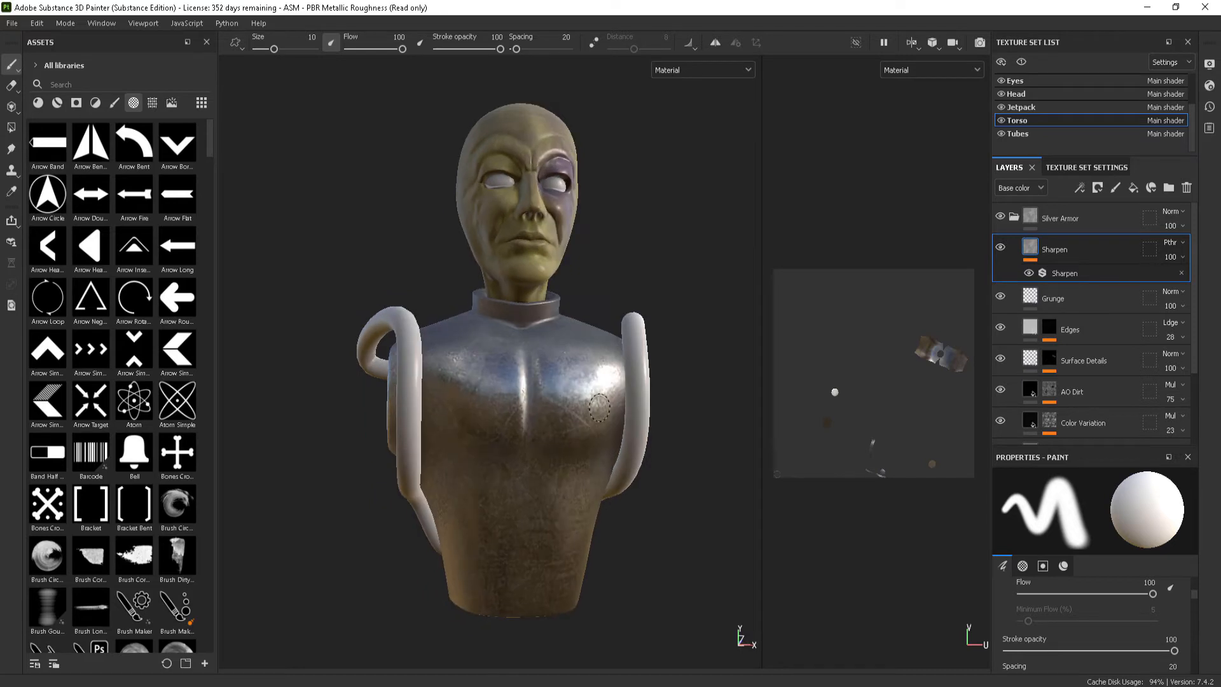
pyautogui.keyDown('alt'); pyautogui.moveTo(538, 492); pyautogui.dragTo(578, 490, button='right'); pyautogui.keyUp('alt')
pyautogui.keyDown('alt'); pyautogui.moveTo(578, 490); pyautogui.dragTo(555, 489); pyautogui.keyUp('alt')
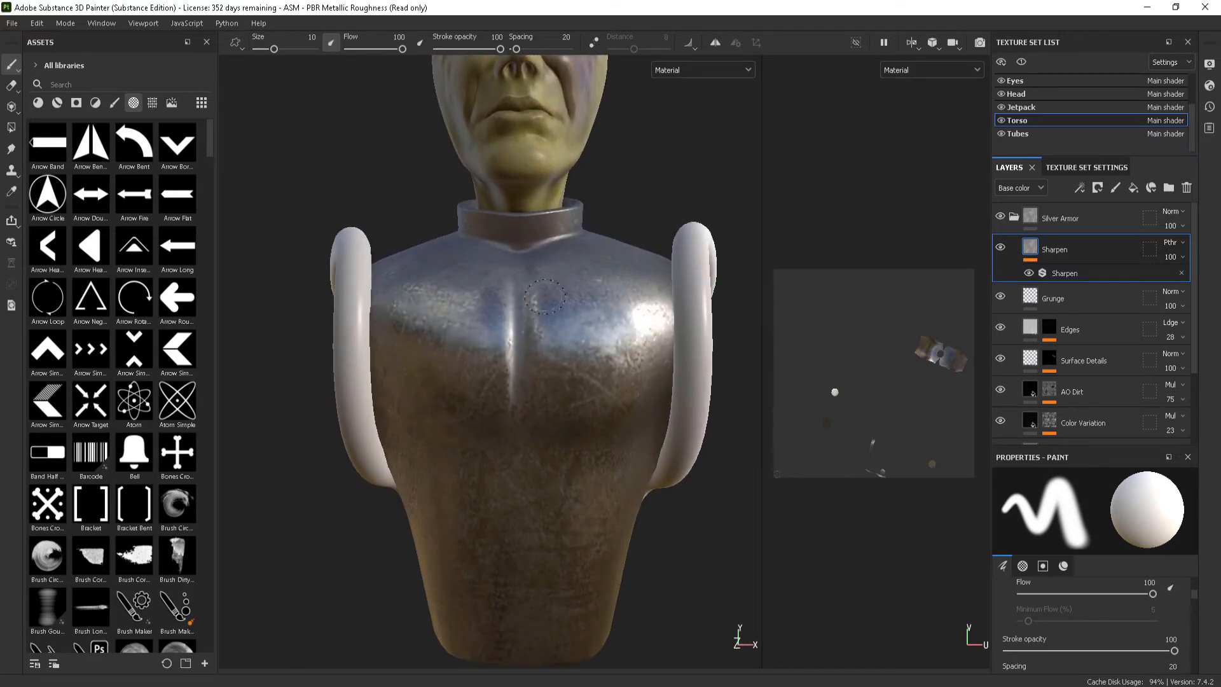
pyautogui.keyDown('alt'); pyautogui.moveTo(544, 295); pyautogui.dragTo(541, 254); pyautogui.keyUp('alt')
pyautogui.scroll(-10, 139, 199)
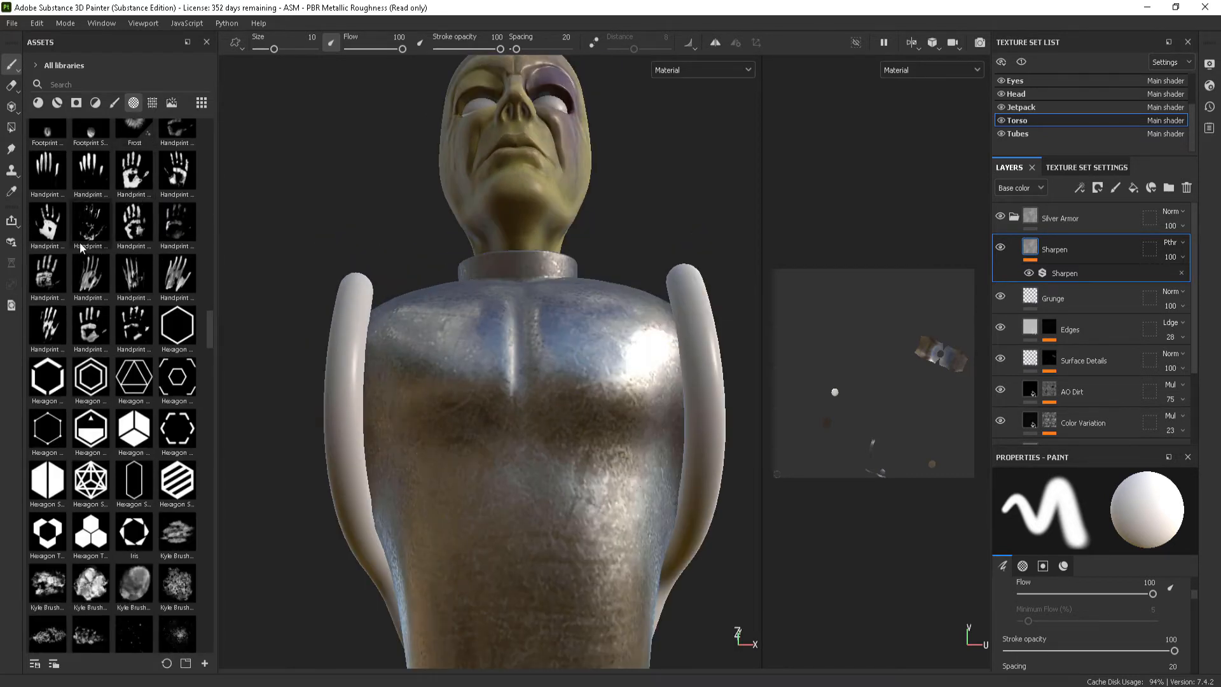
pyautogui.moveTo(49, 228); pyautogui.dragTo(617, 326)
pyautogui.moveTo(536, 402); pyautogui.dragTo(535, 402)
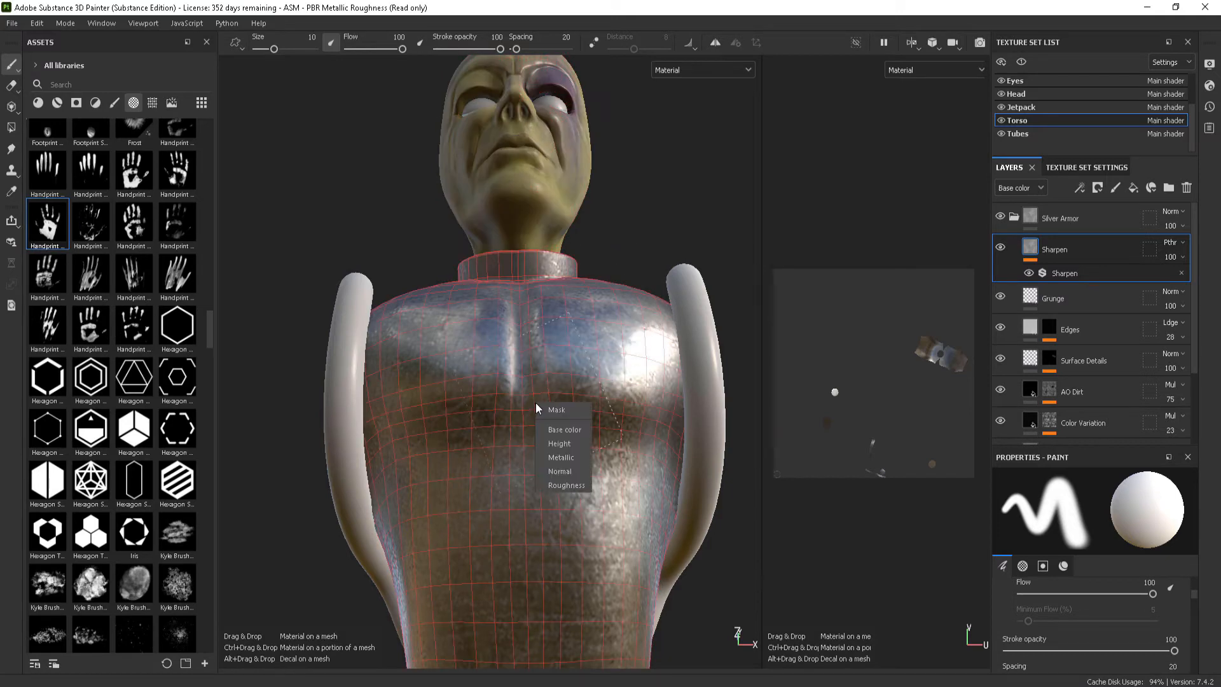
pyautogui.click(567, 426)
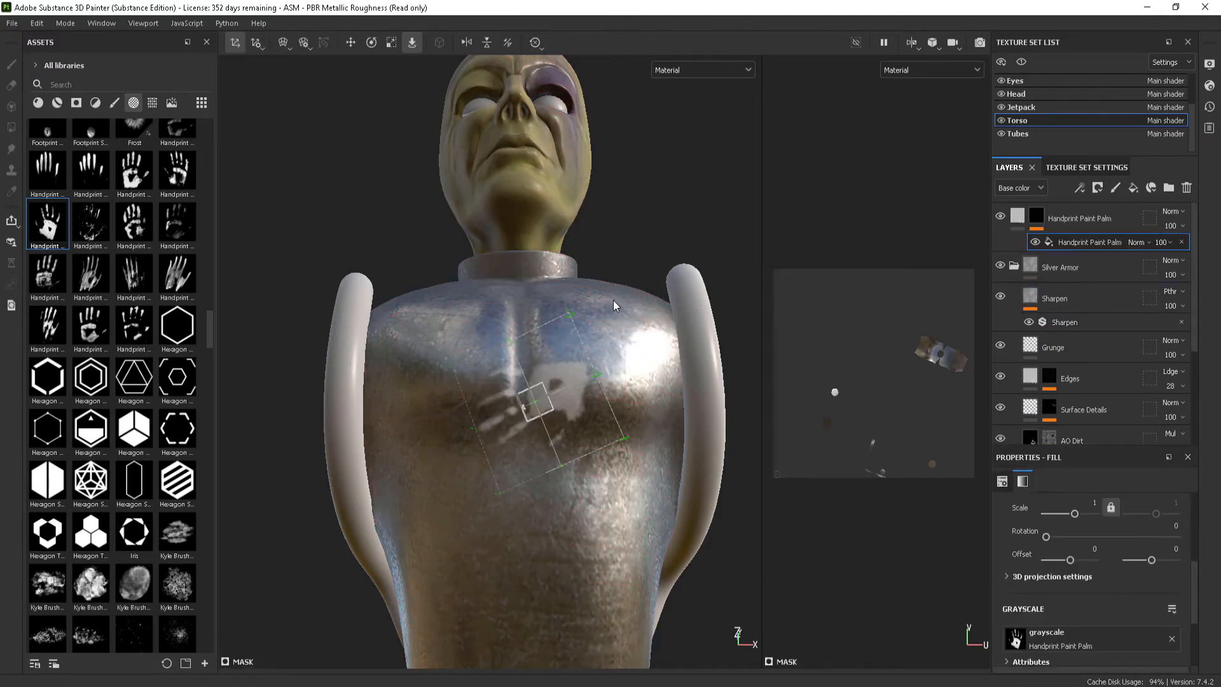
# Rotate the handprint projection so its fingers point upward, and scale it up evenly across the chest
pyautogui.keyDown('alt'); pyautogui.moveTo(614, 306); pyautogui.dragTo(615, 331); pyautogui.keyUp('alt')
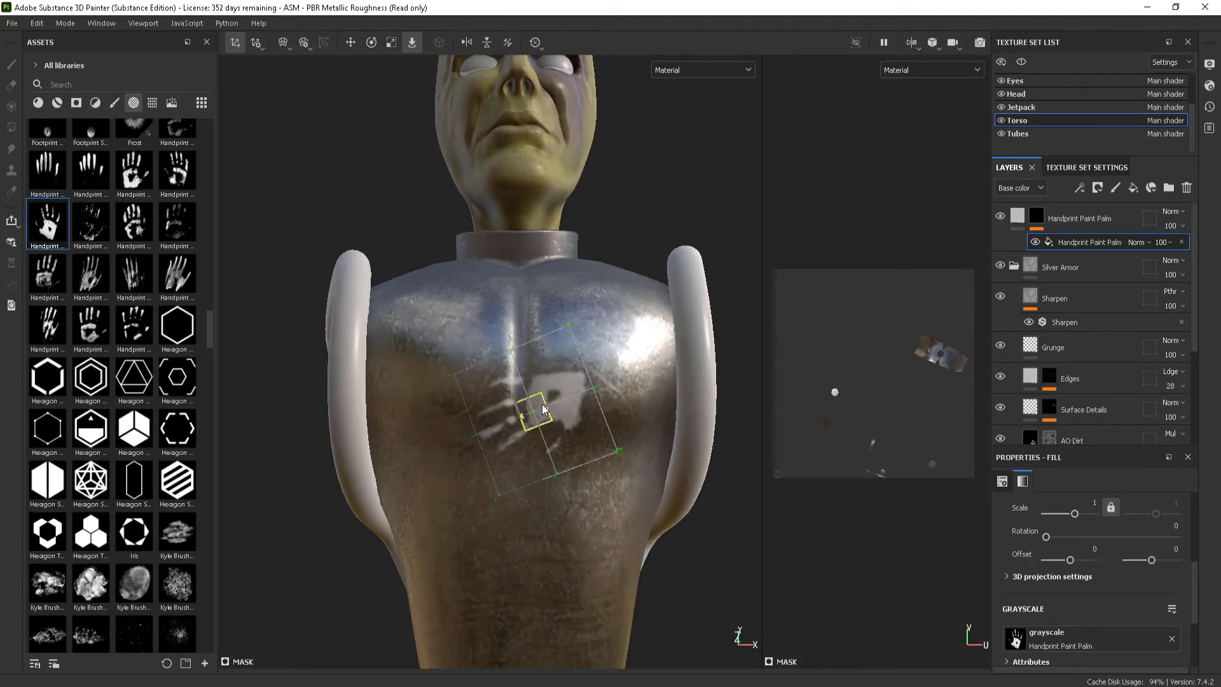
pyautogui.press('e')
pyautogui.moveTo(576, 366); pyautogui.dragTo(620, 545)
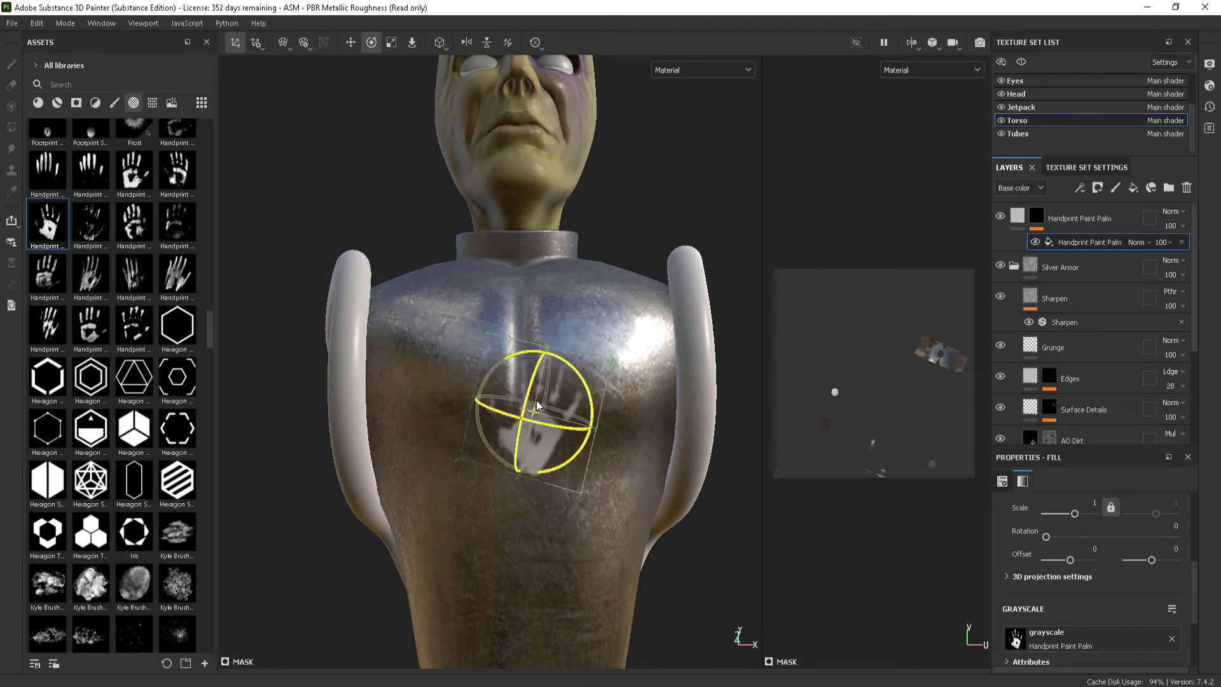
pyautogui.press('w')
pyautogui.press('r')
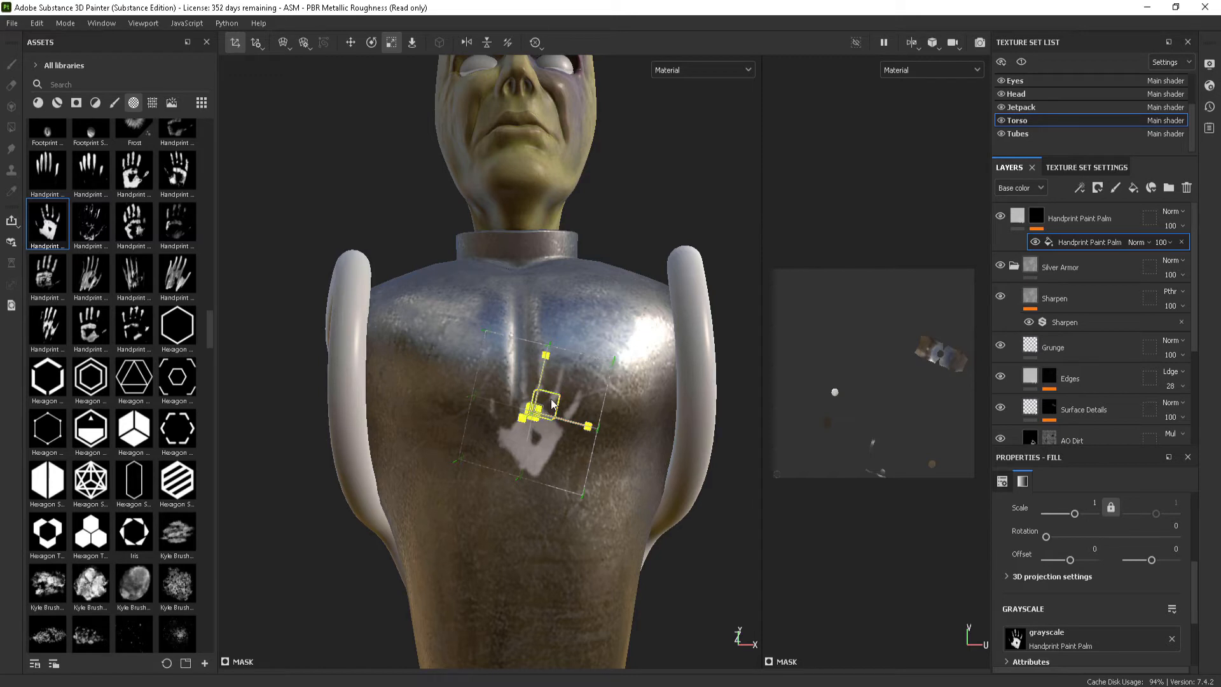
pyautogui.moveTo(552, 404)
pyautogui.mouseDown()
pyautogui.moveTo(585, 391)
pyautogui.moveTo(545, 414)
pyautogui.moveTo(567, 402)
pyautogui.mouseUp()
# Nudge the handprint projection slightly upward on the chest and scale it down a little
pyautogui.press('w')
pyautogui.scroll(-2, 568, 402)
pyautogui.keyDown('alt'); pyautogui.moveTo(684, 356); pyautogui.dragTo(645, 341); pyautogui.keyUp('alt')
pyautogui.scroll(2, 607, 424)
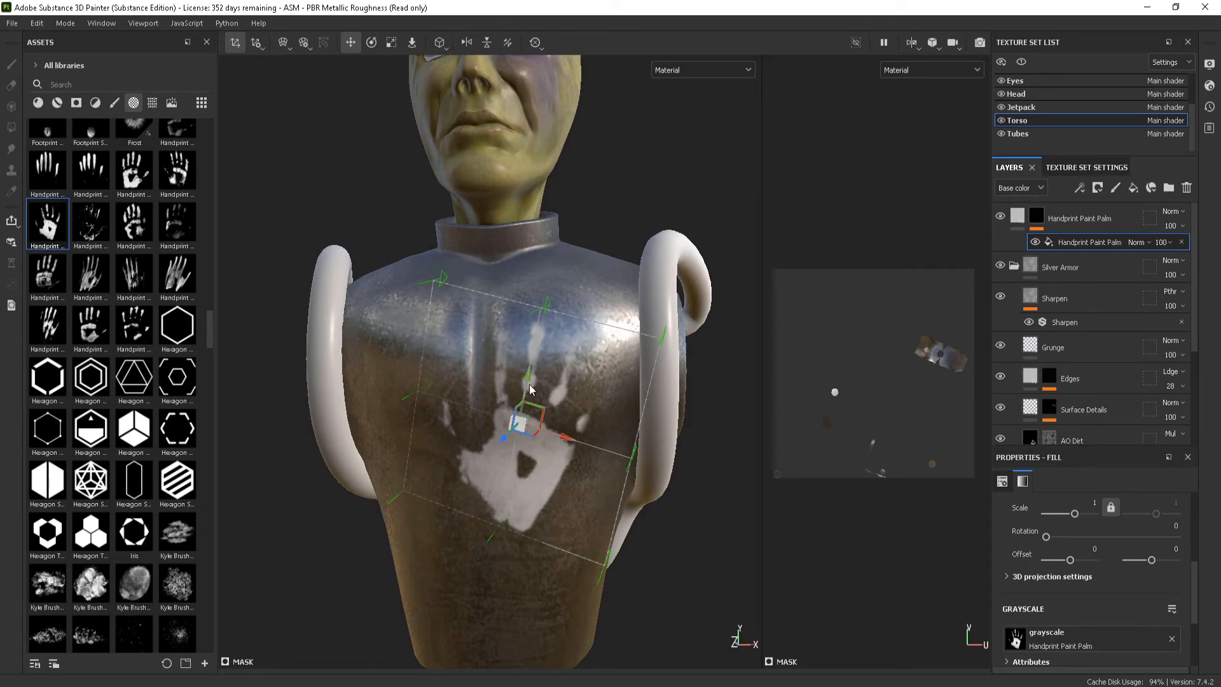
pyautogui.moveTo(526, 377)
pyautogui.mouseDown()
pyautogui.moveTo(548, 365)
pyautogui.moveTo(517, 376)
pyautogui.mouseUp()
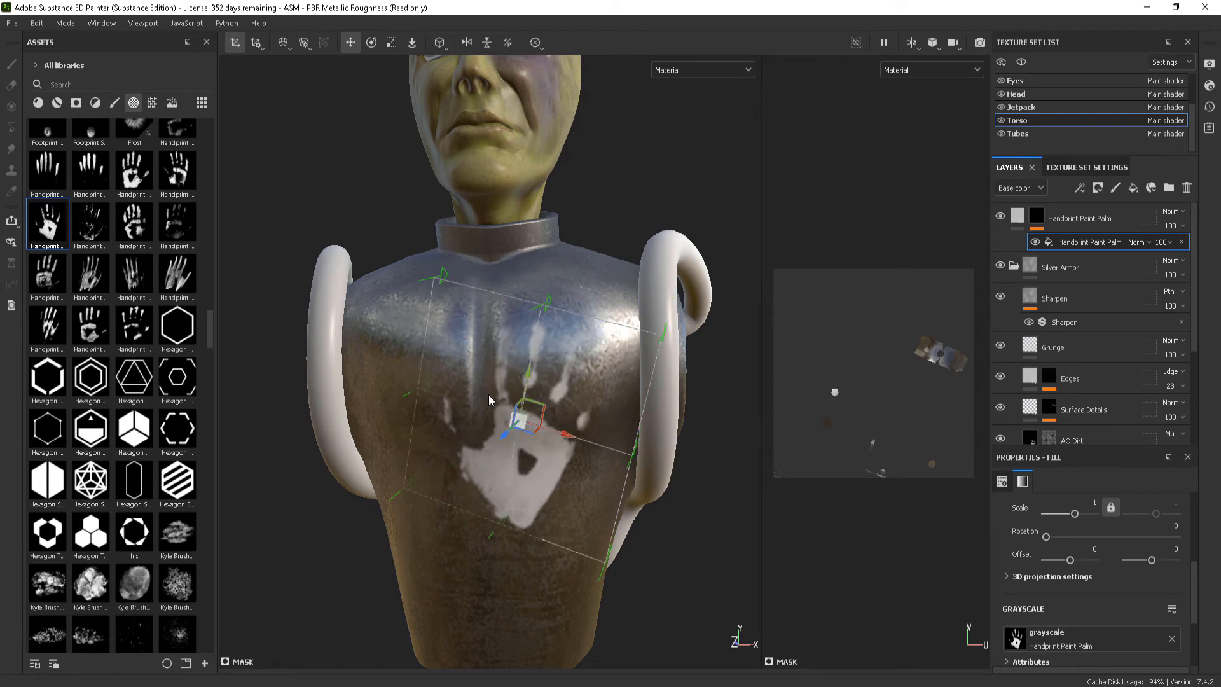
pyautogui.press('e')
pyautogui.press('r')
pyautogui.moveTo(519, 421); pyautogui.dragTo(493, 460)
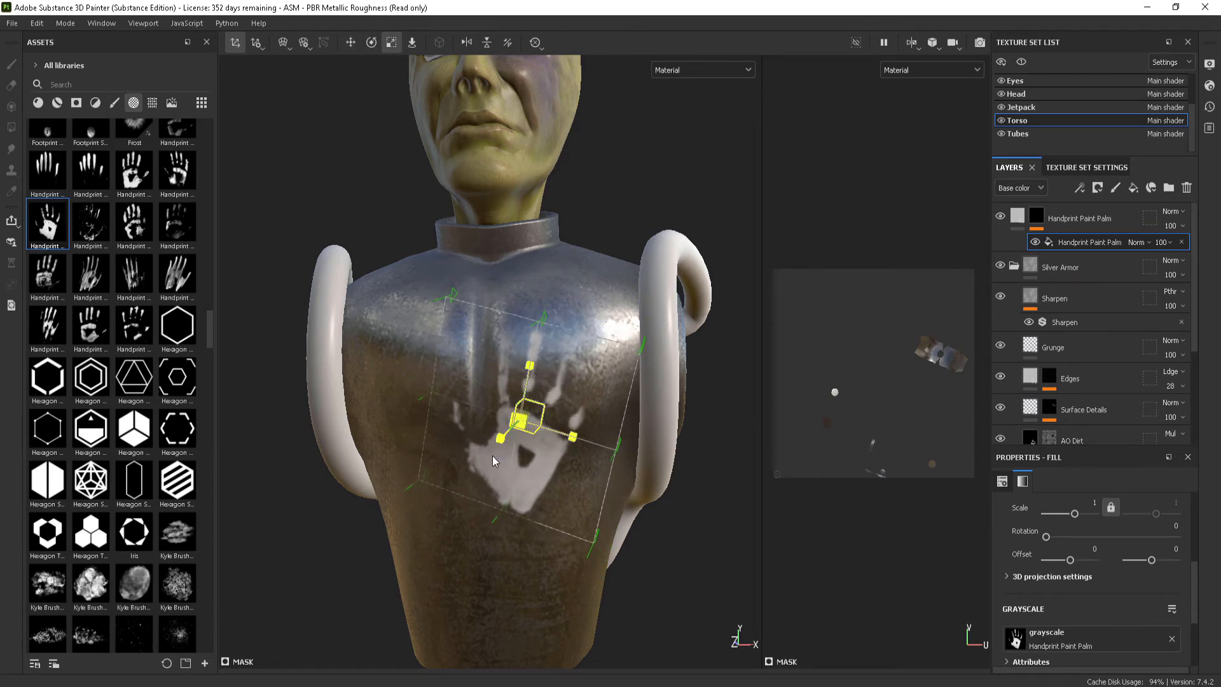
pyautogui.press('w')
# Set the handprint layer's base color to dark red and compare the torso with the layer hidden and shown
pyautogui.click(1022, 218)
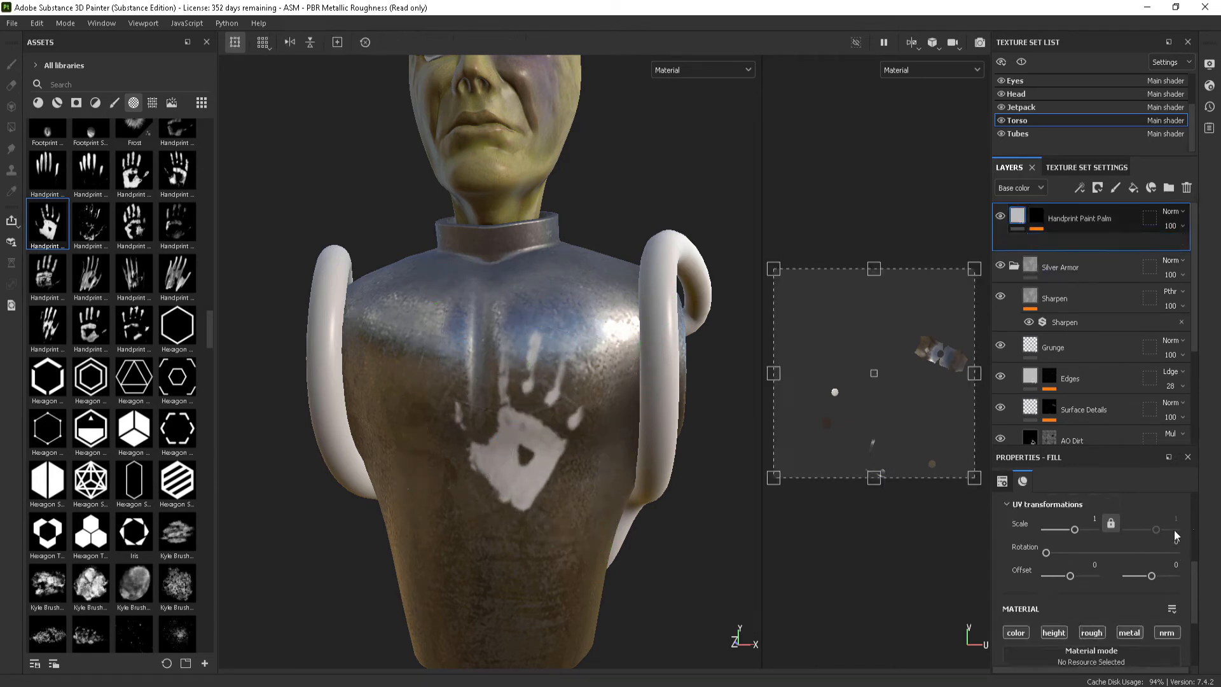
pyautogui.click(1104, 623)
pyautogui.moveTo(1036, 406); pyautogui.dragTo(1086, 398)
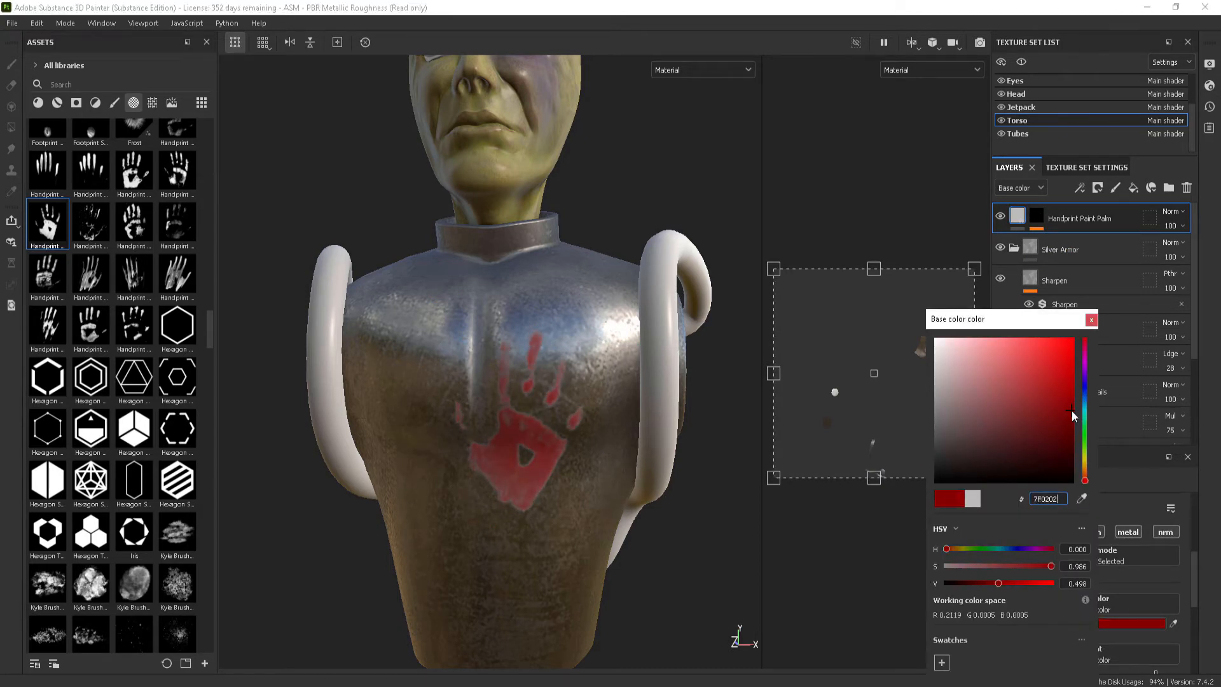
pyautogui.click(1091, 320)
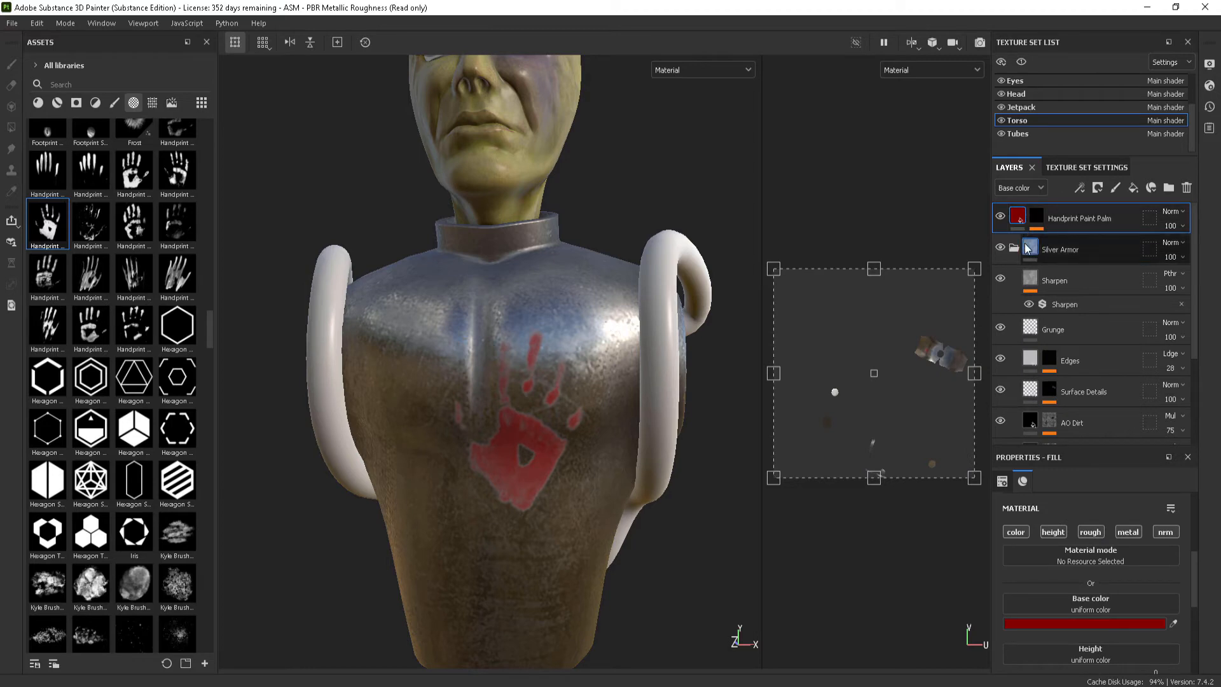
pyautogui.click(1000, 216)
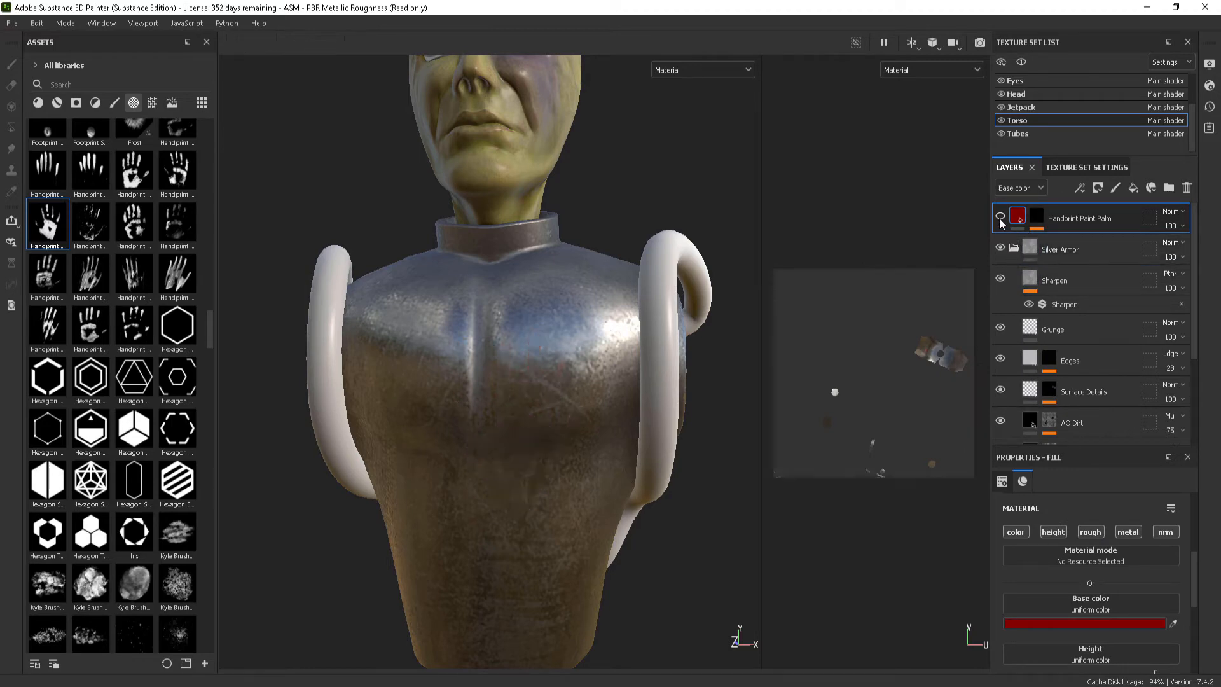
pyautogui.click(1001, 217)
pyautogui.moveTo(661, 273)
pyautogui.keyDown('alt'); pyautogui.mouseDown()
pyautogui.moveTo(713, 276)
pyautogui.moveTo(573, 332)
pyautogui.moveTo(635, 300)
pyautogui.moveTo(578, 379)
pyautogui.moveTo(600, 403)
pyautogui.mouseUp(); pyautogui.keyUp('alt')
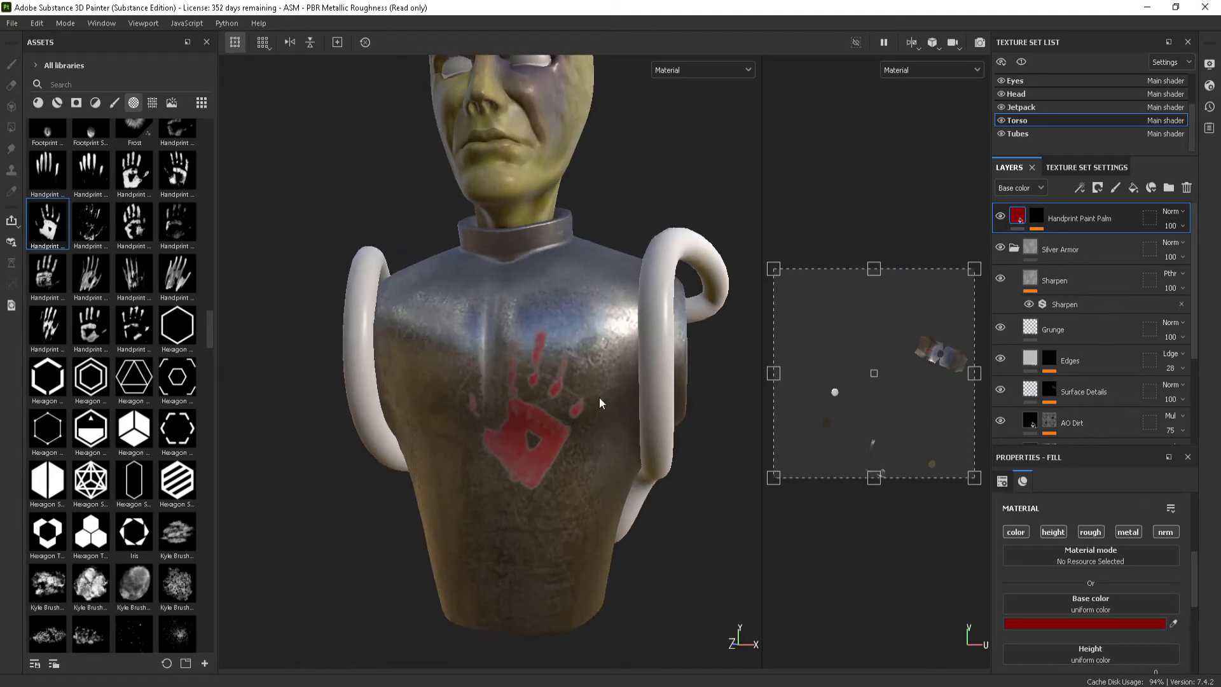
# Limit the handprint layer to its color channel by disabling height, roughness, metallic and normal, and check the print on the chest
pyautogui.click(1045, 532)
pyautogui.click(1135, 539)
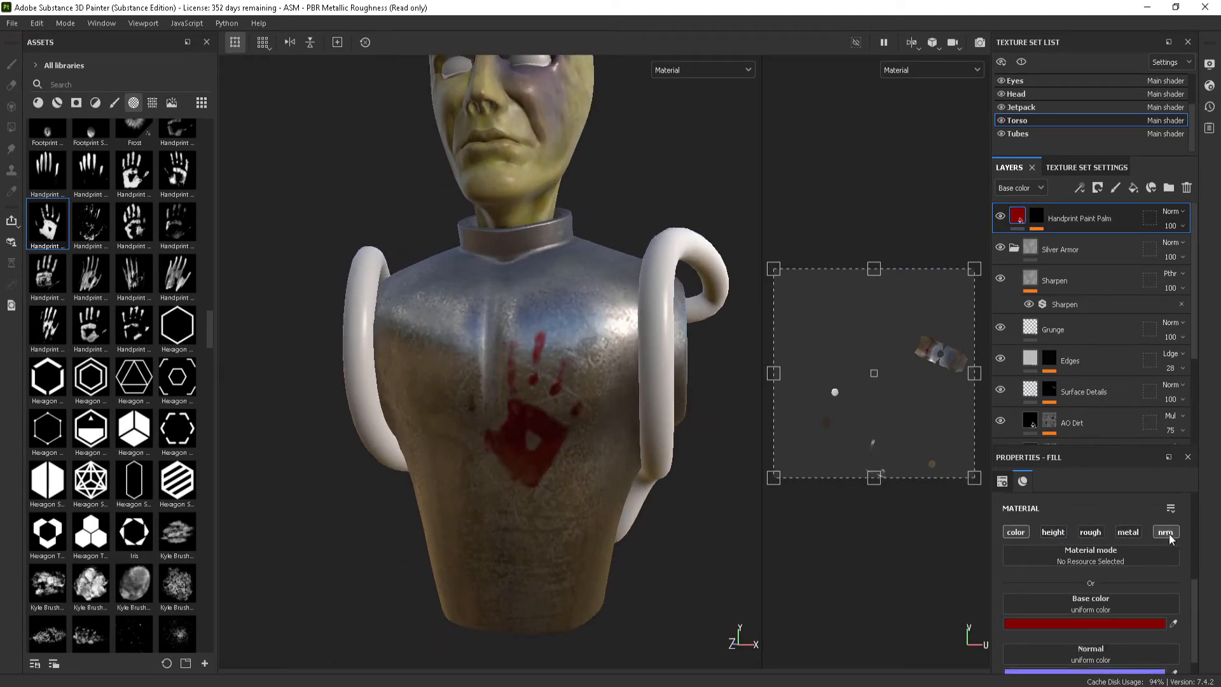
pyautogui.moveTo(642, 419)
pyautogui.keyDown('alt'); pyautogui.mouseDown()
pyautogui.moveTo(674, 323)
pyautogui.moveTo(598, 337)
pyautogui.moveTo(554, 375)
pyautogui.moveTo(700, 422)
pyautogui.moveTo(630, 422)
pyautogui.mouseUp(); pyautogui.keyUp('alt')
pyautogui.scroll(-2, 699, 422)
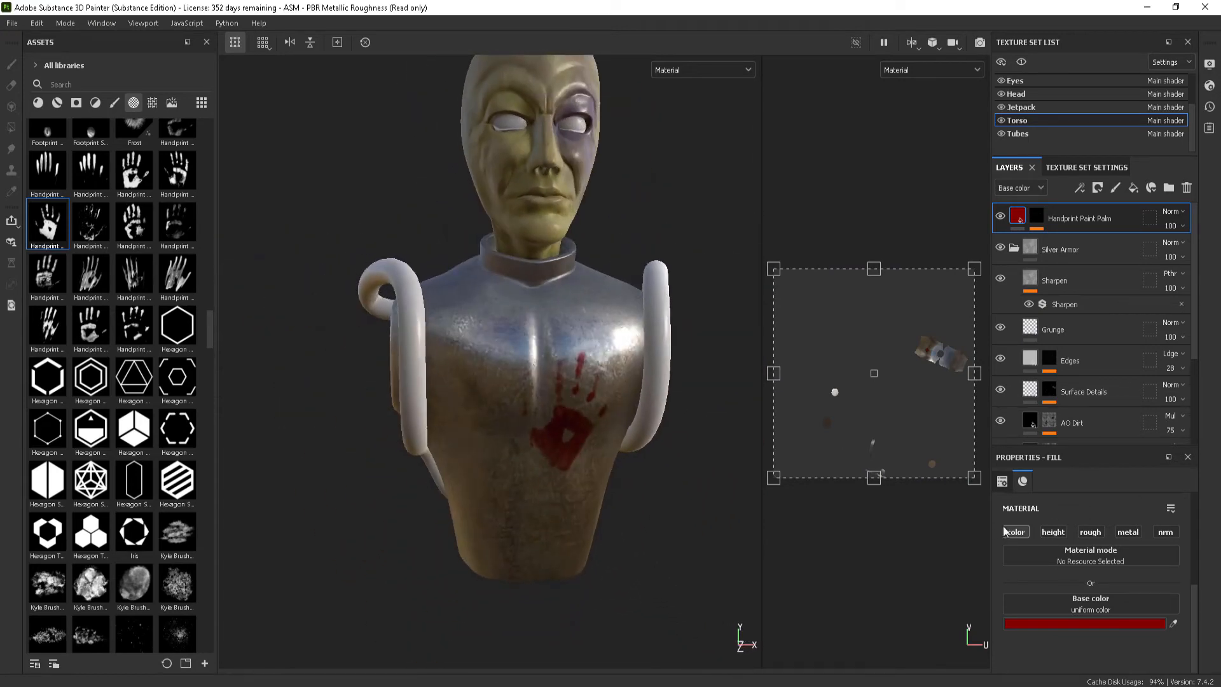
pyautogui.keyDown('alt'); pyautogui.moveTo(684, 572); pyautogui.dragTo(690, 521); pyautogui.keyUp('alt')
pyautogui.scroll(5, 620, 486)
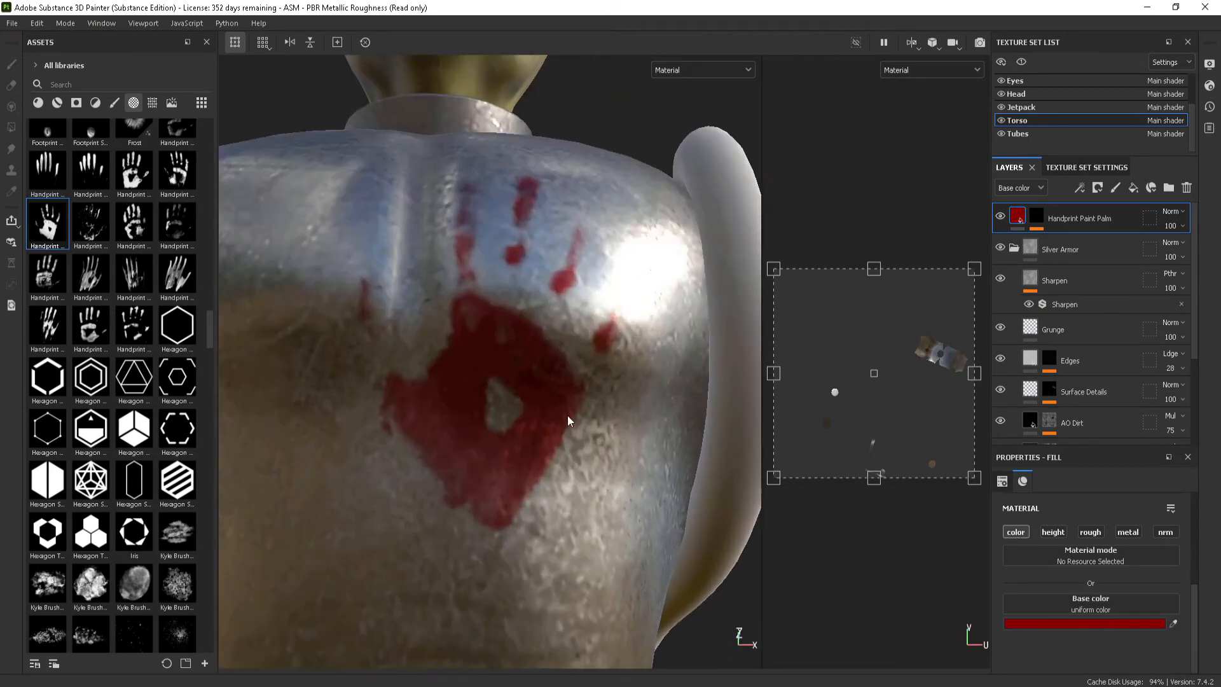
pyautogui.keyDown('alt'); pyautogui.moveTo(566, 420); pyautogui.dragTo(589, 407); pyautogui.keyUp('alt')
pyautogui.scroll(-4, 553, 289)
pyautogui.scroll(-3, 611, 424)
pyautogui.scroll(2, 450, 337)
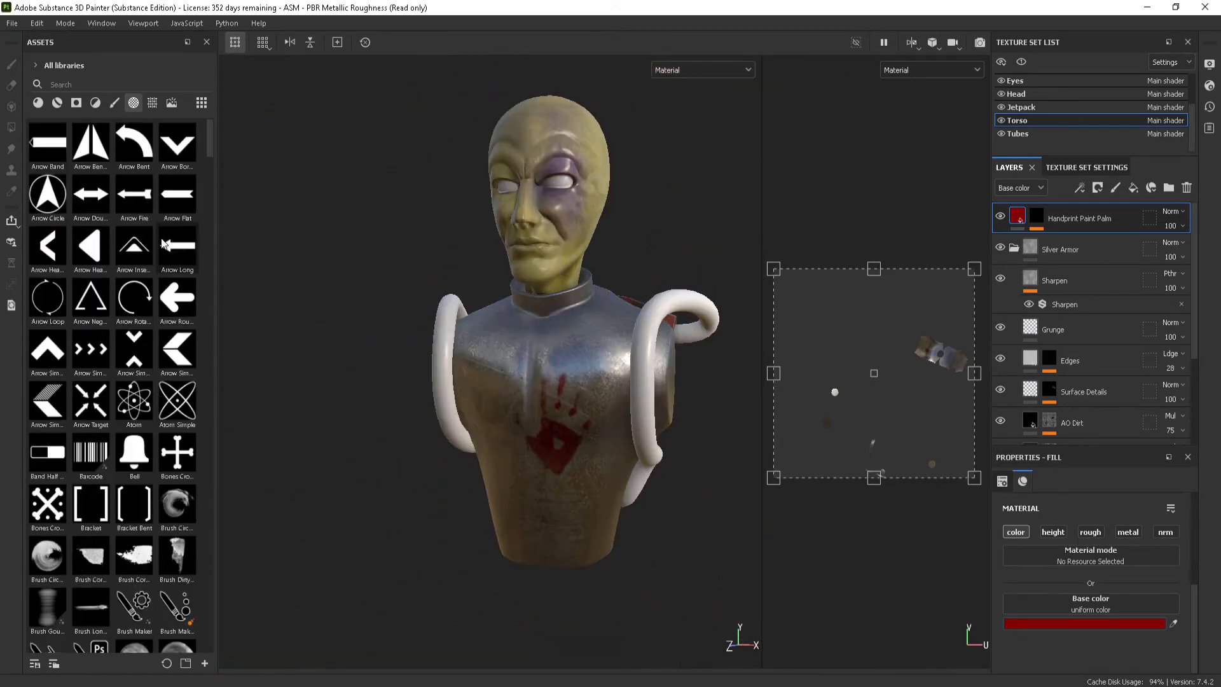
# Project the Arrow Negative alpha onto the upper chest of the torso as a mask
pyautogui.moveTo(90, 302); pyautogui.dragTo(536, 368)
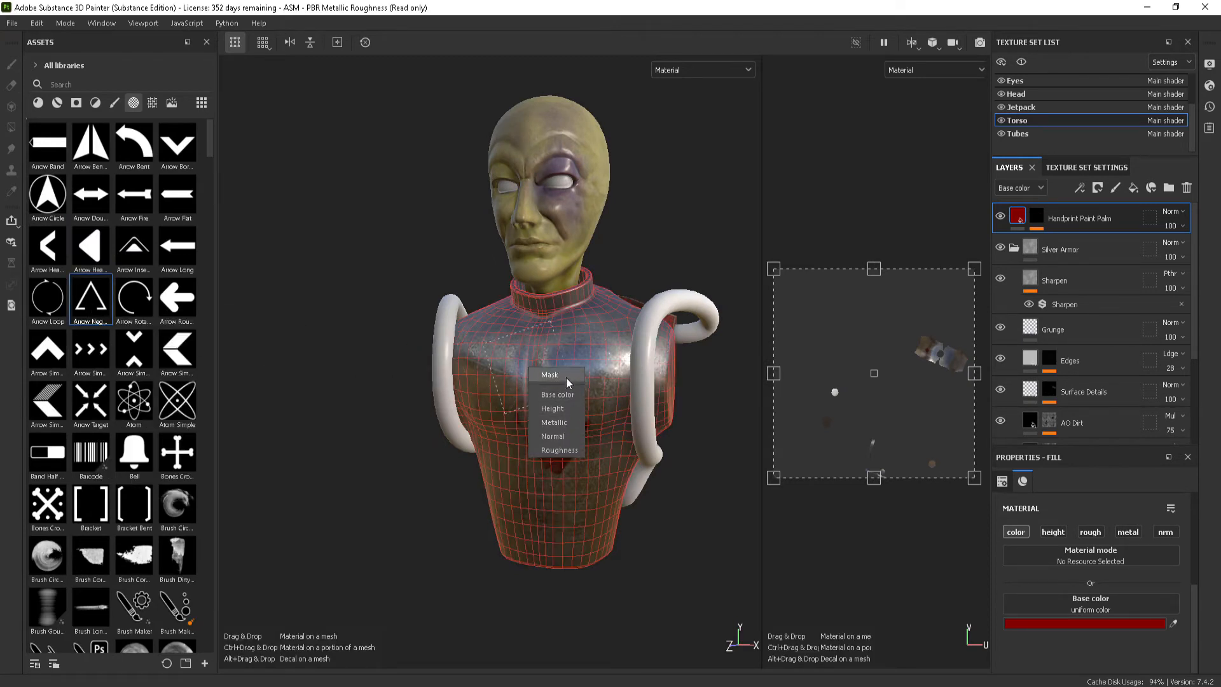
pyautogui.click(566, 378)
pyautogui.scroll(5, 699, 407)
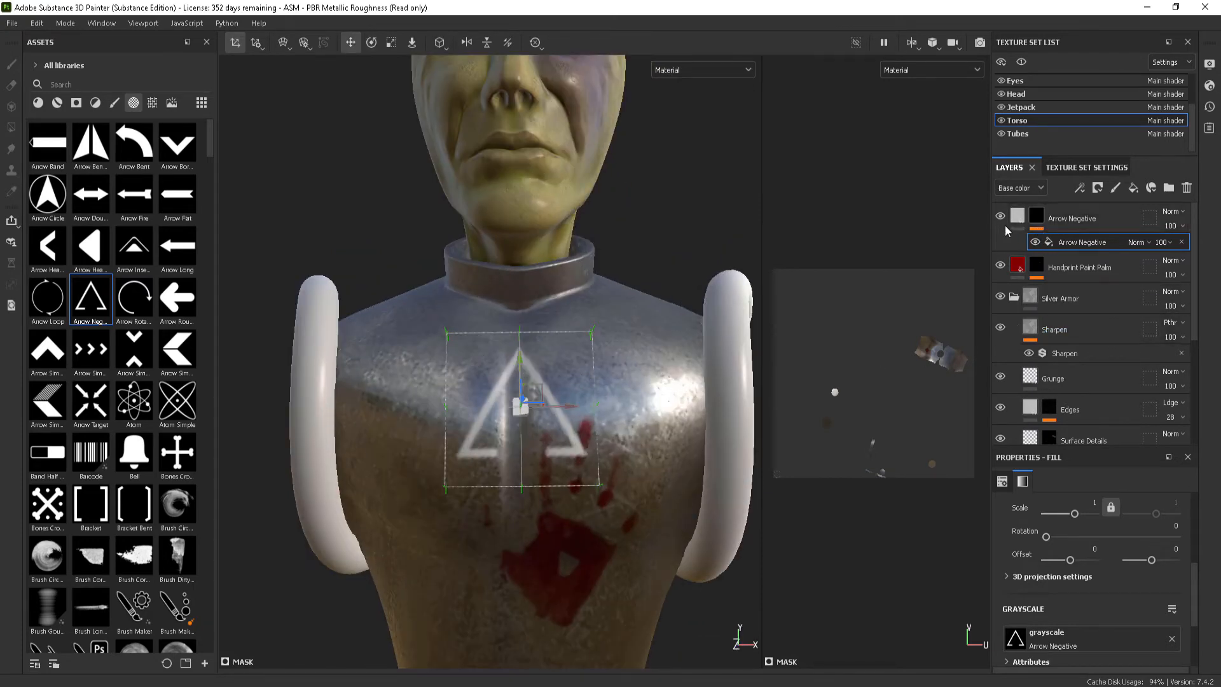
# Set the Arrow Negative layer's base color to white (FFFFFF) and place the layer below the handprint layer
pyautogui.click(1016, 217)
pyautogui.click(1086, 620)
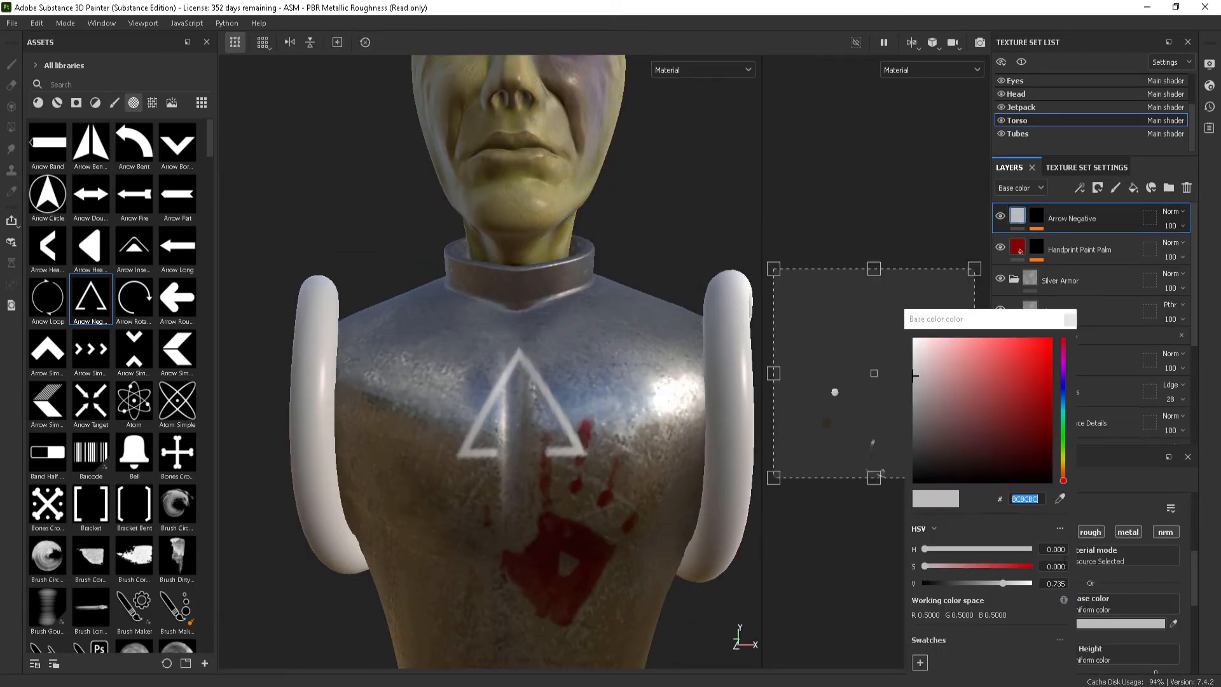
pyautogui.moveTo(954, 375); pyautogui.dragTo(842, 208)
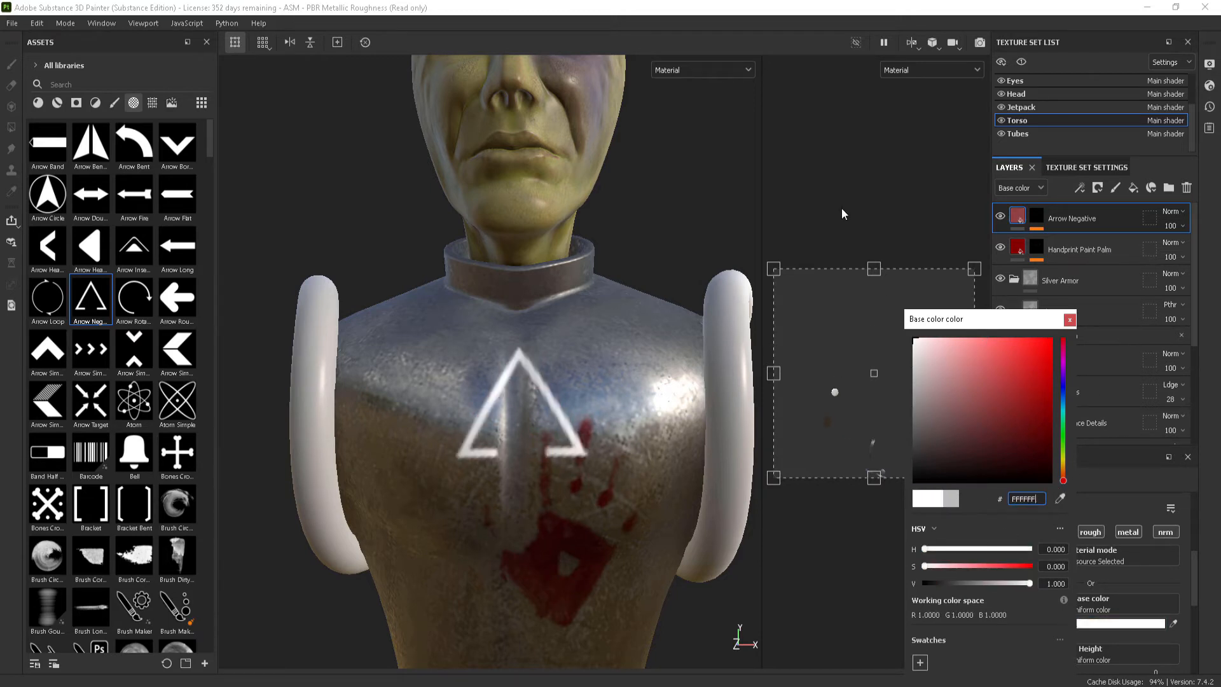
pyautogui.click(841, 208)
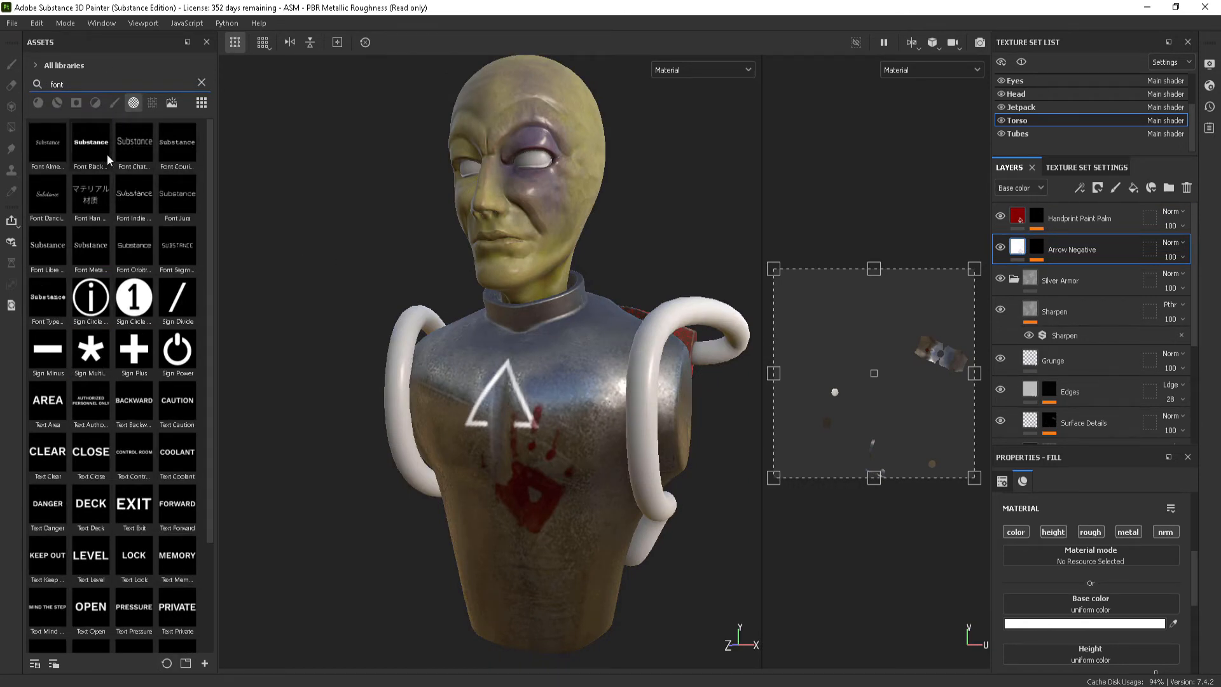
pyautogui.moveTo(107, 153); pyautogui.dragTo(598, 373)
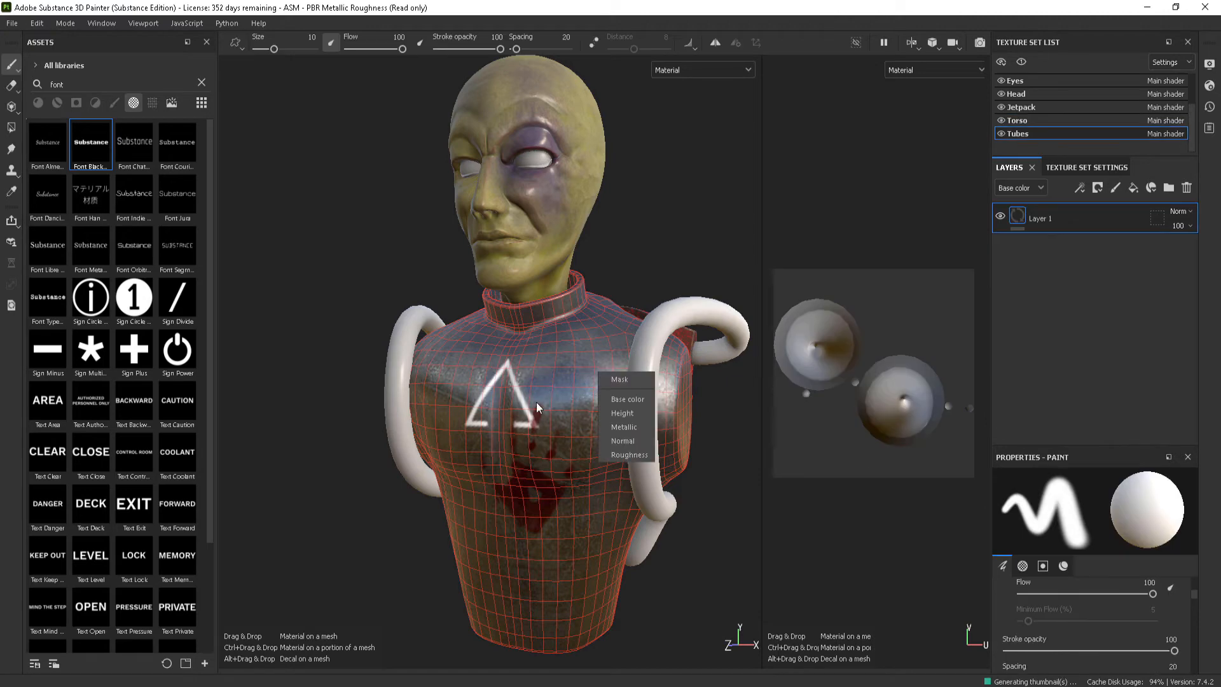
pyautogui.click(632, 384)
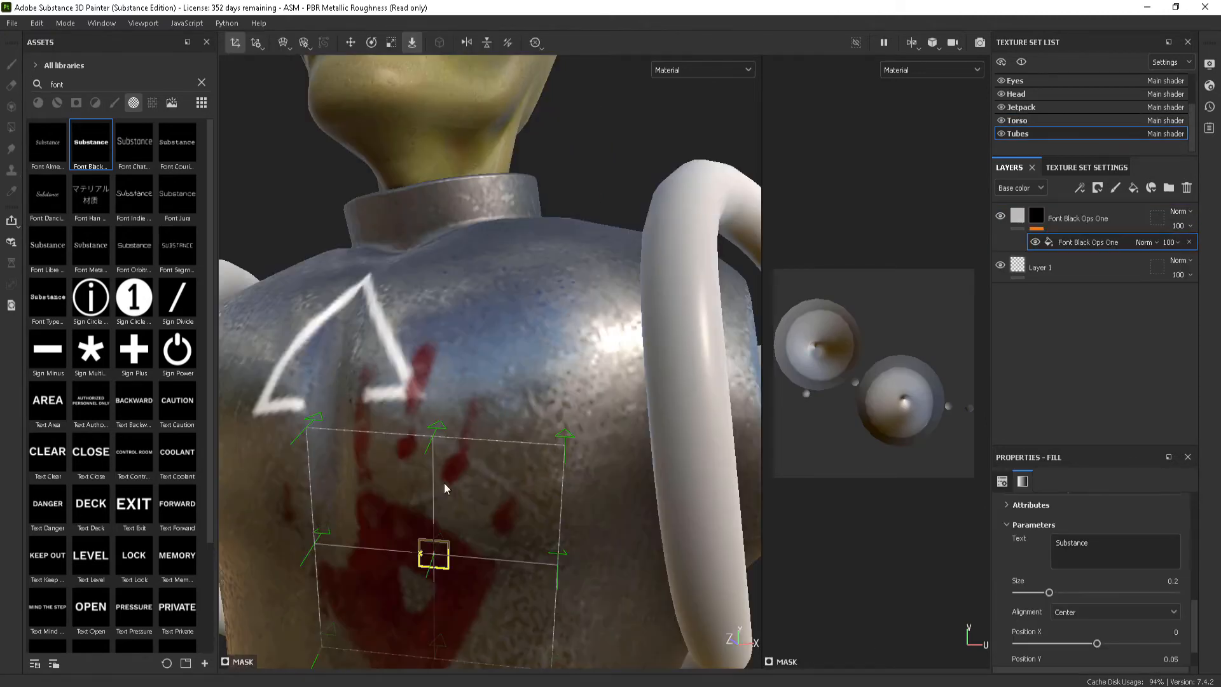
pyautogui.moveTo(444, 482); pyautogui.dragTo(446, 431)
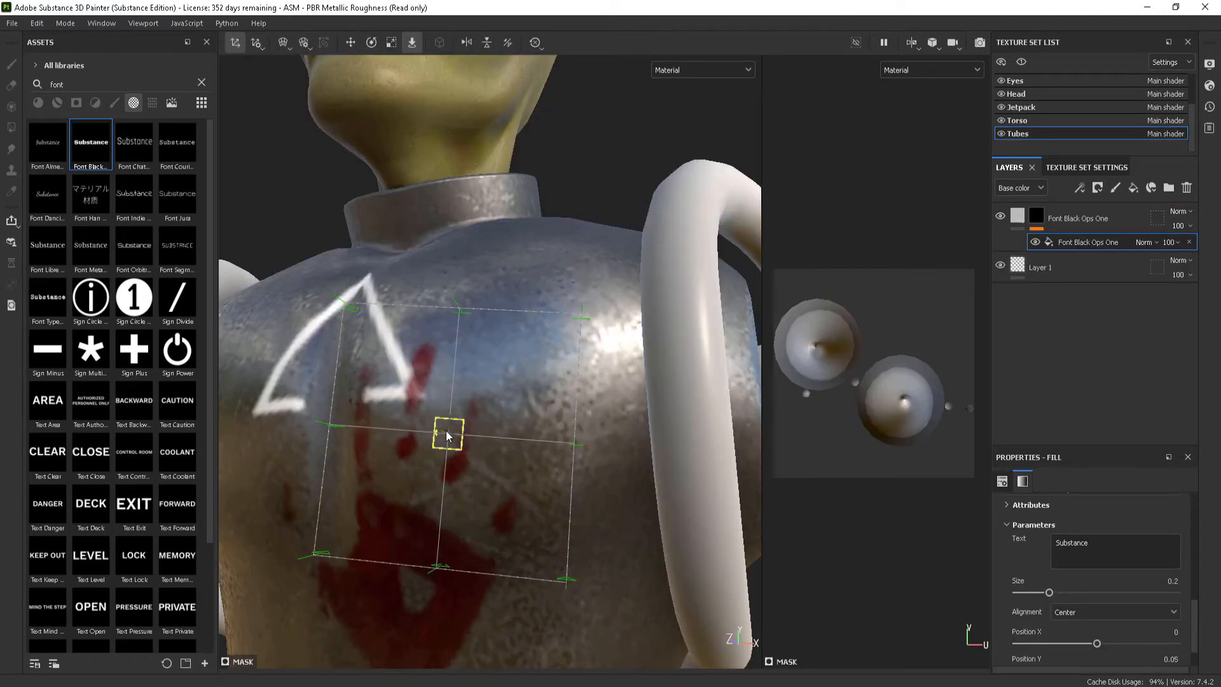
pyautogui.click(1036, 217)
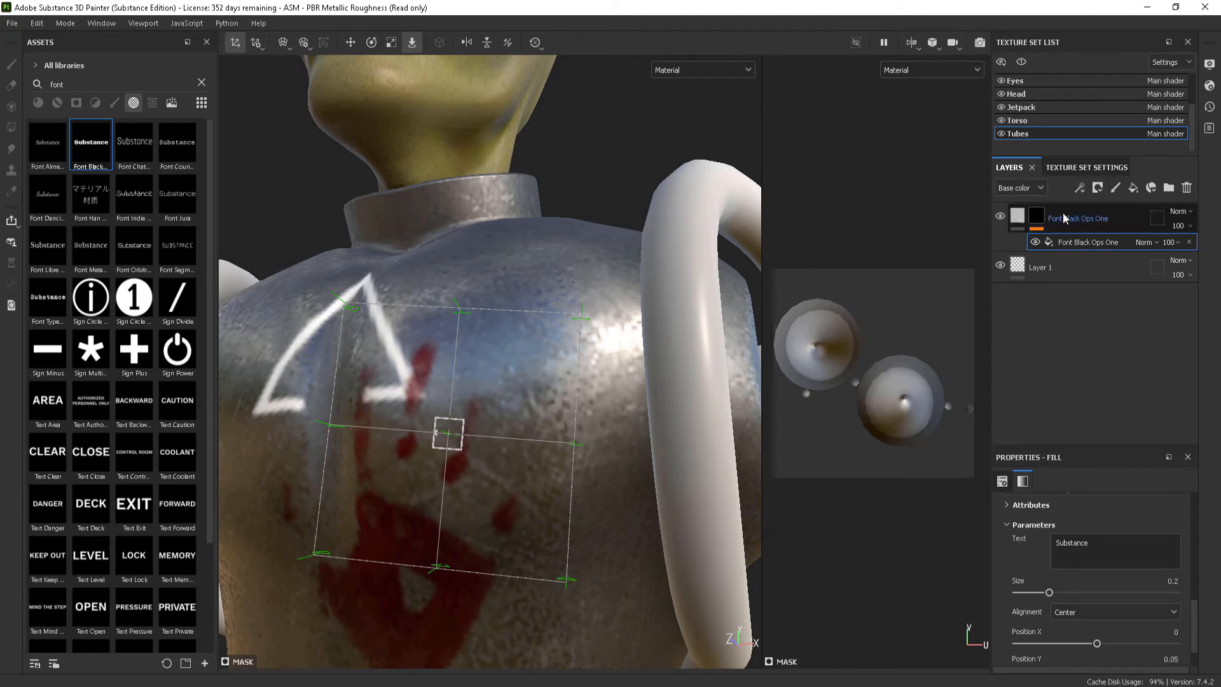
pyautogui.click(1185, 188)
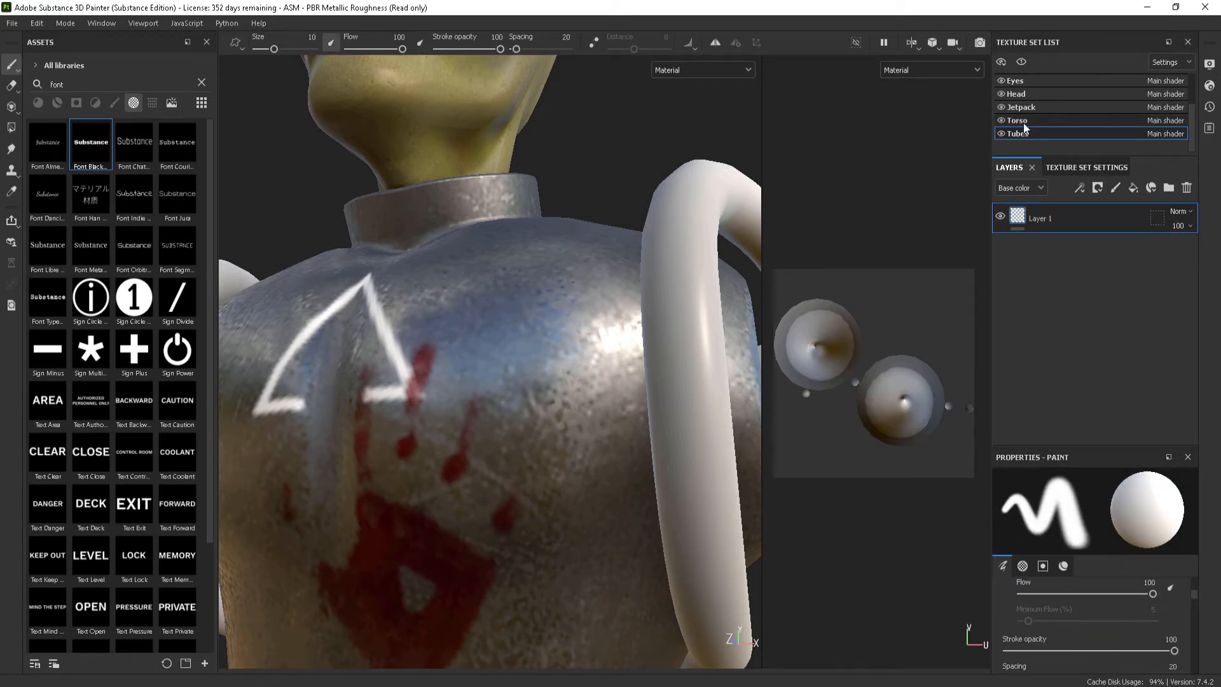
# Make Torso the active texture set and project the Font Black Ops One alpha onto the chest as a mask
pyautogui.keyDown('ctrl'); pyautogui.keyDown('alt'); pyautogui.rightClick(462, 441); pyautogui.keyUp('alt'); pyautogui.keyUp('ctrl')
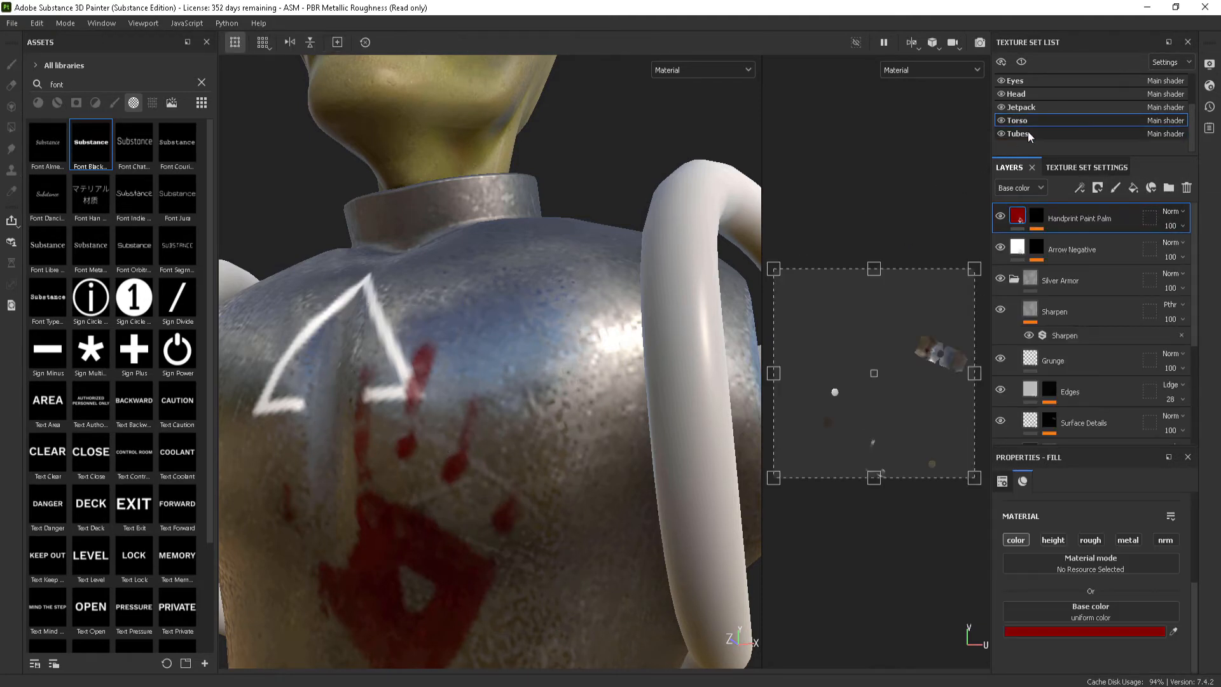
pyautogui.moveTo(91, 143); pyautogui.dragTo(496, 394)
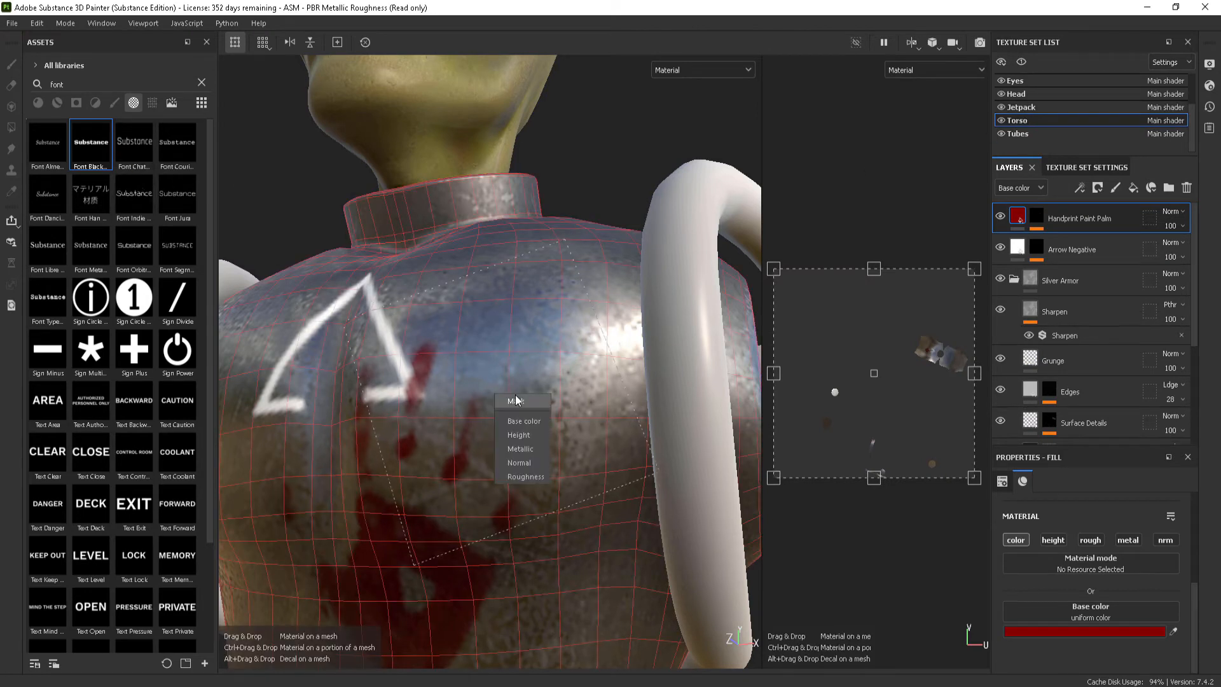
pyautogui.click(529, 400)
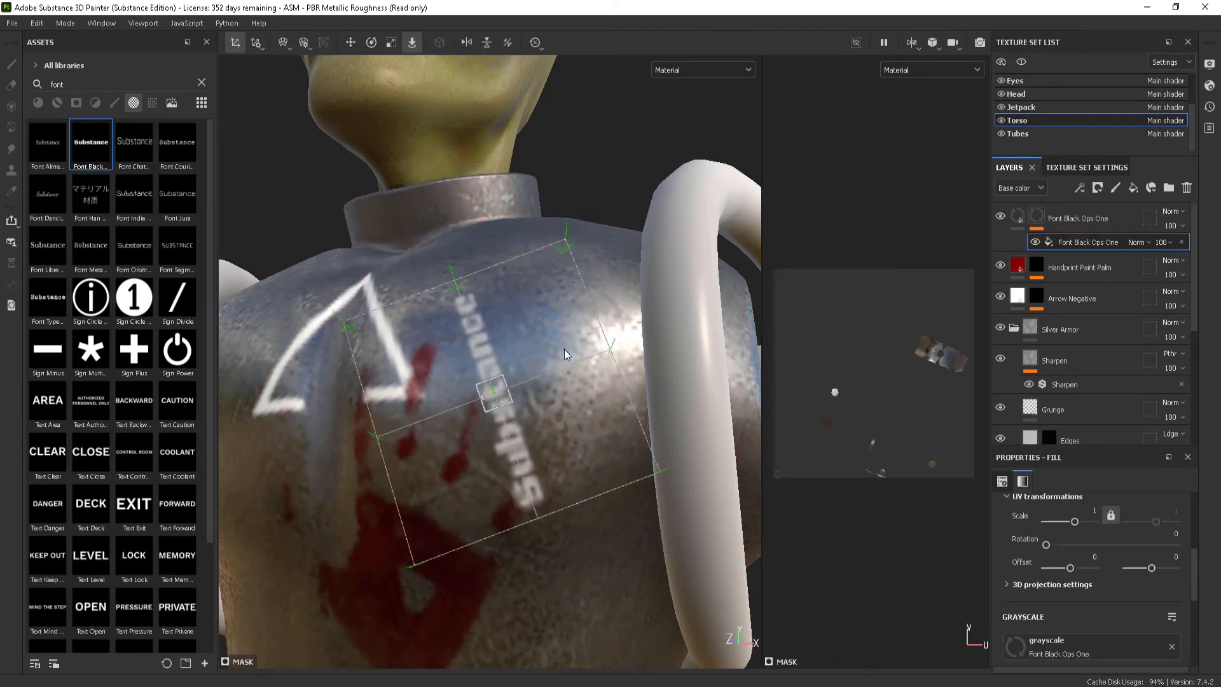
# Rotate the text projection so it reads roughly horizontally, and enlarge it across the chest
pyautogui.moveTo(525, 341); pyautogui.dragTo(556, 487)
pyautogui.press('w')
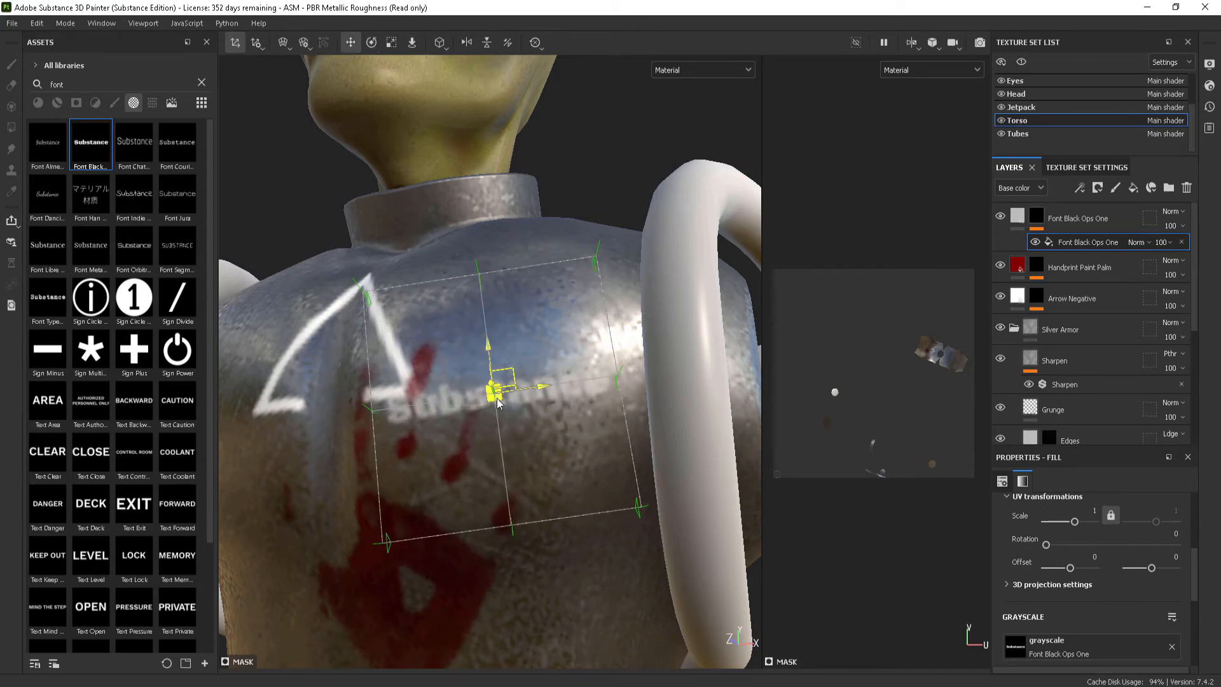
pyautogui.scroll(-5, 461, 403)
pyautogui.moveTo(462, 402)
pyautogui.mouseDown()
pyautogui.moveTo(436, 349)
pyautogui.moveTo(450, 354)
pyautogui.moveTo(438, 432)
pyautogui.moveTo(474, 430)
pyautogui.moveTo(483, 445)
pyautogui.moveTo(590, 375)
pyautogui.moveTo(471, 413)
pyautogui.mouseUp()
pyautogui.scroll(3, 509, 445)
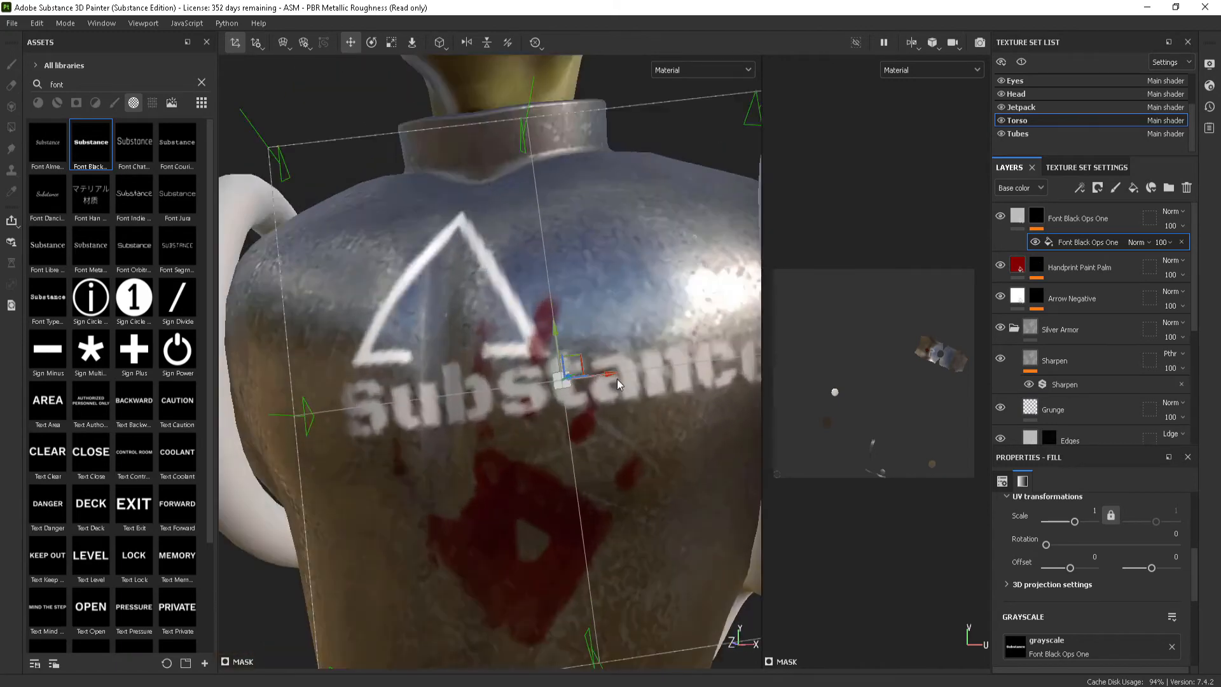
# Change the decal text to "alien" and move it to the upper chest beside the arrow
pyautogui.keyDown('alt'); pyautogui.moveTo(615, 381); pyautogui.dragTo(485, 469, button='middle'); pyautogui.keyUp('alt')
pyautogui.scroll(-1, 486, 469)
pyautogui.scroll(-3, 1096, 622)
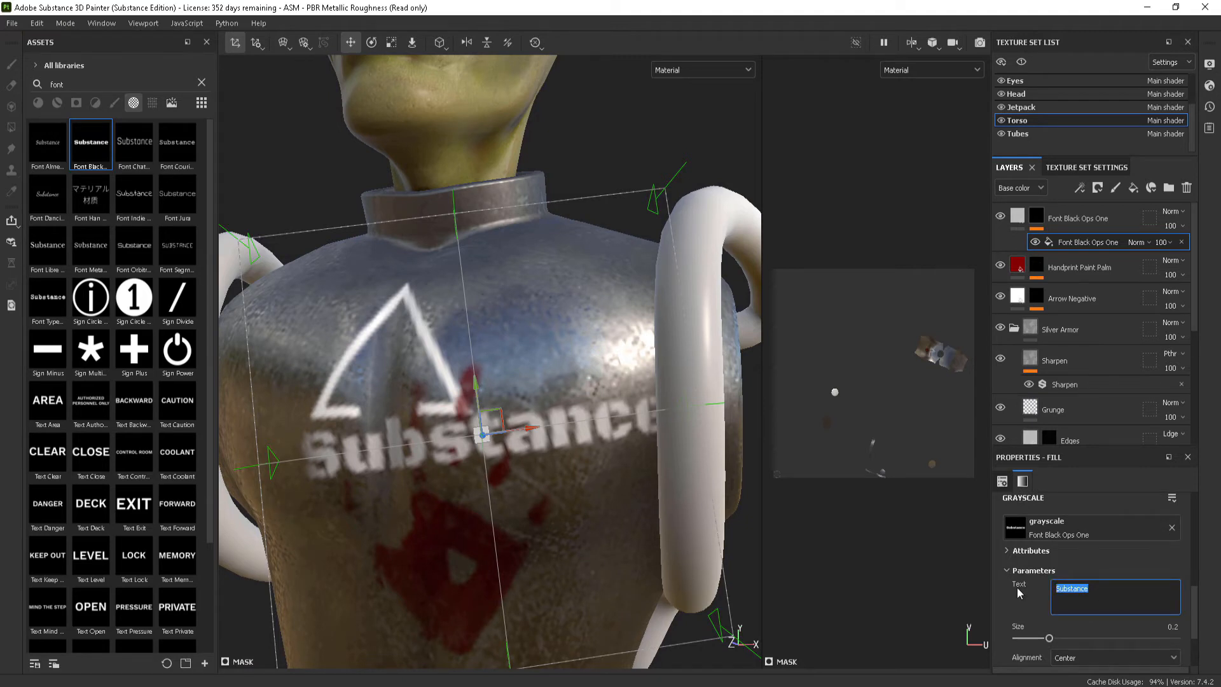
pyautogui.write('R')
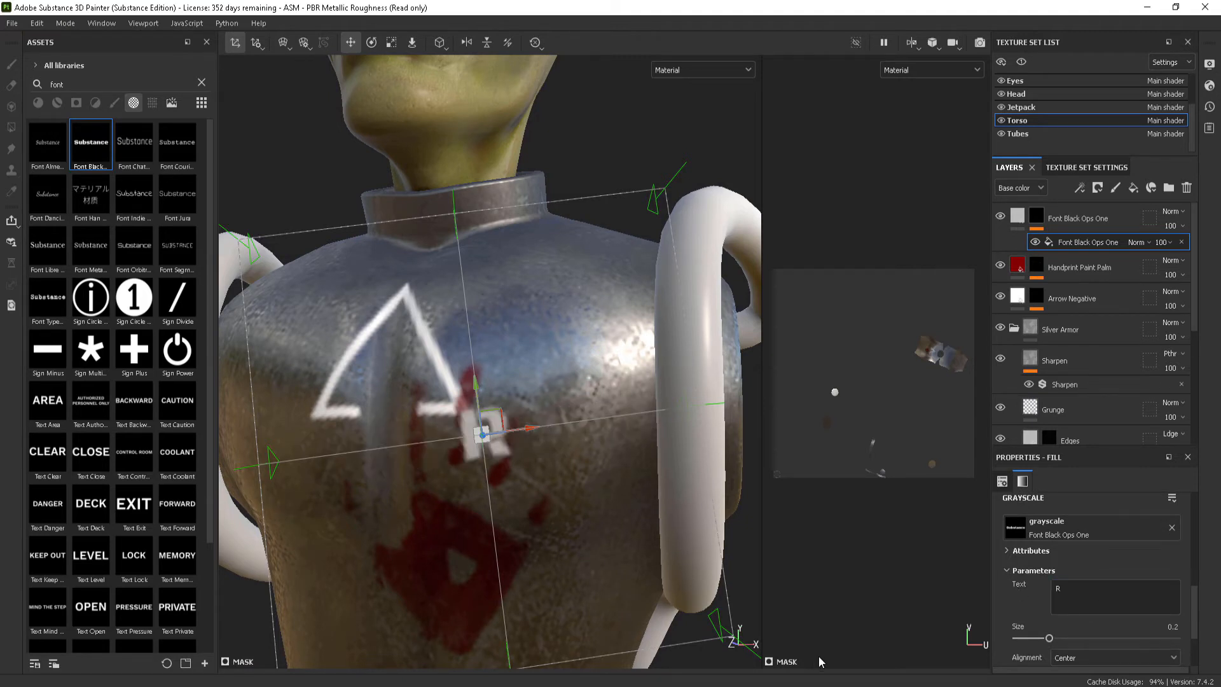
pyautogui.write('alien')
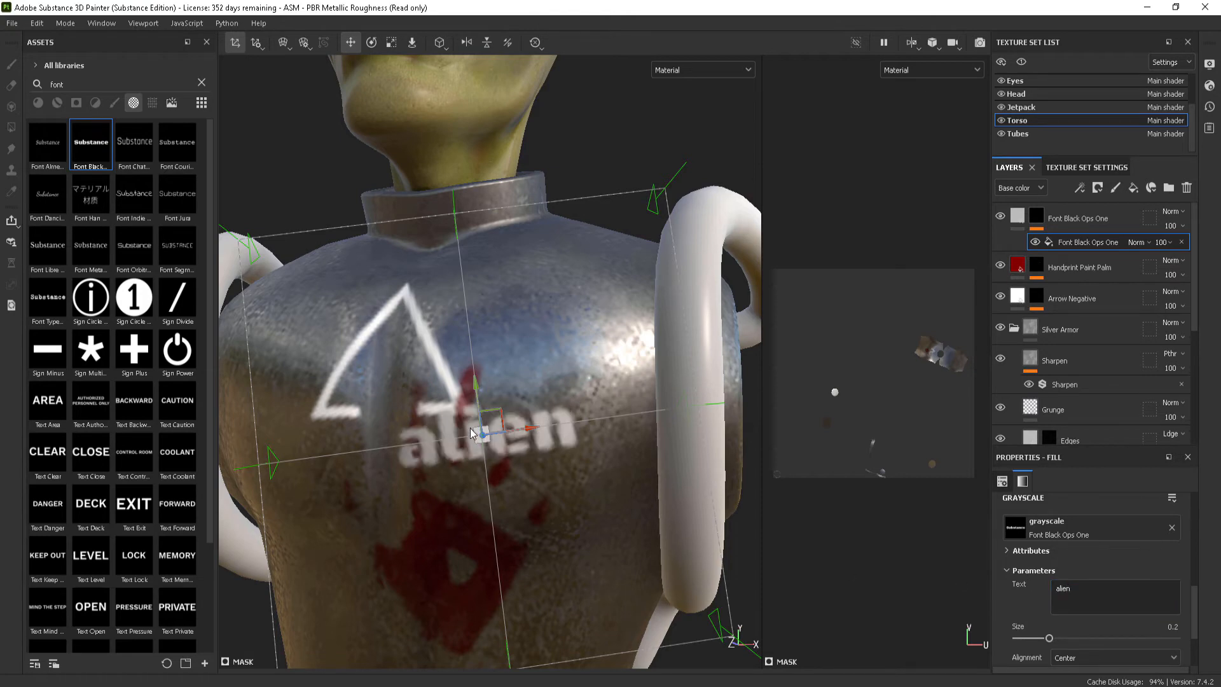
pyautogui.moveTo(479, 428); pyautogui.dragTo(548, 336)
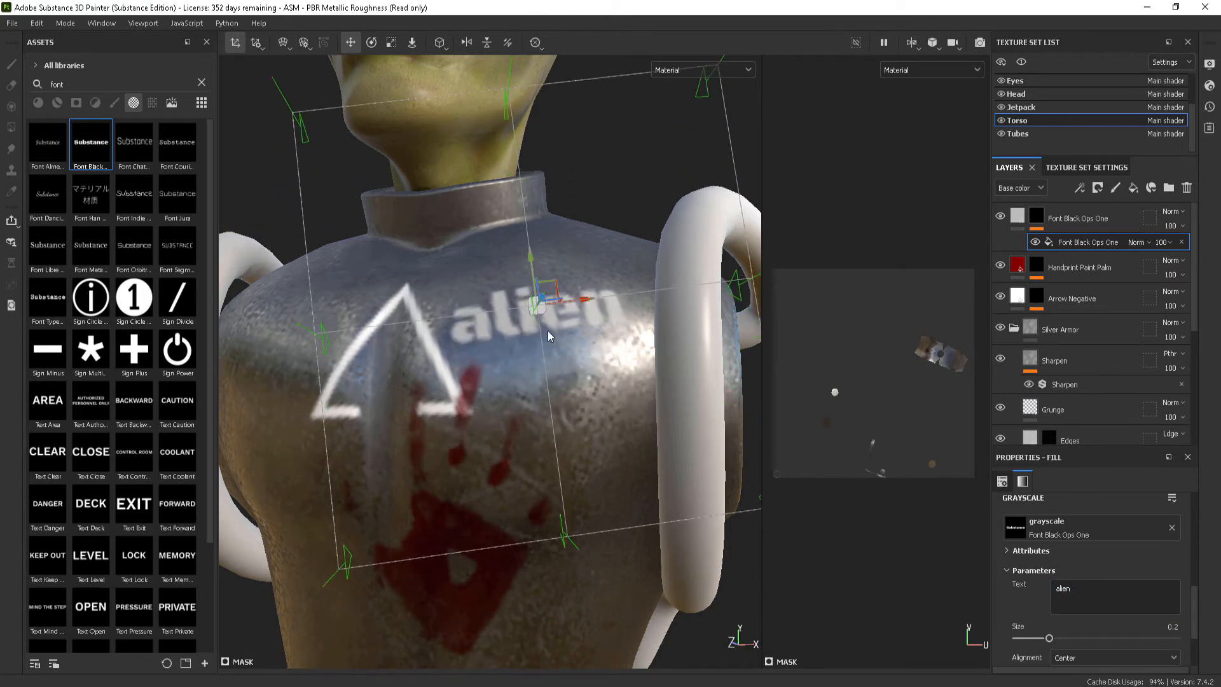
# Examine the chest decals from the side and inspect the jetpack and its round battery on the back
pyautogui.scroll(-6, 548, 336)
pyautogui.keyDown('alt'); pyautogui.moveTo(686, 259); pyautogui.dragTo(496, 267); pyautogui.keyUp('alt')
pyautogui.scroll(3, 636, 435)
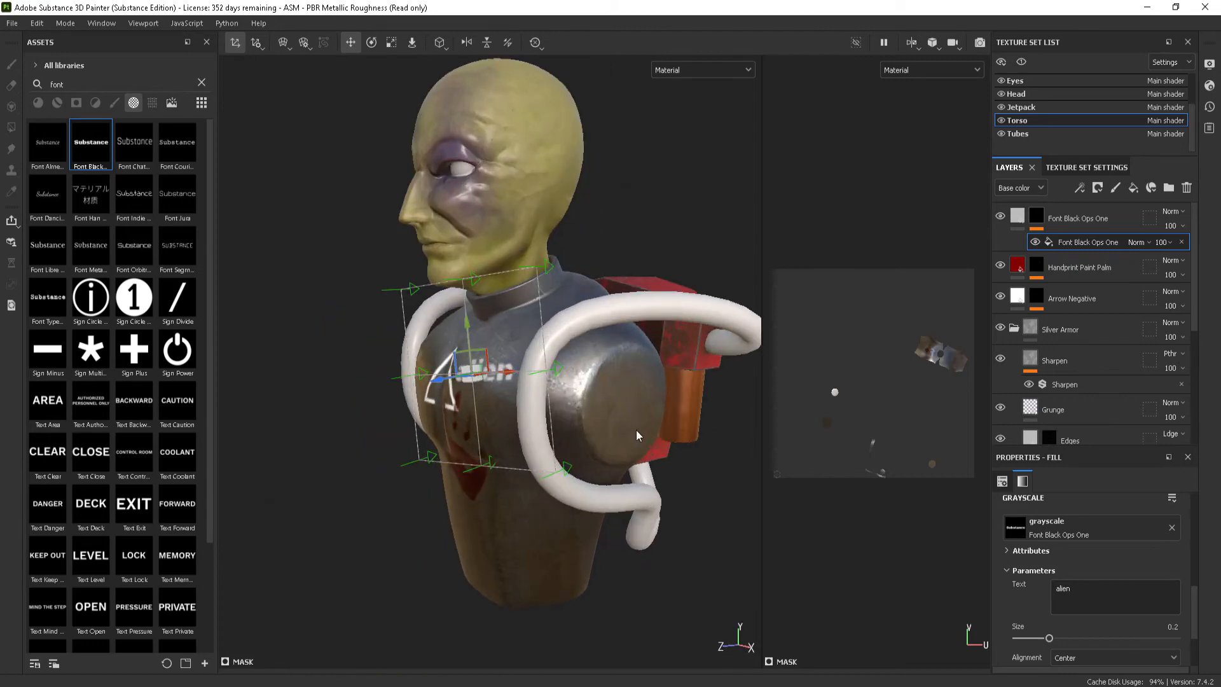
pyautogui.scroll(3, 361, 374)
pyautogui.keyDown('alt'); pyautogui.moveTo(360, 374); pyautogui.dragTo(477, 368); pyautogui.keyUp('alt')
pyautogui.scroll(-4, 431, 350)
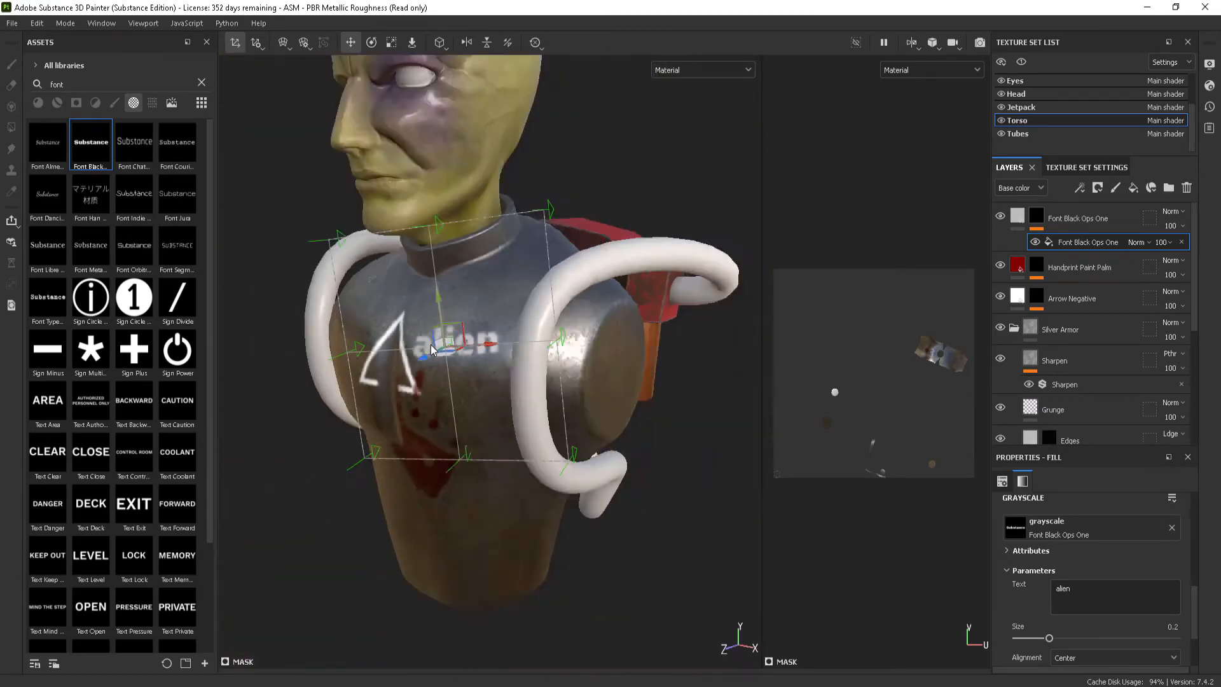
pyautogui.scroll(-2, 431, 350)
pyautogui.keyDown('alt'); pyautogui.moveTo(572, 350); pyautogui.dragTo(426, 335); pyautogui.keyUp('alt')
pyautogui.keyDown('alt'); pyautogui.moveTo(704, 346); pyautogui.dragTo(551, 411, button='middle'); pyautogui.keyUp('alt')
pyautogui.keyDown('alt'); pyautogui.moveTo(551, 412); pyautogui.dragTo(395, 387); pyautogui.keyUp('alt')
pyautogui.keyDown('alt'); pyautogui.moveTo(646, 373); pyautogui.dragTo(297, 360); pyautogui.keyUp('alt')
pyautogui.scroll(4, 297, 360)
pyautogui.scroll(-4, 453, 353)
pyautogui.keyDown('alt'); pyautogui.moveTo(453, 352); pyautogui.dragTo(595, 365); pyautogui.keyUp('alt')
pyautogui.scroll(3, 498, 459)
pyautogui.keyDown('alt'); pyautogui.moveTo(498, 458); pyautogui.dragTo(545, 438); pyautogui.keyUp('alt')
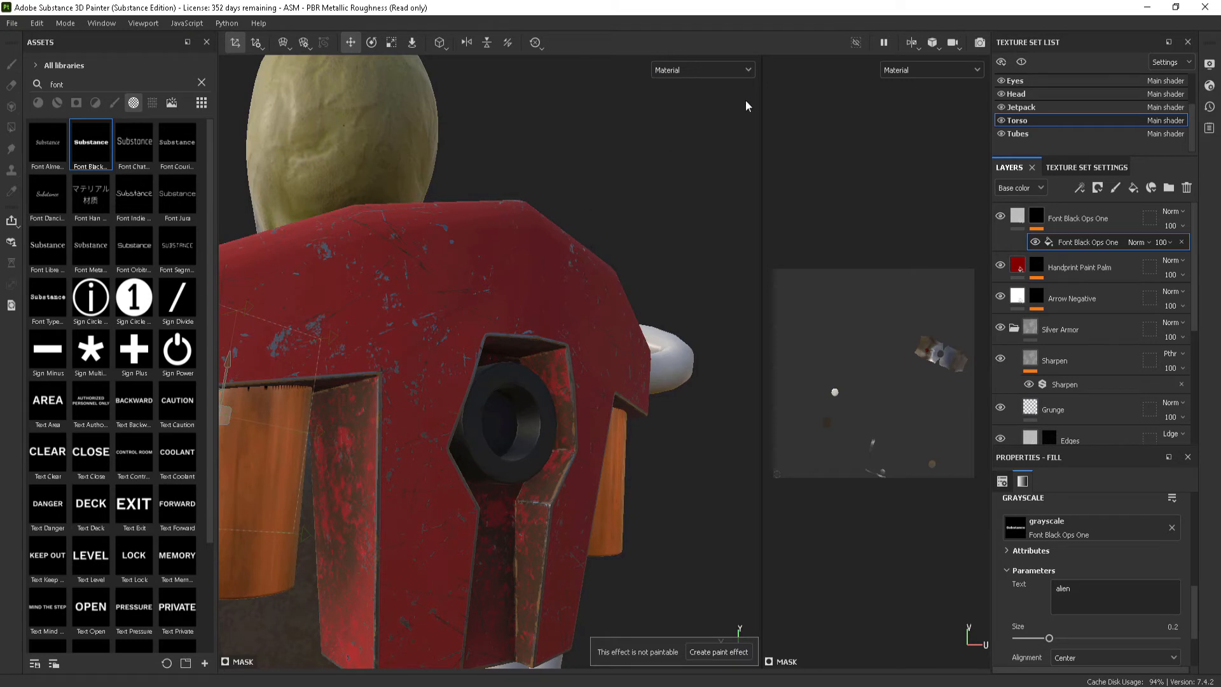
# Add an Emissive channel to the Torso texture set
pyautogui.click(1086, 168)
pyautogui.scroll(-3, 1094, 286)
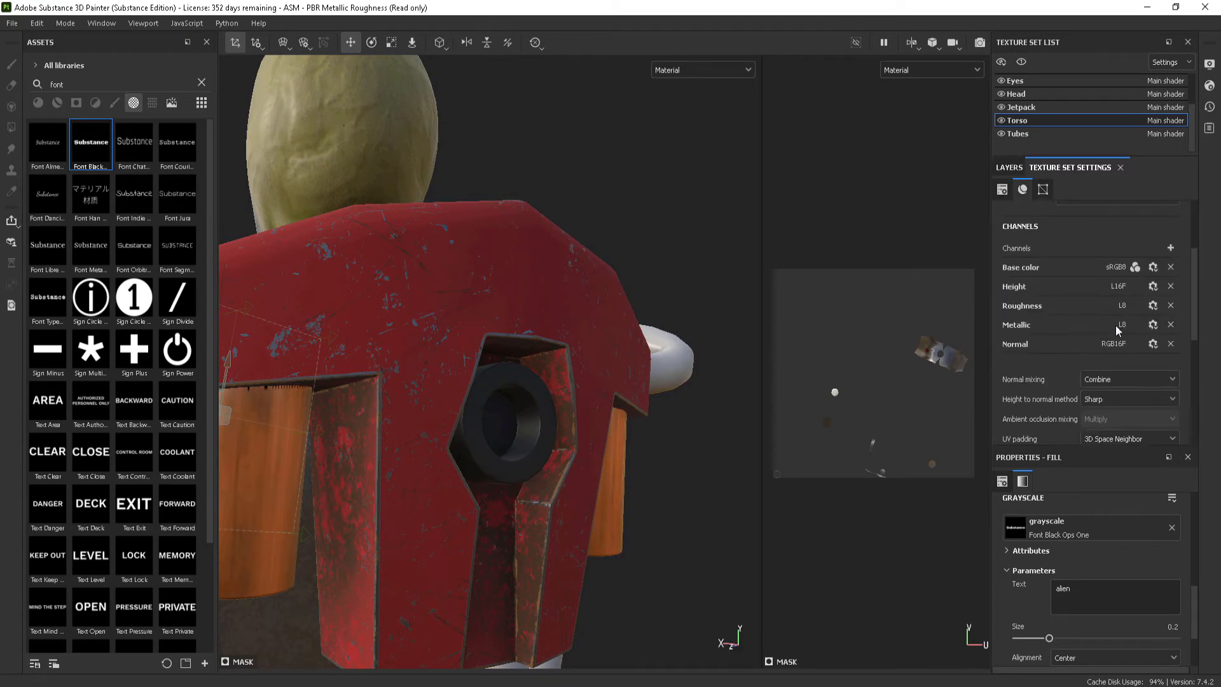
pyautogui.scroll(2, 1096, 337)
pyautogui.click(1170, 330)
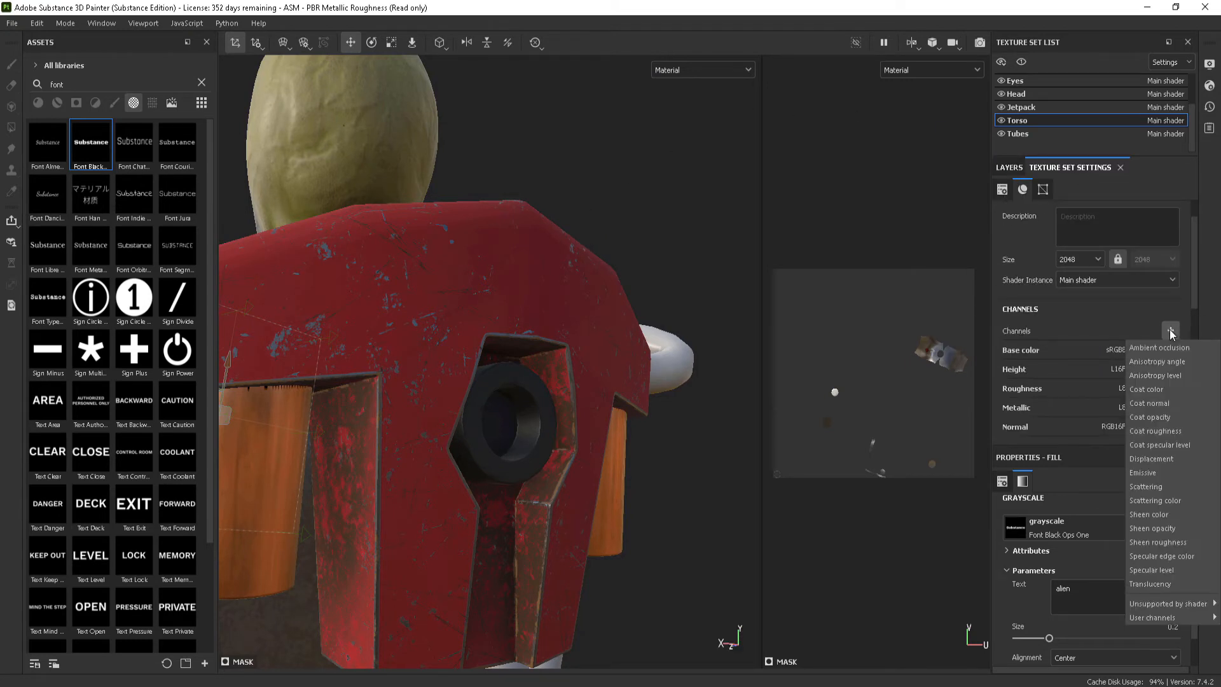
pyautogui.click(1144, 474)
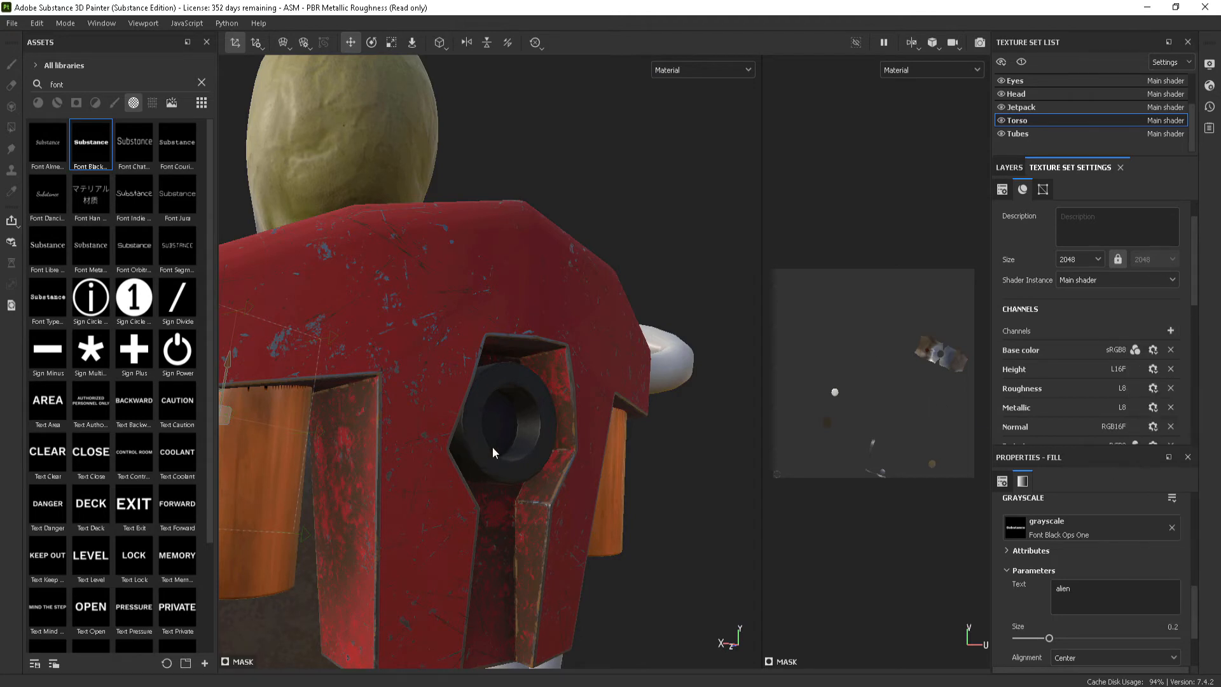
pyautogui.click(1009, 167)
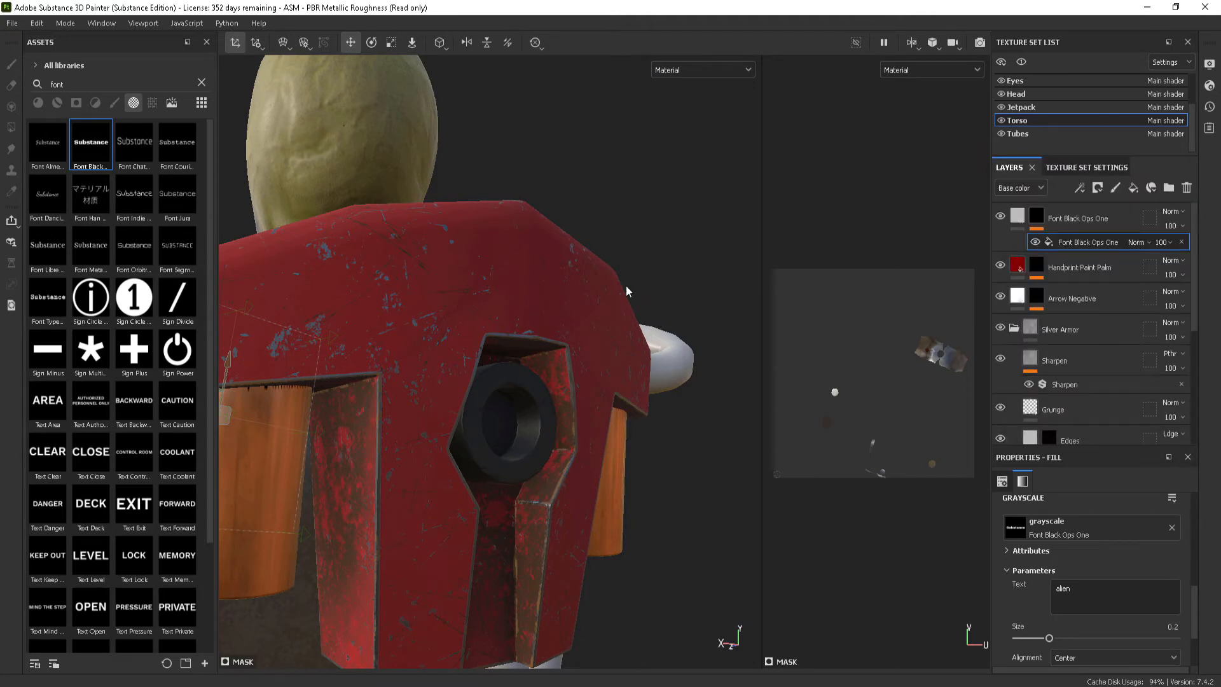
pyautogui.keyDown('alt'); pyautogui.moveTo(626, 291); pyautogui.dragTo(583, 313); pyautogui.keyUp('alt')
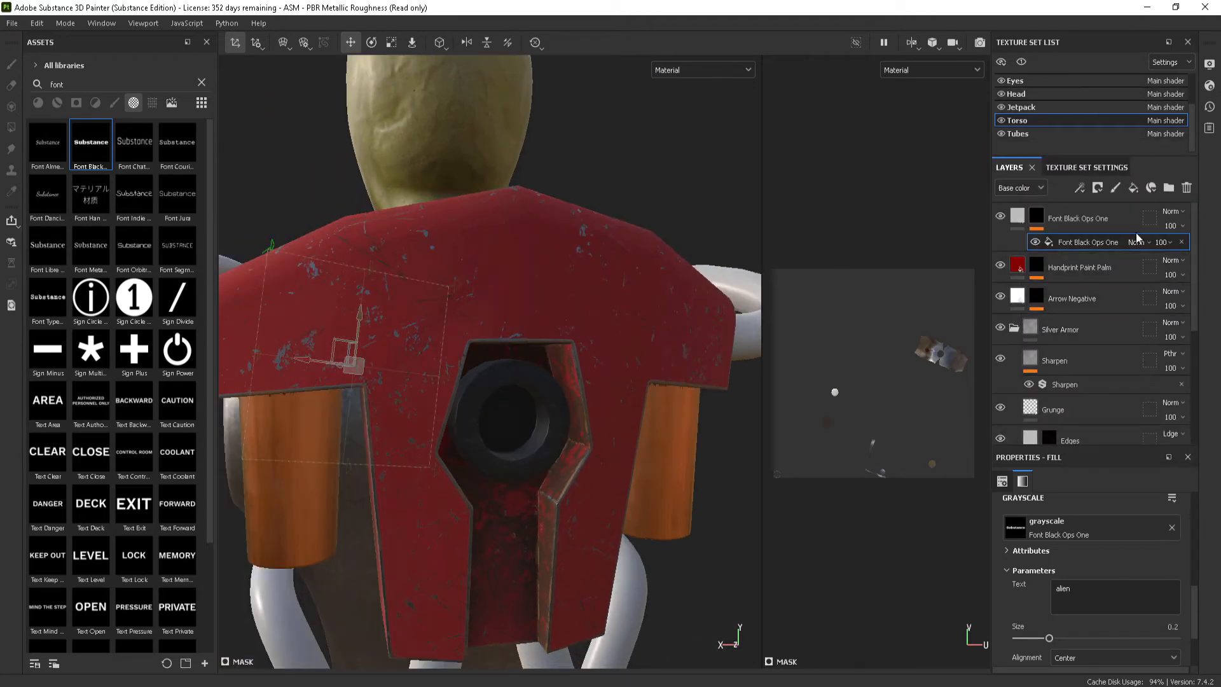
pyautogui.click(1122, 220)
pyautogui.click(1133, 187)
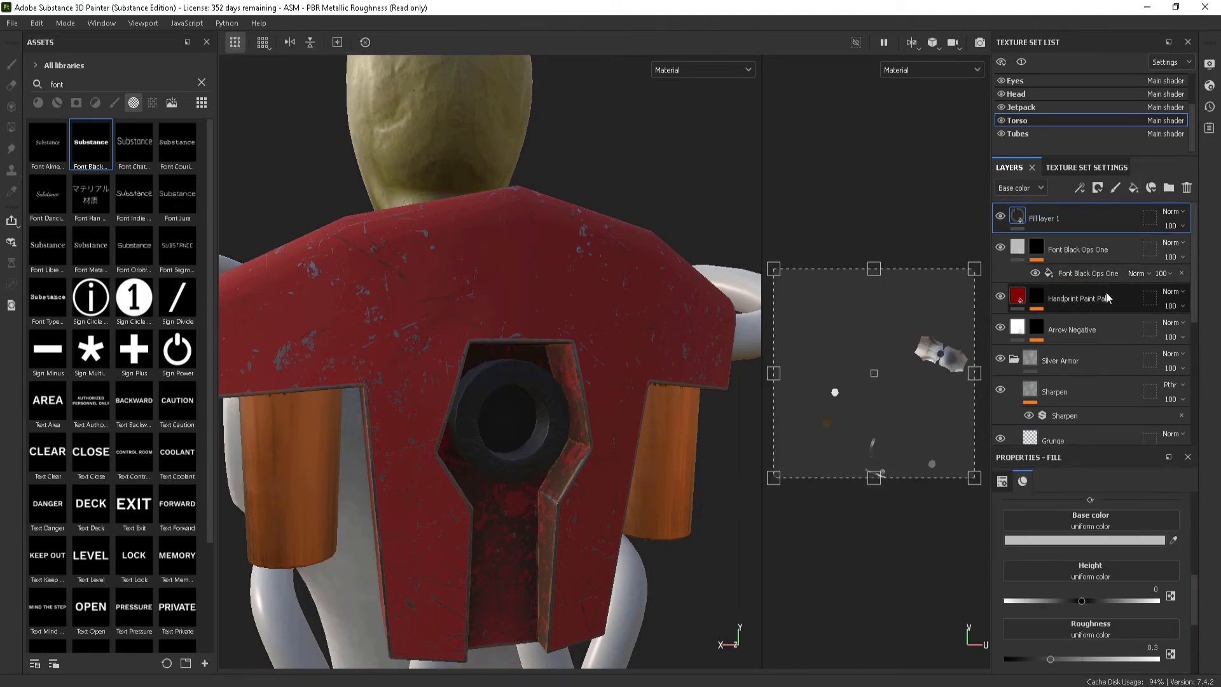
pyautogui.click(1102, 540)
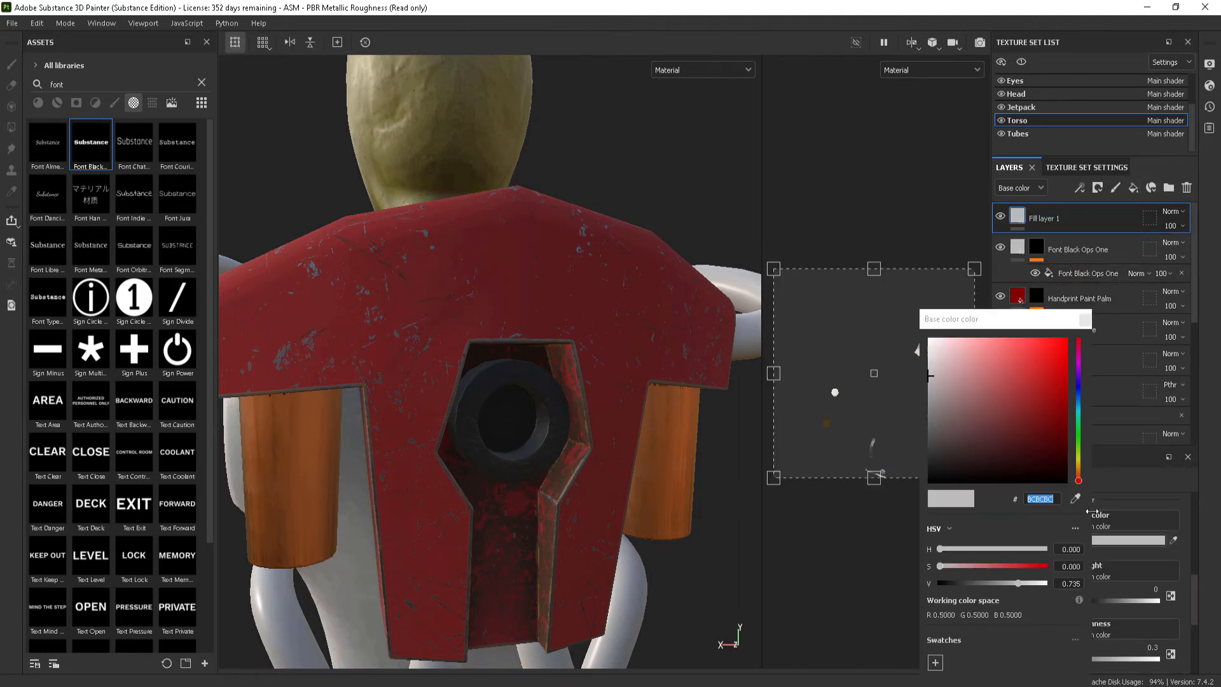
pyautogui.click(1077, 399)
pyautogui.click(1084, 320)
pyautogui.keyDown('alt'); pyautogui.moveTo(496, 401); pyautogui.dragTo(467, 404); pyautogui.keyUp('alt')
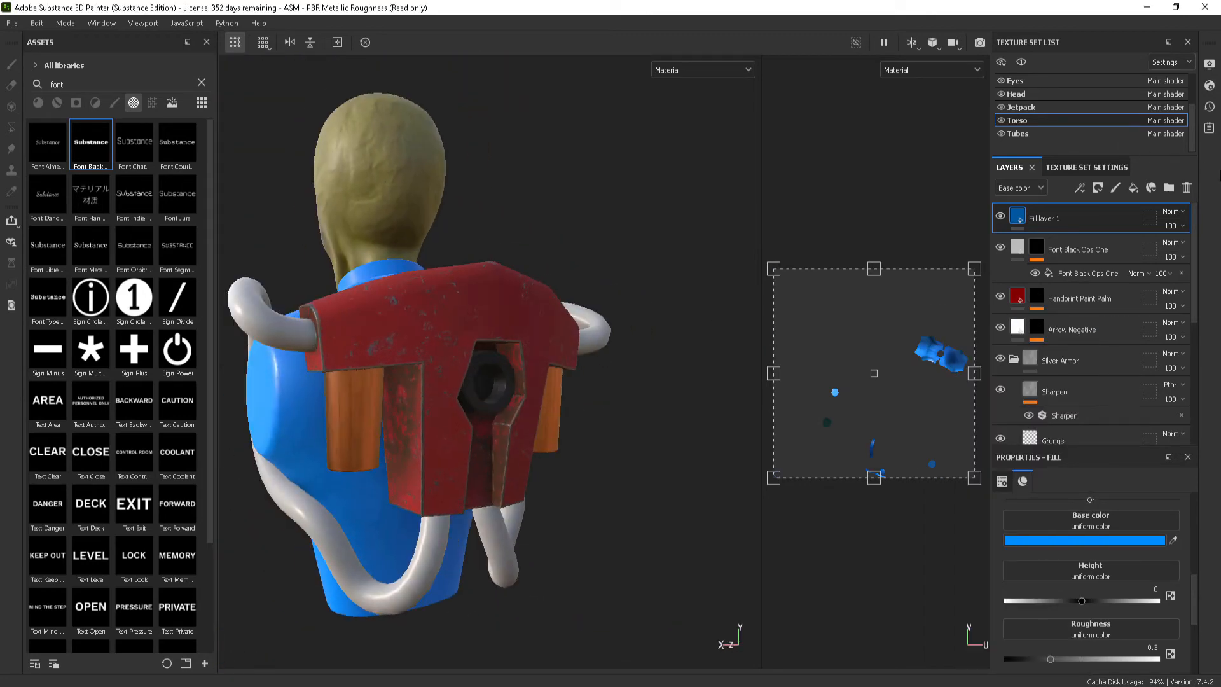
pyautogui.click(1187, 187)
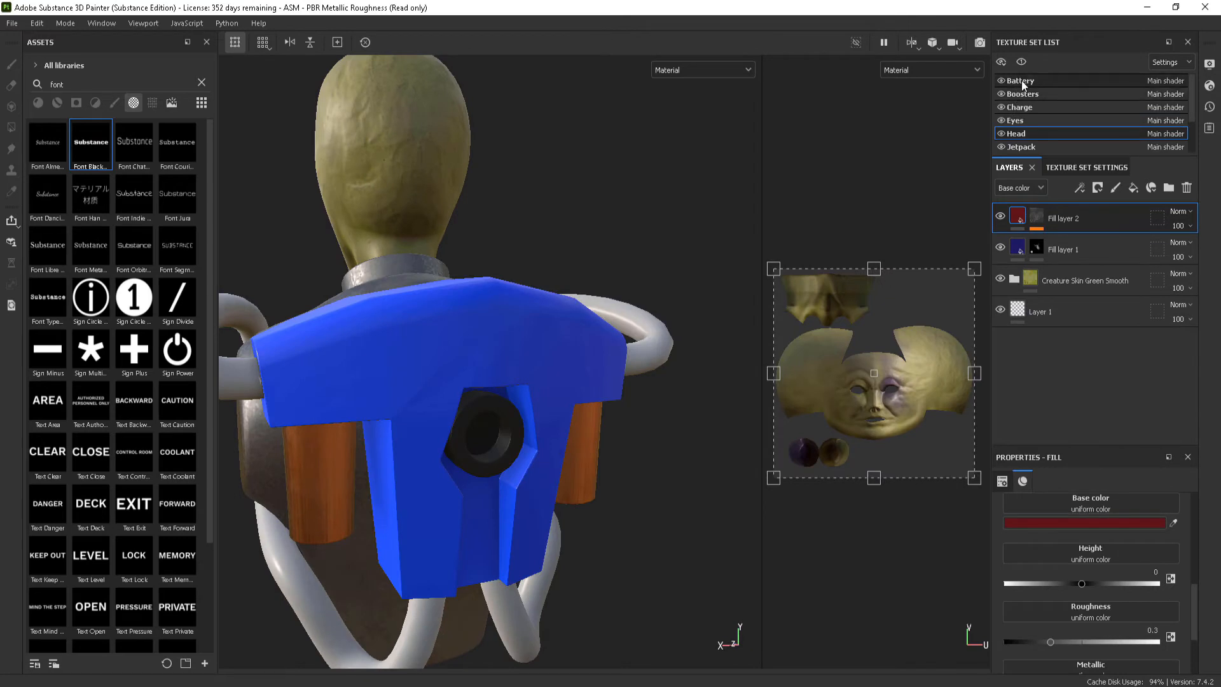
# Select the Battery texture set and check which part it covers by hiding and showing it
pyautogui.click(1021, 80)
pyautogui.click(1002, 81)
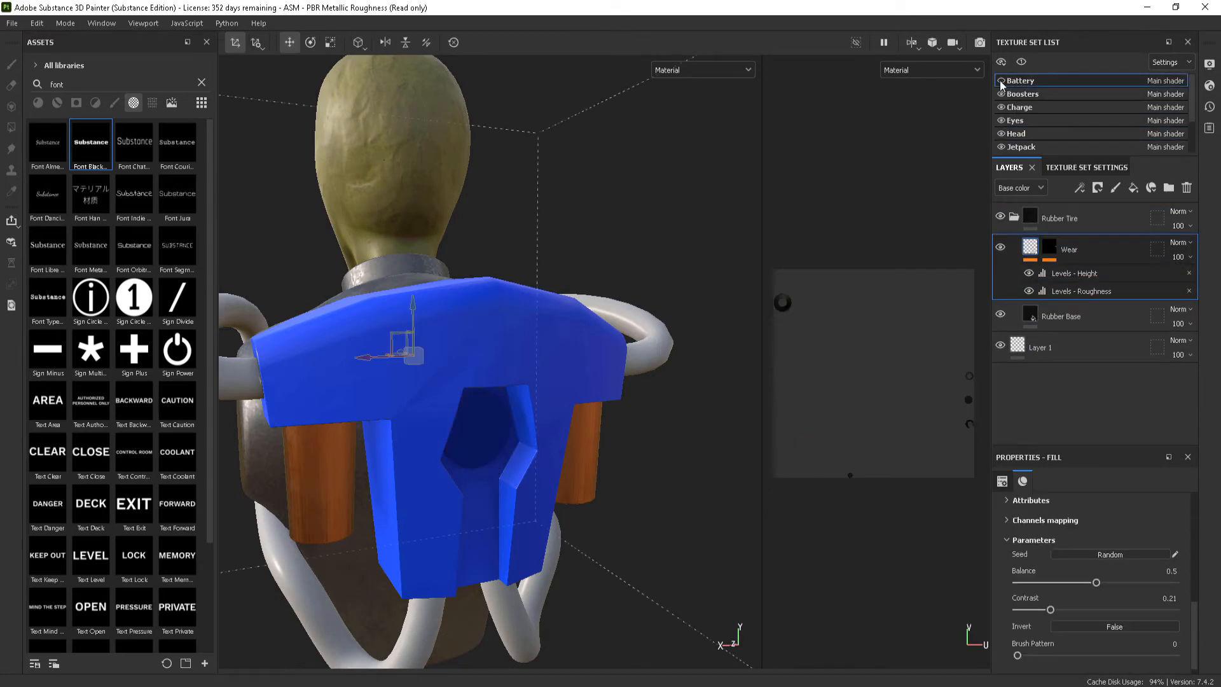
pyautogui.click(1002, 81)
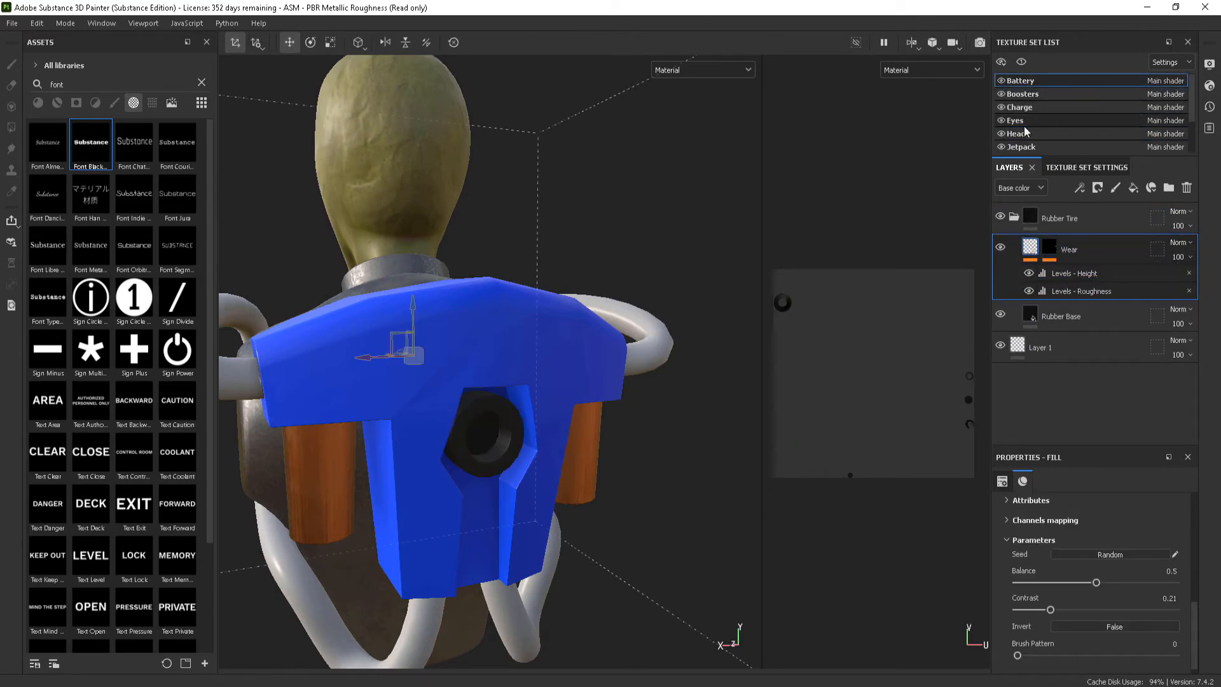
# Delete the blue fill layer from the Jetpack texture set and make Battery the active texture set
pyautogui.click(1110, 147)
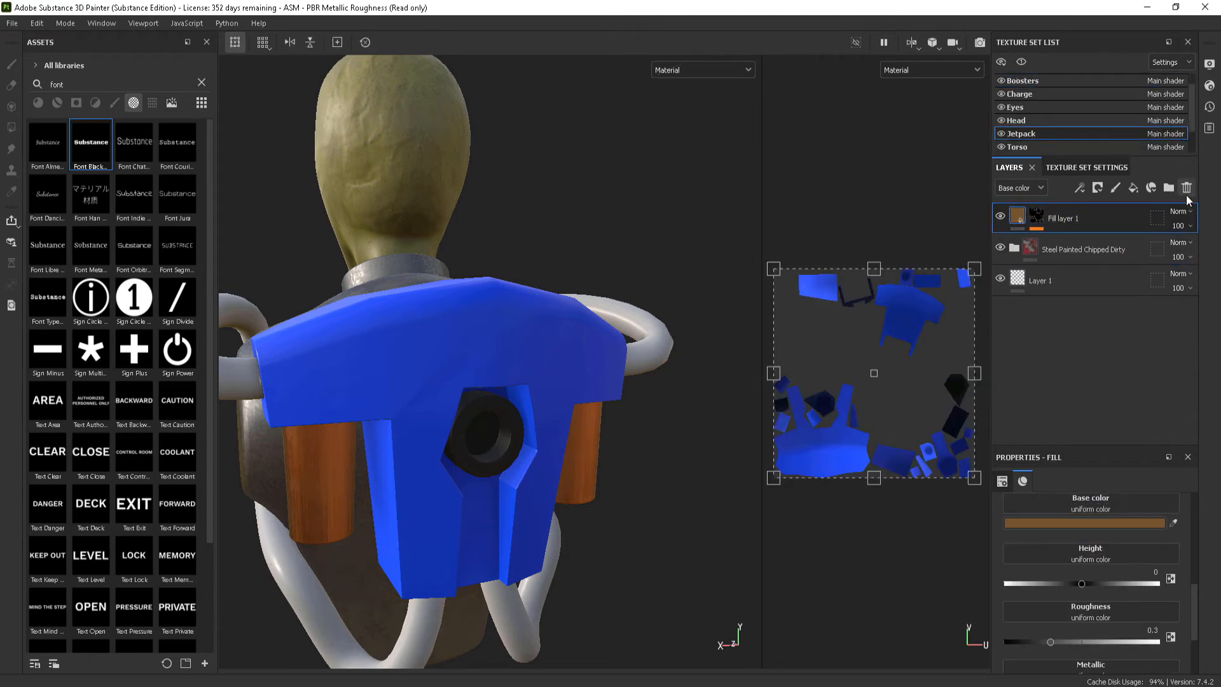
pyautogui.click(1044, 80)
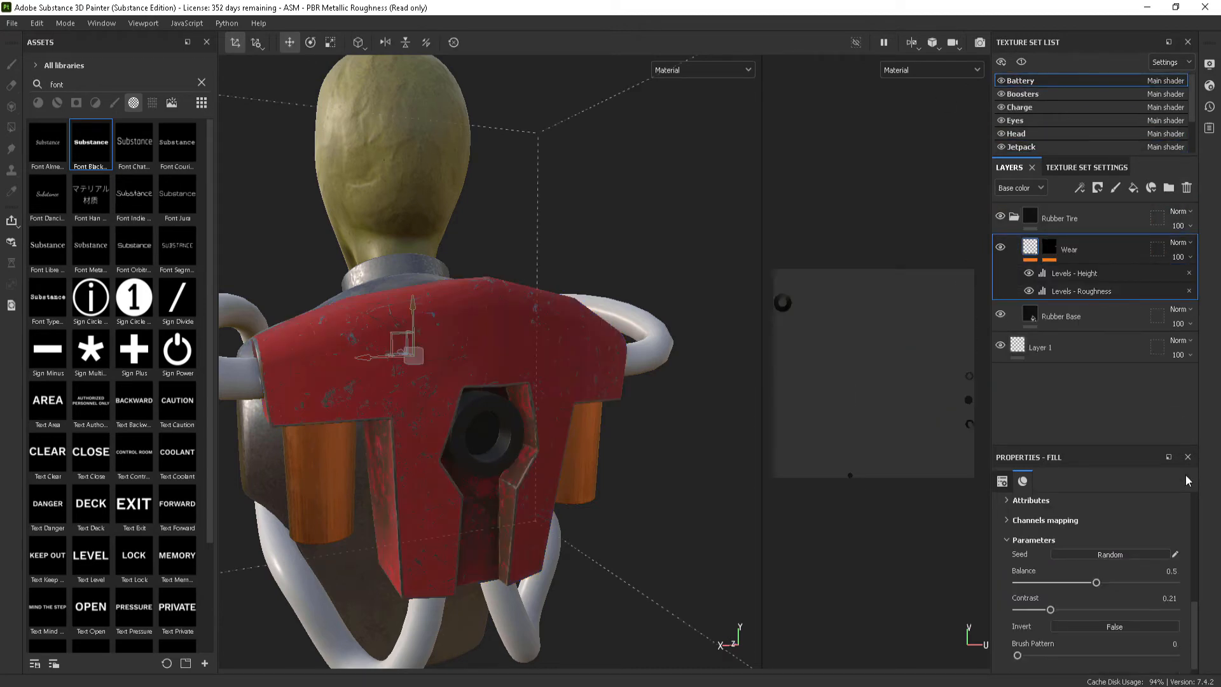
# Add a fill layer above the Rubber Tire folder in the Battery texture set and set its base color to 0077FF
pyautogui.click(1133, 187)
pyautogui.moveTo(1094, 252); pyautogui.dragTo(1084, 200)
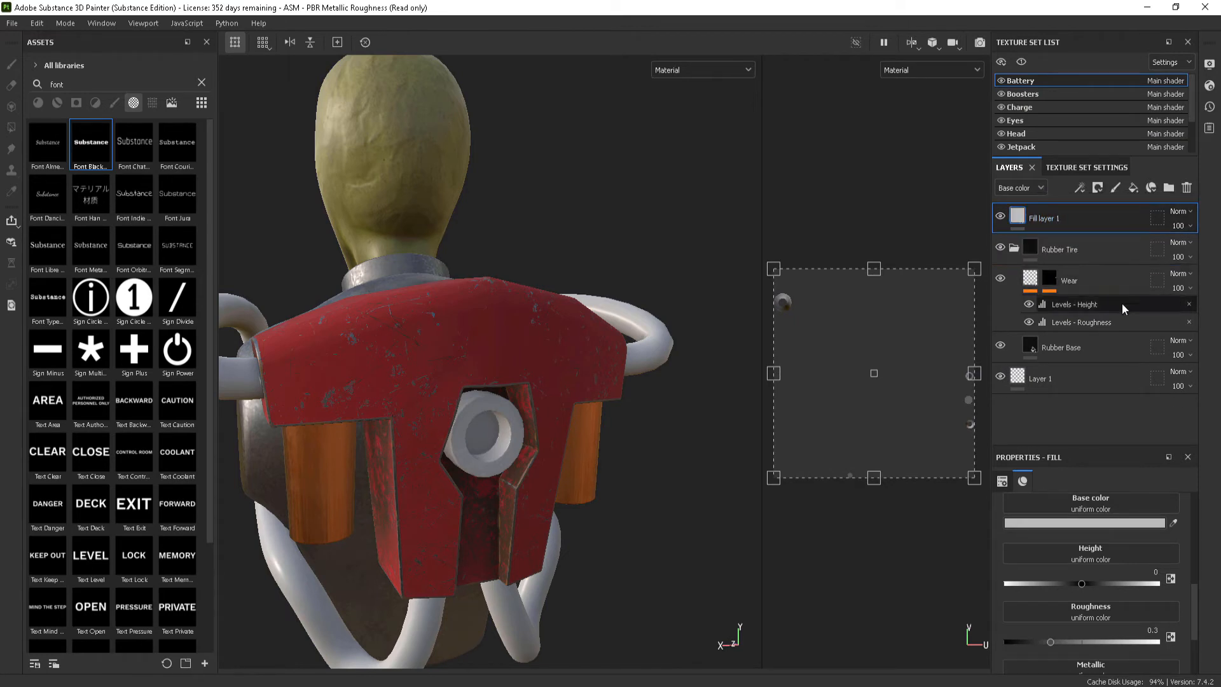
pyautogui.click(1100, 523)
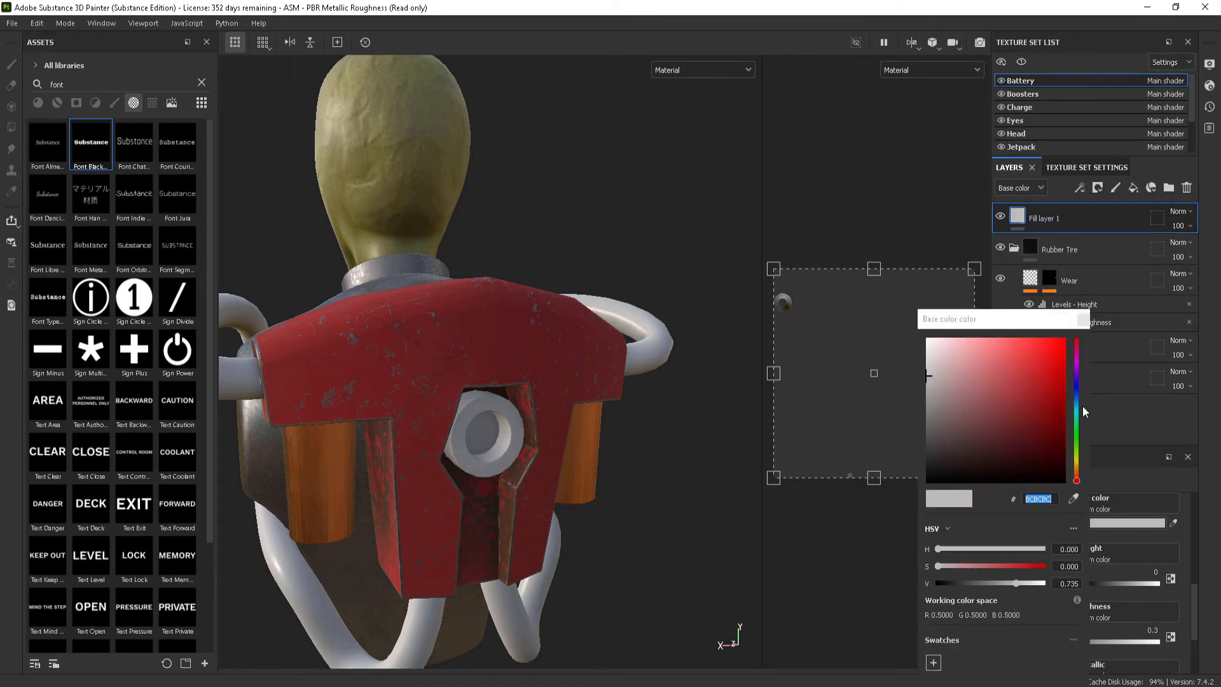
pyautogui.write('0077FF')
pyautogui.press('Return')
pyautogui.click(1083, 319)
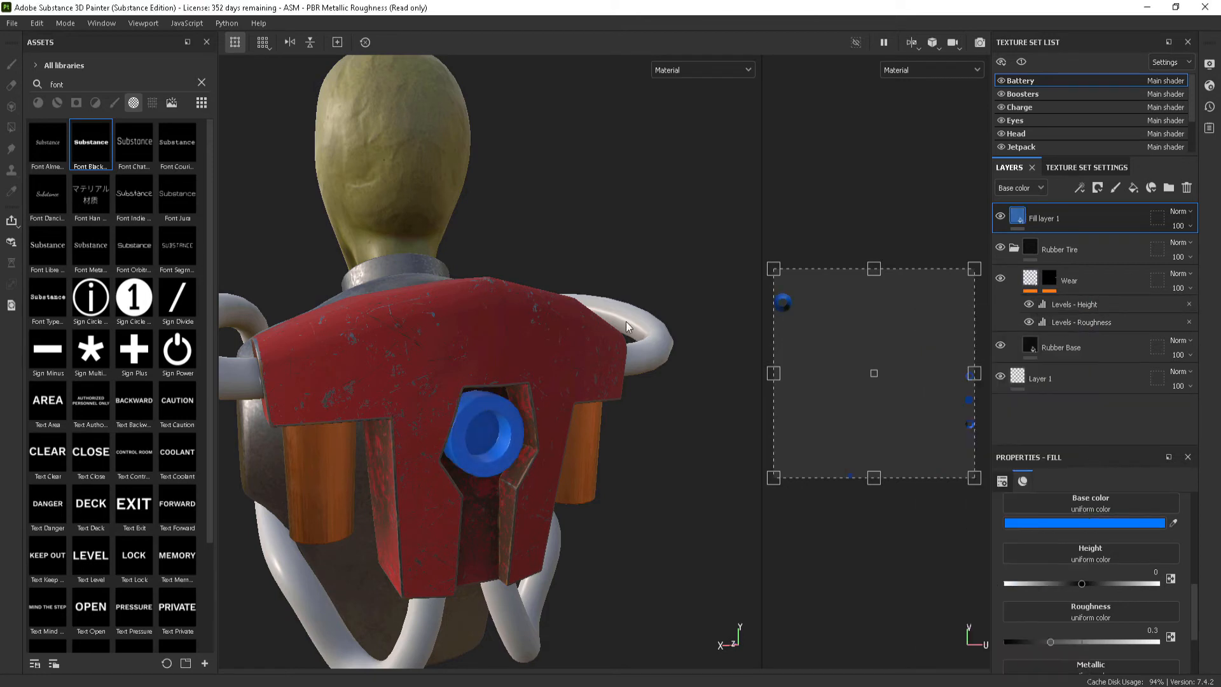
pyautogui.keyDown('alt'); pyautogui.moveTo(598, 292); pyautogui.dragTo(547, 299); pyautogui.keyUp('alt')
pyautogui.scroll(-3, 1092, 574)
pyautogui.scroll(6, 1143, 591)
pyautogui.scroll(5, 1144, 589)
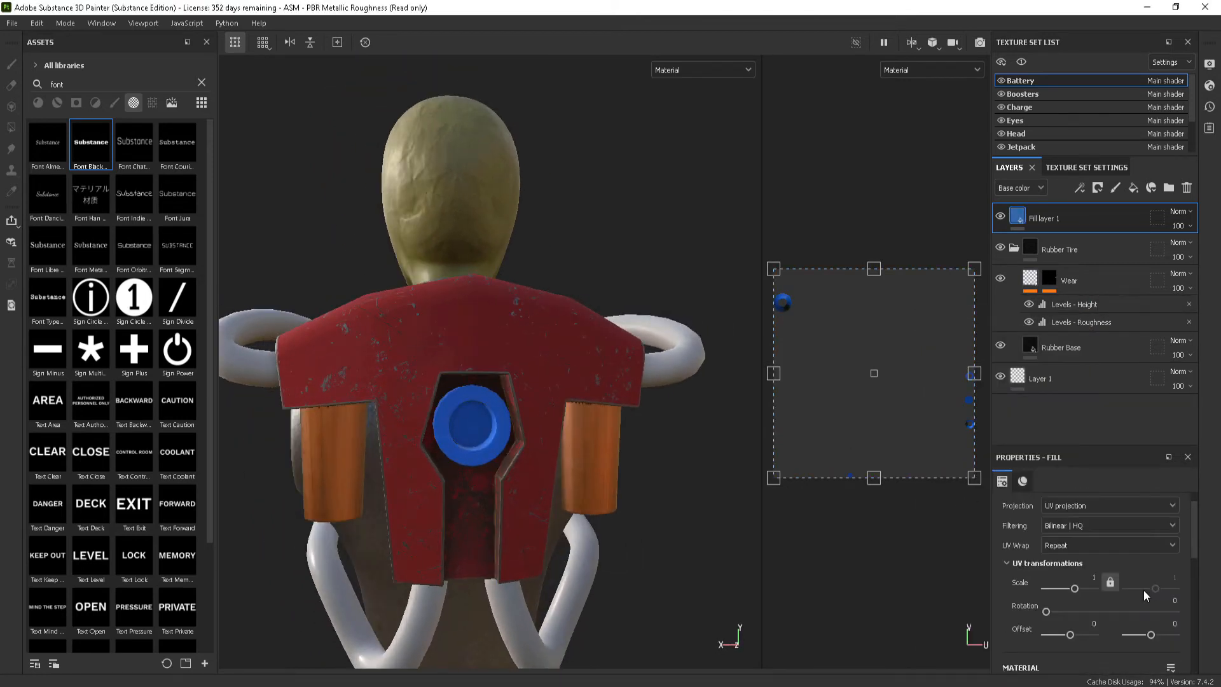
# Add an Emissive channel to the Battery texture set
pyautogui.click(1101, 167)
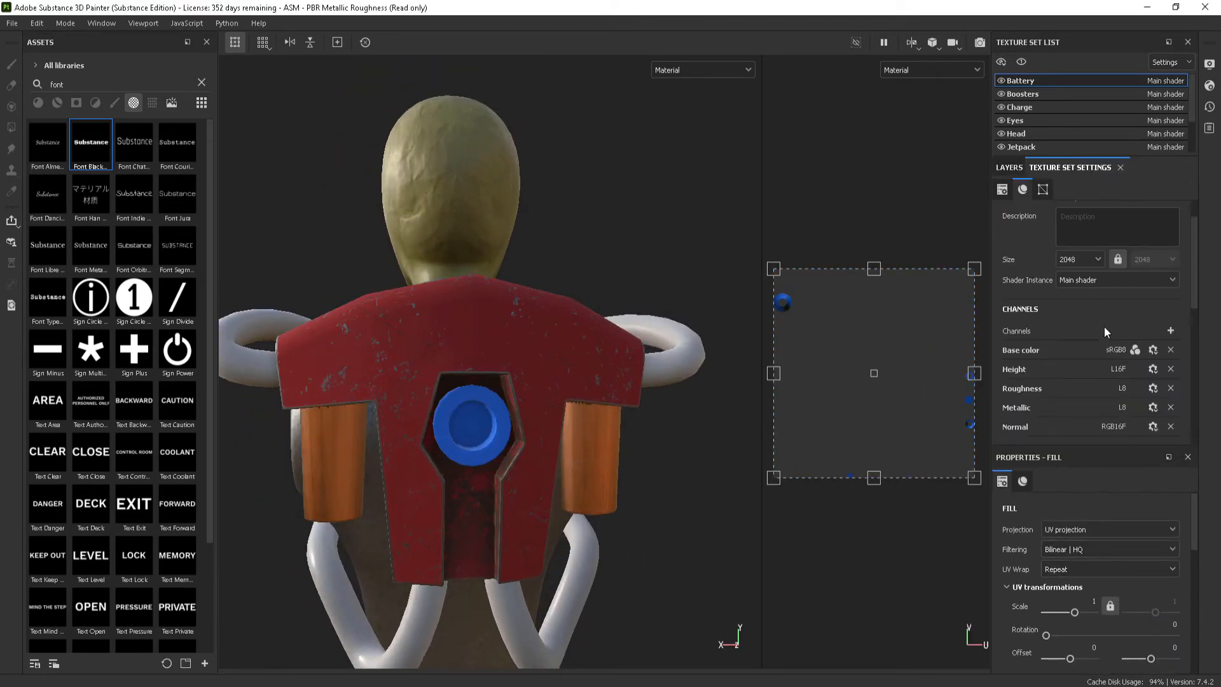
pyautogui.scroll(-1, 1049, 393)
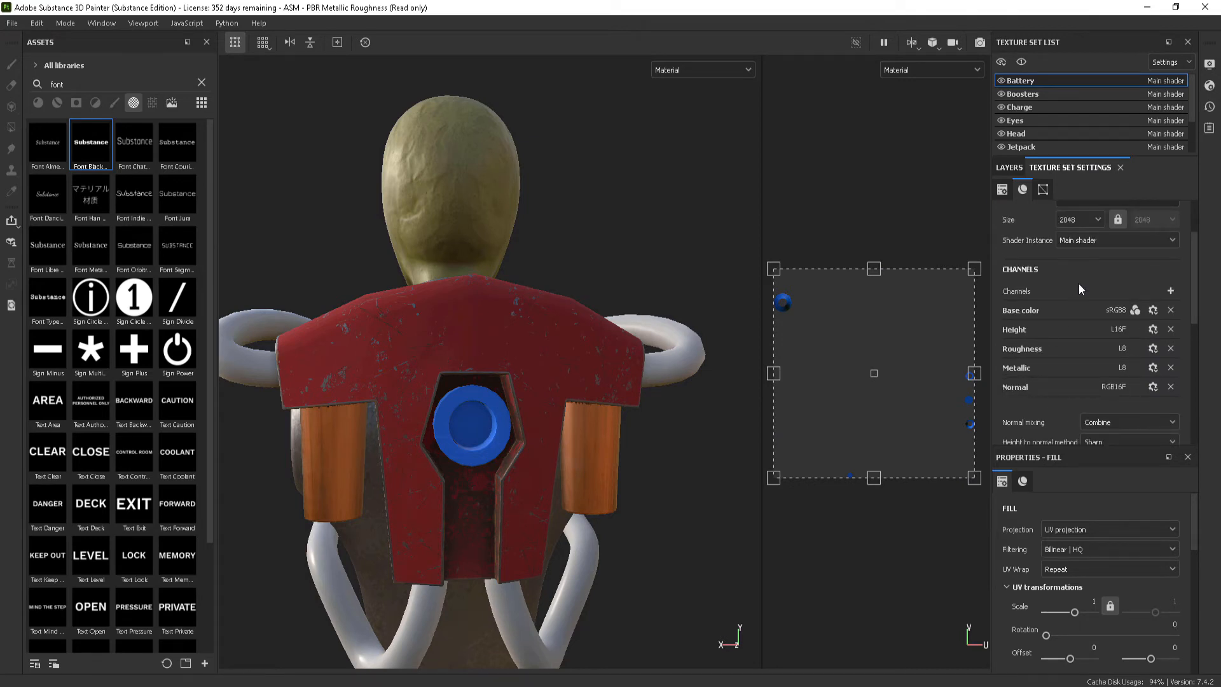
pyautogui.click(1170, 292)
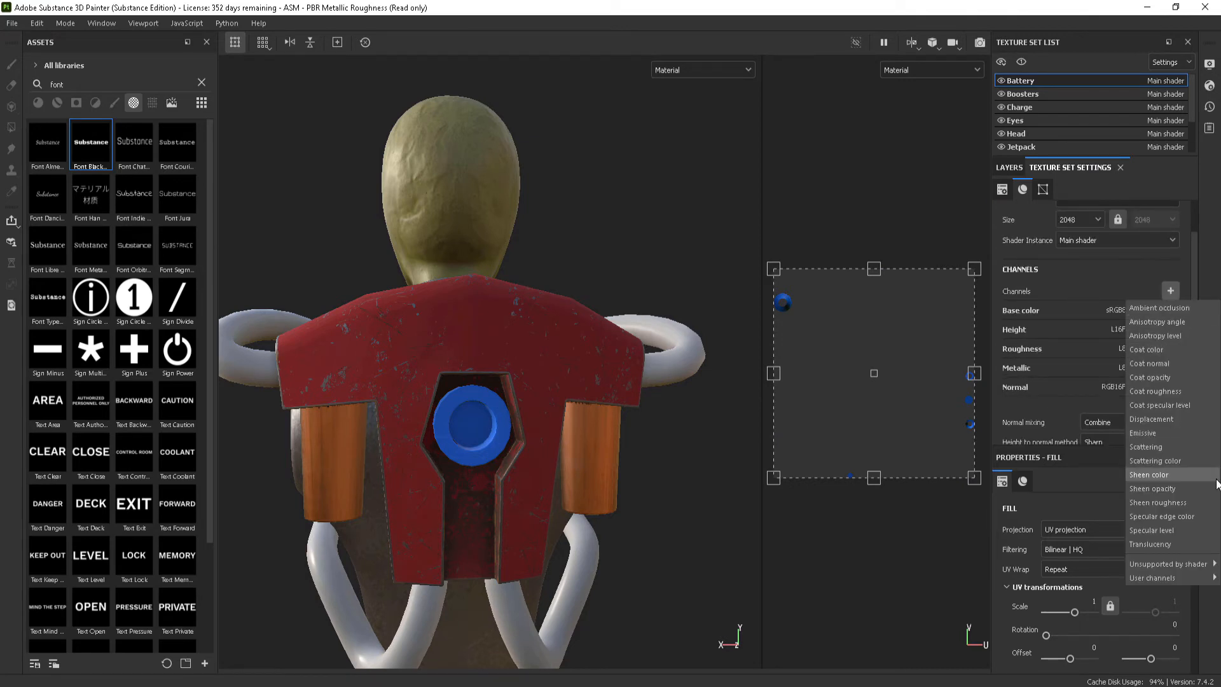
pyautogui.click(1150, 432)
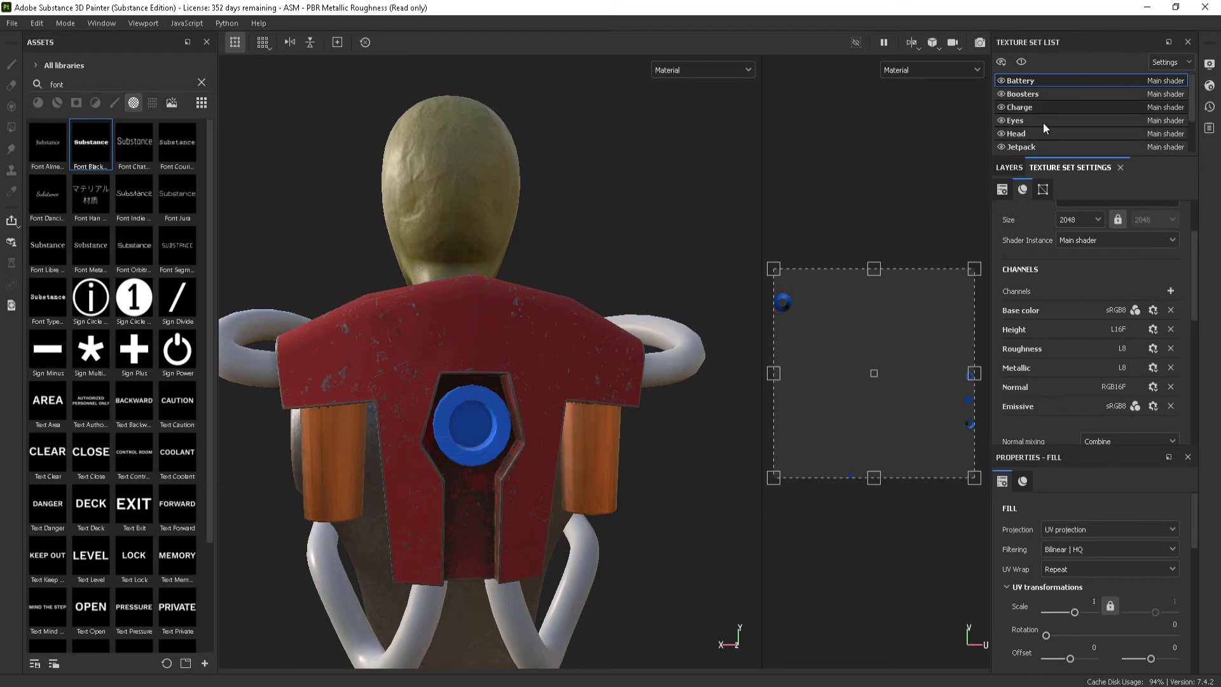
# Set the blue fill layer's emissive color to a saturated blue, 0062FF
pyautogui.click(1009, 167)
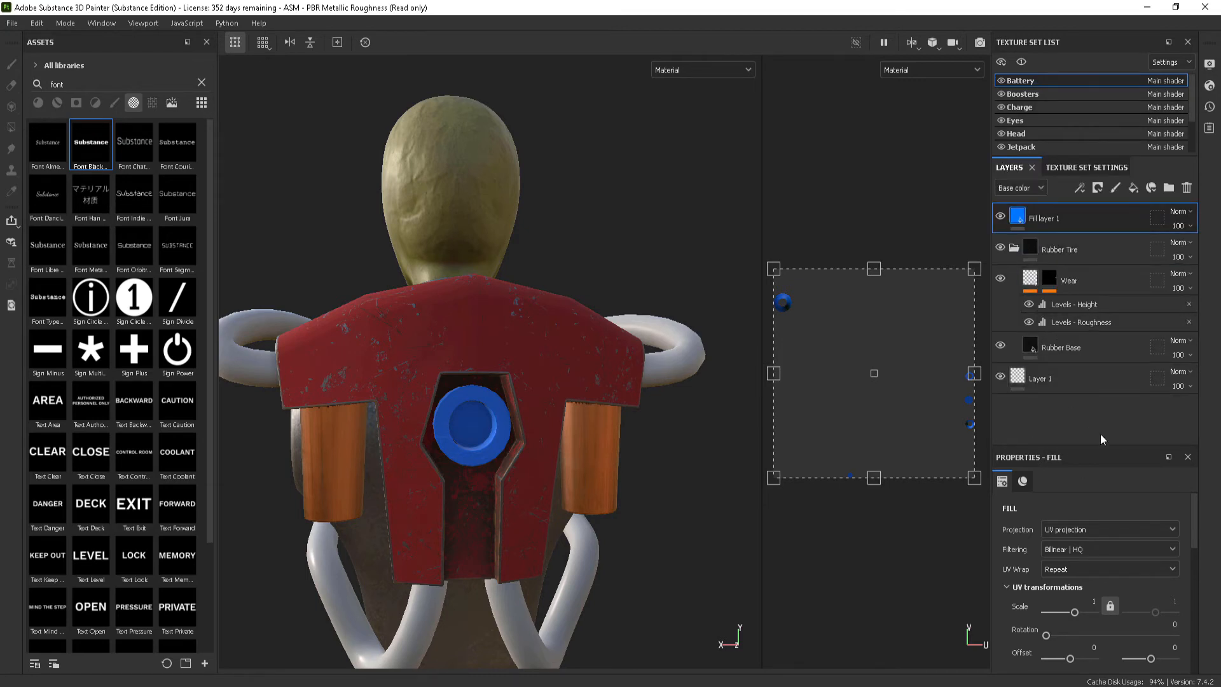
pyautogui.scroll(-5, 1114, 534)
pyautogui.scroll(3, 1096, 546)
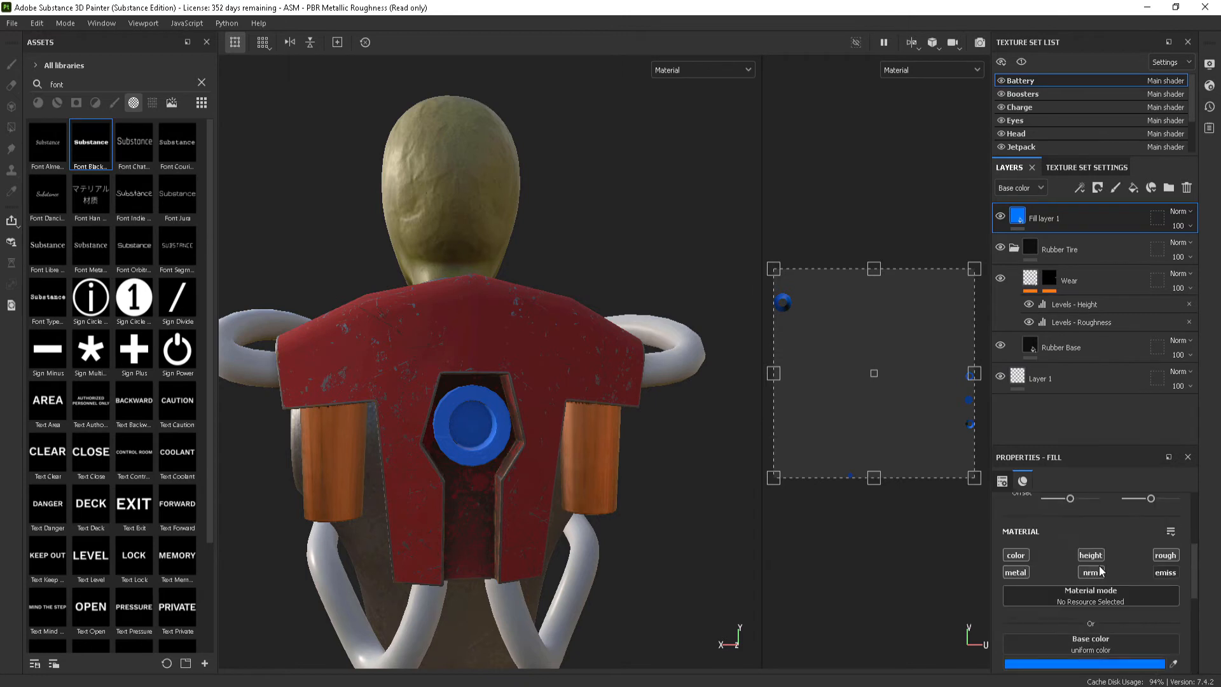
pyautogui.scroll(-5, 1116, 554)
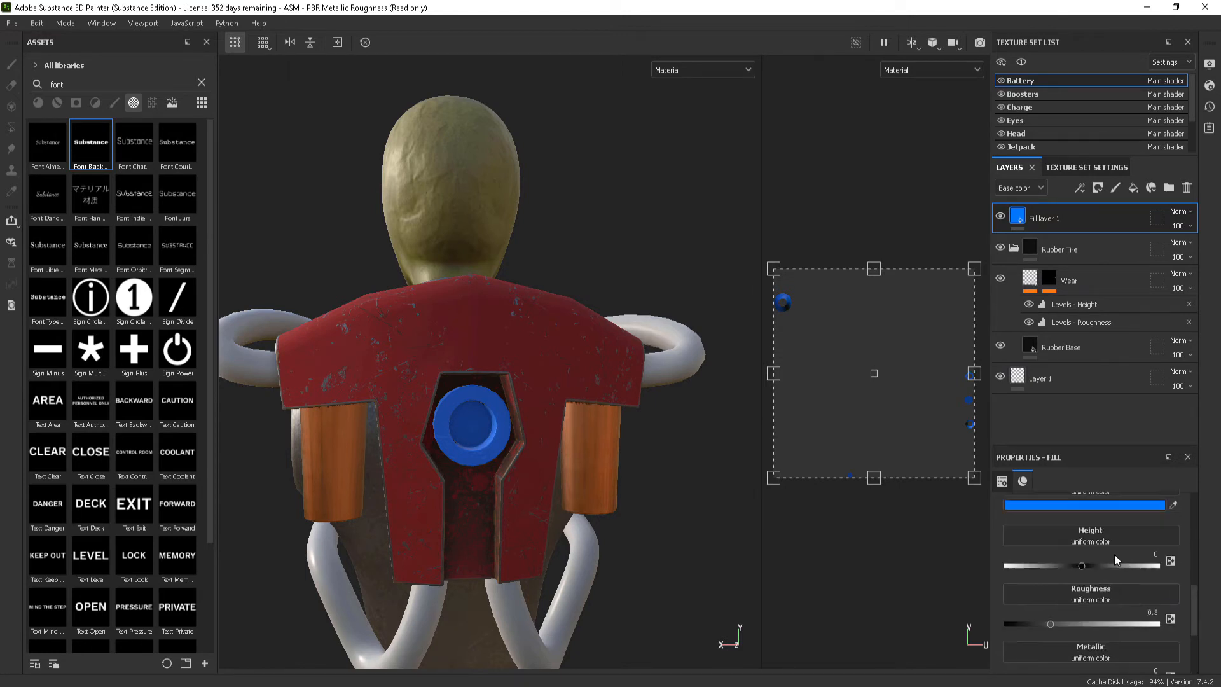
pyautogui.click(1105, 649)
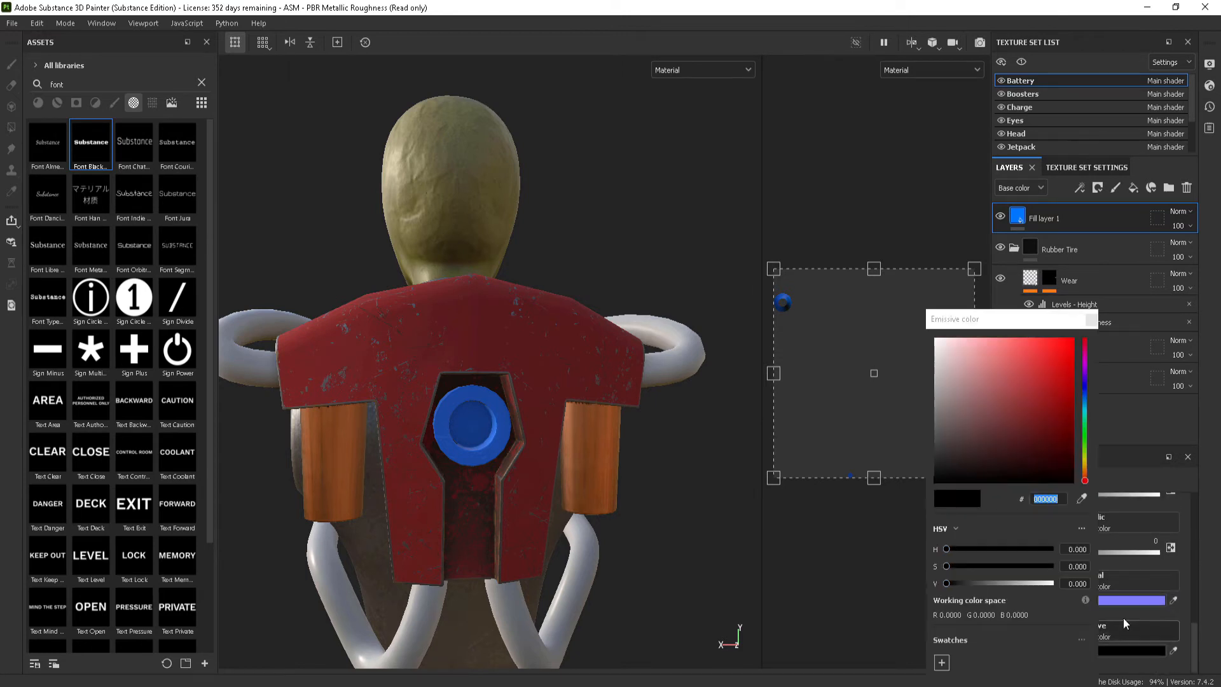
pyautogui.click(1084, 395)
pyautogui.click(1073, 340)
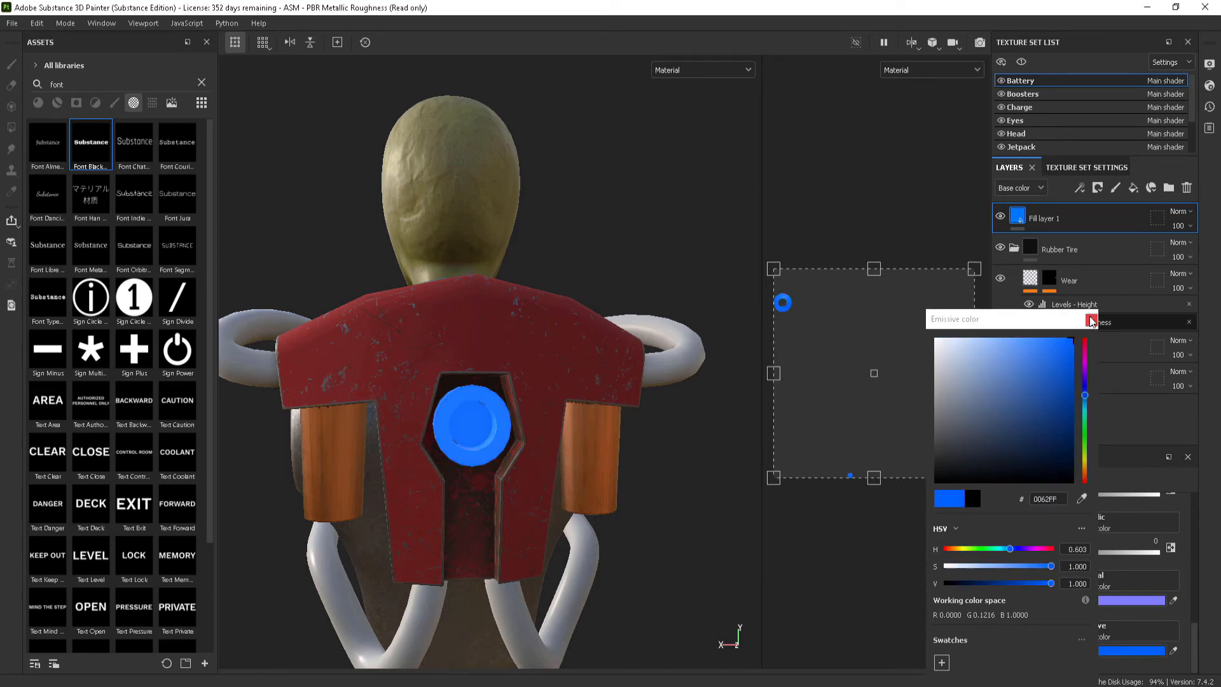
pyautogui.click(1091, 320)
pyautogui.scroll(5, 1110, 559)
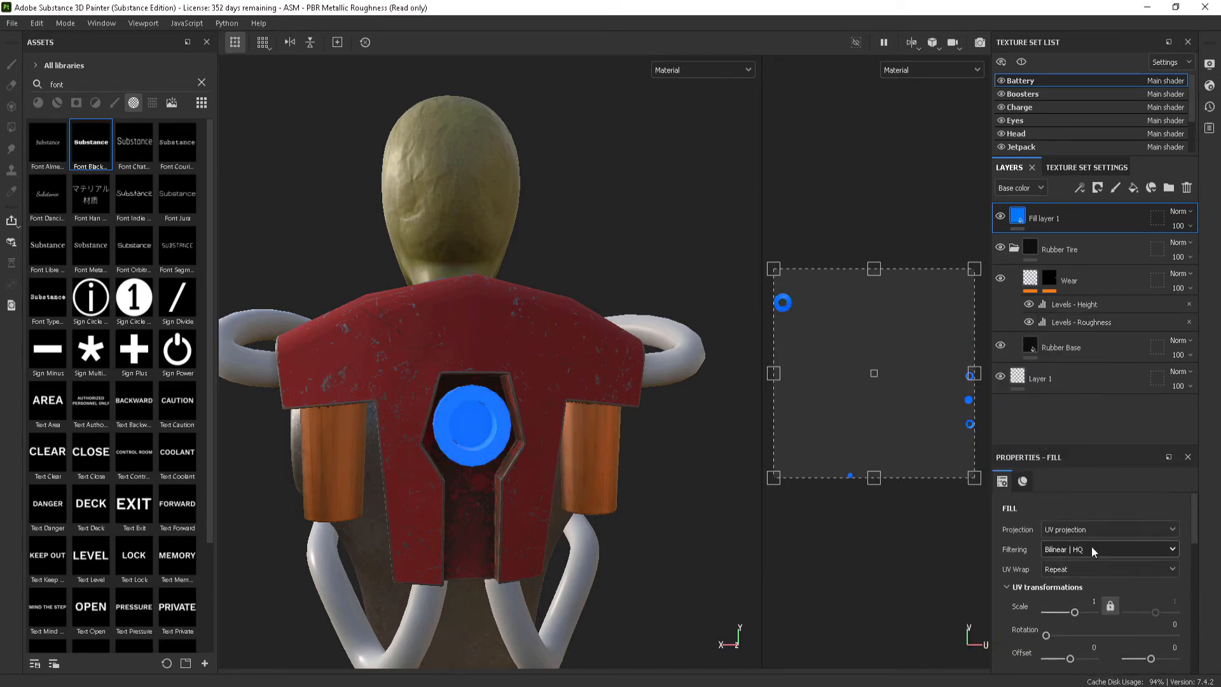
# Add a black mask to the blue fill layer and try a UV chunk Polygon Fill on the battery's center disc
pyautogui.rightClick(1060, 213)
pyautogui.click(1091, 26)
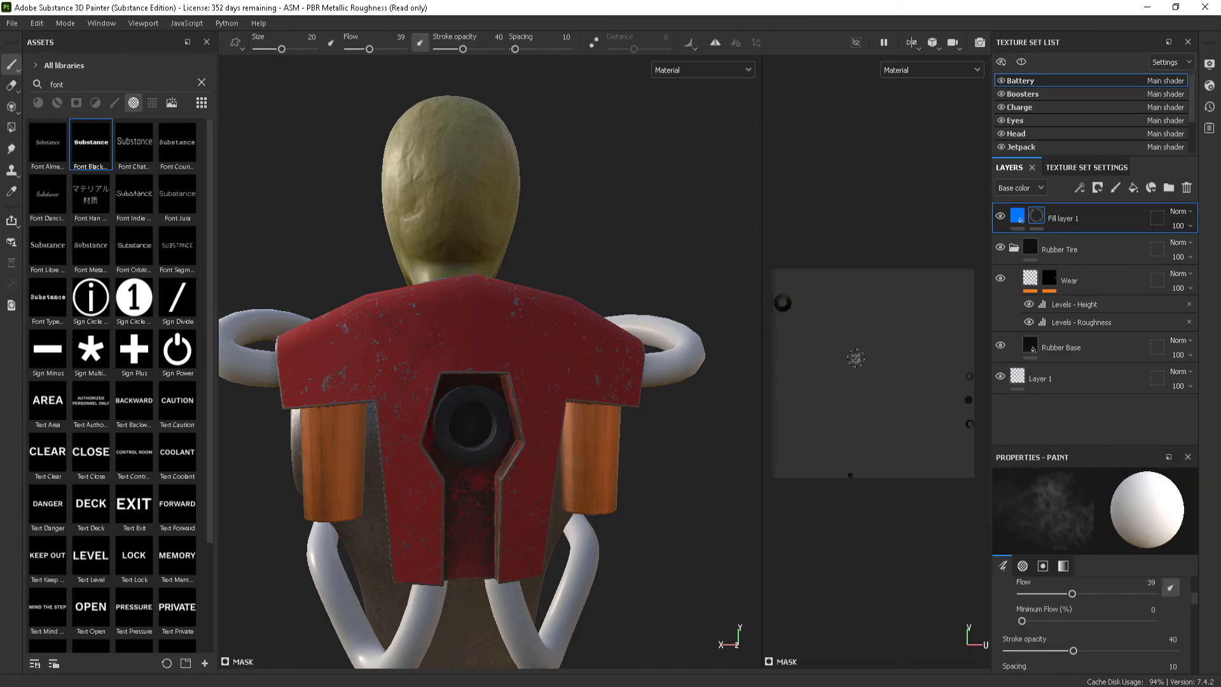
pyautogui.click(11, 127)
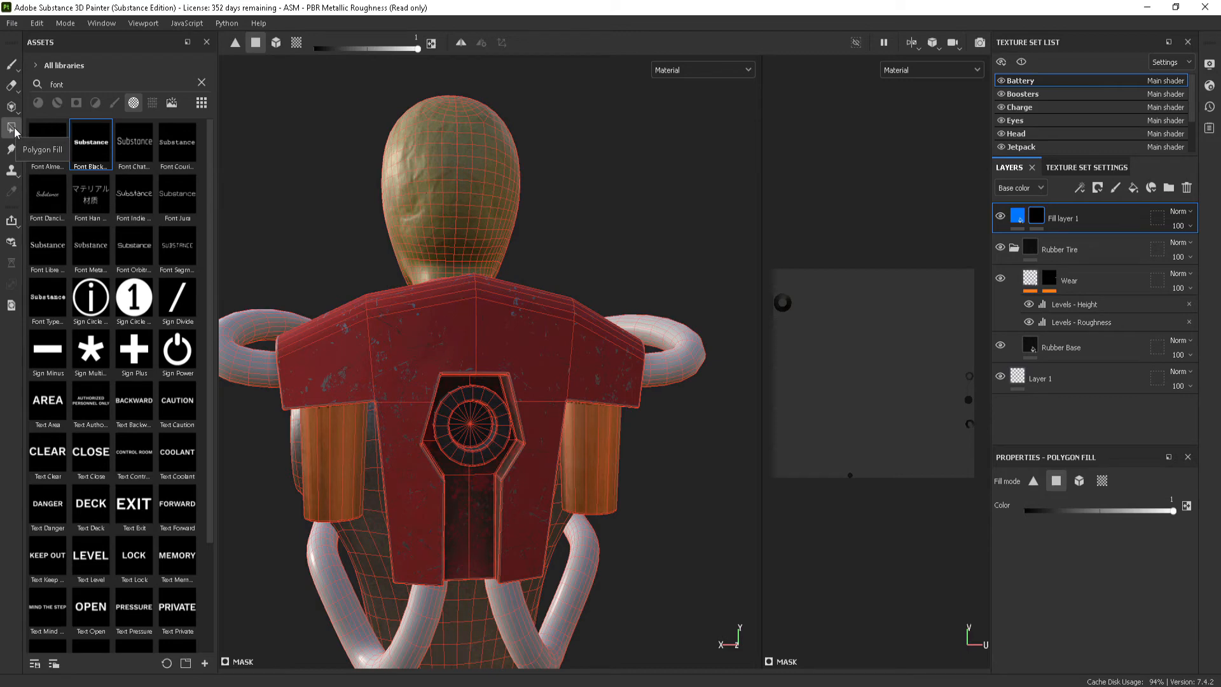
pyautogui.click(1103, 482)
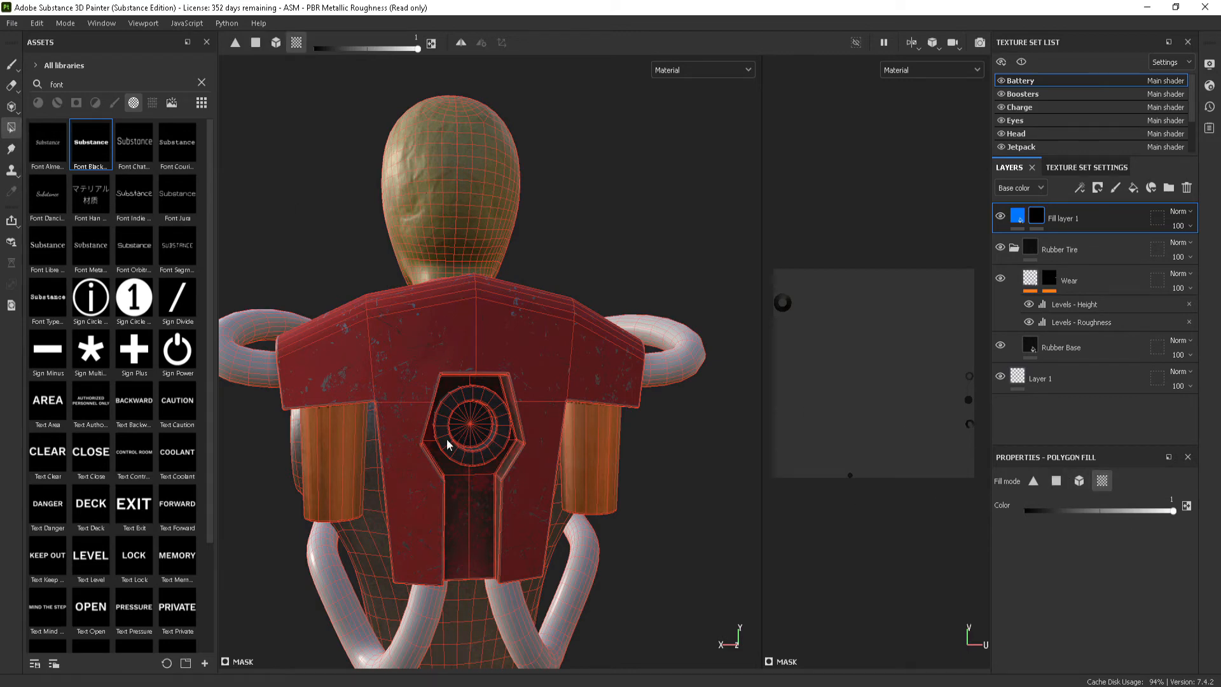
pyautogui.scroll(5, 551, 433)
pyautogui.click(505, 410)
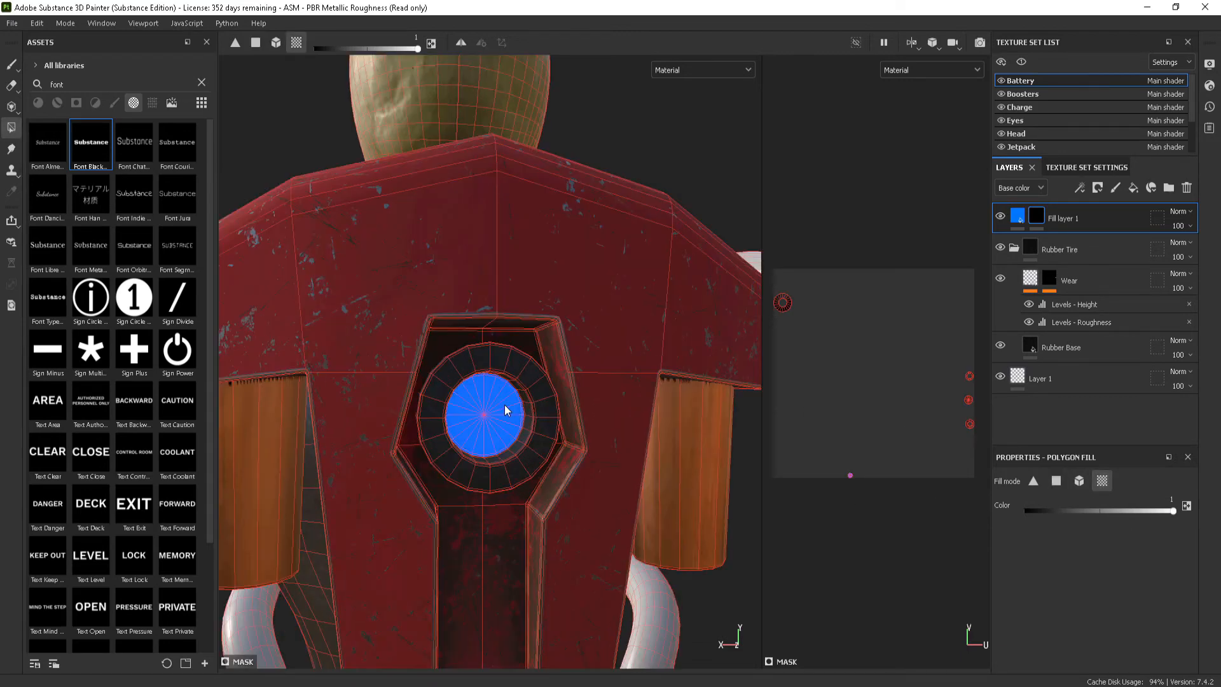
# Try Polygon Fill's triangle, quad and mesh fill modes on the battery
pyautogui.click(1033, 481)
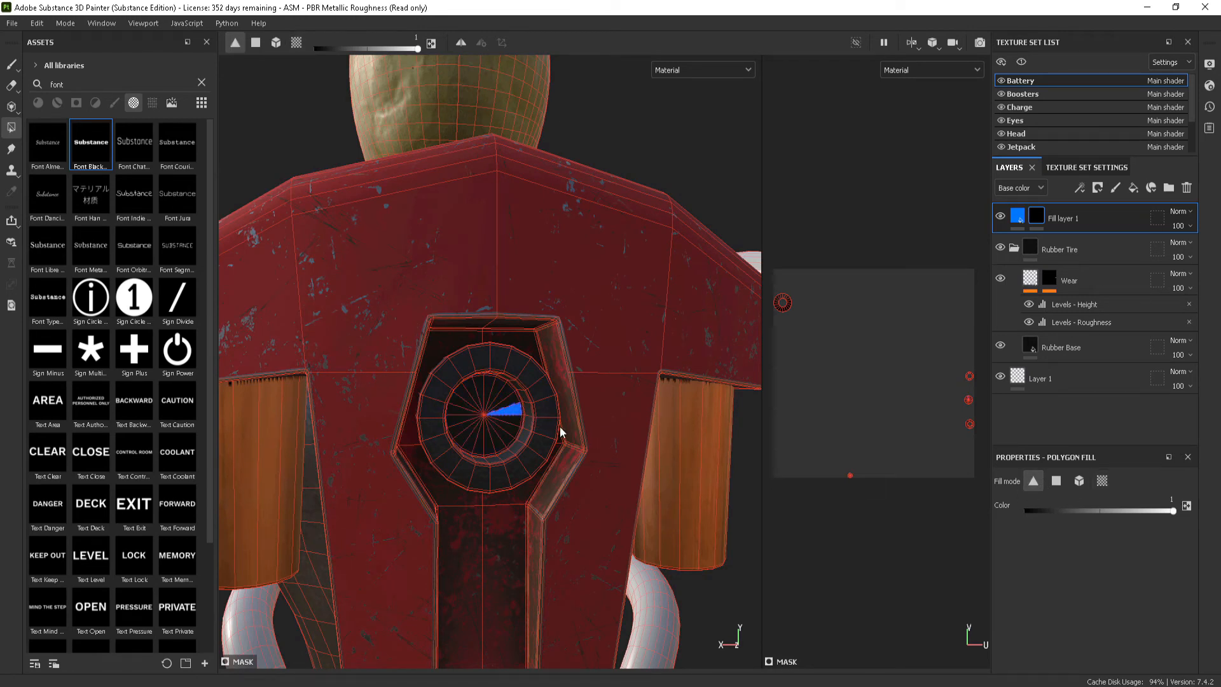
pyautogui.click(1056, 482)
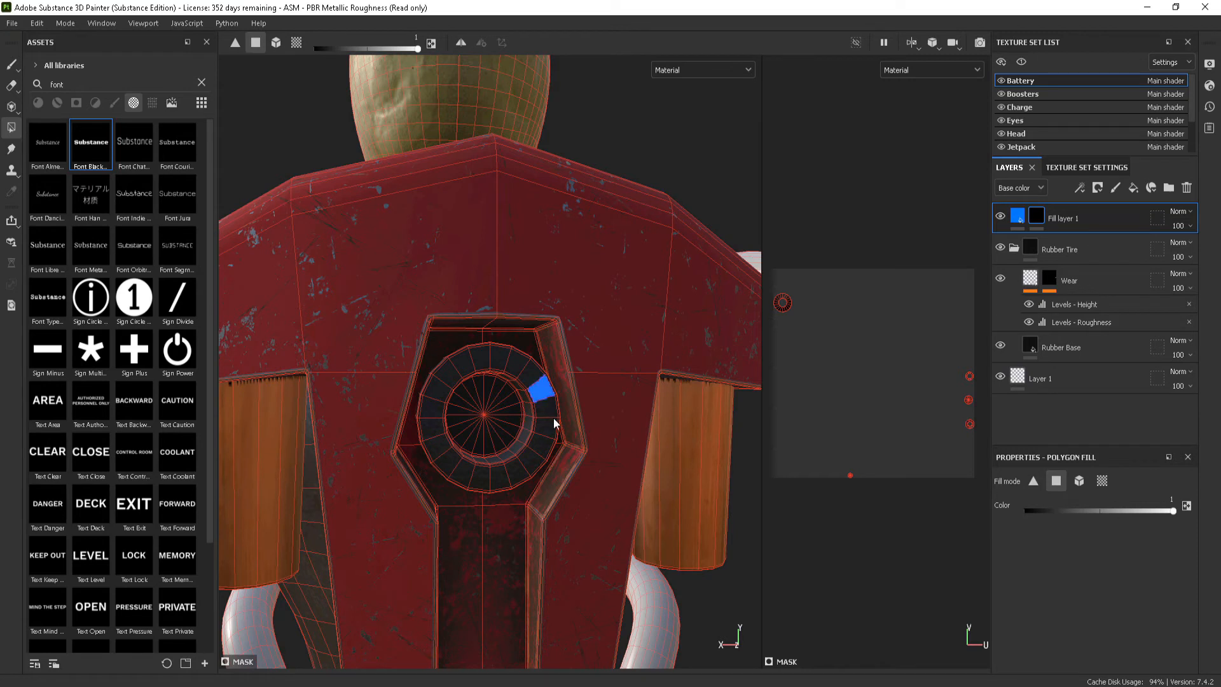
pyautogui.click(1033, 481)
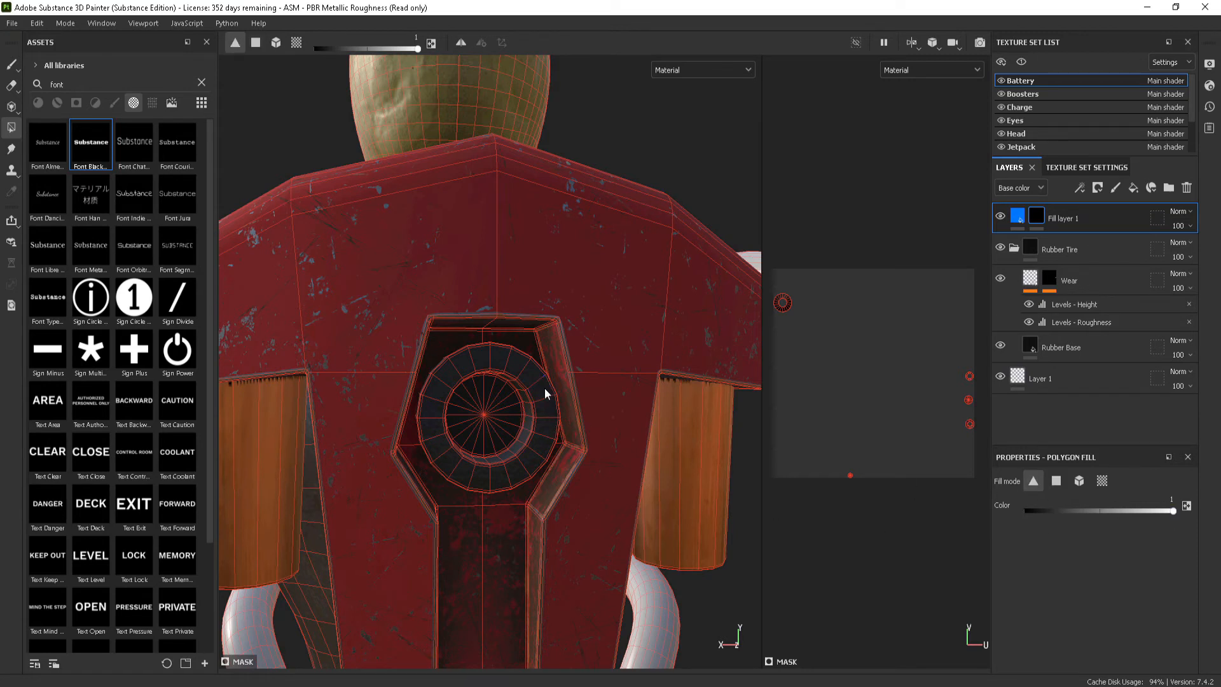
pyautogui.click(1079, 481)
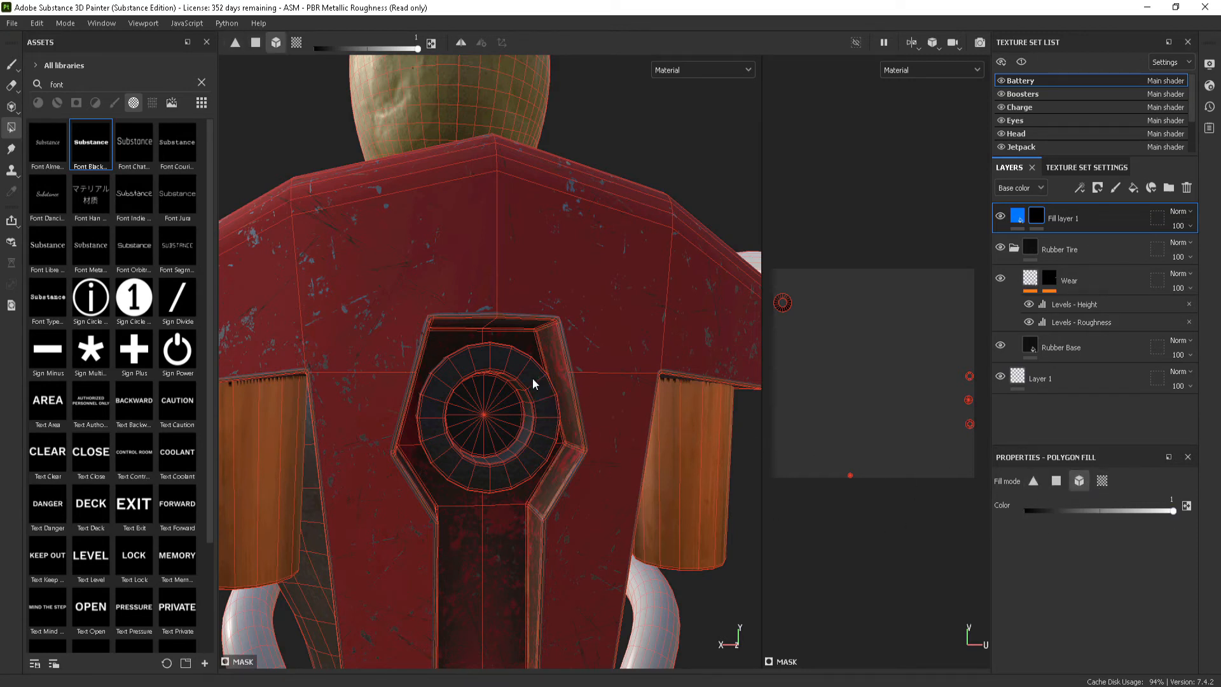
# Fill only the battery's inner disc in the layer mask with the UV chunk mode and review the fill layer's settings
pyautogui.click(1102, 480)
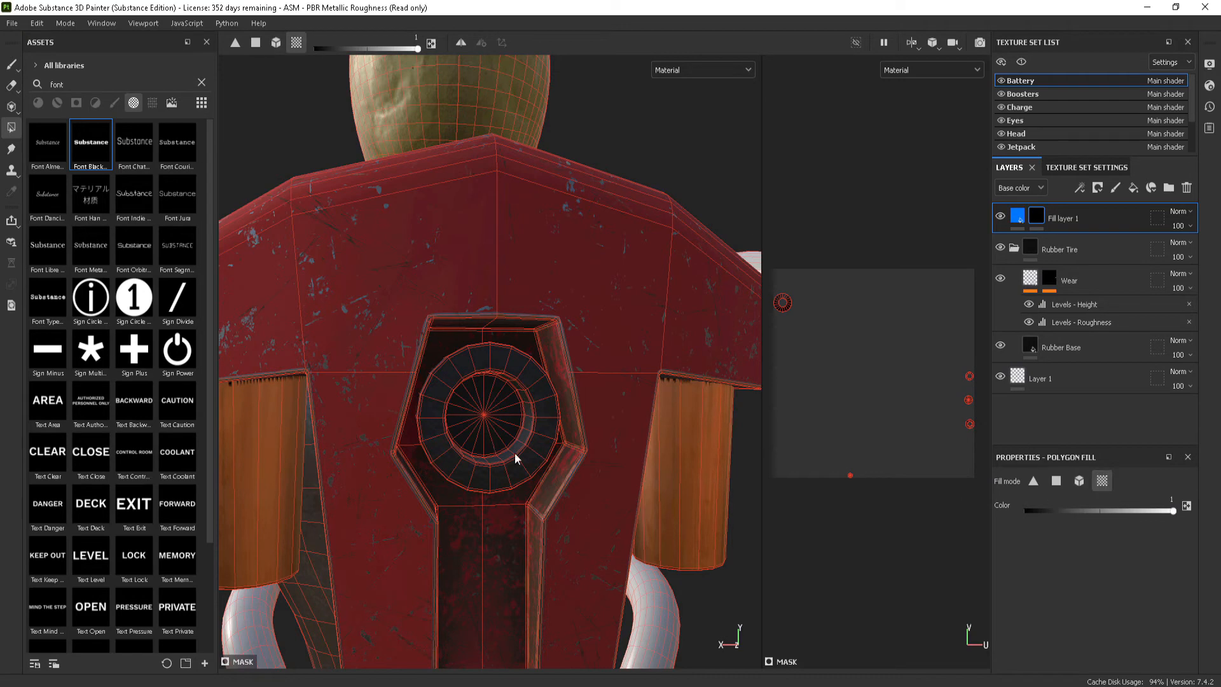
pyautogui.keyDown('alt'); pyautogui.moveTo(529, 436); pyautogui.dragTo(694, 361); pyautogui.keyUp('alt')
pyautogui.click(1018, 216)
pyautogui.scroll(-5, 1094, 585)
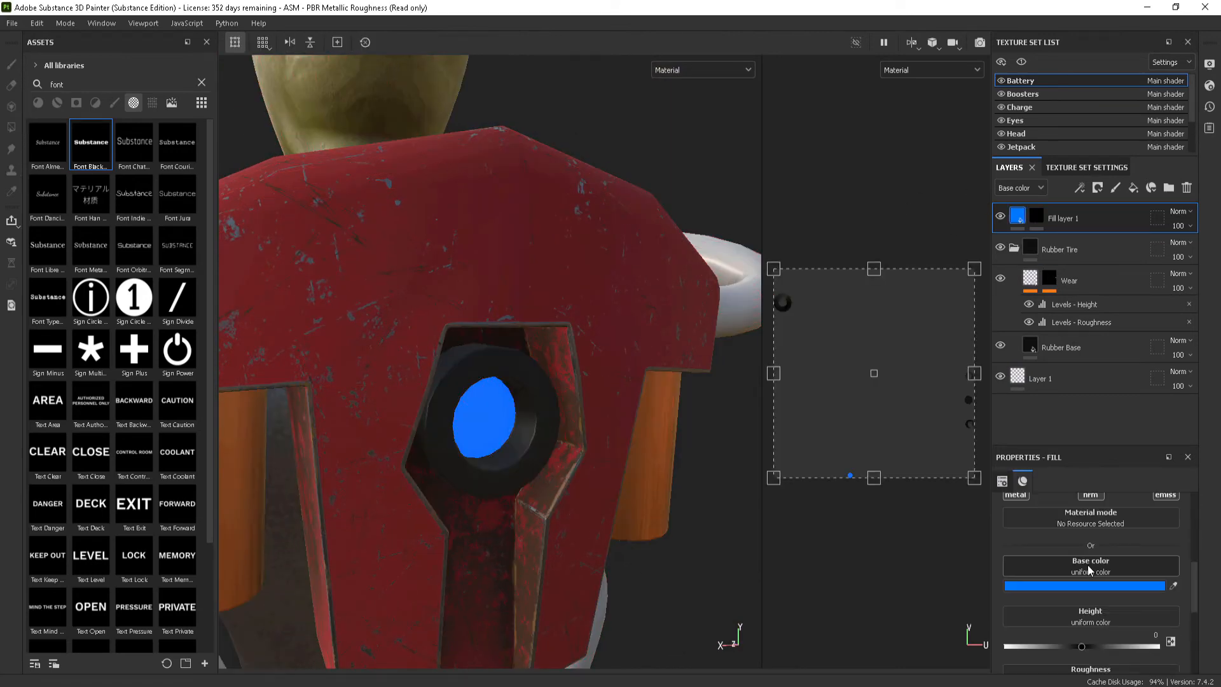
pyautogui.scroll(5, 1106, 592)
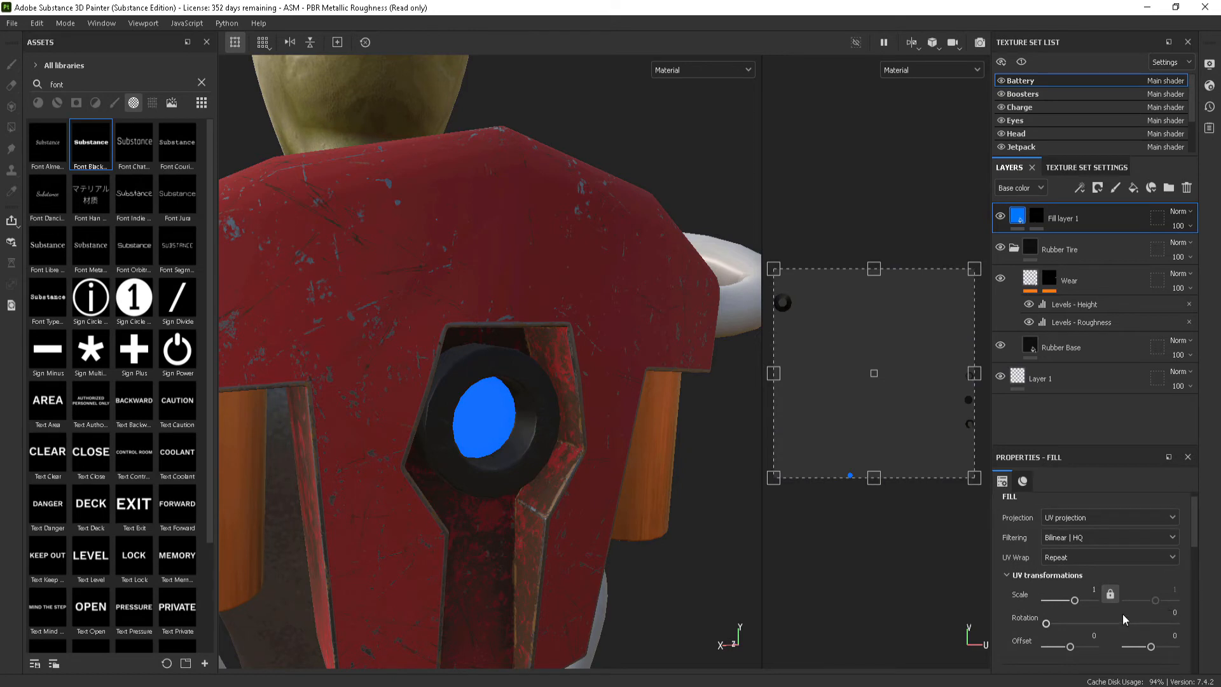
pyautogui.scroll(1, 1119, 547)
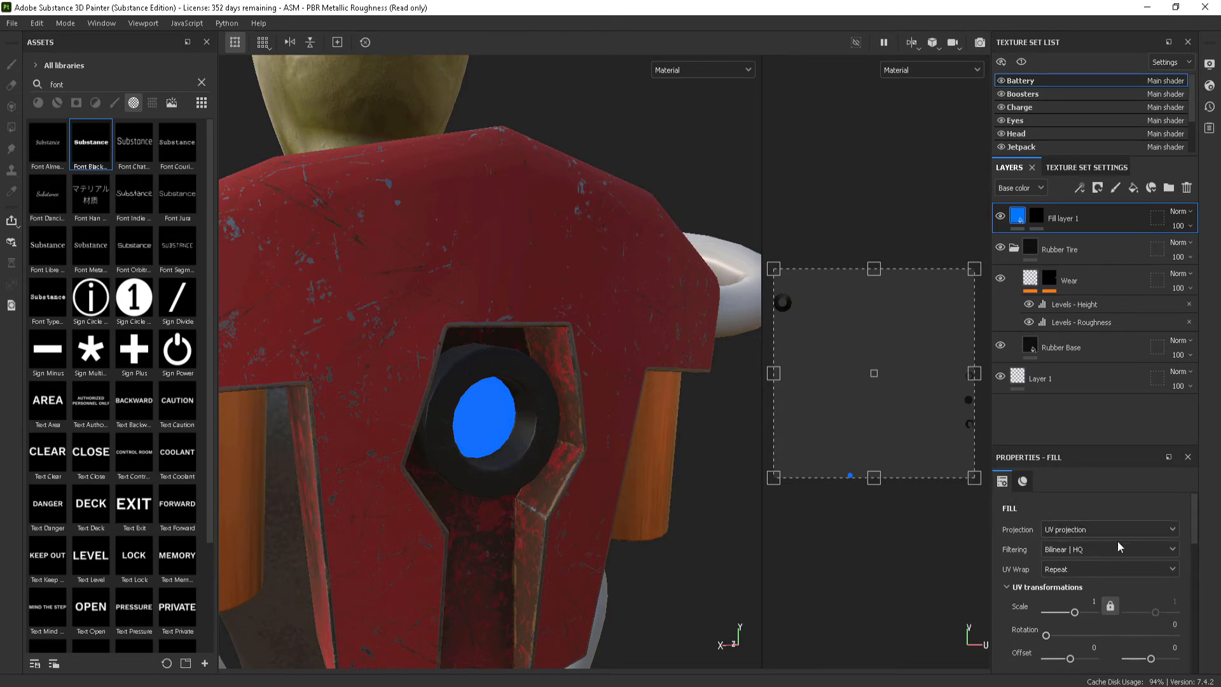
# Activate the camera's post effects and enable Glare with its shape set to Bloom
pyautogui.click(1209, 65)
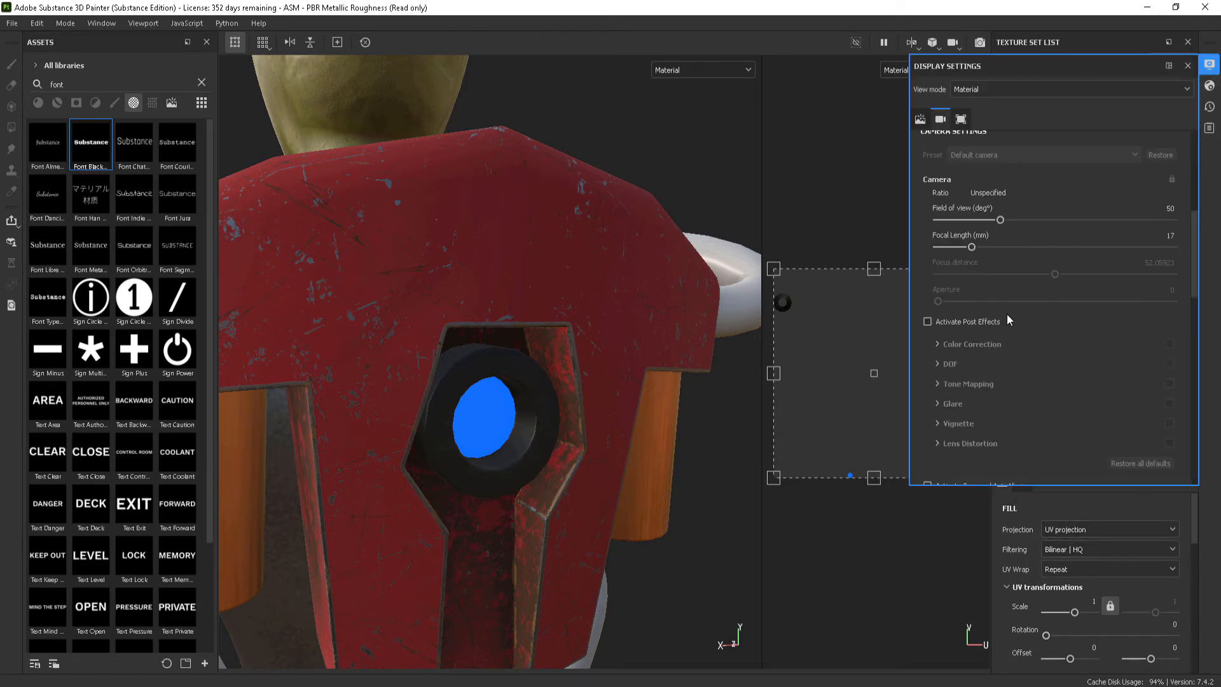
pyautogui.click(929, 322)
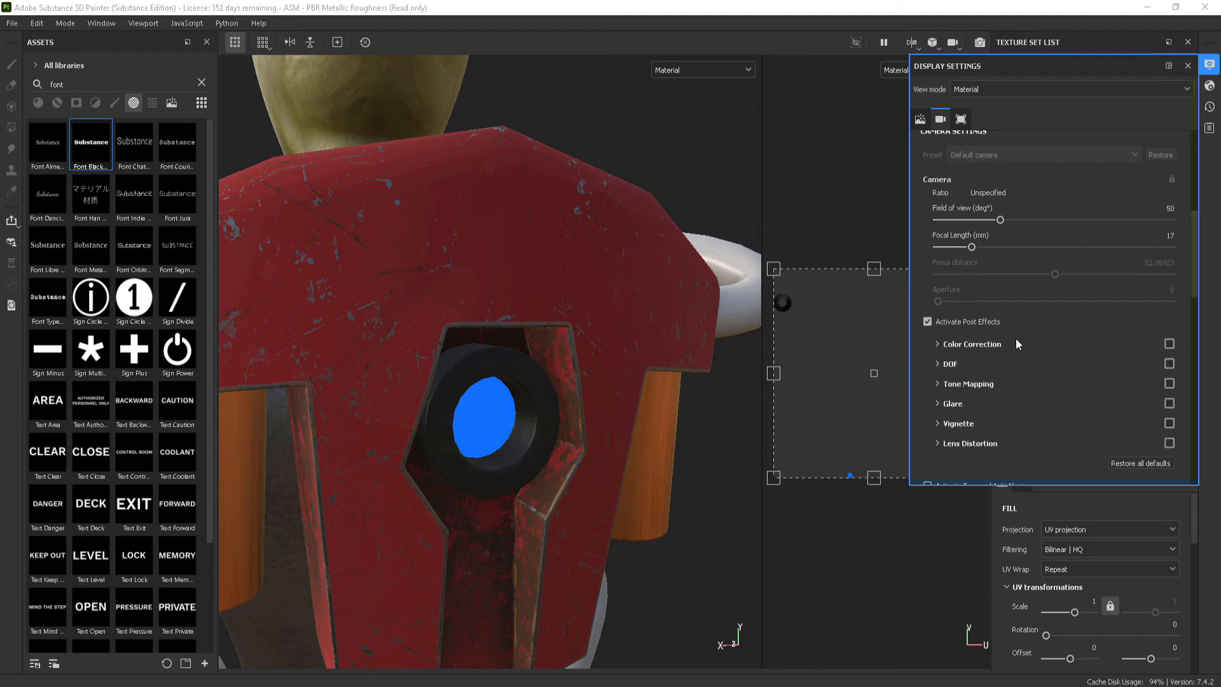
pyautogui.click(1169, 402)
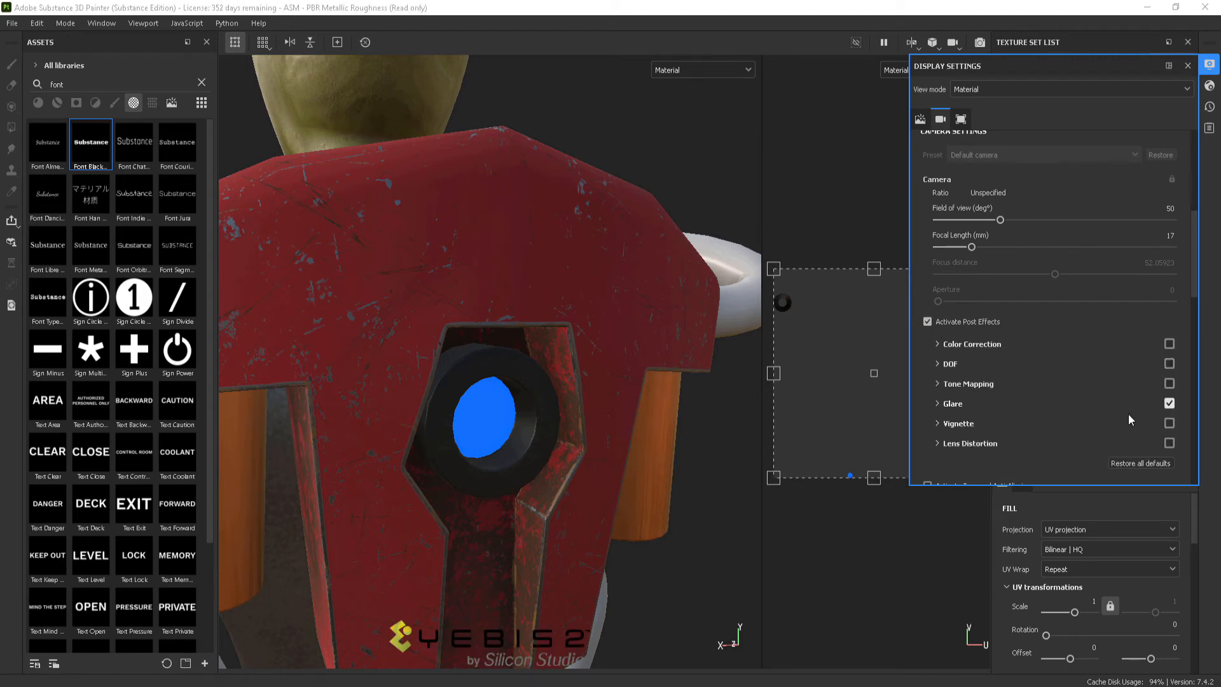
pyautogui.click(937, 403)
pyautogui.scroll(-1, 1043, 420)
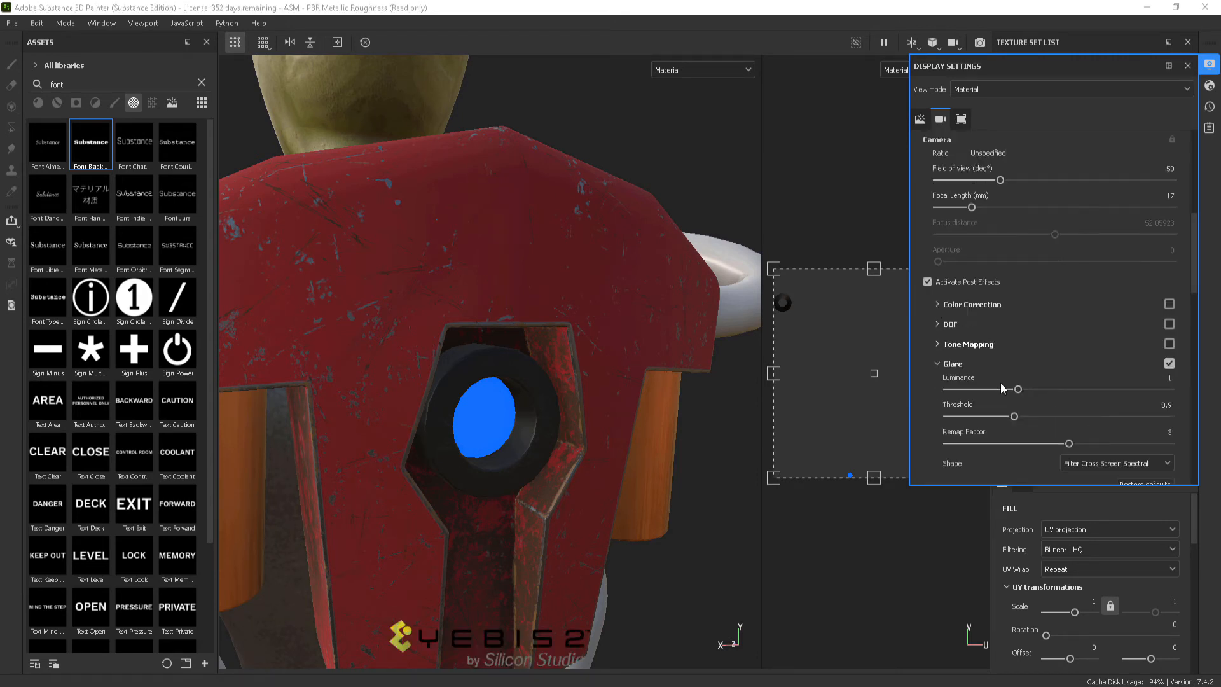
pyautogui.click(1142, 463)
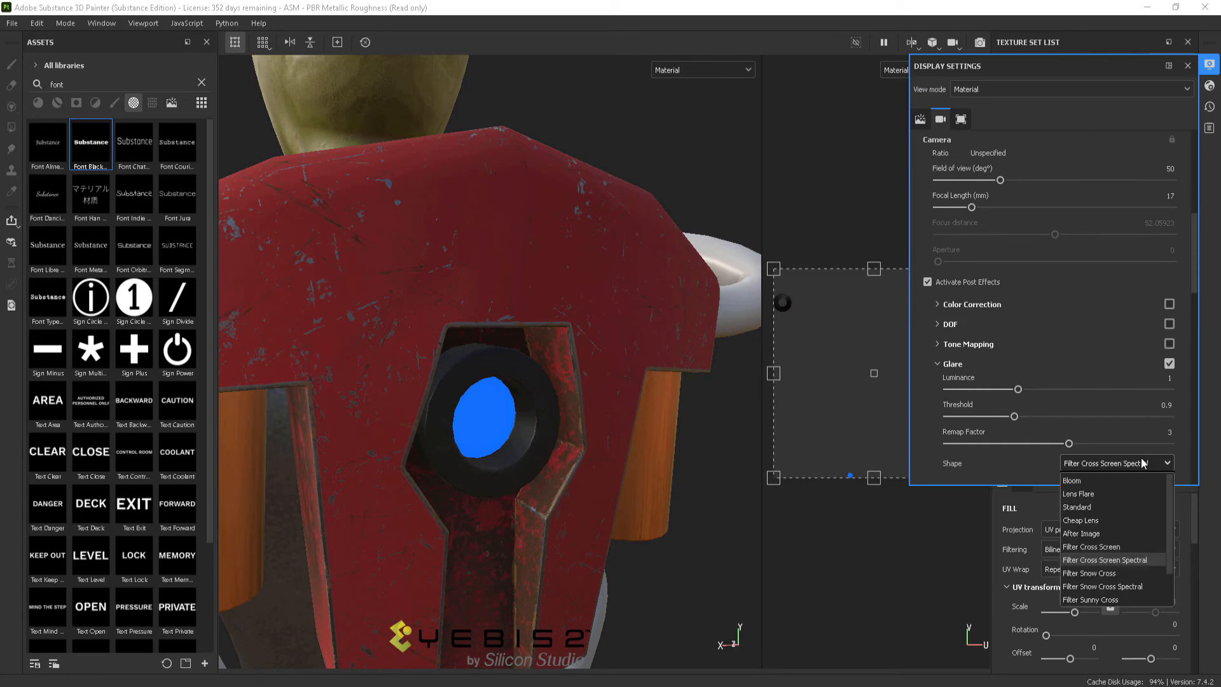
pyautogui.click(1100, 480)
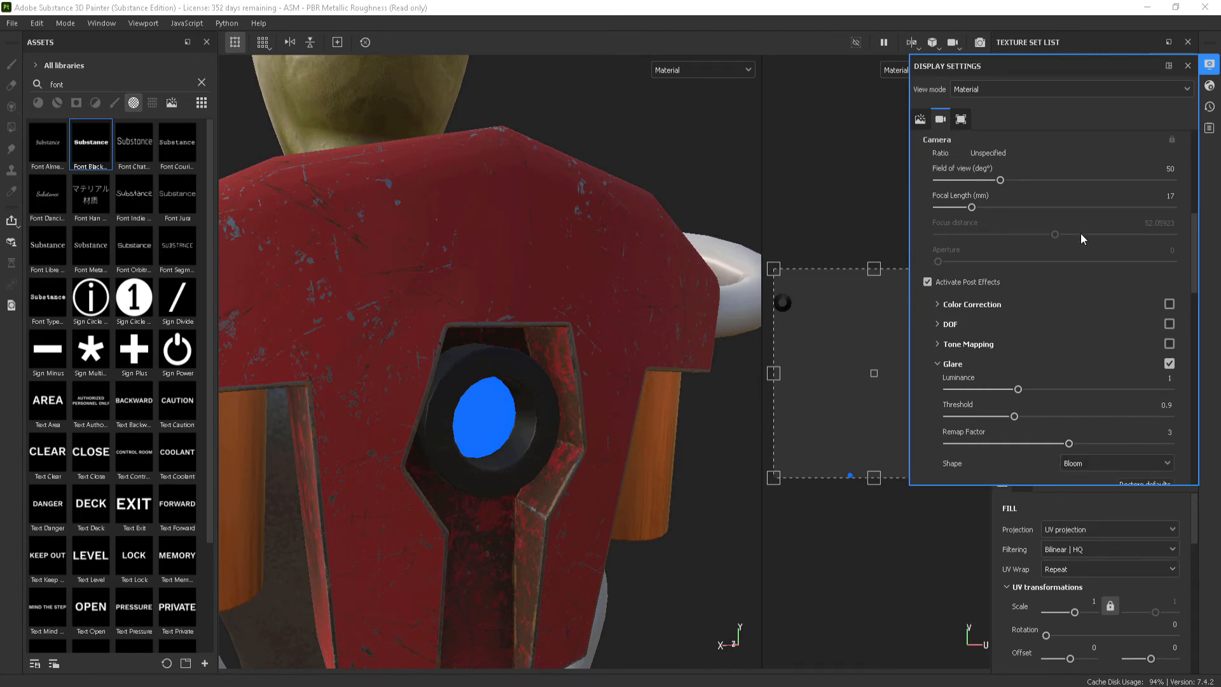
pyautogui.click(1188, 66)
pyautogui.keyDown('alt'); pyautogui.moveTo(740, 422); pyautogui.dragTo(558, 458); pyautogui.keyUp('alt')
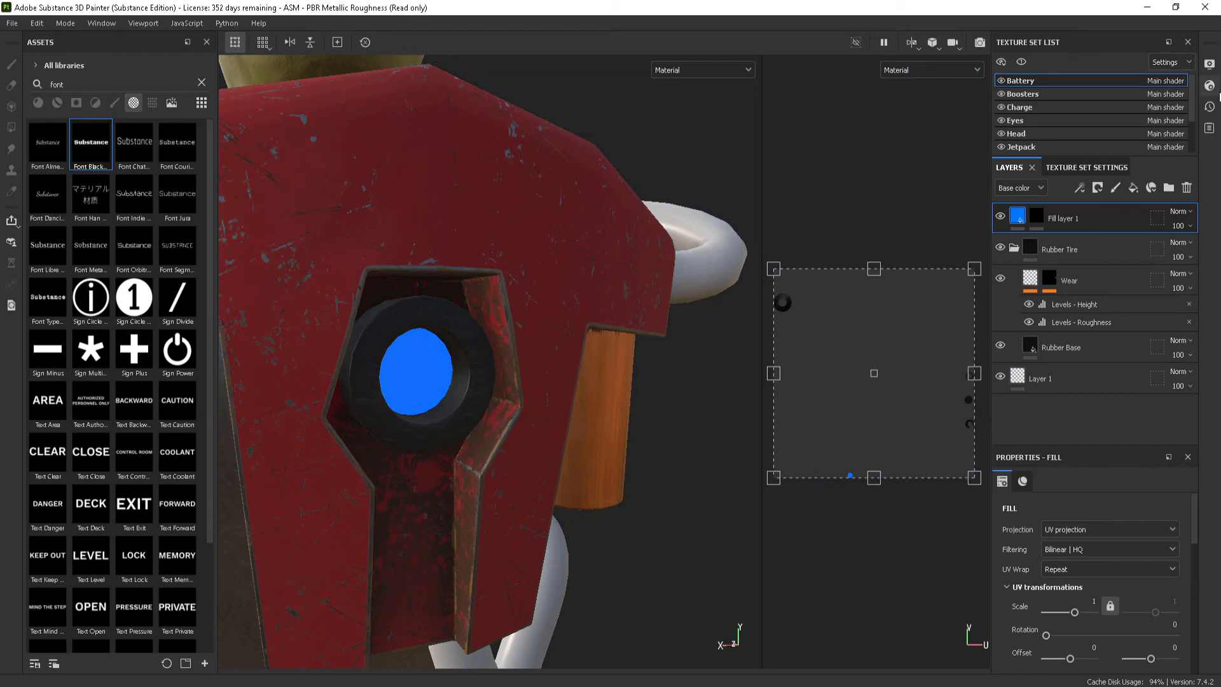
# Raise the main shader's Emissive Intensity to about 14.14
pyautogui.click(1210, 86)
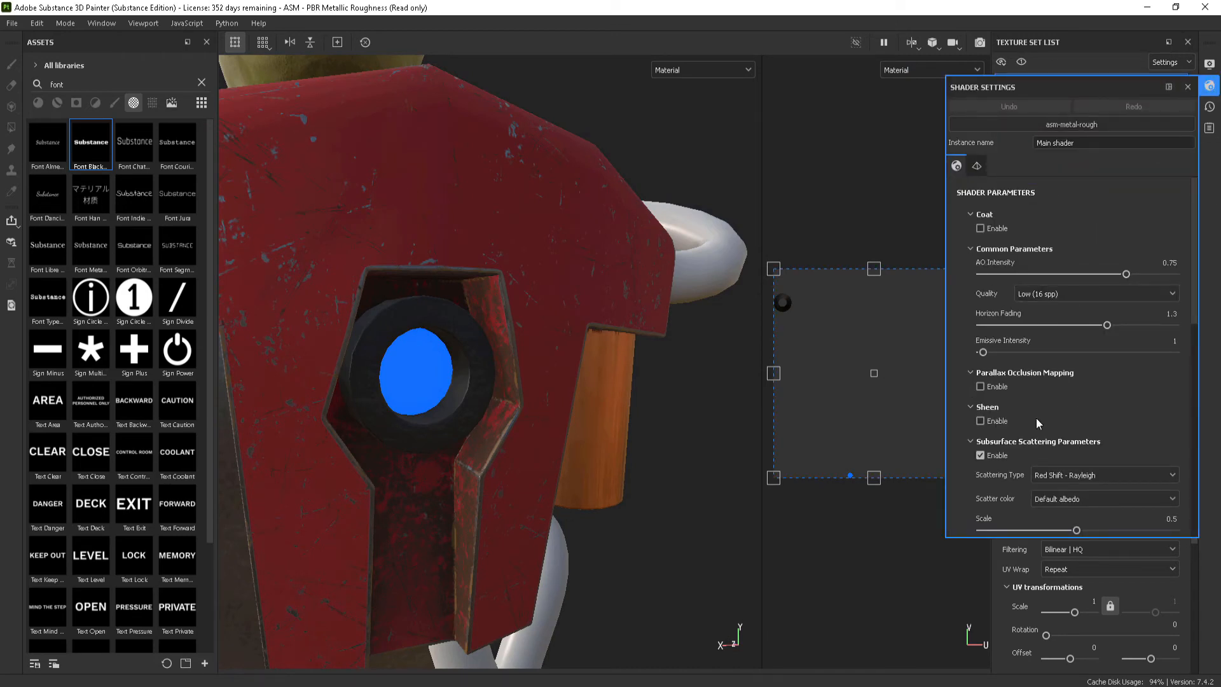
pyautogui.moveTo(1003, 354); pyautogui.dragTo(1010, 354)
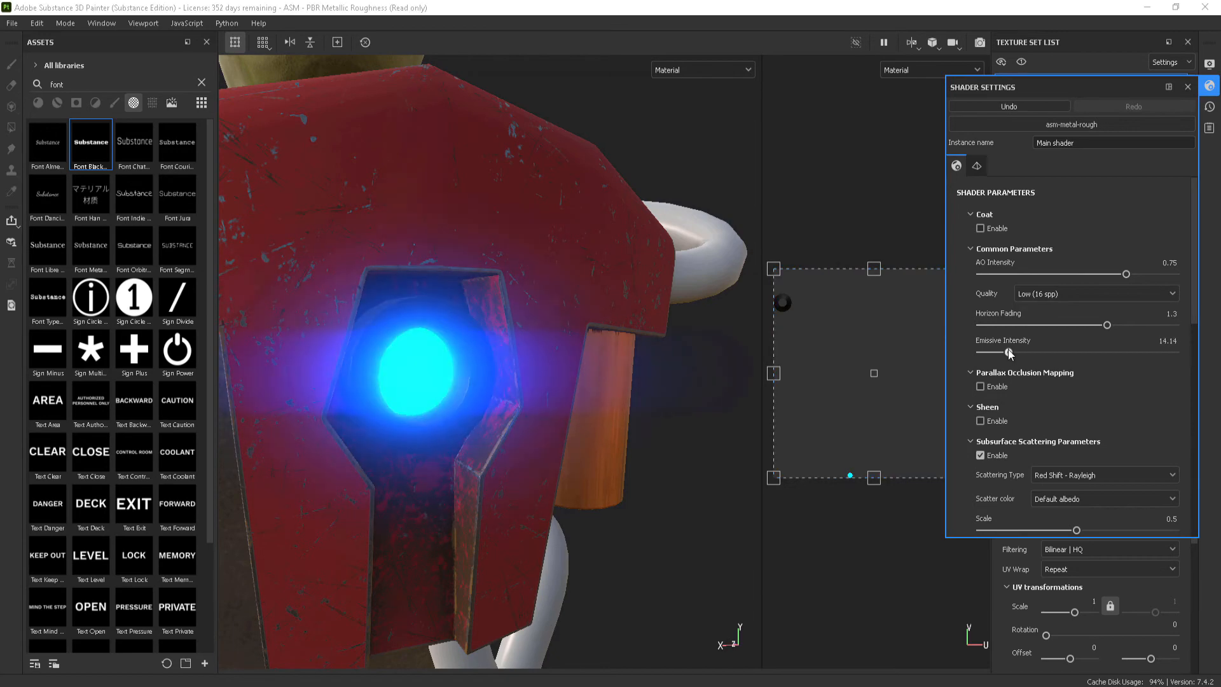
# Close the shader settings and inspect the battery's glow on the back of the jetpack
pyautogui.scroll(-3, 462, 375)
pyautogui.keyDown('alt'); pyautogui.moveTo(633, 401); pyautogui.dragTo(687, 396); pyautogui.keyUp('alt')
pyautogui.click(1187, 86)
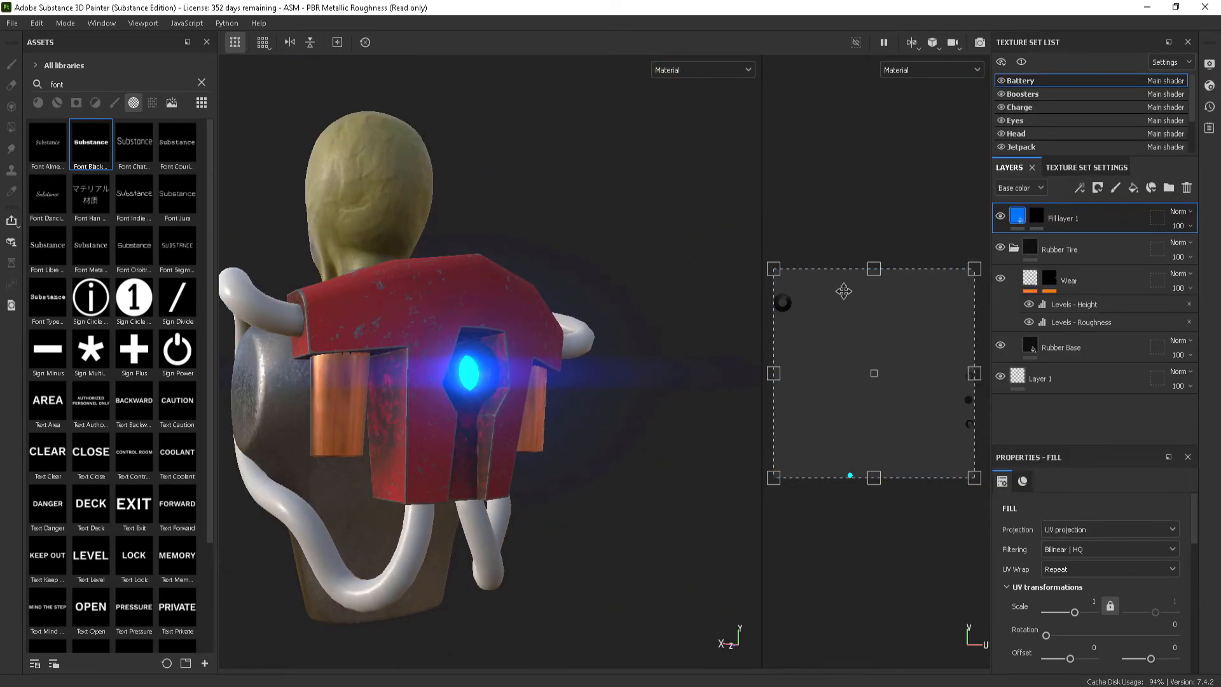
pyautogui.scroll(3, 639, 330)
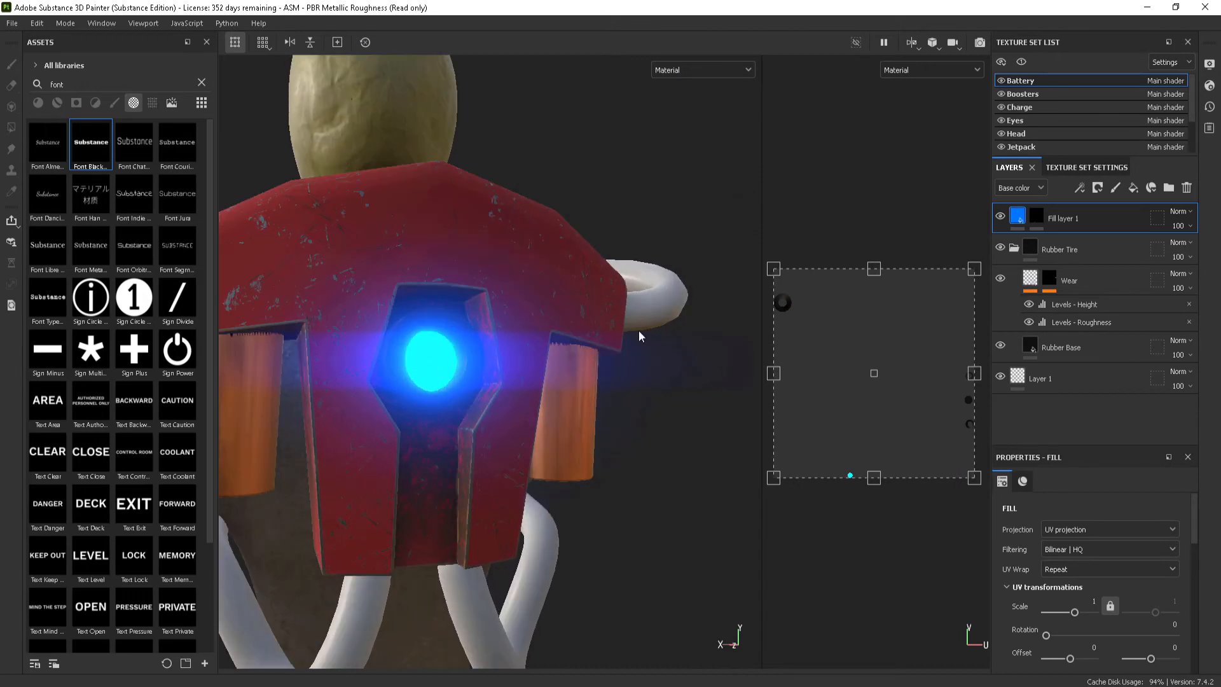
# Try white (FFFFFF) as the base color of the battery's fill layer, then return it to blue
pyautogui.scroll(-5, 1101, 573)
pyautogui.click(1101, 588)
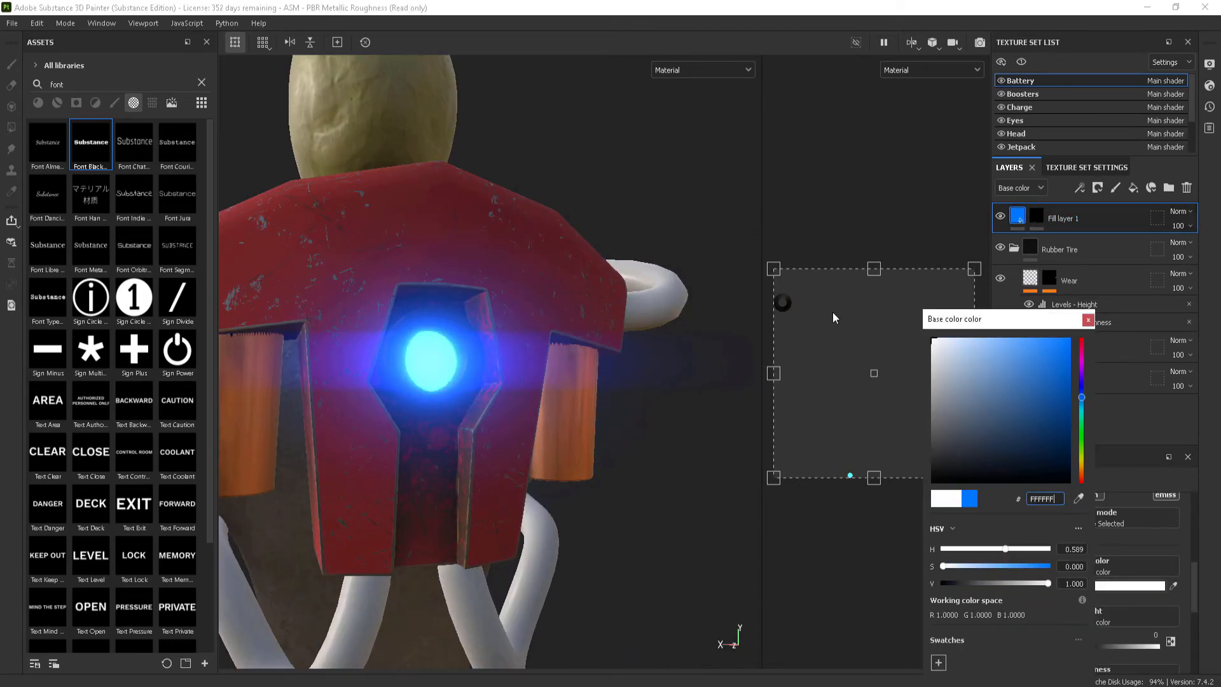
pyautogui.click(1085, 318)
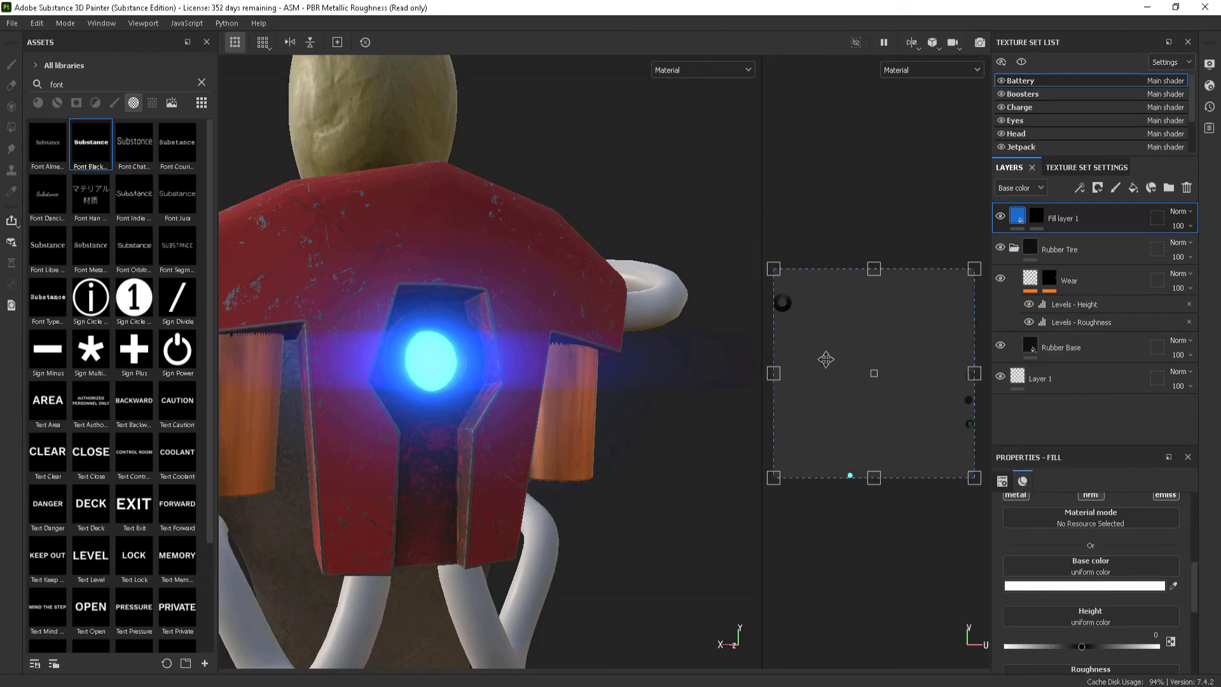
pyautogui.keyDown('alt'); pyautogui.moveTo(559, 366); pyautogui.dragTo(596, 375); pyautogui.keyUp('alt')
pyautogui.click(1078, 586)
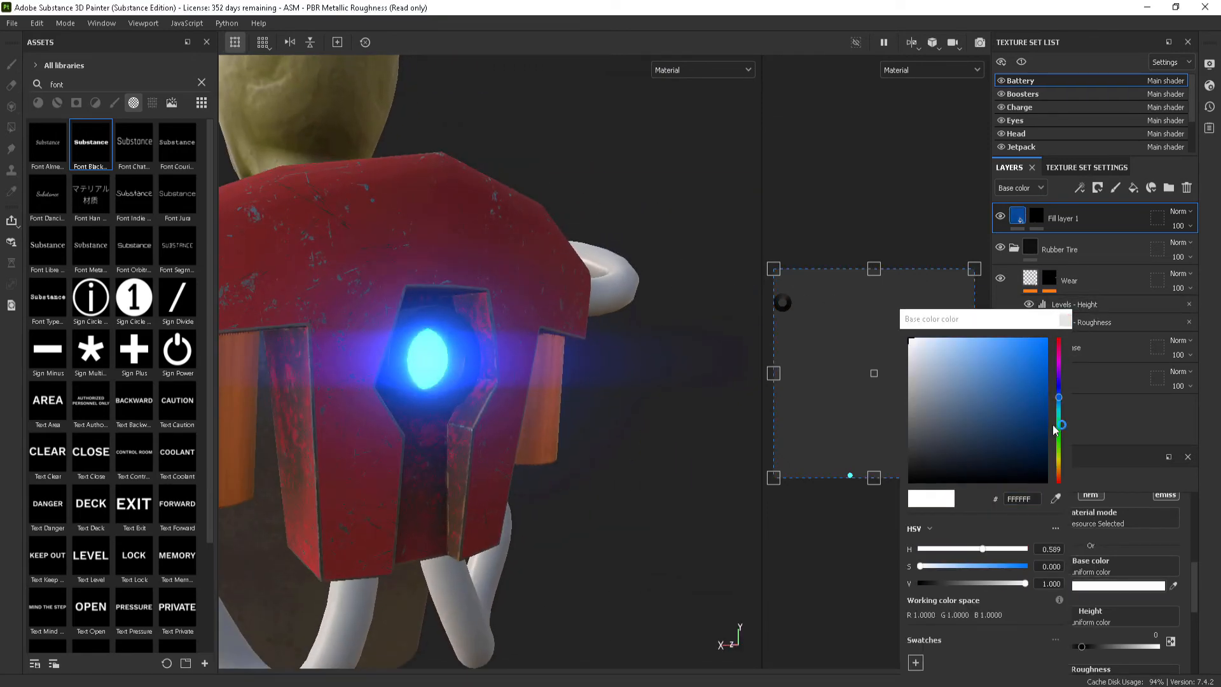
pyautogui.click(1065, 321)
# Inspect the whole bust from the glowing jetpack around to the decals on the chest
pyautogui.scroll(-3, 533, 337)
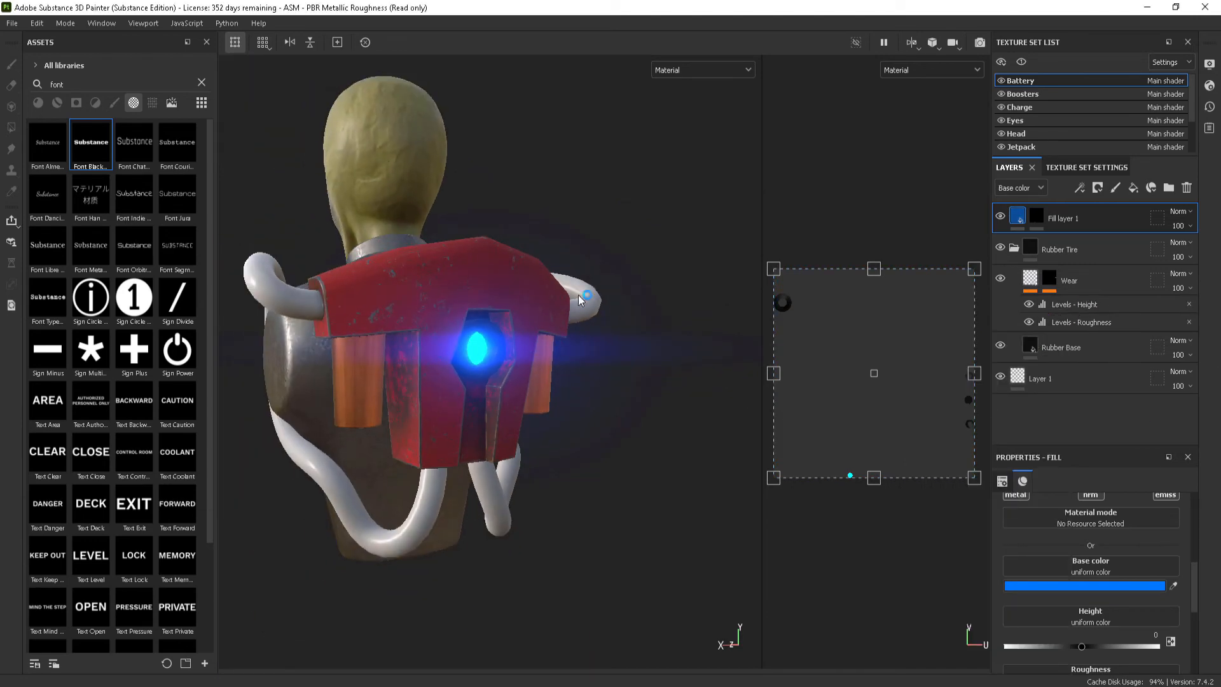
pyautogui.keyDown('alt'); pyautogui.moveTo(580, 300); pyautogui.dragTo(554, 369); pyautogui.keyUp('alt')
pyautogui.scroll(3, 553, 369)
pyautogui.moveTo(553, 368)
pyautogui.keyDown('alt'); pyautogui.mouseDown(button='middle')
pyautogui.moveTo(445, 457)
pyautogui.moveTo(517, 341)
pyautogui.moveTo(532, 365)
pyautogui.mouseUp(button='middle'); pyautogui.keyUp('alt')
pyautogui.scroll(-2, 519, 341)
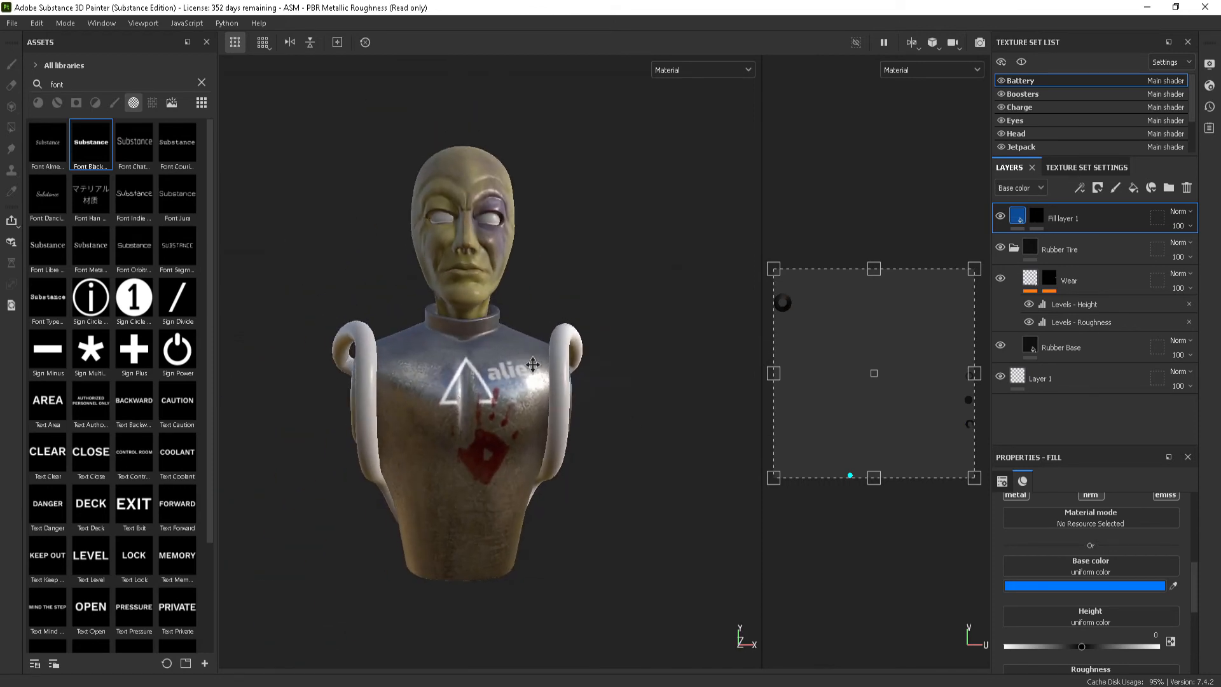
pyautogui.keyDown('alt'); pyautogui.moveTo(533, 365); pyautogui.dragTo(495, 415); pyautogui.keyUp('alt')
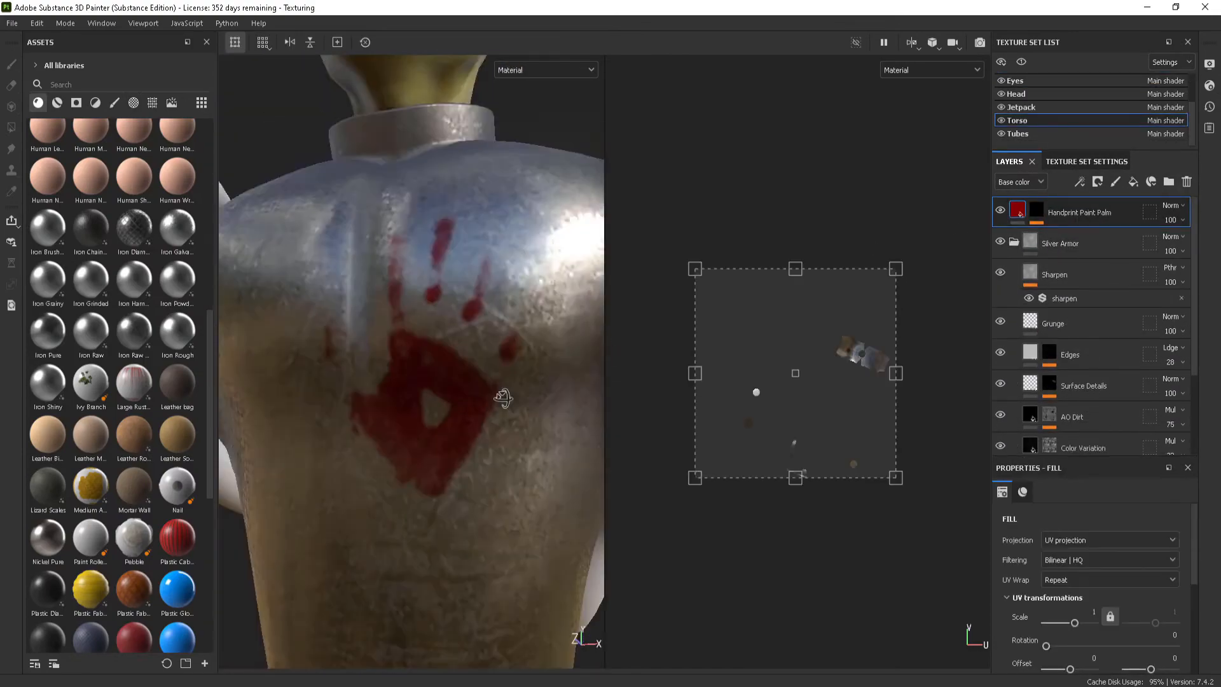
# Find the Stain Splat Paper alpha in the library and place it as a warp-projected mask over the torso's handprint
pyautogui.click(152, 102)
pyautogui.scroll(-15, 129, 191)
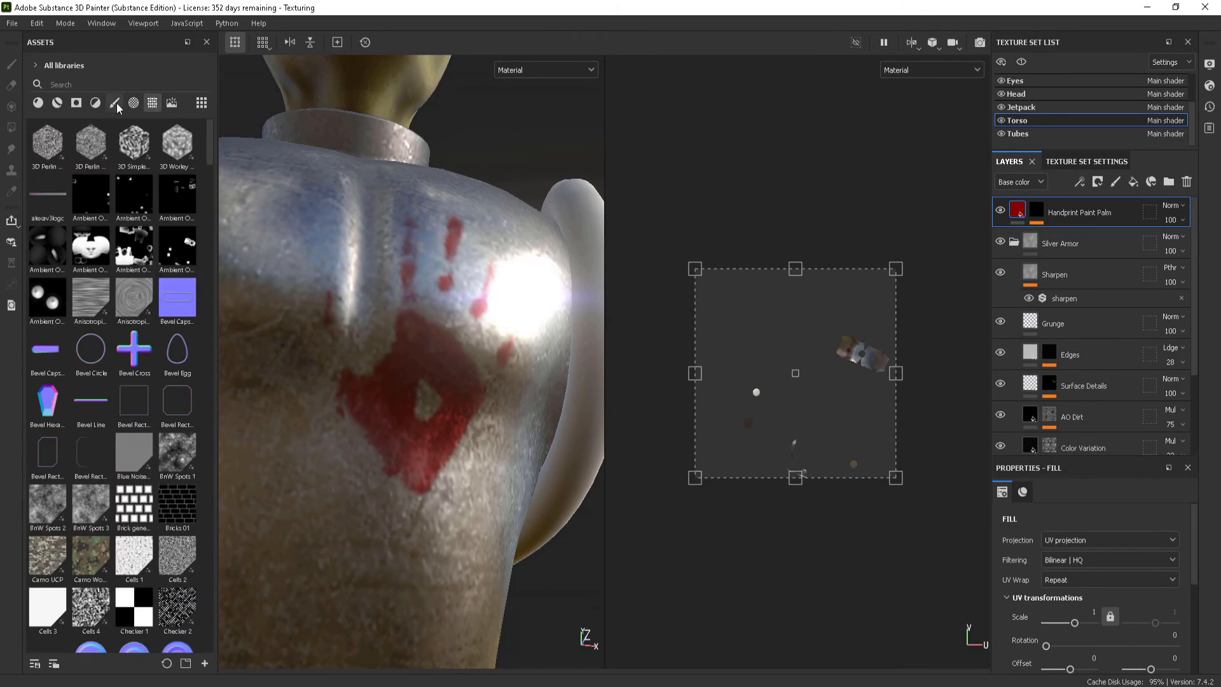
pyautogui.click(114, 102)
pyautogui.click(95, 102)
pyautogui.click(134, 103)
pyautogui.scroll(-5, 147, 227)
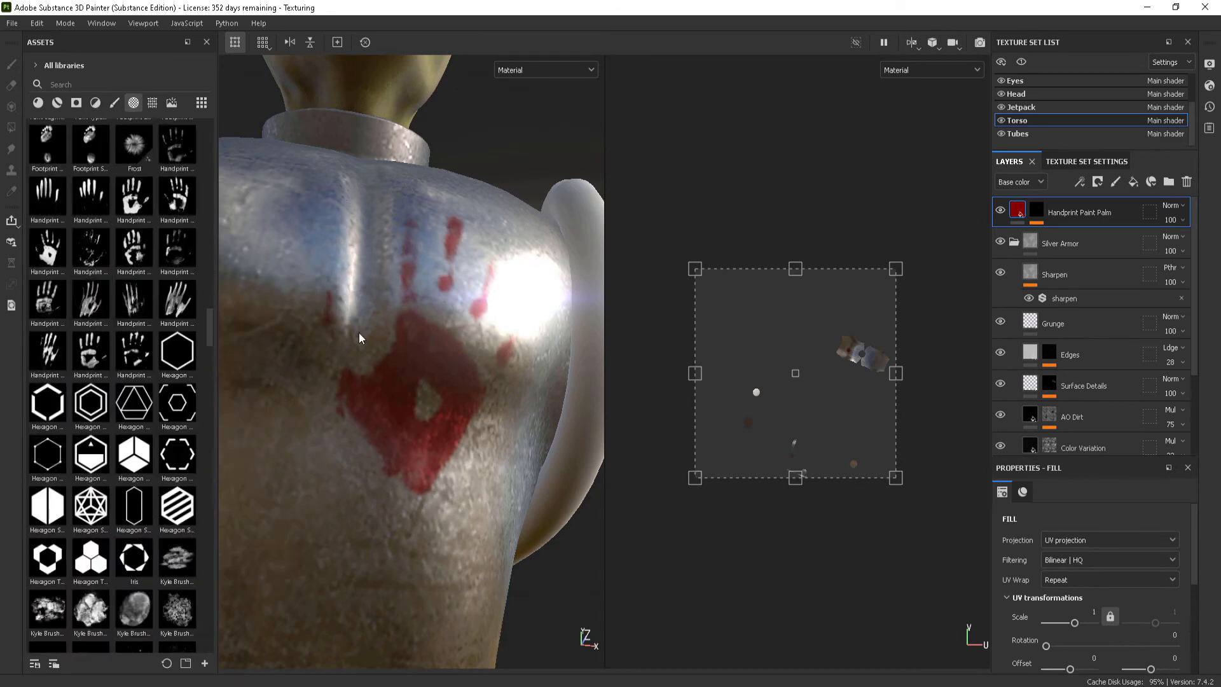
pyautogui.scroll(-15, 148, 227)
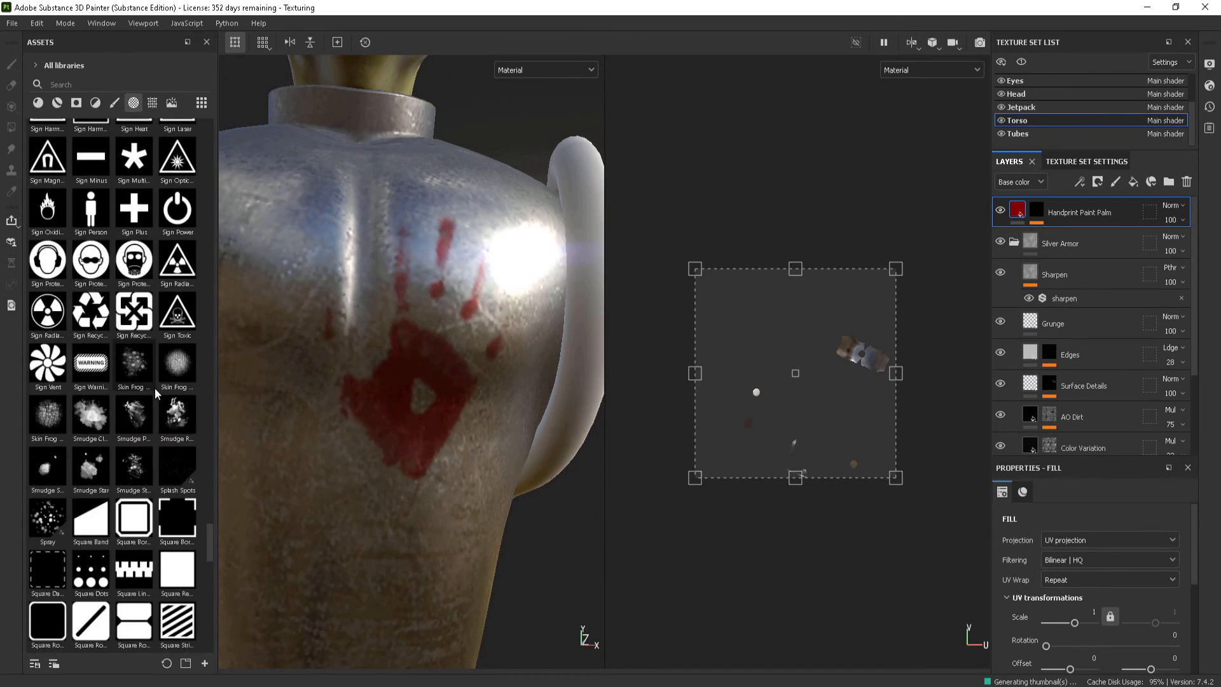
pyautogui.moveTo(47, 229); pyautogui.dragTo(556, 395)
pyautogui.press('w')
pyautogui.moveTo(403, 429)
pyautogui.mouseDown()
pyautogui.moveTo(445, 405)
pyautogui.moveTo(411, 416)
pyautogui.mouseUp()
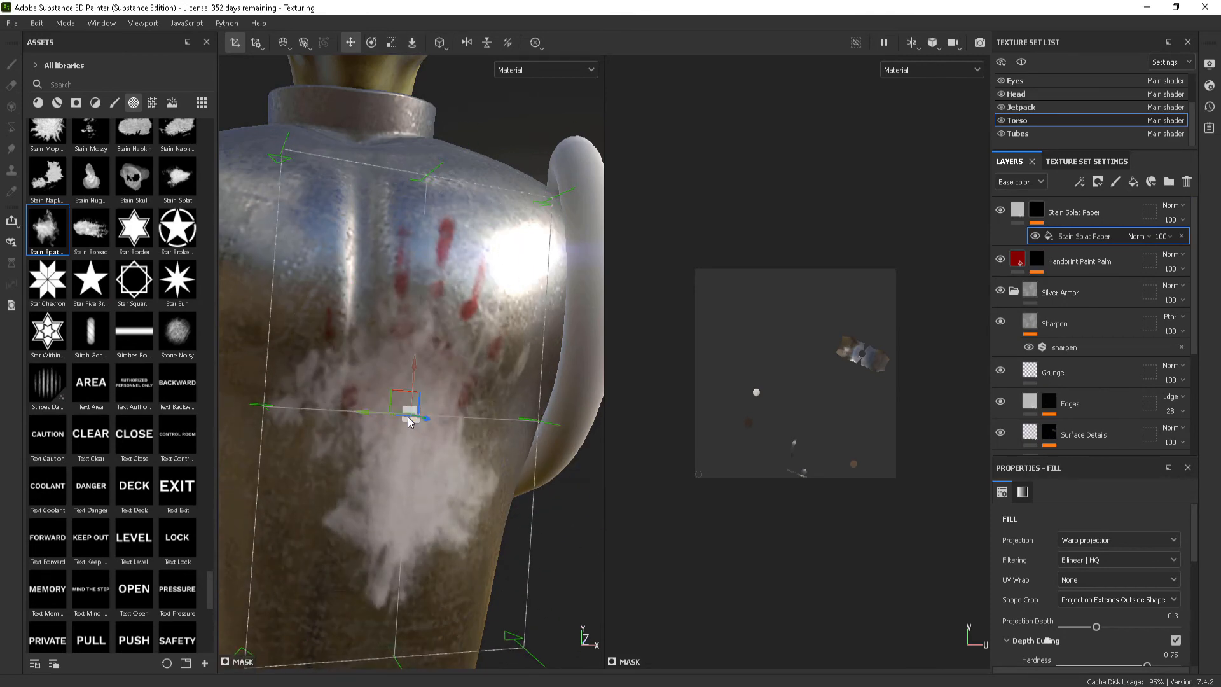
# Give the Stain Splat Paper layer the same dark red base color as the handprint layer
pyautogui.click(1017, 210)
pyautogui.click(1095, 597)
pyautogui.moveTo(1008, 612); pyautogui.dragTo(1018, 242)
pyautogui.click(1087, 426)
pyautogui.scroll(2, 1096, 576)
# Limit the stain layer's material to the color and roughness channels and check how it looks on the torso
pyautogui.keyDown('alt'); pyautogui.click(1016, 544); pyautogui.keyUp('alt')
pyautogui.click(1165, 544)
pyautogui.keyDown('alt'); pyautogui.moveTo(433, 394); pyautogui.dragTo(575, 382); pyautogui.keyUp('alt')
pyautogui.click(1166, 545)
pyautogui.keyDown('alt'); pyautogui.moveTo(483, 356); pyautogui.dragTo(344, 356); pyautogui.keyUp('alt')
pyautogui.scroll(-3, 407, 356)
pyautogui.click(1083, 654)
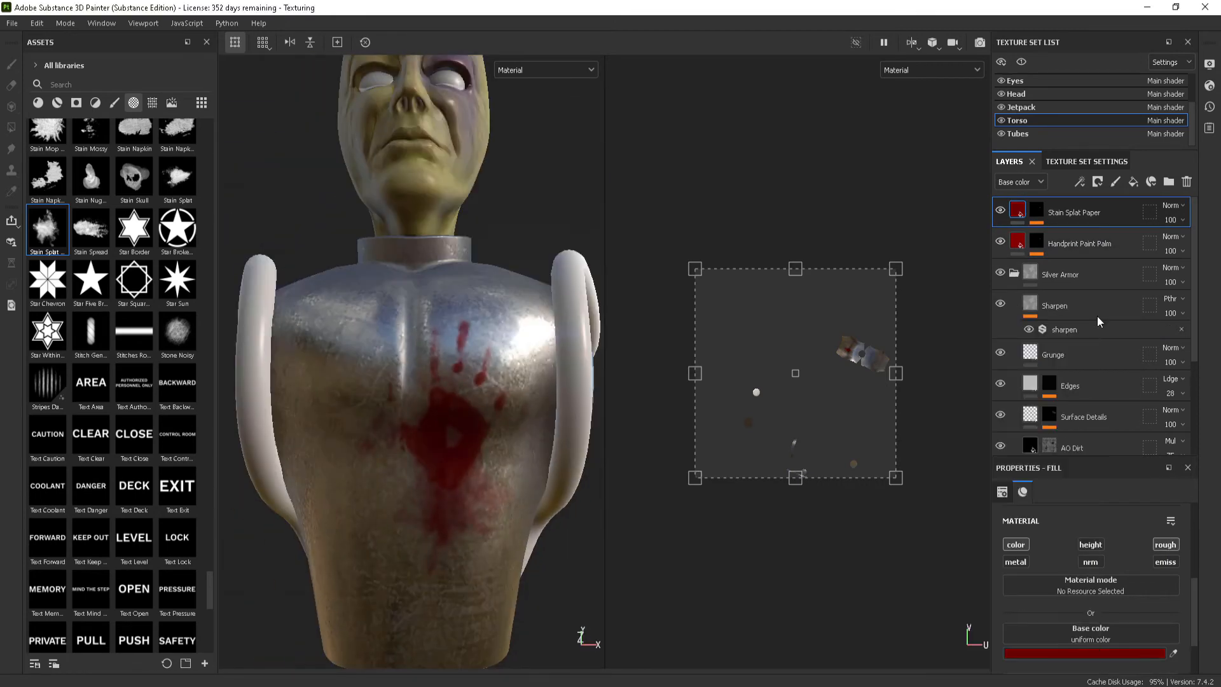
# Try a slightly lower opacity on the Stain Splat Paper layer, then return it to 100
pyautogui.scroll(2, 407, 356)
pyautogui.moveTo(1081, 212)
pyautogui.mouseDown()
pyautogui.moveTo(1081, 254)
pyautogui.moveTo(1081, 200)
pyautogui.mouseUp()
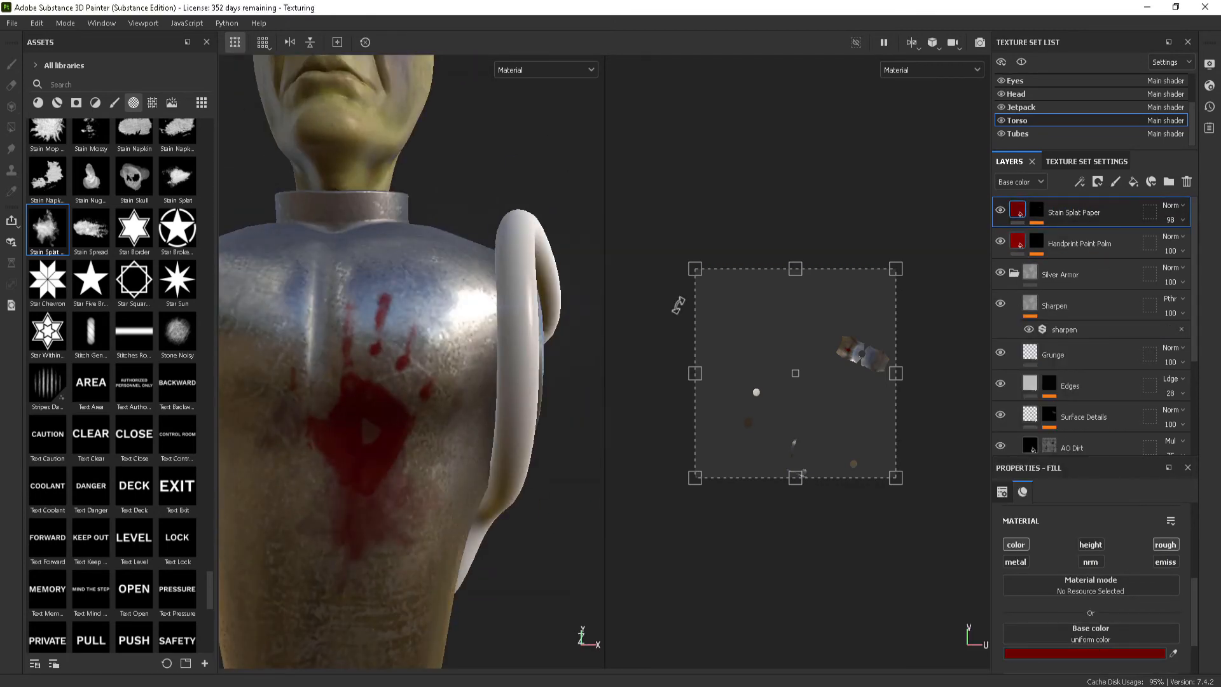
pyautogui.scroll(-3, 553, 395)
pyautogui.click(1171, 220)
pyautogui.moveTo(1196, 239); pyautogui.dragTo(1215, 240)
# Review the blood stain on the torso and widen the 3D view against the UV view
pyautogui.scroll(4, 430, 411)
pyautogui.keyDown('alt'); pyautogui.moveTo(431, 411); pyautogui.dragTo(356, 407); pyautogui.keyUp('alt')
pyautogui.scroll(-4, 430, 412)
pyautogui.keyDown('alt'); pyautogui.moveTo(483, 382); pyautogui.dragTo(318, 382); pyautogui.keyUp('alt')
pyautogui.moveTo(605, 363); pyautogui.dragTo(765, 363)
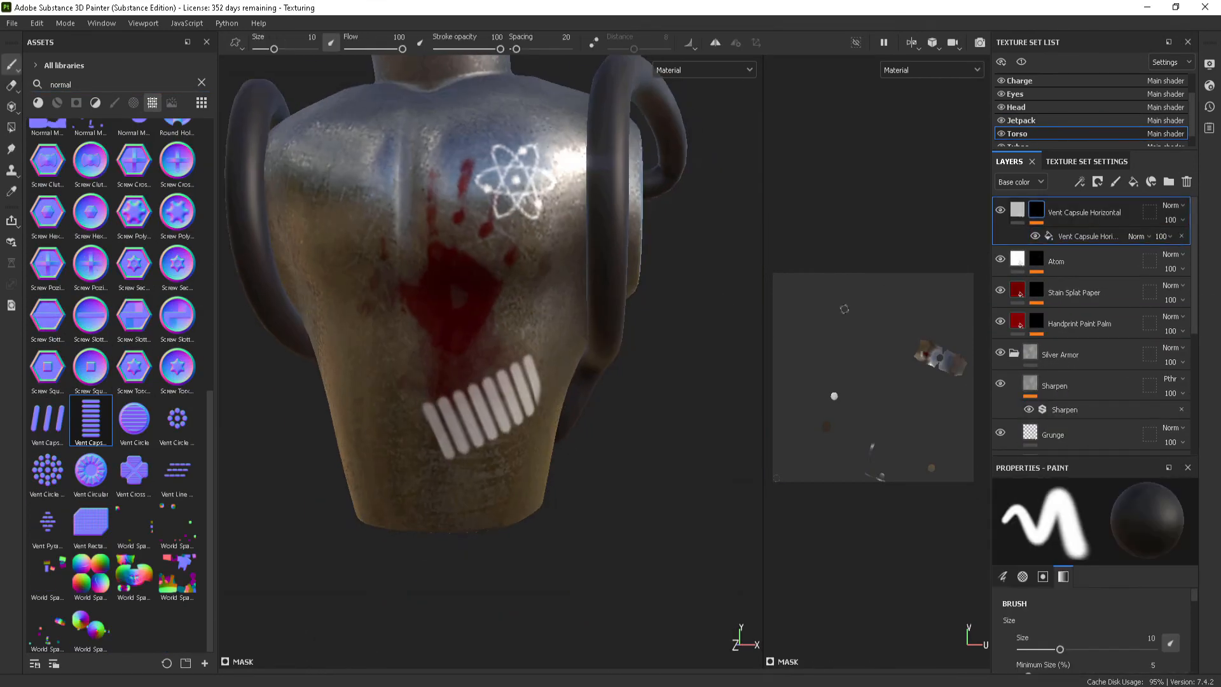
# Try the Vent Capsule Horizontal decal on the torso with Warp projection, then delete its layer
pyautogui.rightClick(1089, 236)
pyautogui.click(1017, 210)
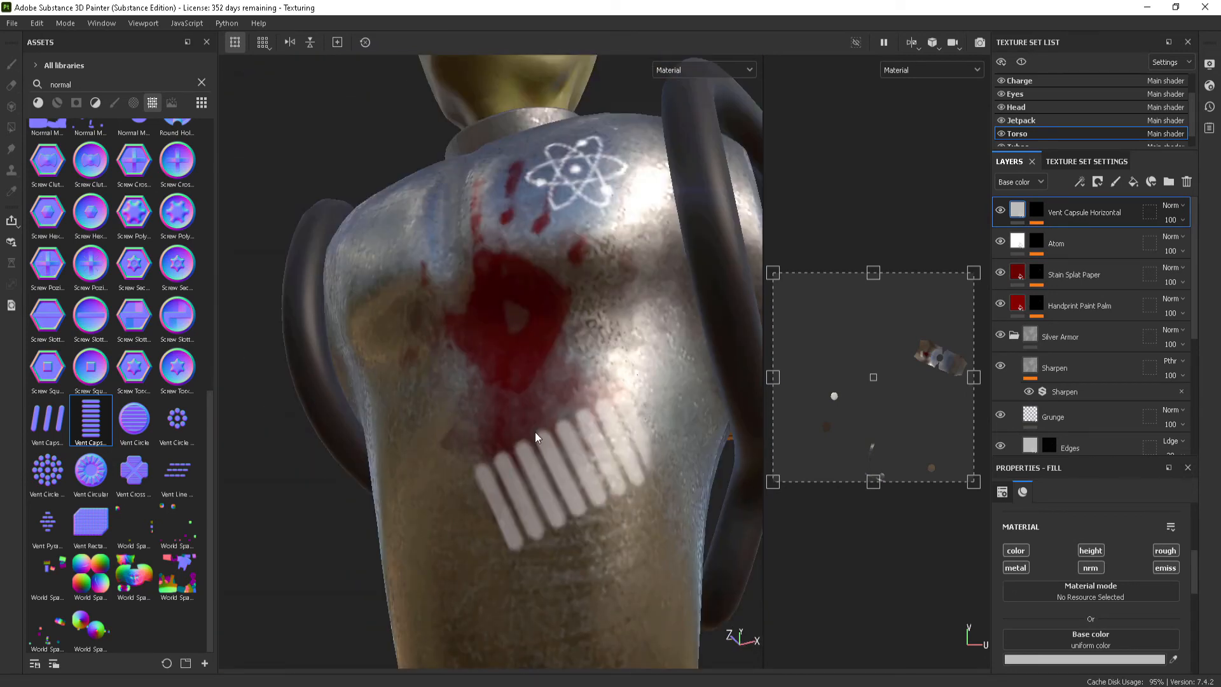
pyautogui.rightClick(1113, 210)
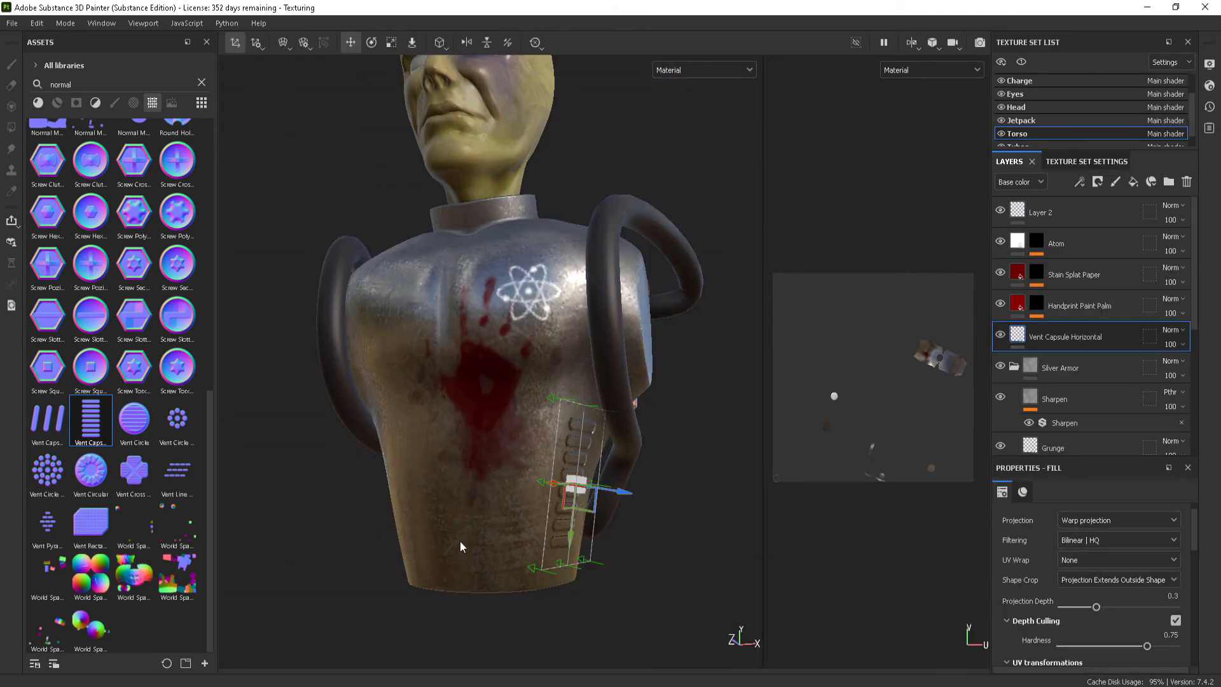
pyautogui.rightClick(1063, 338)
pyautogui.click(1092, 311)
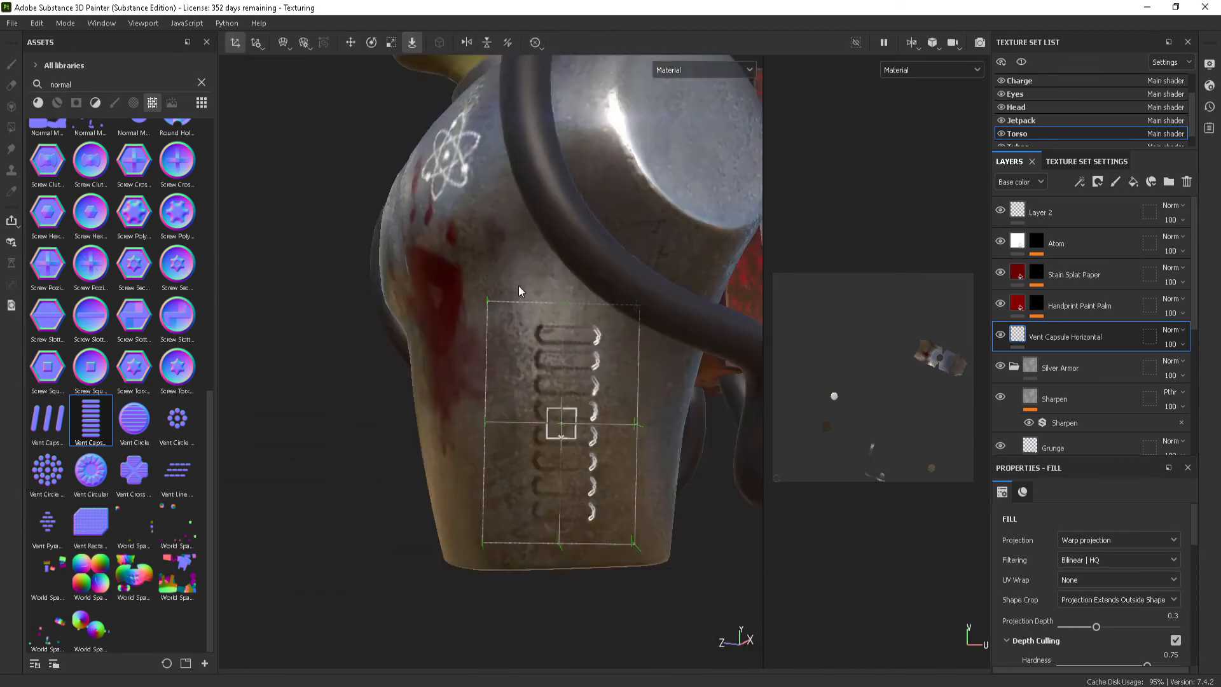
pyautogui.scroll(-2, 1090, 534)
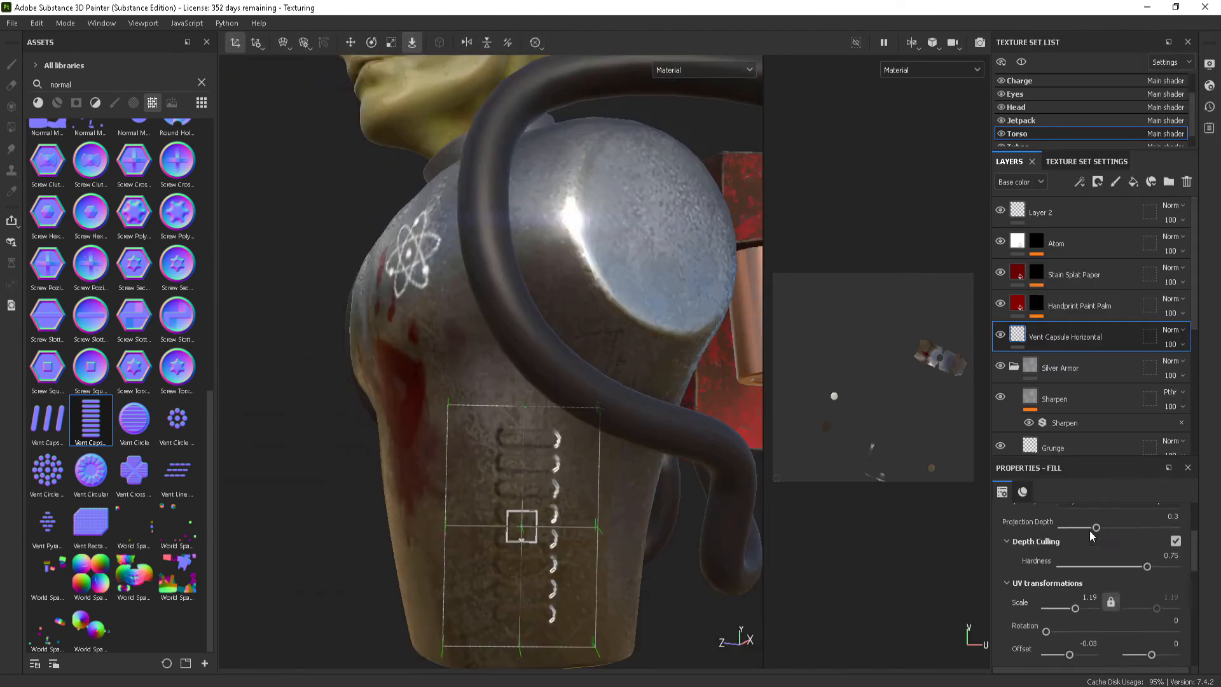
pyautogui.scroll(3, 1090, 534)
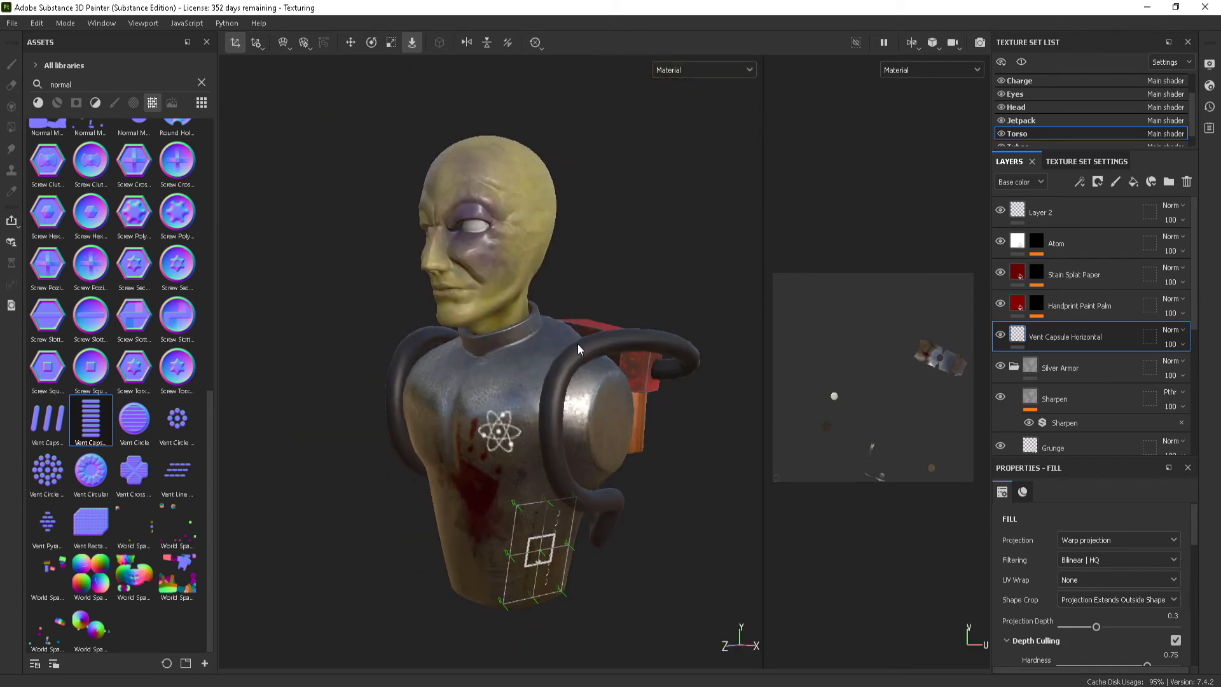
pyautogui.click(1186, 182)
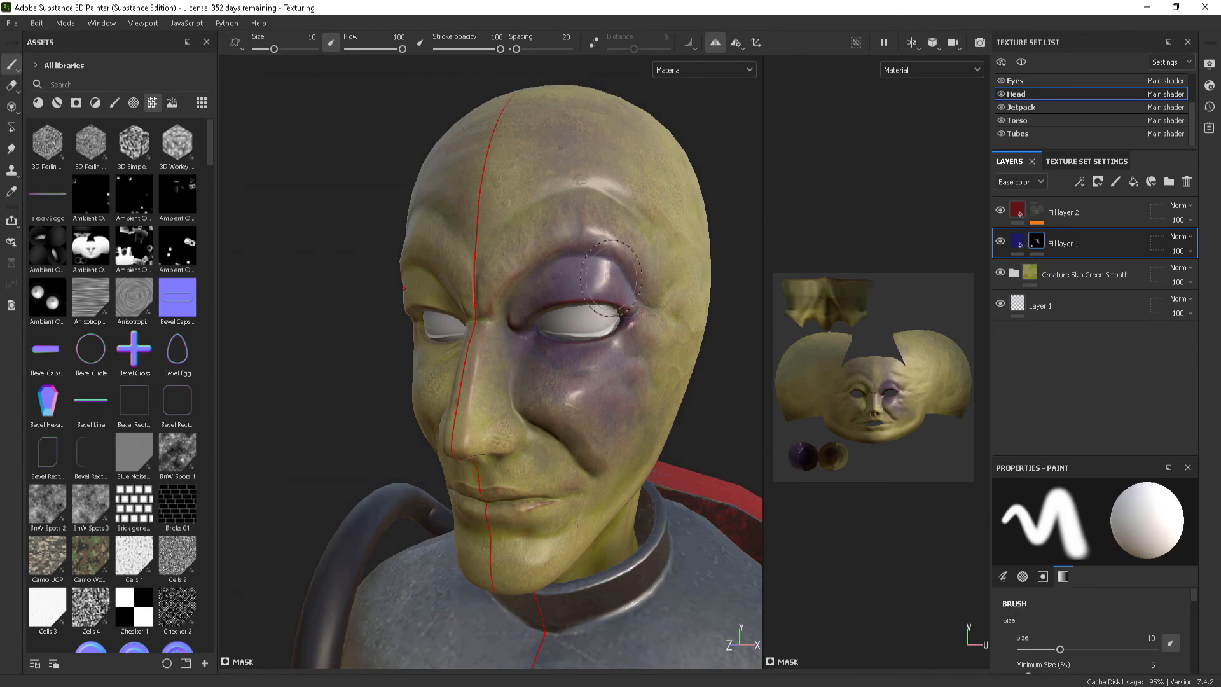
# Choose the Dirt 1 brush for the head's Fill layer 1 mask and set flow to 40 and stroke opacity to 39
pyautogui.click(115, 102)
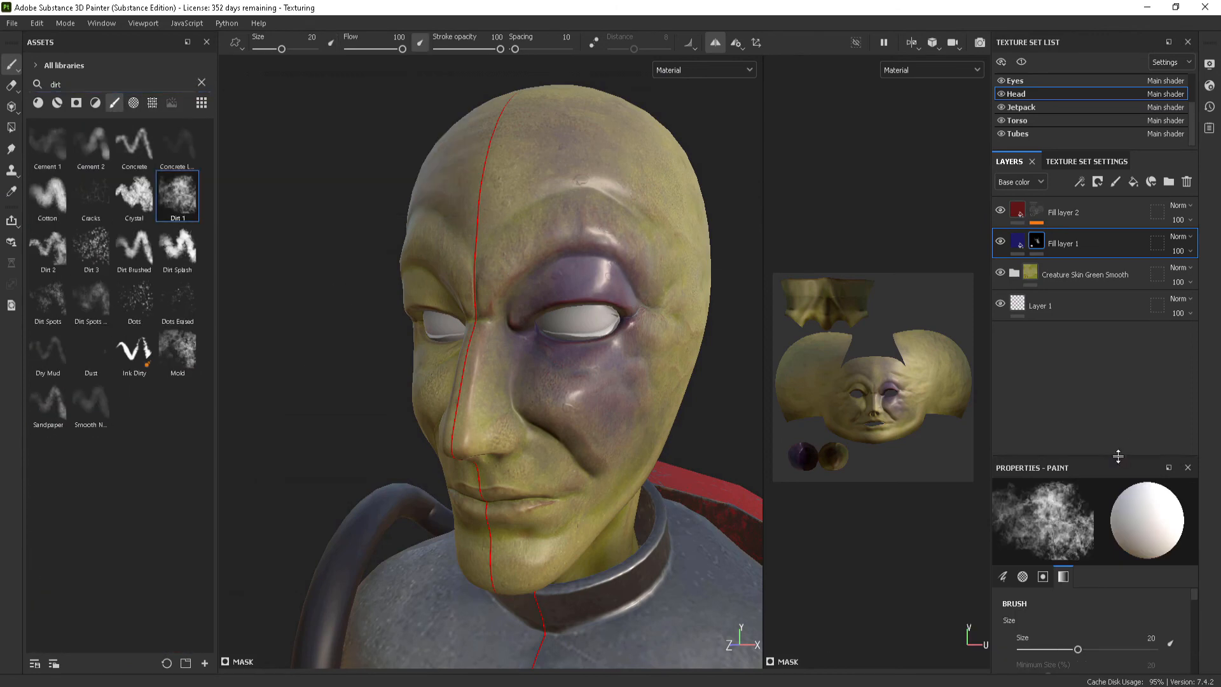
pyautogui.moveTo(1117, 456); pyautogui.dragTo(1118, 404)
pyautogui.scroll(-2, 1081, 582)
pyautogui.click(1081, 579)
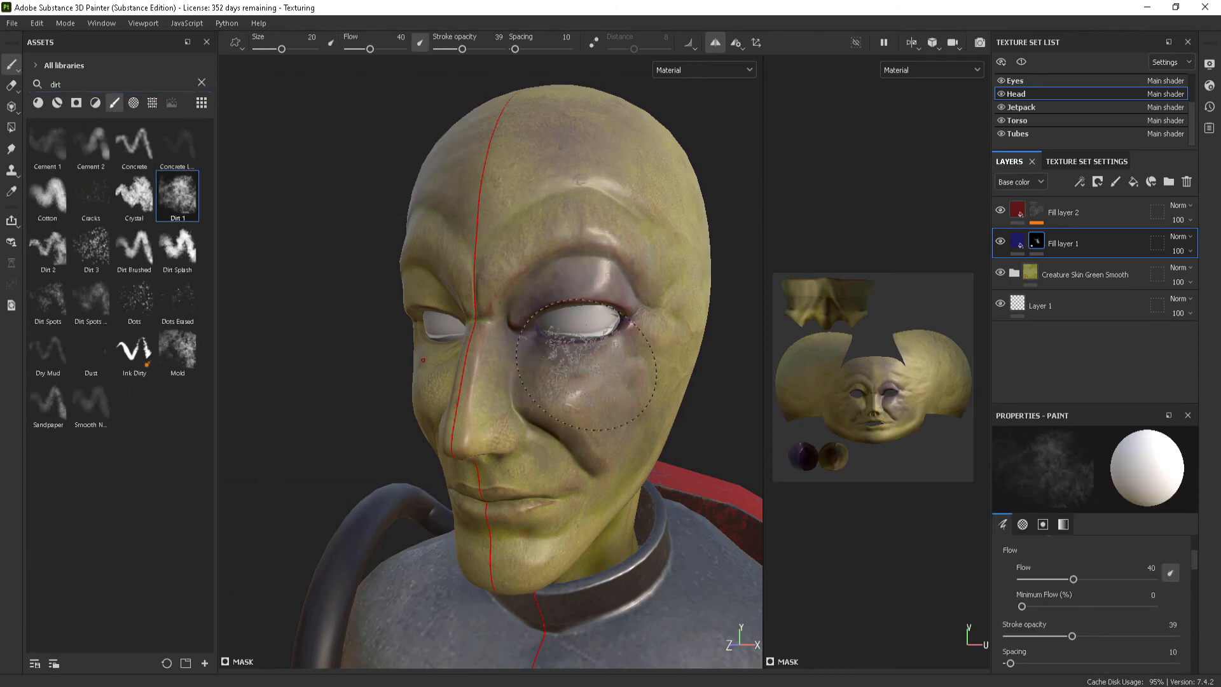
# Paint mottled purple bruising symmetrically around both eyes in Fill layer 1's mask, undoing a stray stroke
pyautogui.moveTo(586, 365)
pyautogui.keyDown('alt'); pyautogui.mouseDown()
pyautogui.moveTo(583, 319)
pyautogui.moveTo(558, 333)
pyautogui.moveTo(567, 304)
pyautogui.moveTo(518, 339)
pyautogui.mouseUp(); pyautogui.keyUp('alt')
pyautogui.hotkey('ctrl', 'z')
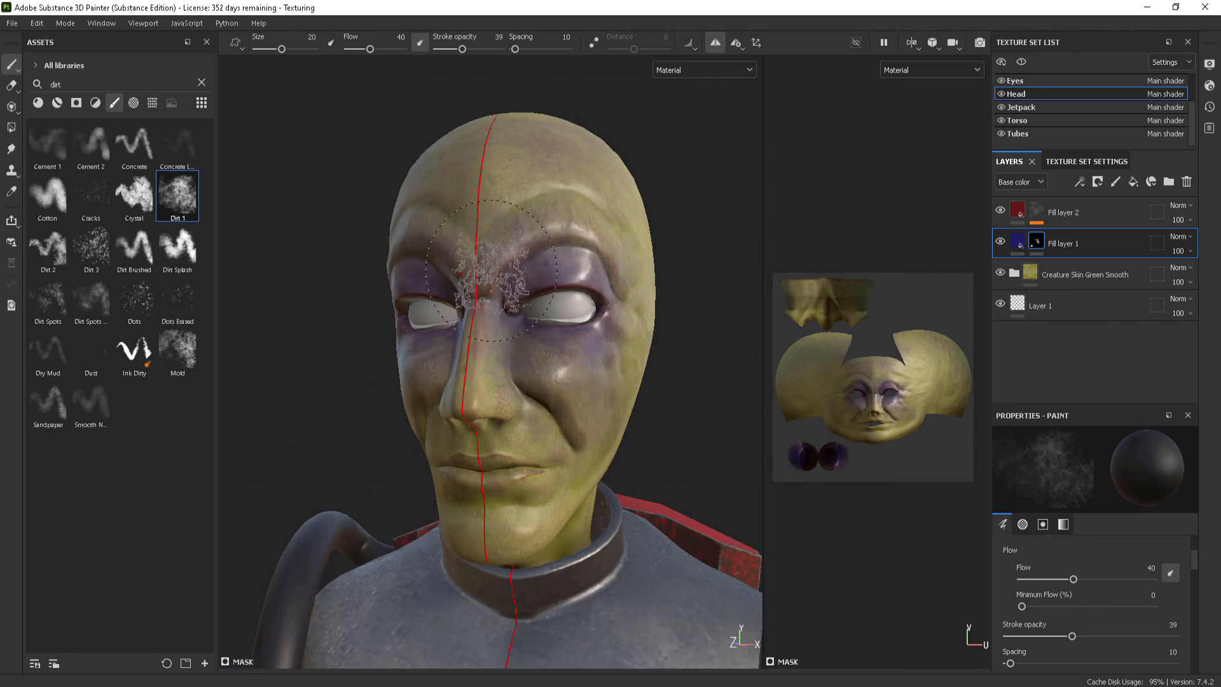
pyautogui.moveTo(491, 270)
pyautogui.keyDown('alt'); pyautogui.mouseDown()
pyautogui.moveTo(516, 272)
pyautogui.moveTo(567, 430)
pyautogui.moveTo(600, 463)
pyautogui.moveTo(628, 451)
pyautogui.mouseUp(); pyautogui.keyUp('alt')
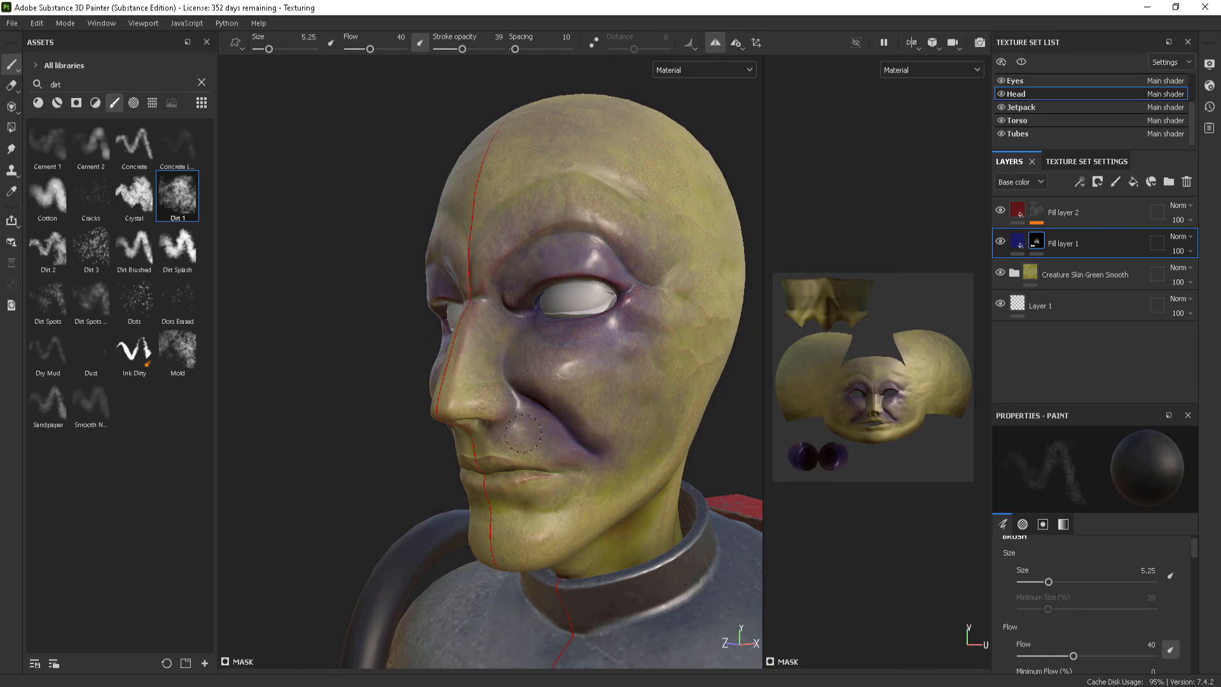
# Refine the bruised shading around the nose and mouth folds, alternating white and black mask paint at a brush size of about 3.67
pyautogui.press('x')
pyautogui.scroll(-3, 683, 491)
pyautogui.moveTo(684, 491)
pyautogui.keyDown('alt'); pyautogui.mouseDown()
pyautogui.moveTo(642, 483)
pyautogui.moveTo(642, 331)
pyautogui.mouseUp(); pyautogui.keyUp('alt')
pyautogui.scroll(4, 642, 331)
pyautogui.moveTo(1048, 581); pyautogui.dragTo(1034, 583)
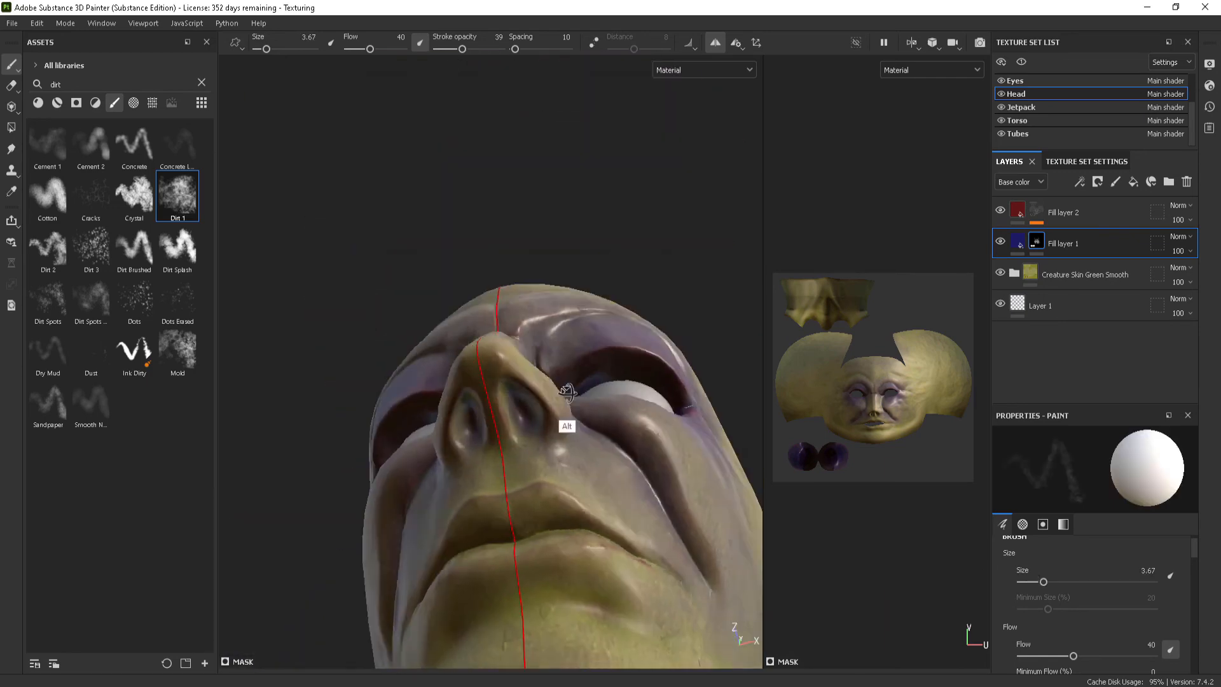
pyautogui.moveTo(568, 392)
pyautogui.keyDown('alt'); pyautogui.mouseDown()
pyautogui.moveTo(568, 509)
pyautogui.moveTo(535, 509)
pyautogui.mouseUp(); pyautogui.keyUp('alt')
pyautogui.press('x')
pyautogui.scroll(-2, 534, 445)
pyautogui.scroll(2, 598, 420)
pyautogui.keyDown('ctrl'); pyautogui.moveTo(597, 420); pyautogui.dragTo(620, 420, button='right'); pyautogui.keyUp('ctrl')
# Darken Fill layer 1's base color to a deep navy and compare the face with the layer hidden and shown
pyautogui.click(1017, 242)
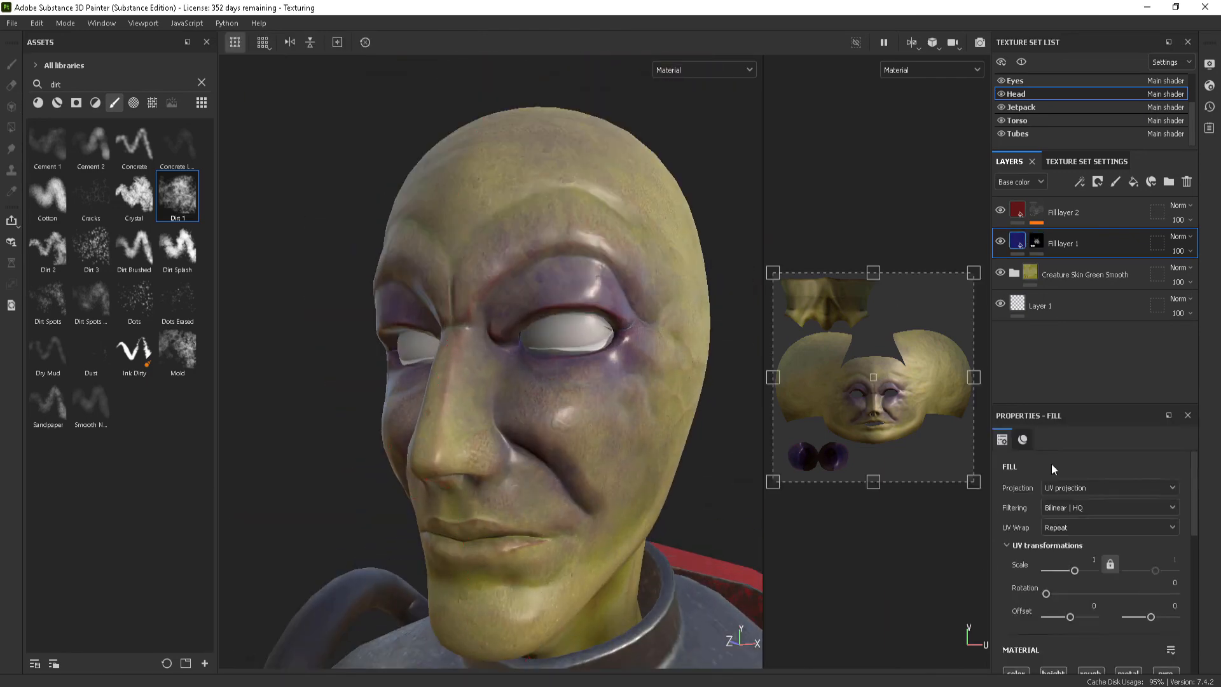
pyautogui.scroll(-5, 1053, 470)
pyautogui.click(1138, 596)
pyautogui.click(1001, 241)
pyautogui.click(1000, 241)
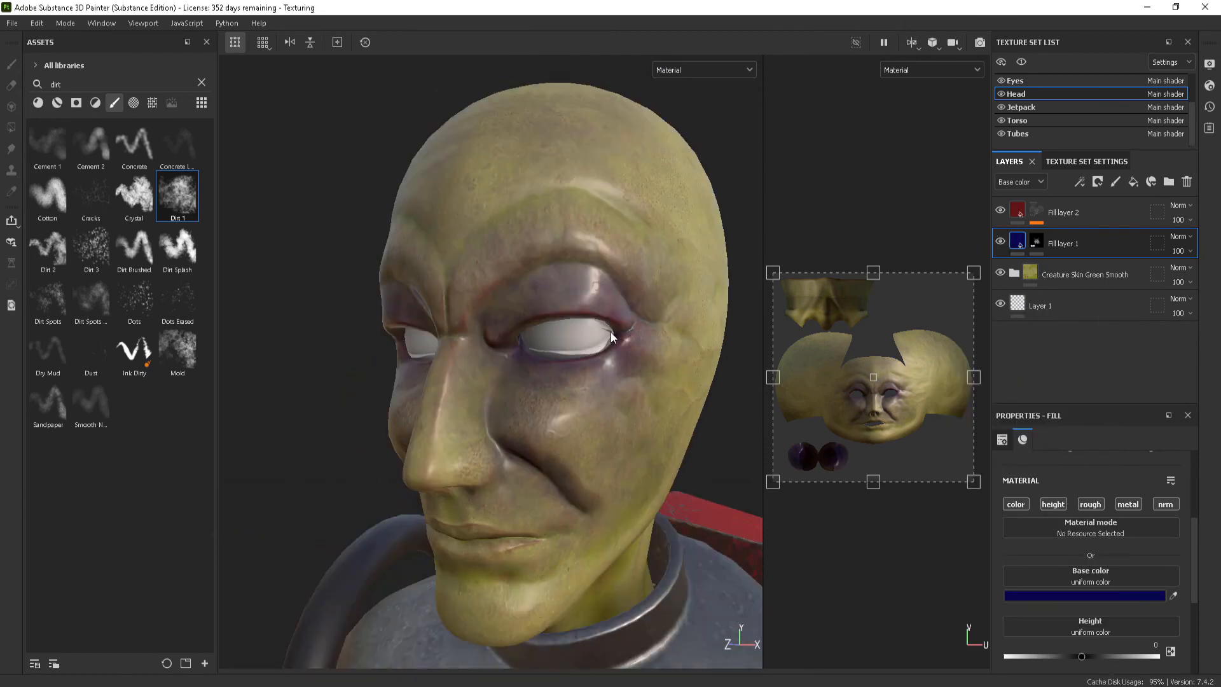
# Paint purple mottling over the forehead in Fill layer 1's mask at brush size 8.69, turning symmetry off for uneven patches
pyautogui.click(1036, 241)
pyautogui.moveTo(693, 267)
pyautogui.keyDown('alt'); pyautogui.mouseDown()
pyautogui.moveTo(620, 290)
pyautogui.moveTo(525, 447)
pyautogui.mouseUp(); pyautogui.keyUp('alt')
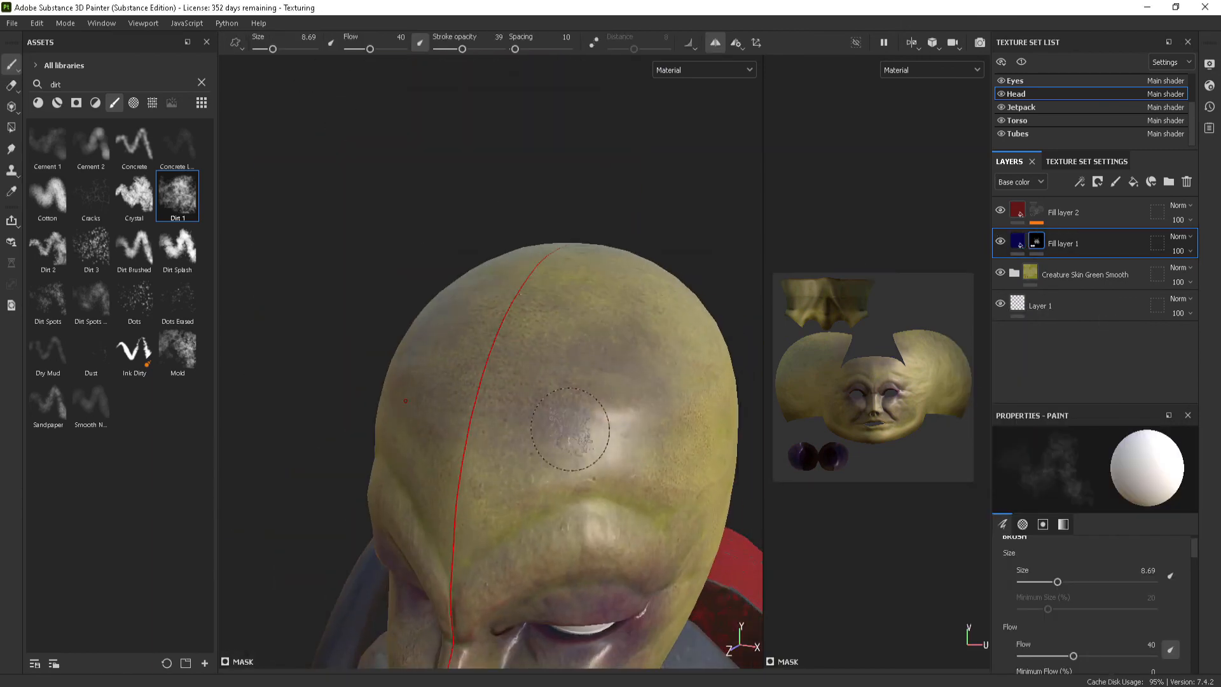
pyautogui.keyDown('alt'); pyautogui.moveTo(522, 325); pyautogui.dragTo(559, 429); pyautogui.keyUp('alt')
pyautogui.press('l')
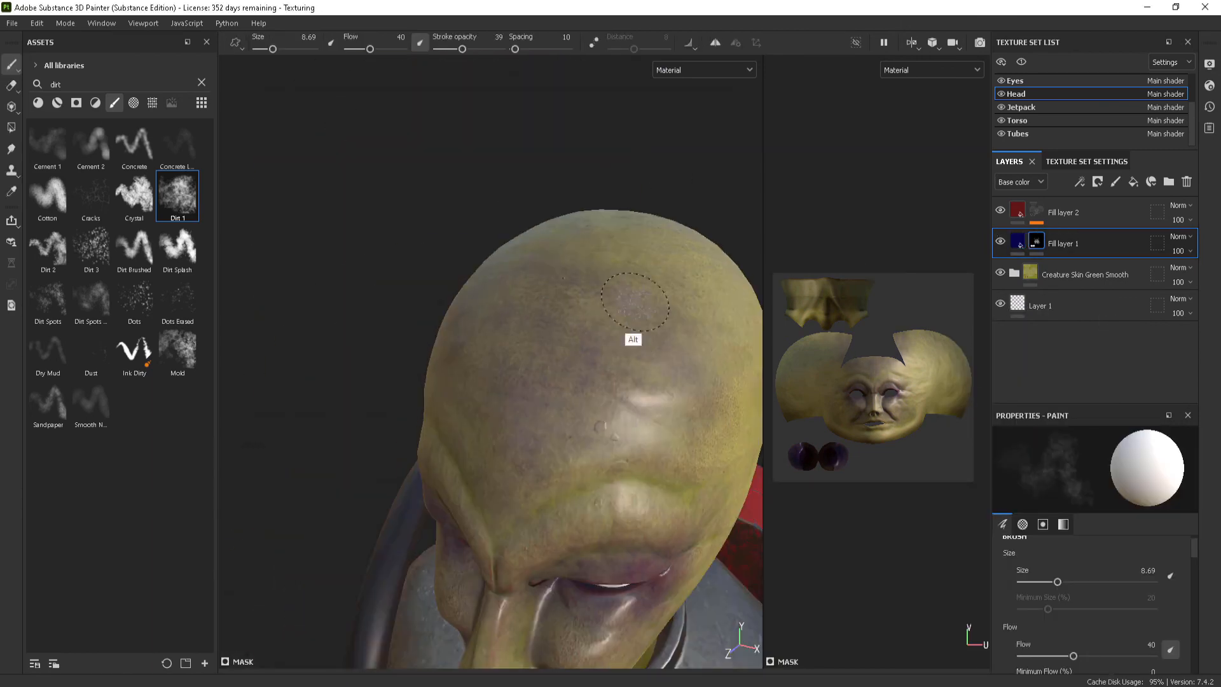
# Extend the mottling over the back and crown of the head with symmetry on and brush size 12.67
pyautogui.moveTo(381, 336)
pyautogui.keyDown('alt'); pyautogui.mouseDown()
pyautogui.moveTo(450, 326)
pyautogui.moveTo(443, 280)
pyautogui.moveTo(395, 293)
pyautogui.mouseUp(); pyautogui.keyUp('alt')
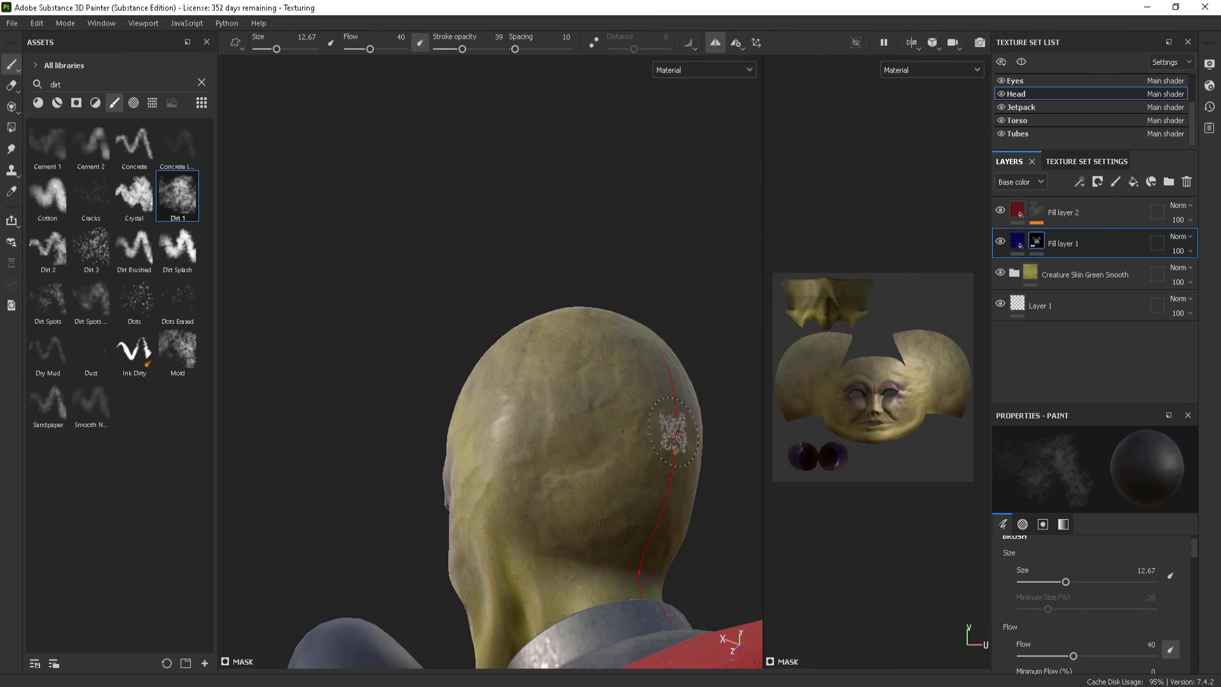
pyautogui.keyDown('alt'); pyautogui.moveTo(613, 459); pyautogui.dragTo(459, 455); pyautogui.keyUp('alt')
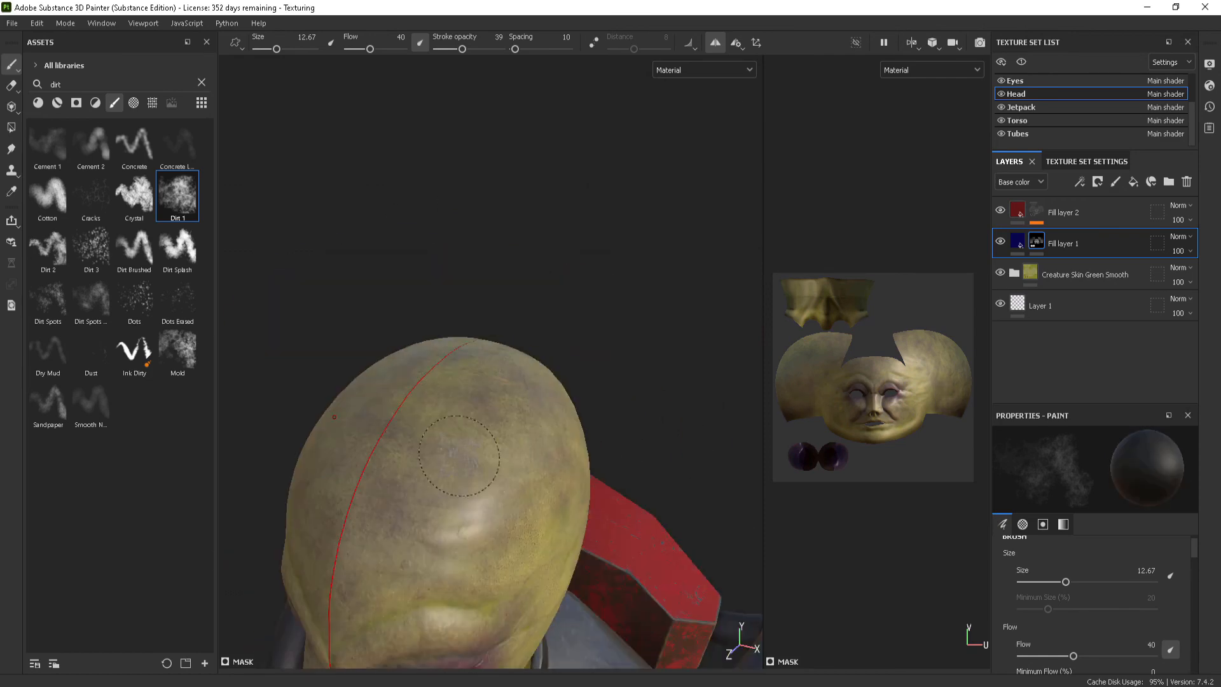
pyautogui.keyDown('alt'); pyautogui.moveTo(645, 388); pyautogui.dragTo(661, 299); pyautogui.keyUp('alt')
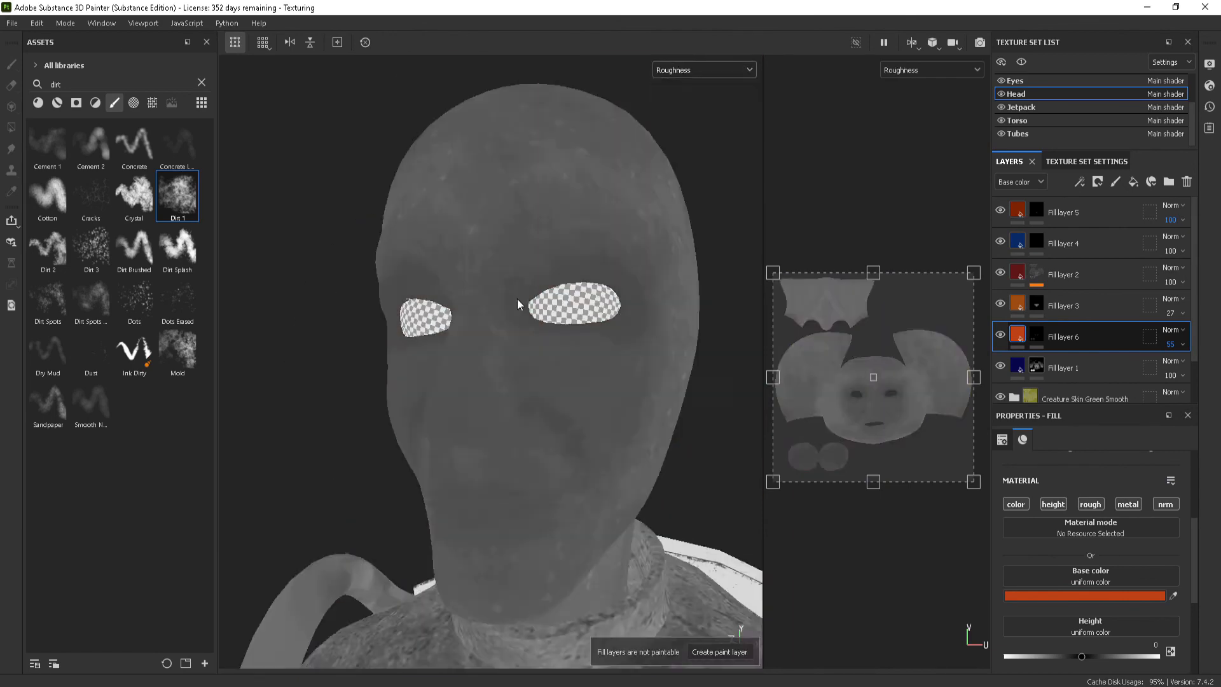
# Paint roughness variation around the eyes in Fill layer 7's mask with a Dirt Spots brush at size 10.55 in the roughness view
pyautogui.click(1036, 334)
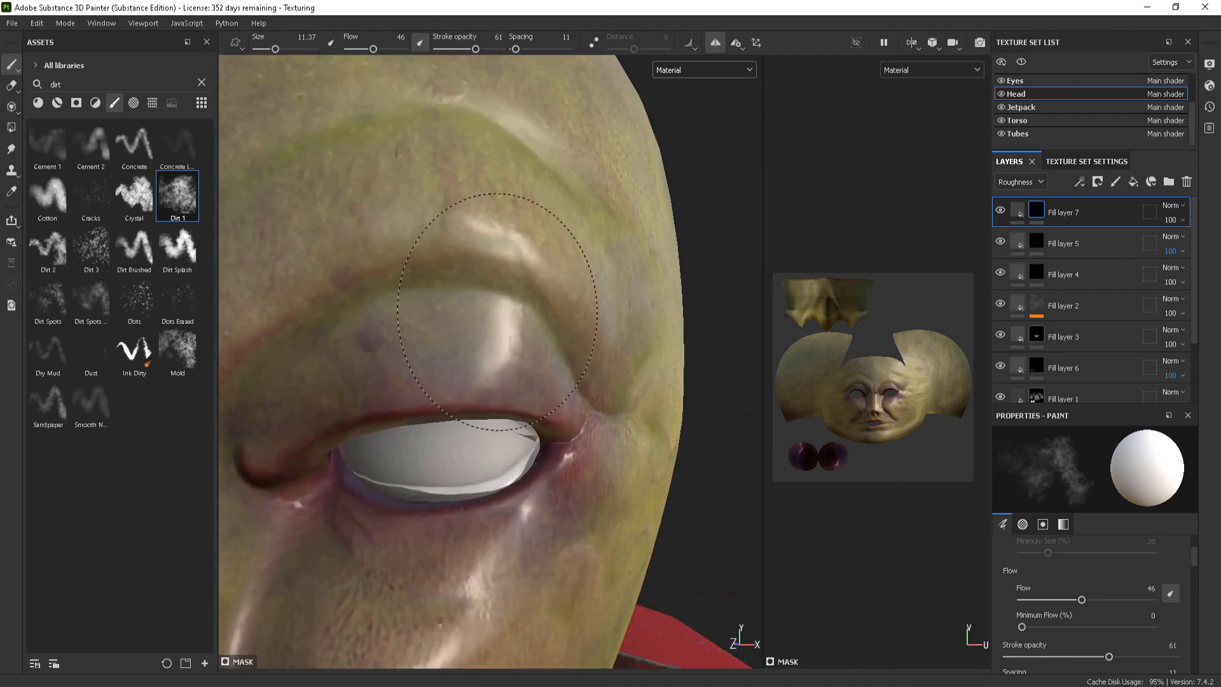
pyautogui.press('c')
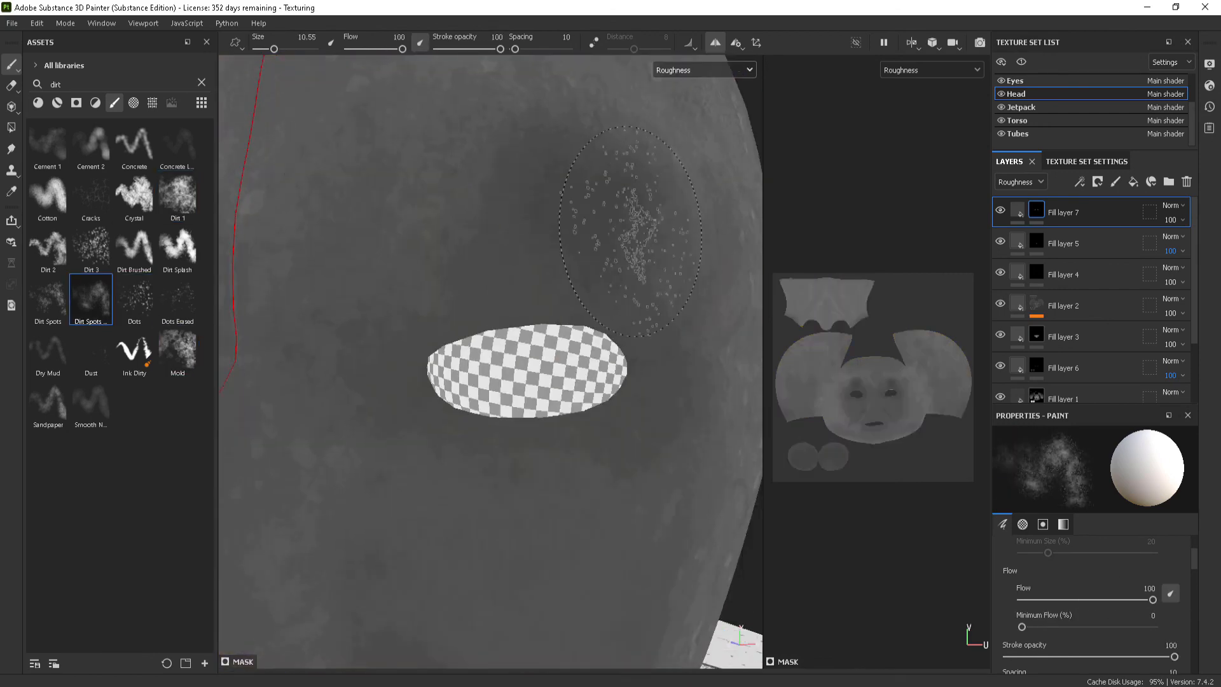
pyautogui.scroll(-2, 551, 252)
pyautogui.press('x')
pyautogui.press('x')
# Return the viewport to the full material and the layer stack to Base color, then check Fill layer 7's effect on the head
pyautogui.press('m')
pyautogui.scroll(-5, 552, 287)
pyautogui.click(1020, 182)
pyautogui.click(1009, 198)
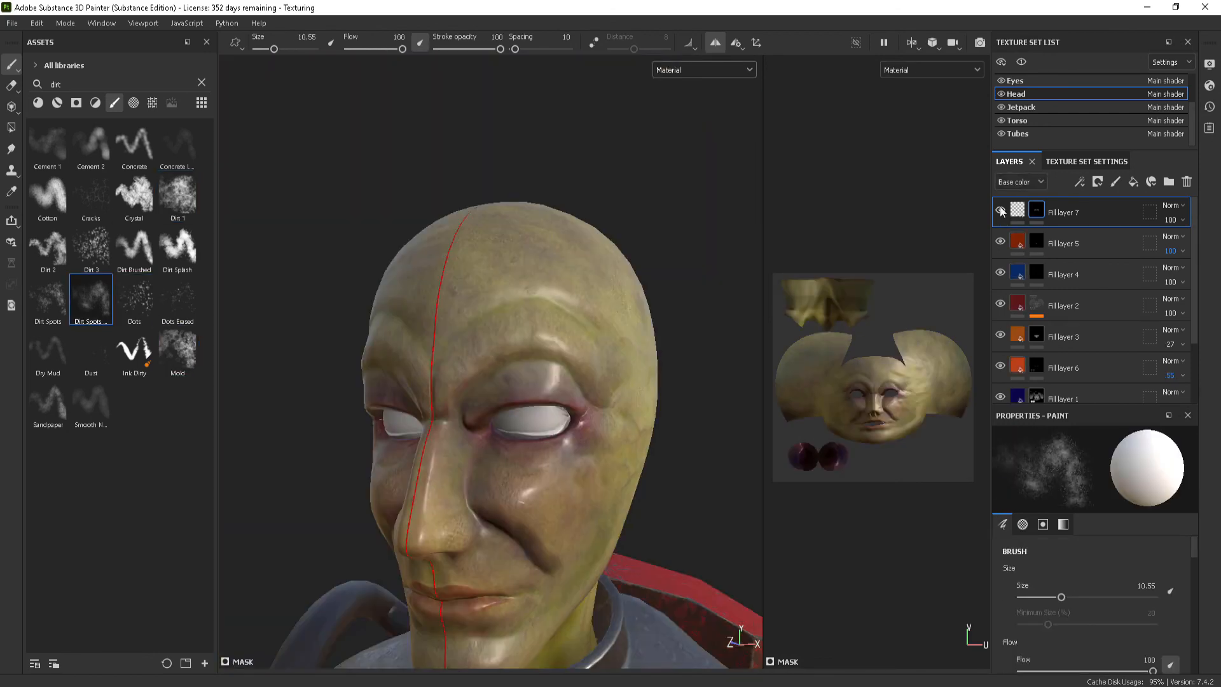
pyautogui.moveTo(635, 287)
pyautogui.keyDown('alt'); pyautogui.mouseDown()
pyautogui.moveTo(496, 280)
pyautogui.moveTo(407, 331)
pyautogui.moveTo(470, 433)
pyautogui.moveTo(423, 401)
pyautogui.moveTo(561, 471)
pyautogui.moveTo(725, 314)
pyautogui.moveTo(597, 276)
pyautogui.moveTo(407, 381)
pyautogui.moveTo(386, 417)
pyautogui.moveTo(469, 398)
pyautogui.moveTo(621, 455)
pyautogui.moveTo(1002, 396)
pyautogui.mouseUp(); pyautogui.keyUp('alt')
# Search the brushes for "bas", clear the search, and turn symmetry off
pyautogui.doubleClick(56, 84)
pyautogui.write('bas')
pyautogui.click(201, 83)
pyautogui.scroll(10, 138, 251)
pyautogui.press('l')
pyautogui.scroll(3, 402, 351)
pyautogui.scroll(2, 471, 432)
pyautogui.scroll(-6, 471, 432)
pyautogui.scroll(5, 561, 471)
pyautogui.scroll(-5, 597, 276)
pyautogui.scroll(6, 407, 381)
pyautogui.scroll(-5, 385, 417)
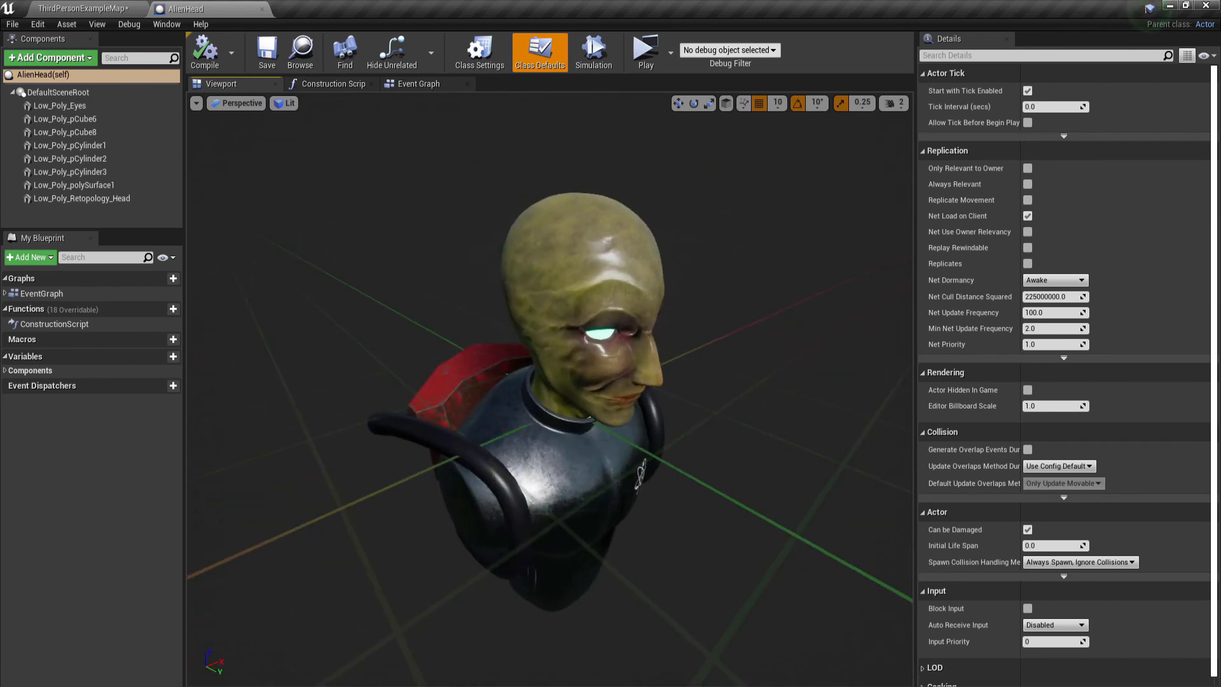
# In Unreal Editor, close the AlienHead blueprint and view the textured bust in the level from several sides
pyautogui.click(249, 9)
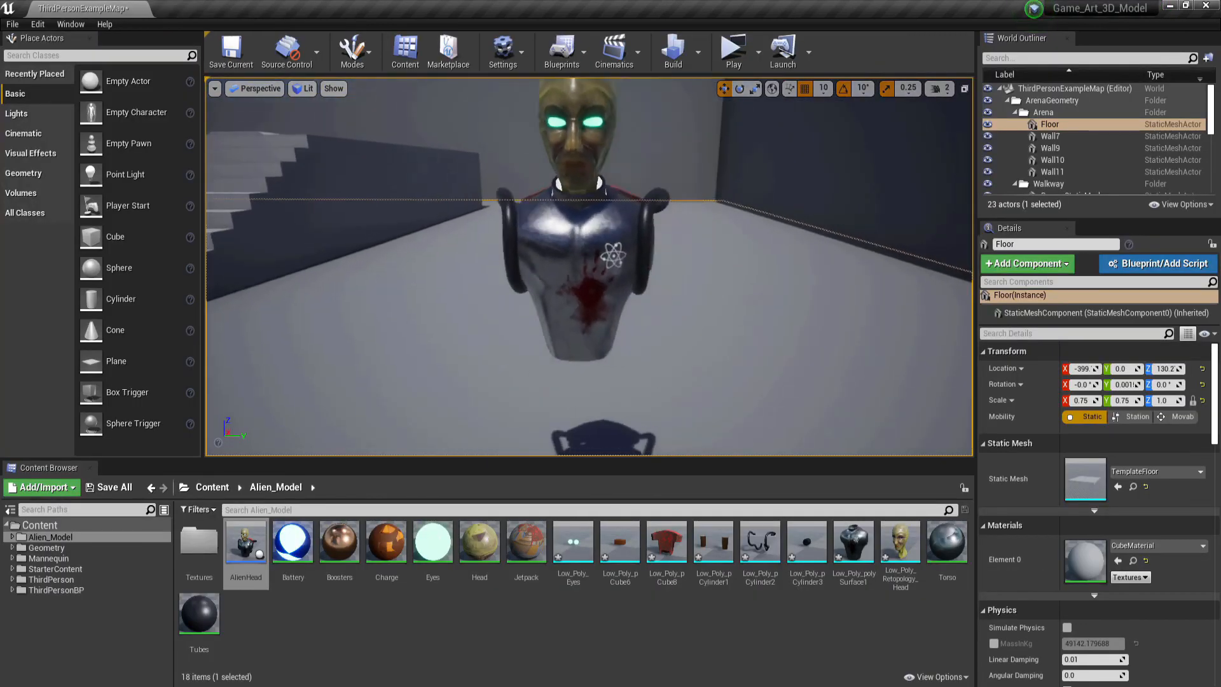
pyautogui.keyDown('alt'); pyautogui.moveTo(620, 320); pyautogui.dragTo(874, 320); pyautogui.keyUp('alt')
pyautogui.keyDown('alt'); pyautogui.moveTo(589, 267); pyautogui.dragTo(401, 273); pyautogui.keyUp('alt')
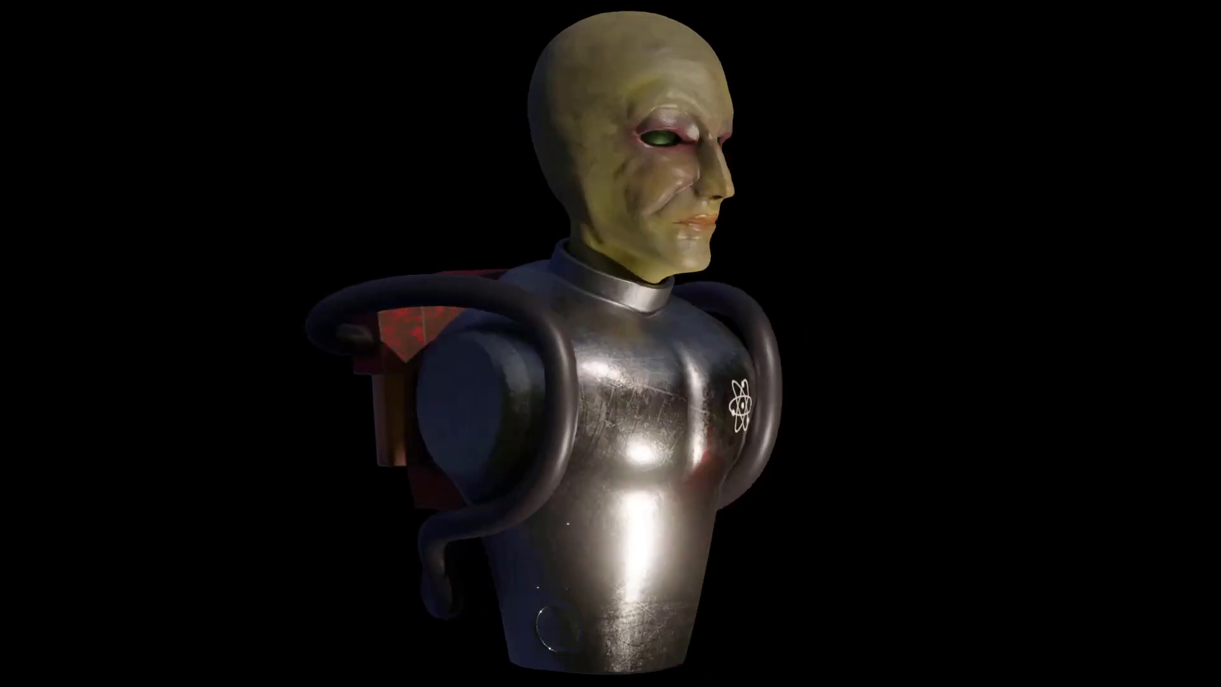